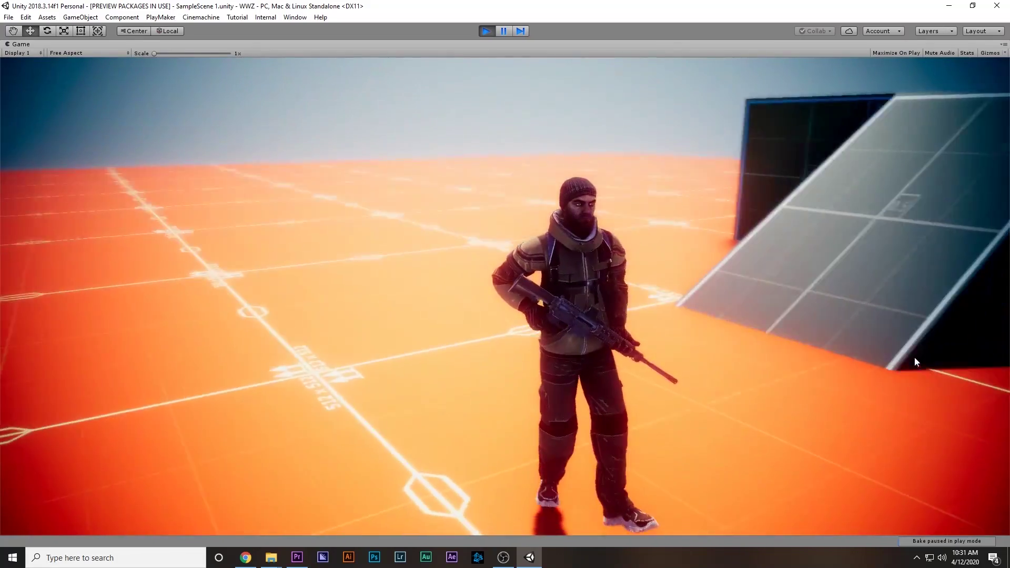
Step: Test the rifle character in Play mode by running it around the boxes, up the ramp and across the raised blocks
{"action": "key", "text": "w"}
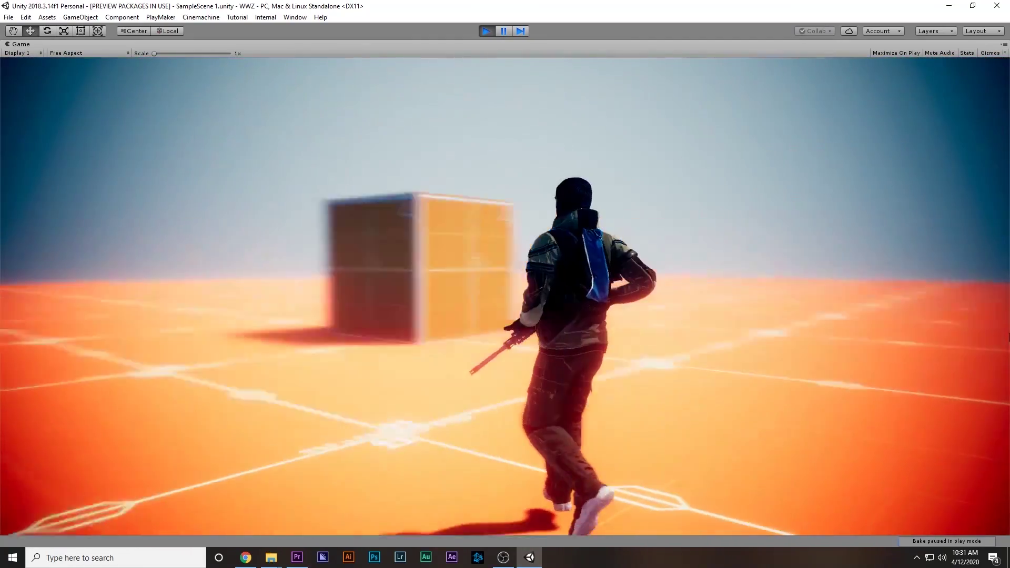
{"action": "key", "text": "w"}
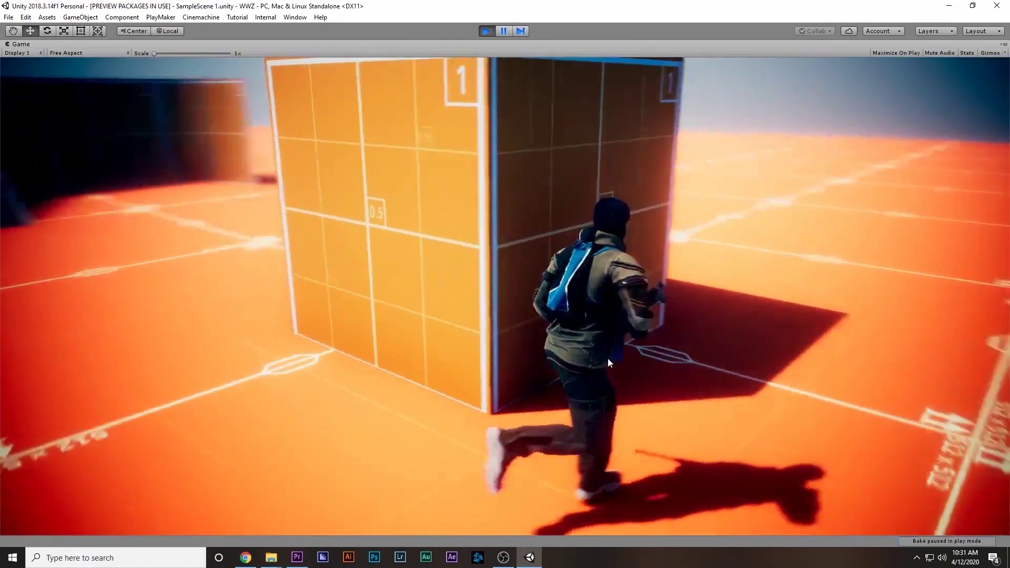
{"action": "key", "text": "w"}
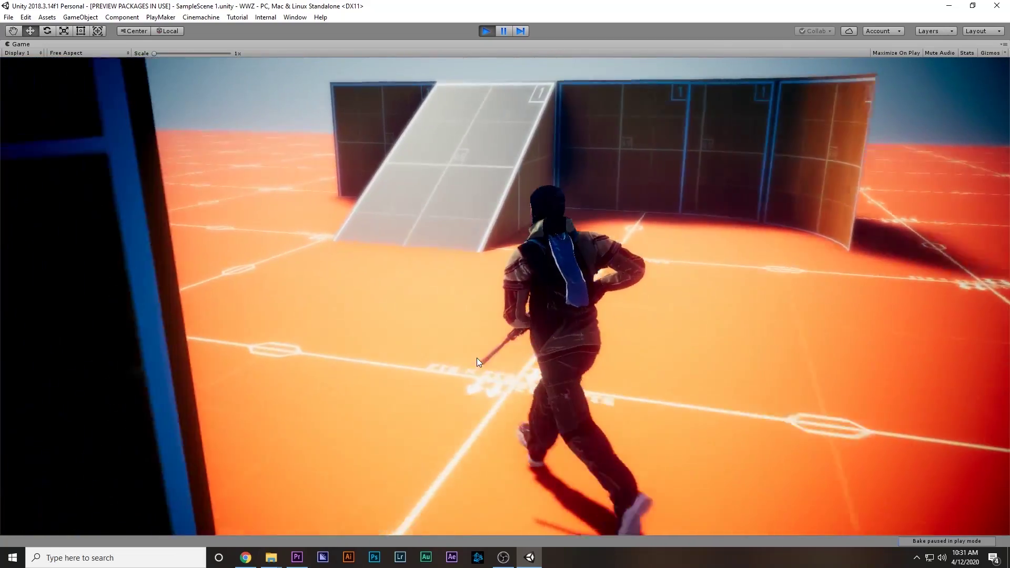
{"action": "key", "text": "a"}
{"action": "key", "text": "s"}
{"action": "key", "text": "d"}
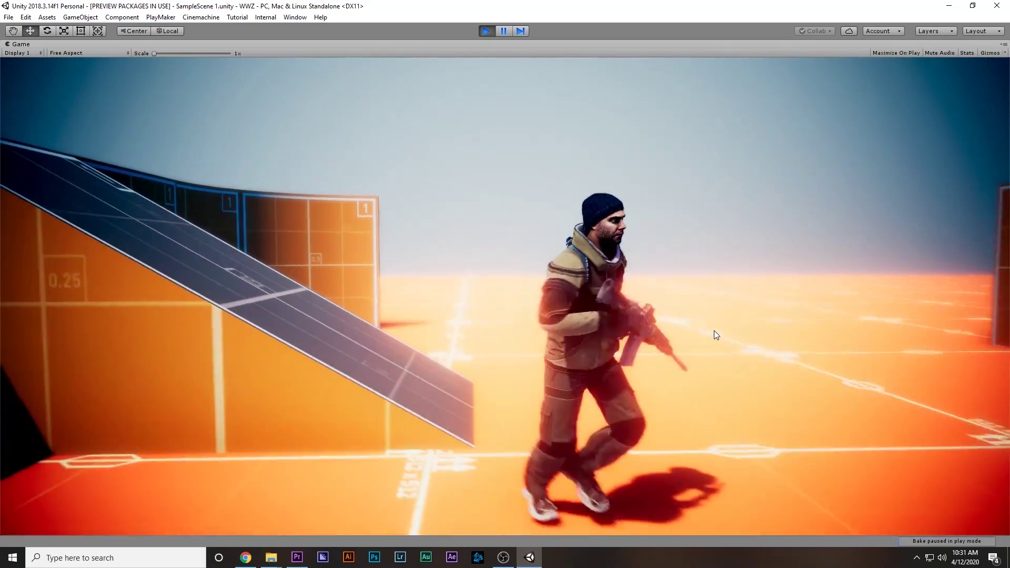
{"action": "key", "text": "s"}
{"action": "key", "text": "d"}
{"action": "key", "text": "w"}
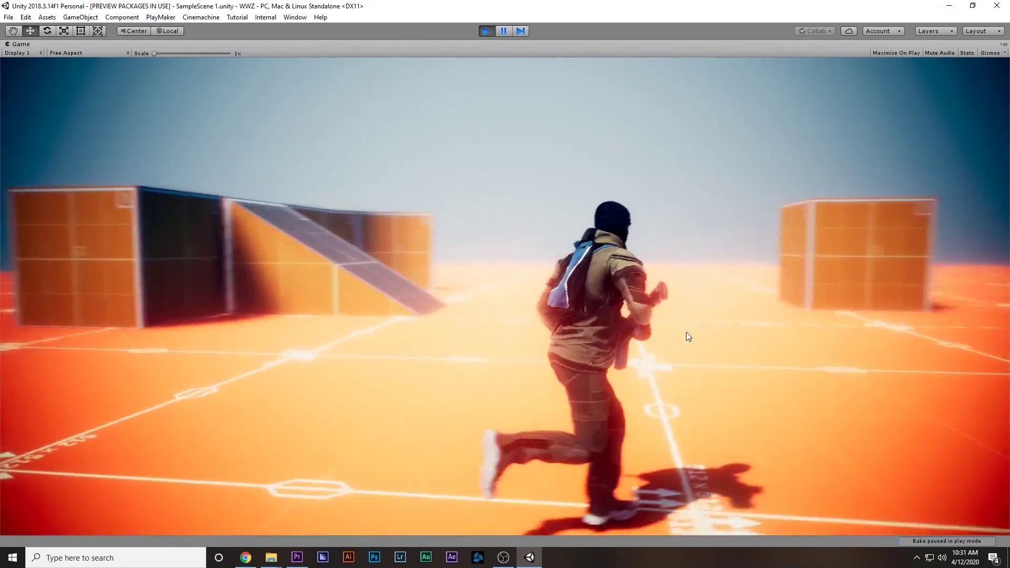
{"action": "key", "text": "d"}
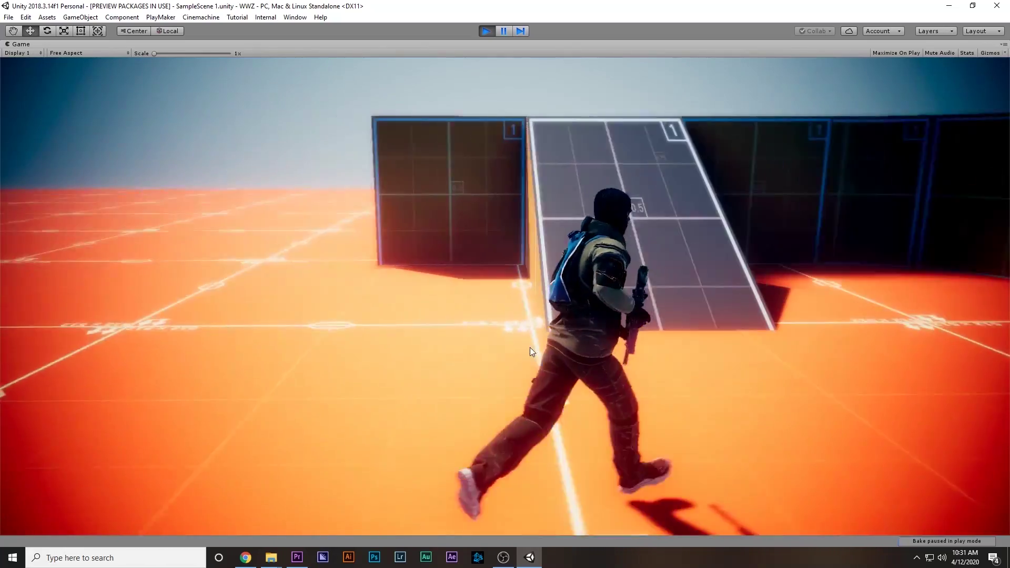
{"action": "key", "text": "w"}
{"action": "key", "text": "w"}
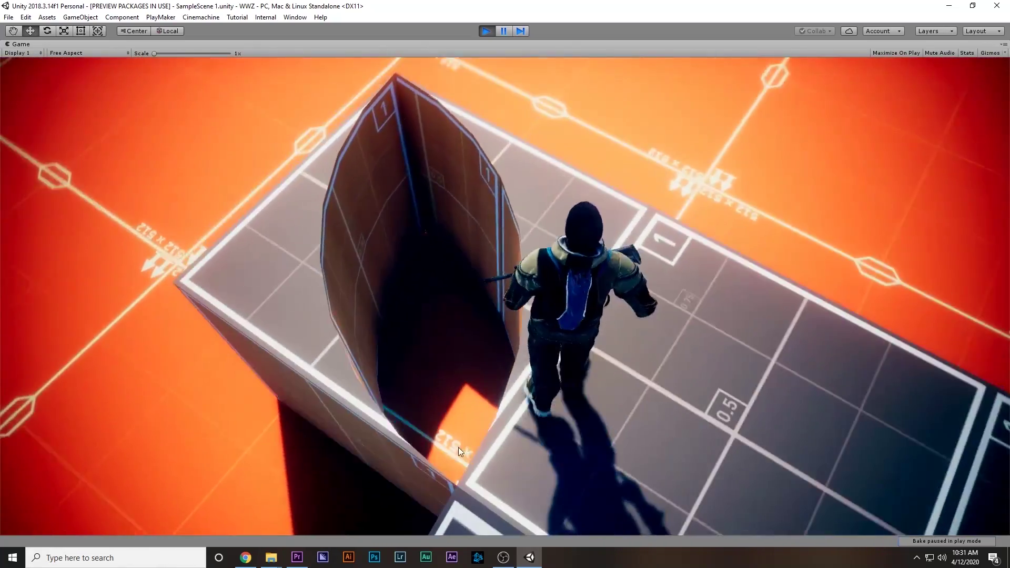
{"action": "key", "text": "w"}
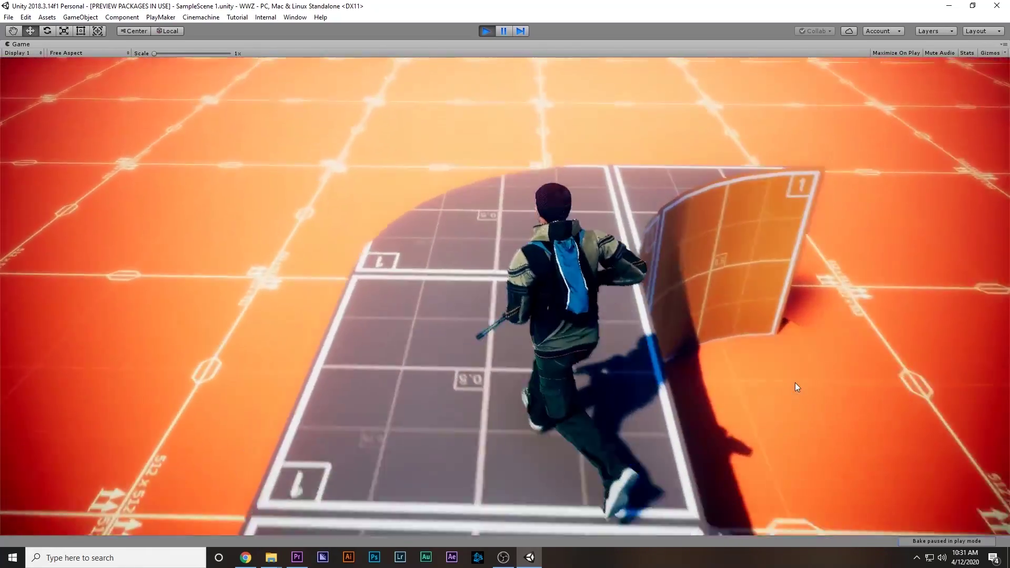
{"action": "key", "text": "w"}
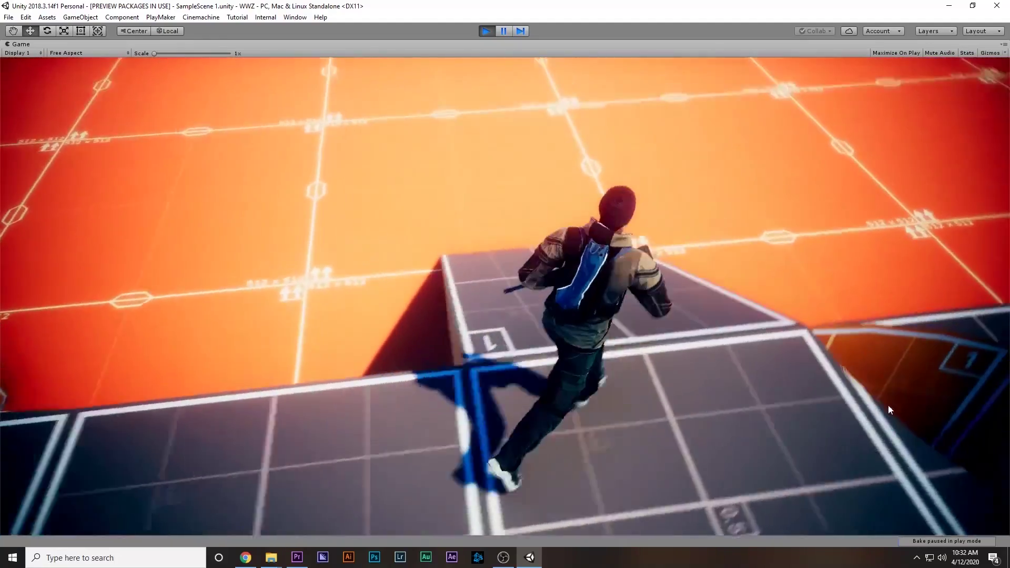
{"action": "key", "text": "w"}
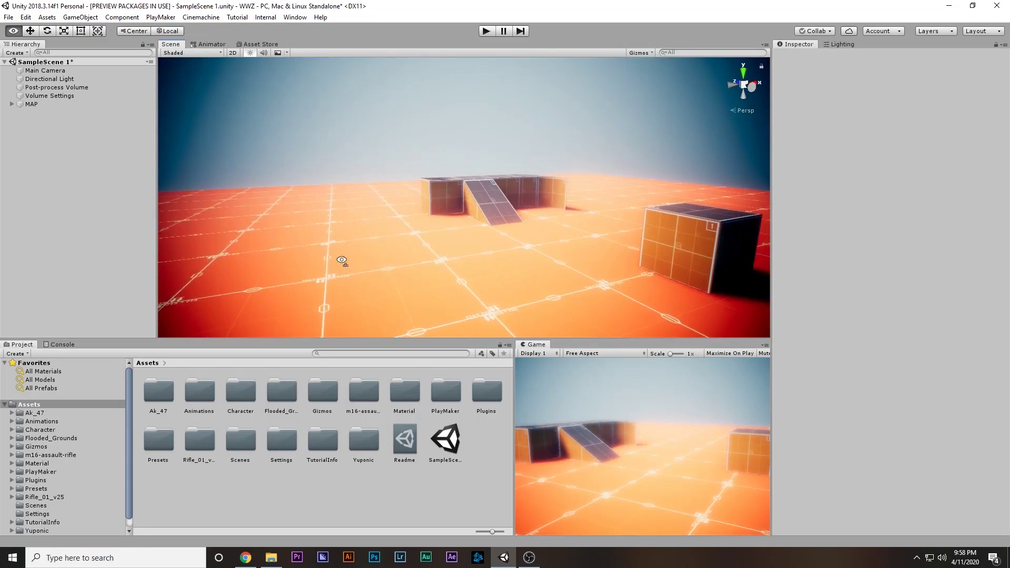
Step: Fill in a new project named wwz with the High-Definition RP (Preview) template, and close the dialog without creating it
{"action": "left_click_drag", "start_coordinate": [339, 259], "coordinate": [524, 247], "text": "alt"}
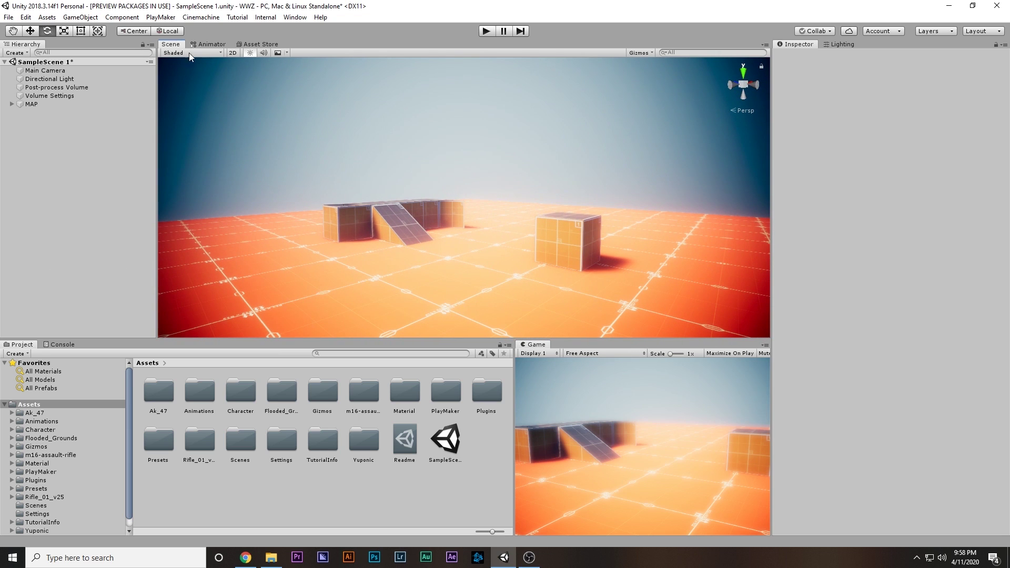
{"action": "left_click", "coordinate": [9, 18]}
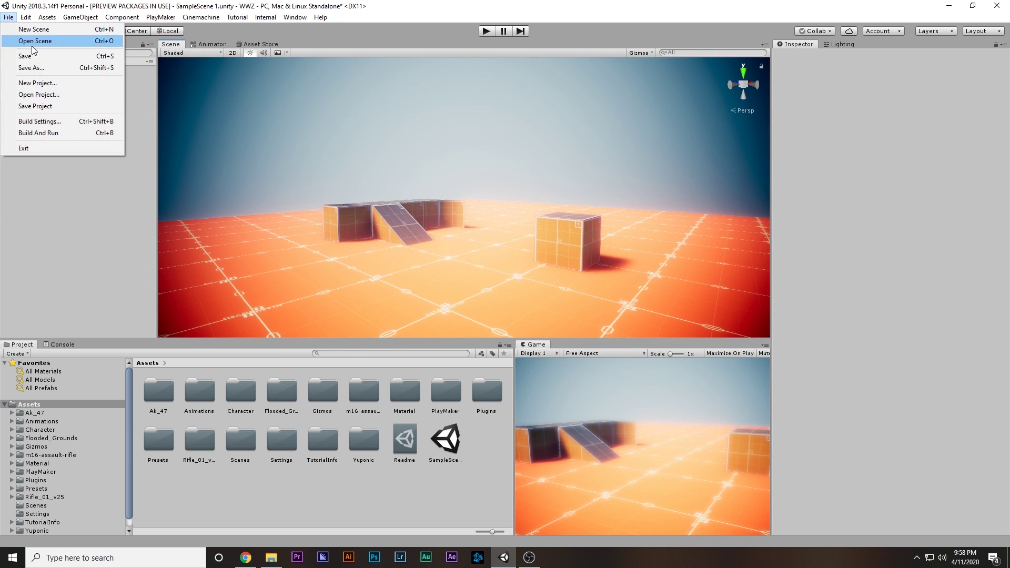
{"action": "left_click", "coordinate": [52, 86]}
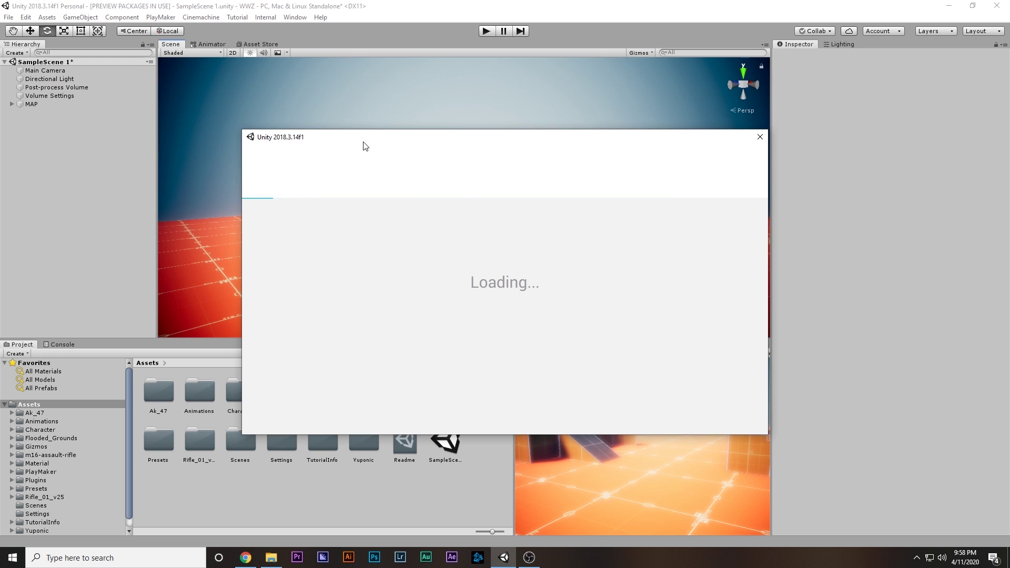
{"action": "left_click_drag", "start_coordinate": [353, 137], "coordinate": [344, 128]}
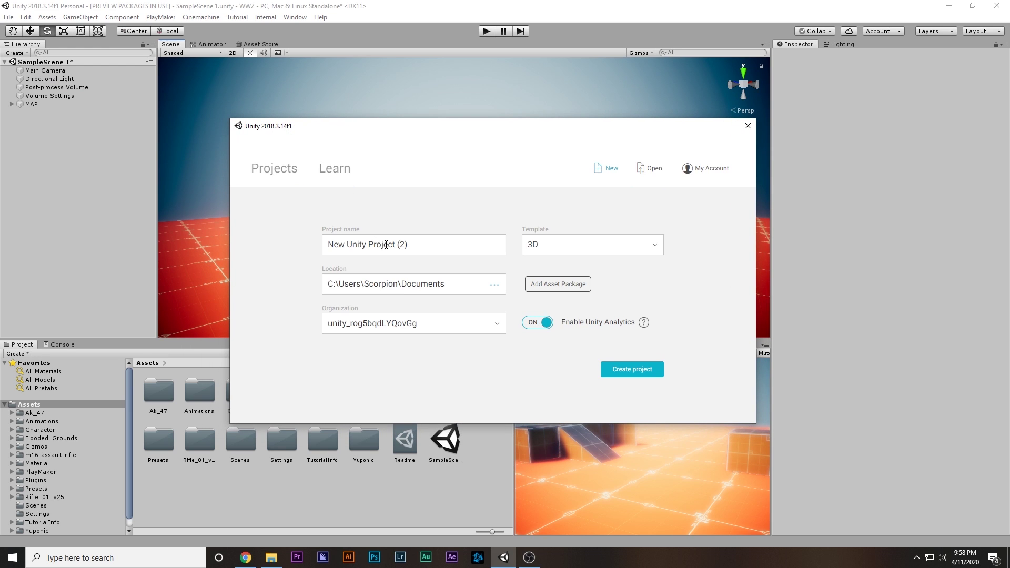
{"action": "left_click_drag", "start_coordinate": [442, 248], "coordinate": [317, 258]}
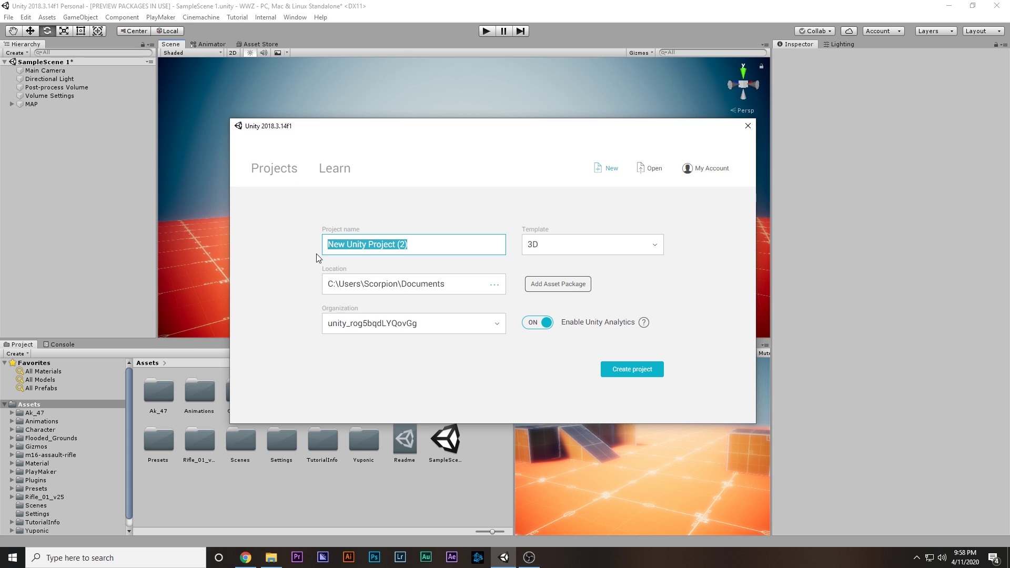
{"action": "type", "text": "wwz"}
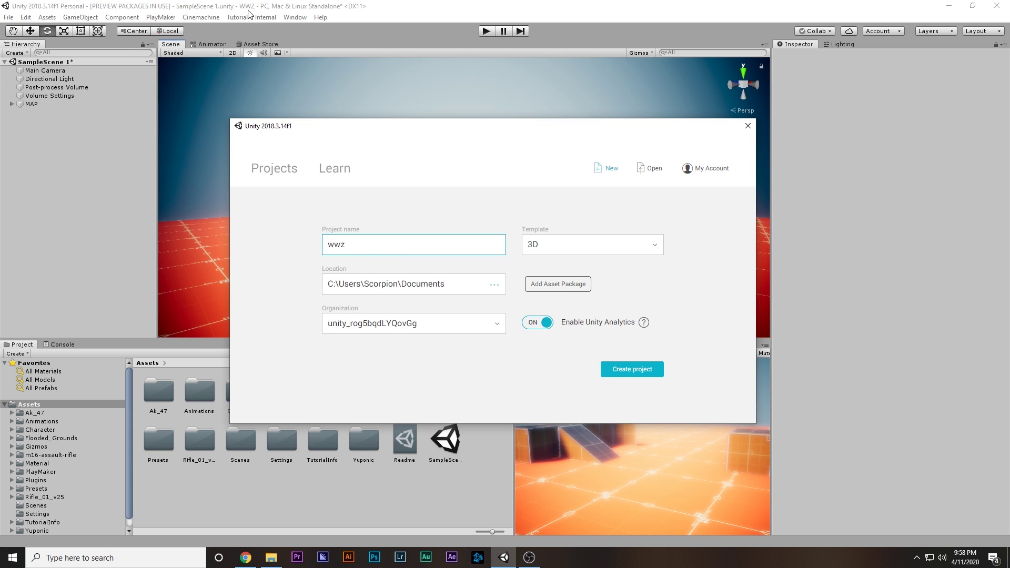
{"action": "left_click", "coordinate": [442, 287]}
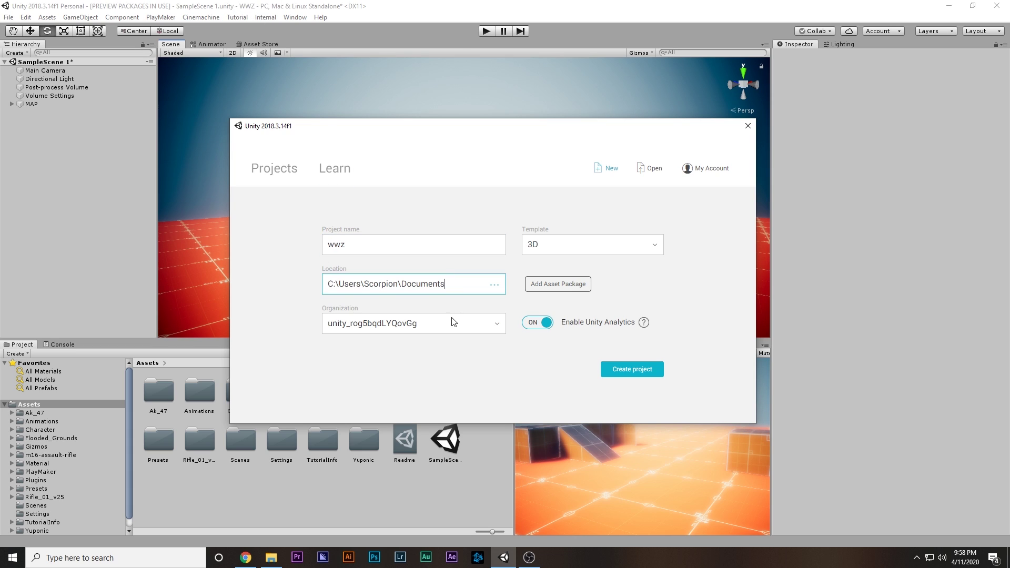
{"action": "triple_click", "coordinate": [458, 283]}
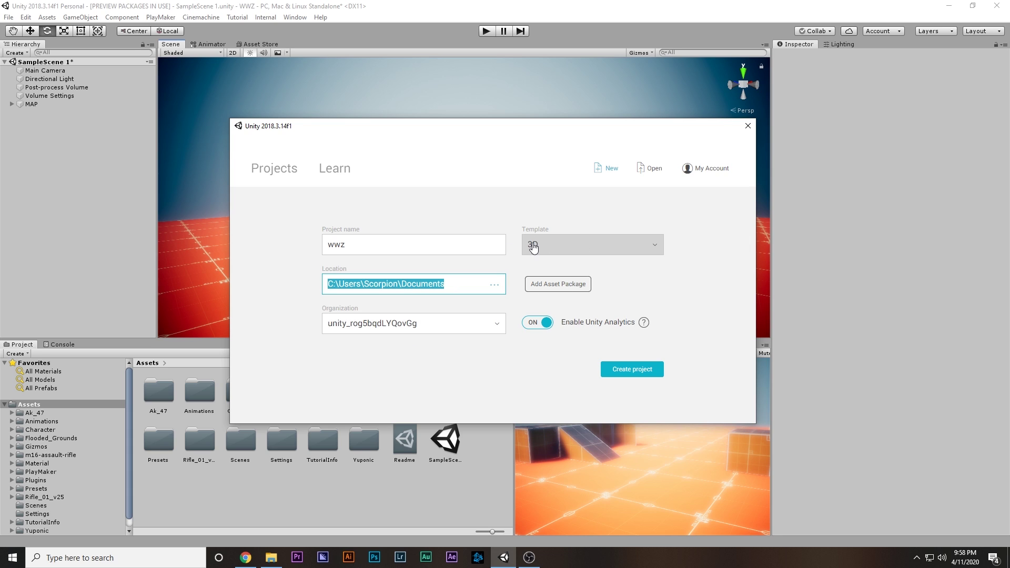
{"action": "left_click", "coordinate": [563, 250]}
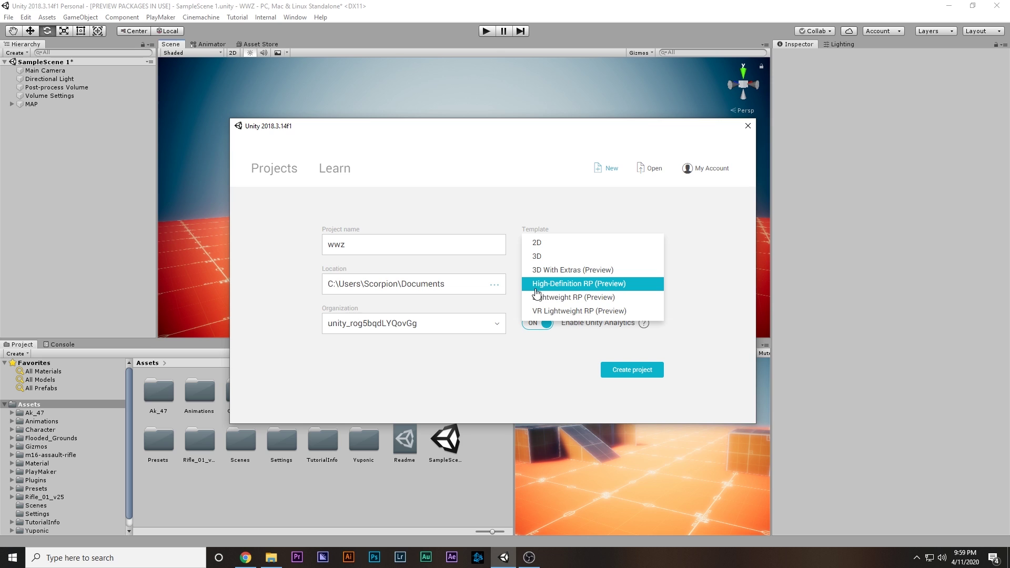
{"action": "left_click", "coordinate": [597, 287]}
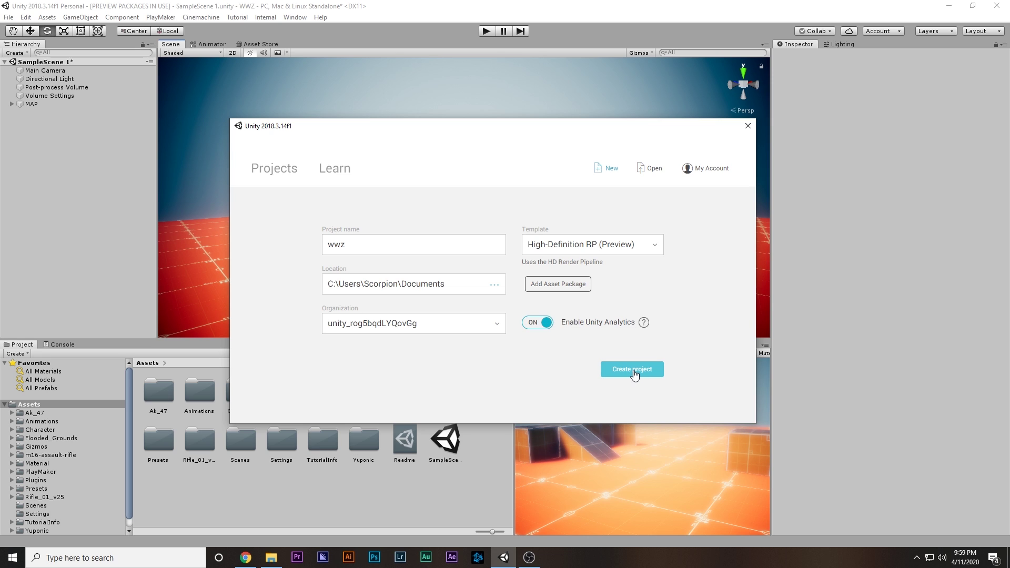
{"action": "left_click", "coordinate": [749, 128]}
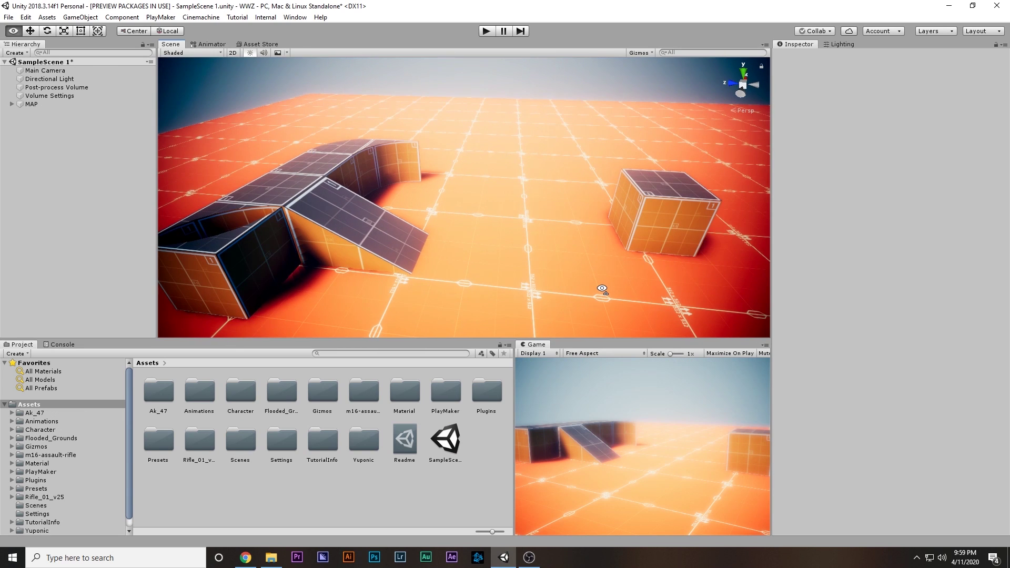
Step: Examine the Yuponic asset folder, the Directional Light and Post-process Volume objects, and the MAP object's floor, ramp and boxes
{"action": "right_click_drag", "start_coordinate": [604, 289], "coordinate": [578, 311]}
{"action": "left_click", "coordinate": [375, 449]}
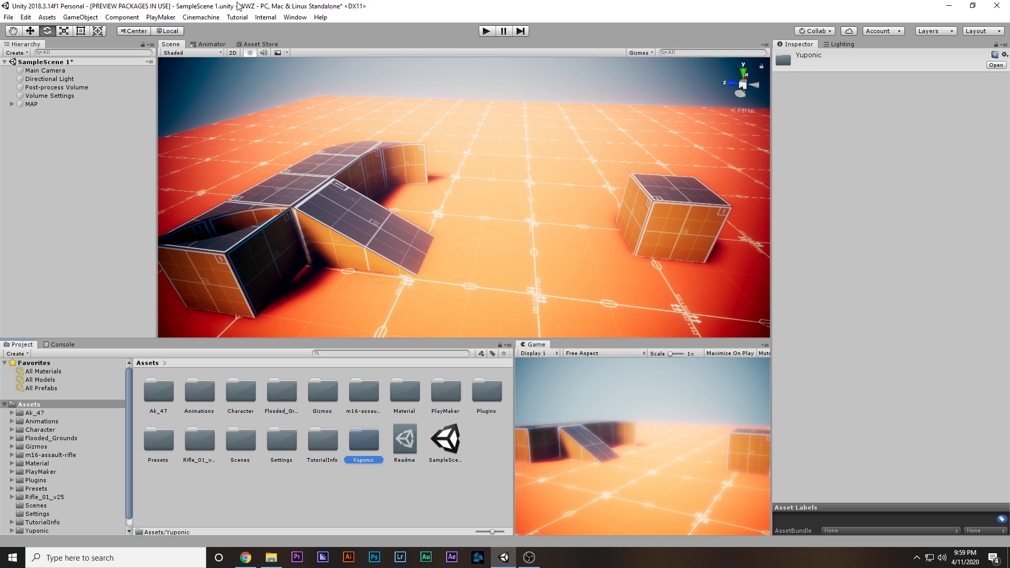
{"action": "left_click_drag", "start_coordinate": [496, 194], "coordinate": [371, 164], "text": "alt"}
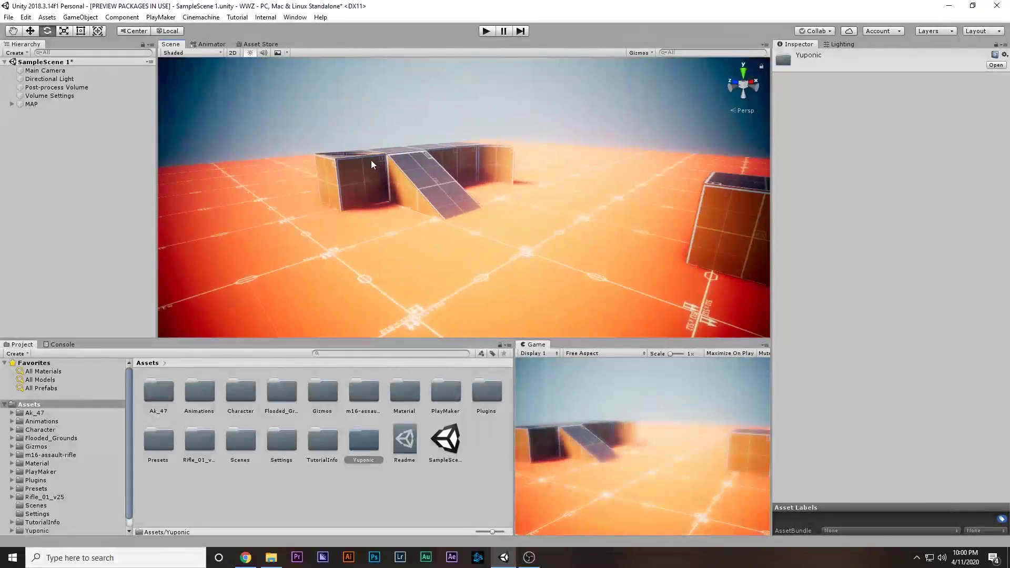
{"action": "left_click", "coordinate": [50, 79]}
{"action": "left_click", "coordinate": [52, 87]}
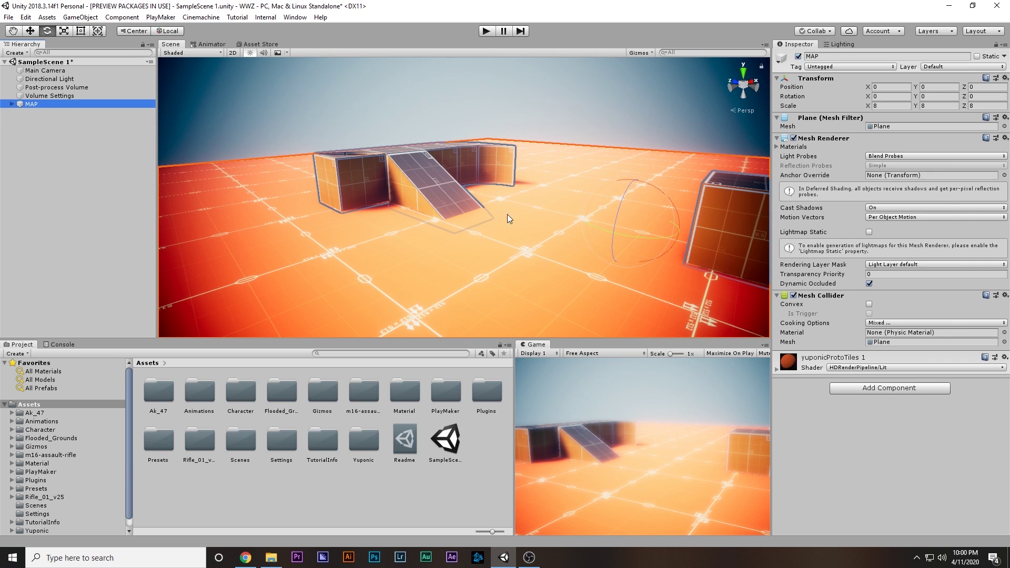
{"action": "scroll", "coordinate": [507, 213], "scroll_direction": "down", "scroll_amount": 5}
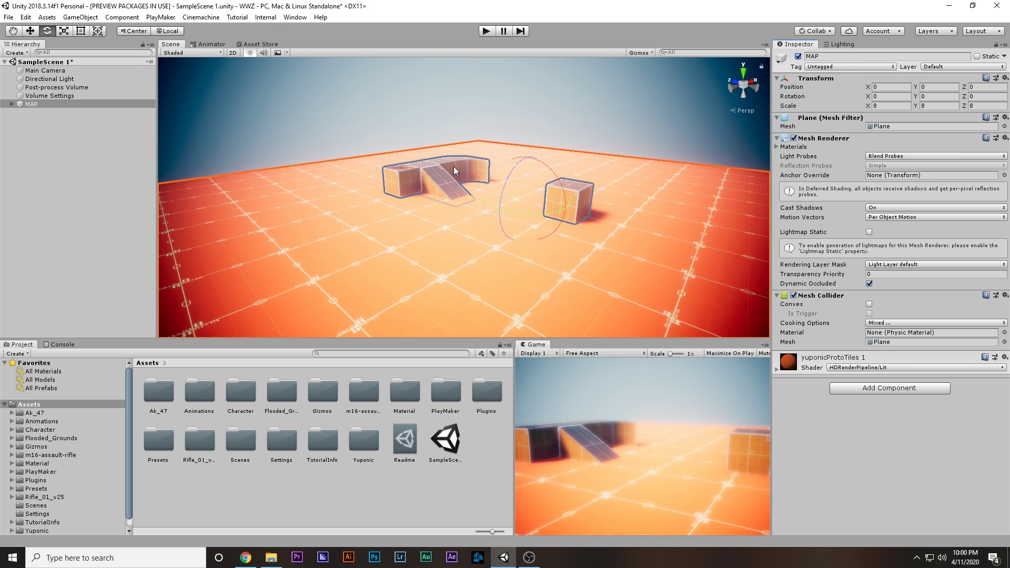
{"action": "right_click_drag", "start_coordinate": [497, 183], "coordinate": [509, 167]}
{"action": "key", "text": "w"}
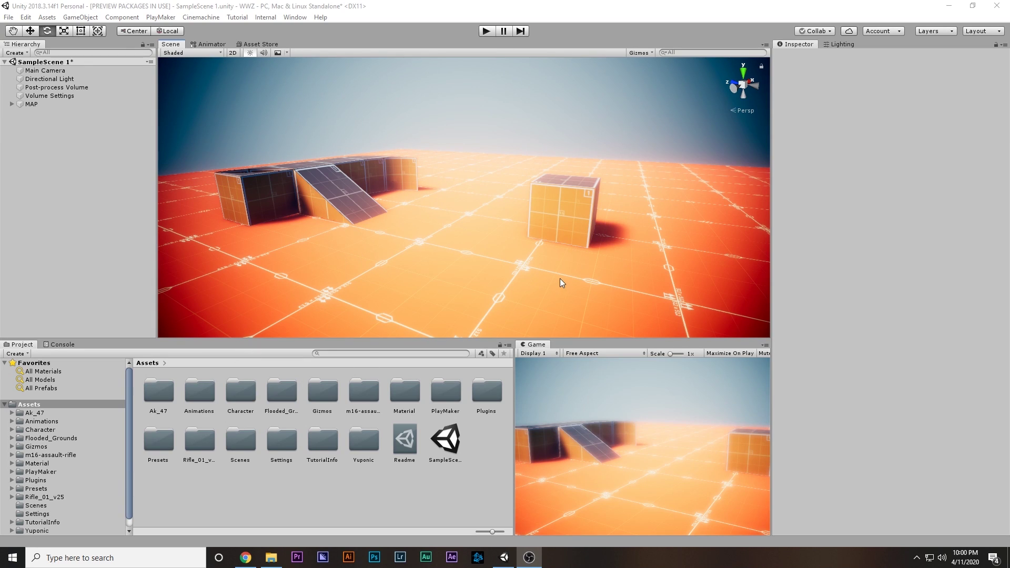
{"action": "right_click_drag", "start_coordinate": [546, 264], "coordinate": [535, 258]}
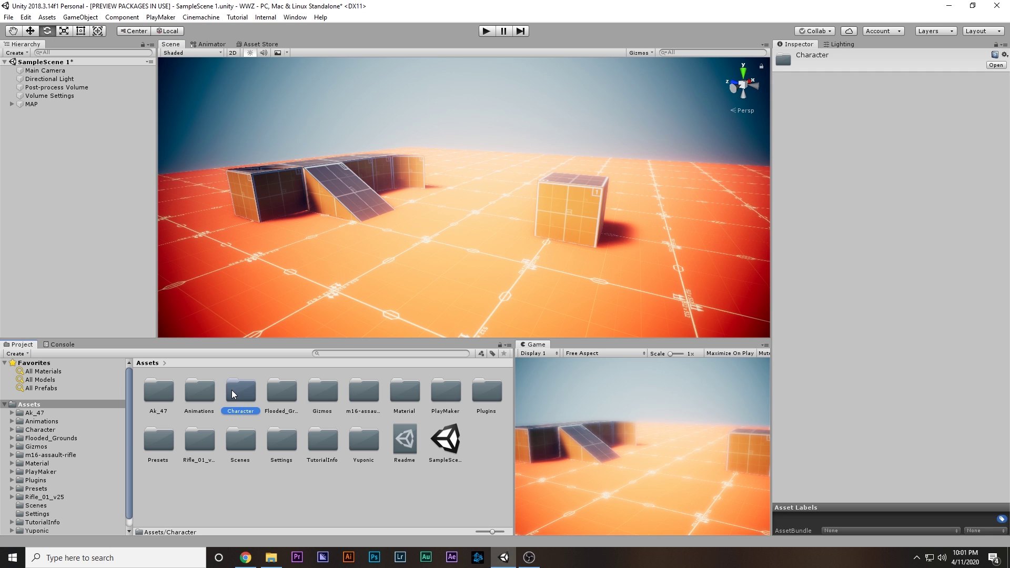
Step: Place the vsa_father character model from the Character folder on the floor between the ramp and the single box
{"action": "double_click", "coordinate": [232, 389]}
{"action": "left_click", "coordinate": [214, 431]}
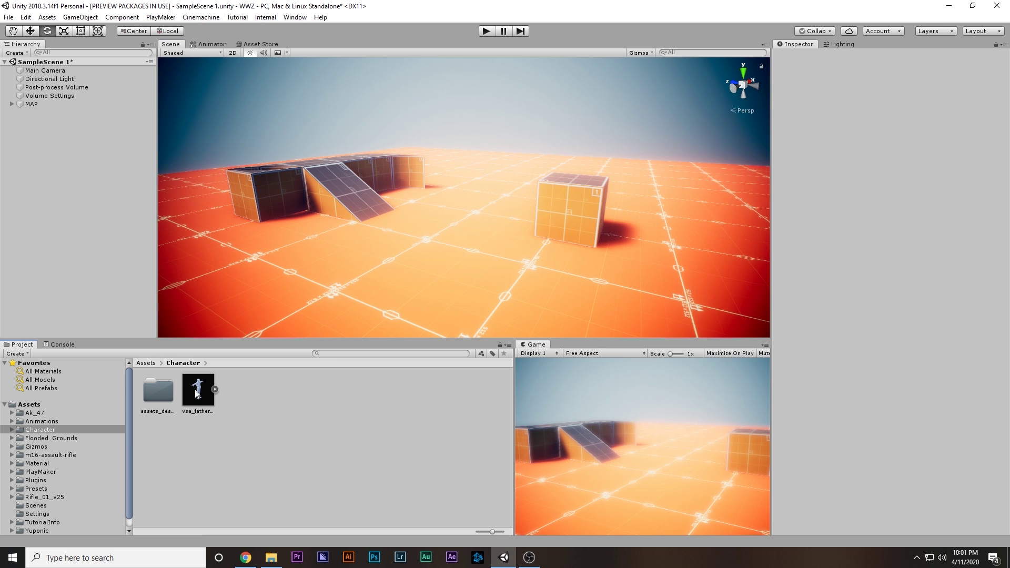
{"action": "left_click_drag", "start_coordinate": [196, 392], "coordinate": [465, 237]}
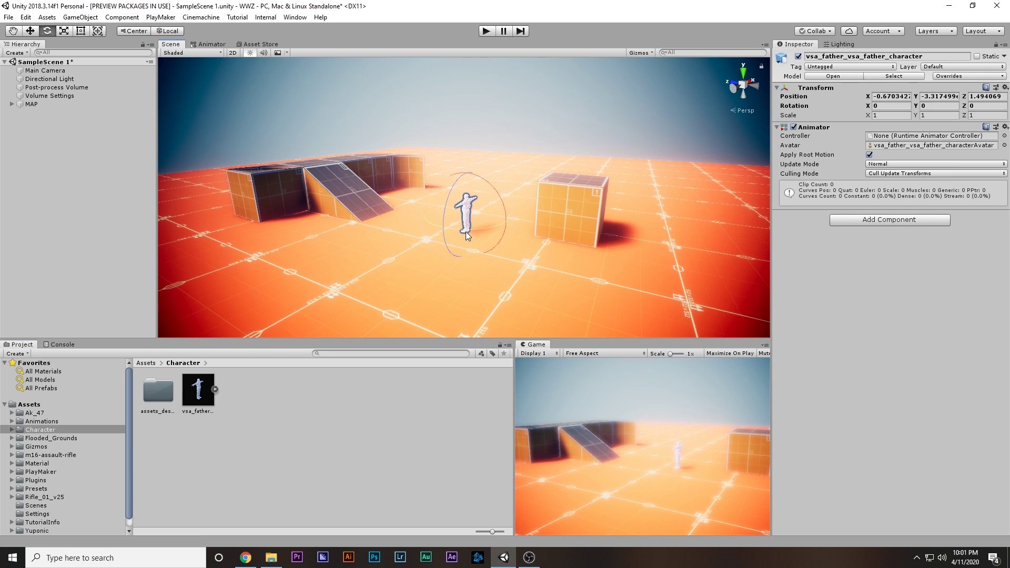
{"action": "key", "text": "f"}
{"action": "right_click_drag", "start_coordinate": [466, 236], "coordinate": [518, 225]}
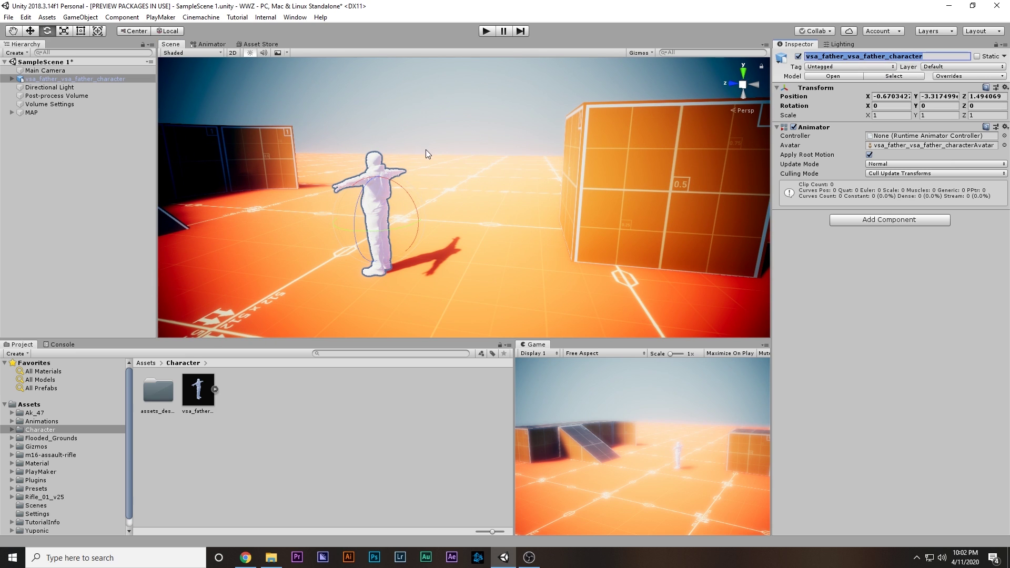
{"action": "key", "text": "a"}
{"action": "right_click_drag", "start_coordinate": [428, 154], "coordinate": [654, 169]}
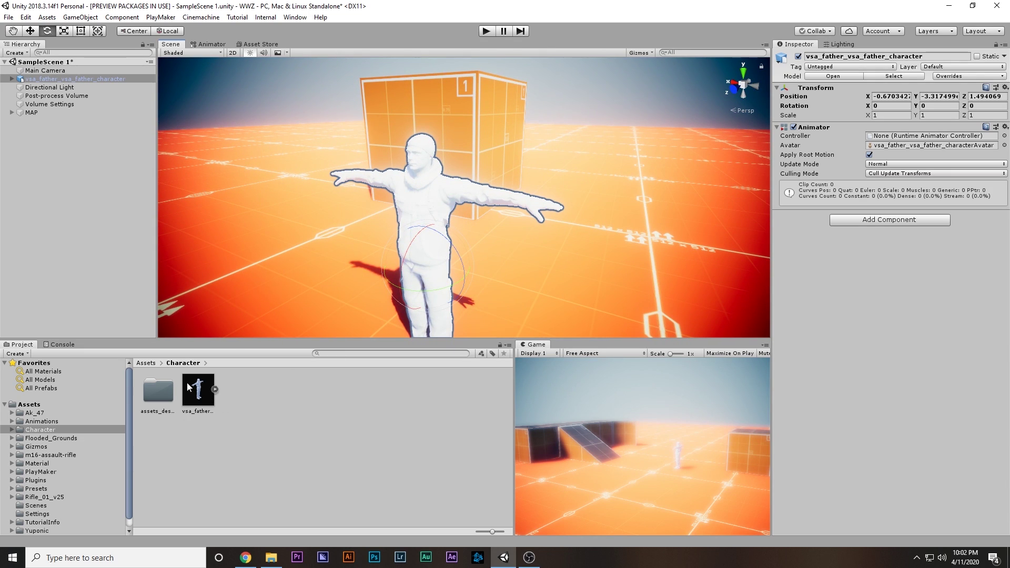
Step: Open the character's textures folder, and look up the channel's tutorial on getting 3D models from games in Chrome before returning to Unity
{"action": "double_click", "coordinate": [158, 391]}
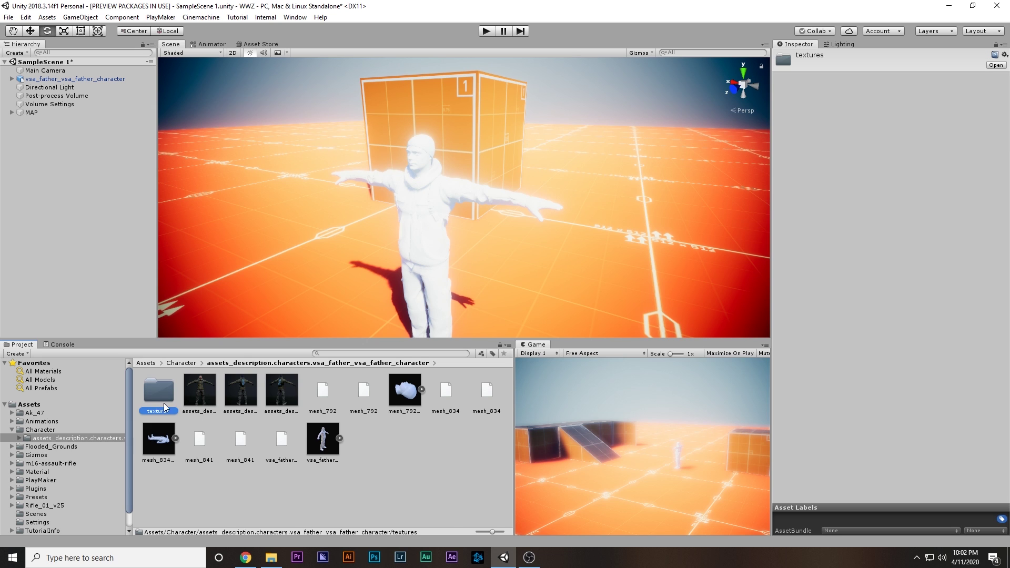
{"action": "double_click", "coordinate": [163, 403]}
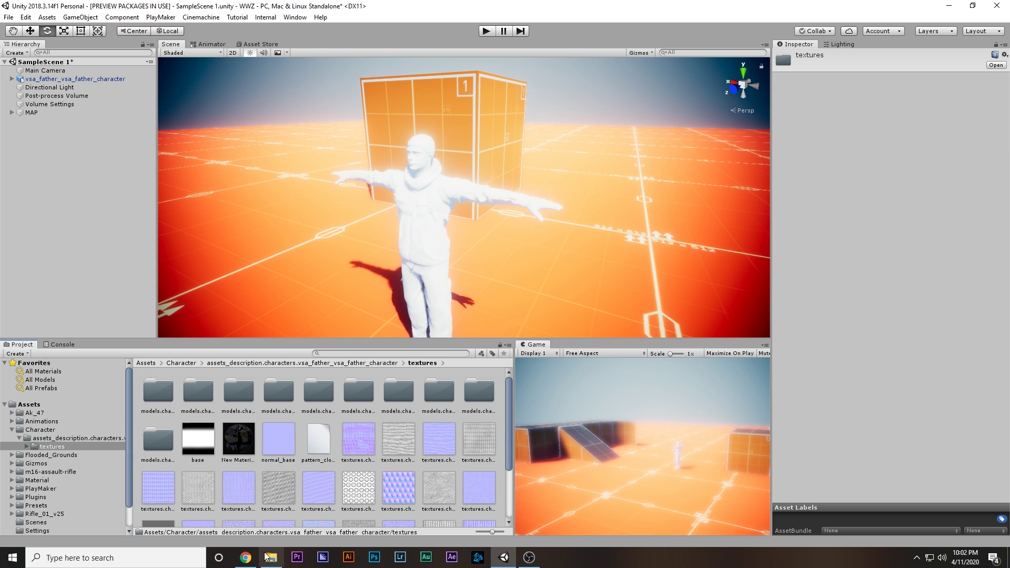
{"action": "left_click", "coordinate": [245, 557]}
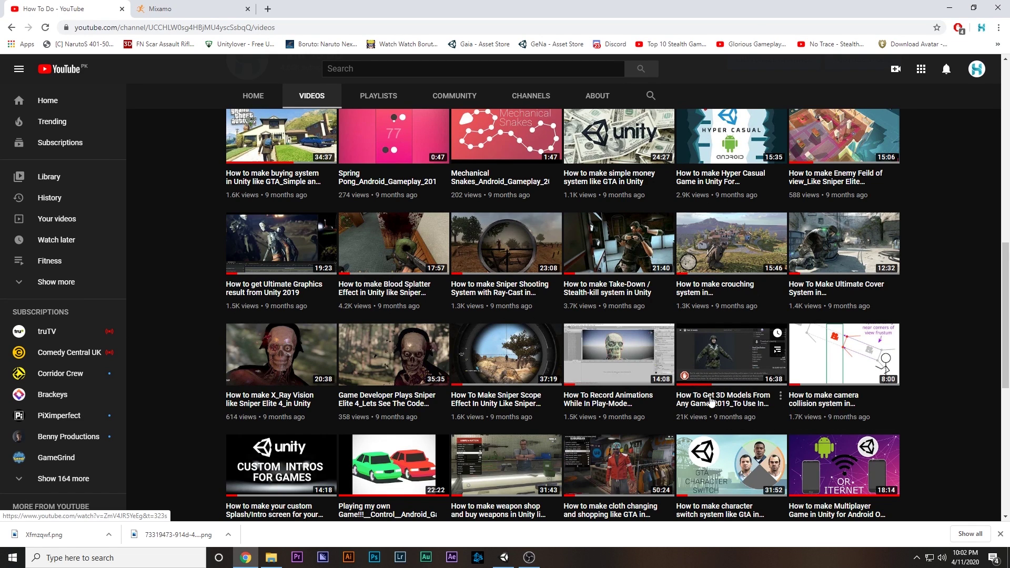
{"action": "left_click", "coordinate": [950, 8]}
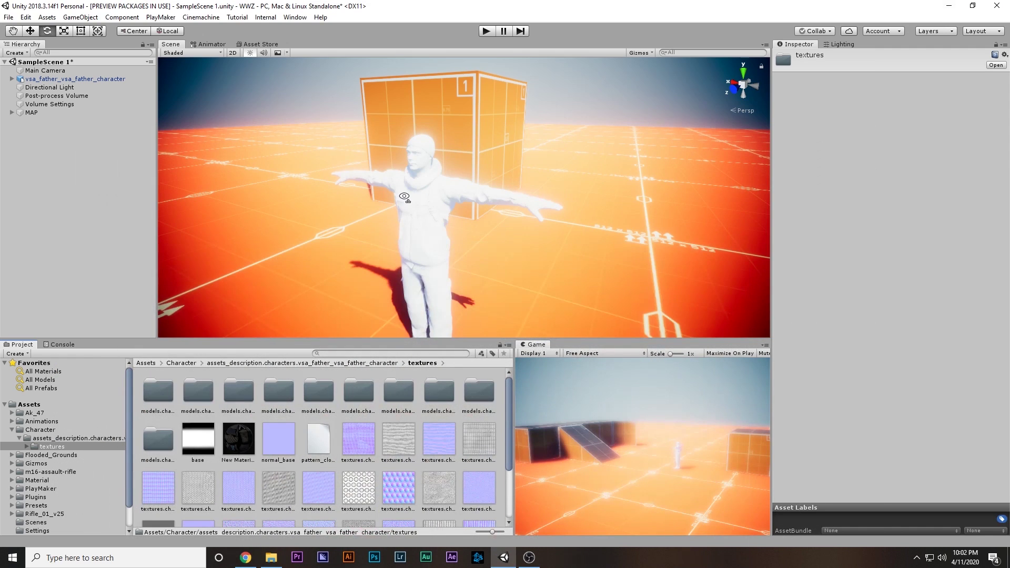
Step: Paste the copied textured Player character into the scene and delete the untextured vsa_father_vsa_father_character object
{"action": "left_click_drag", "start_coordinate": [404, 196], "coordinate": [412, 212], "text": "alt"}
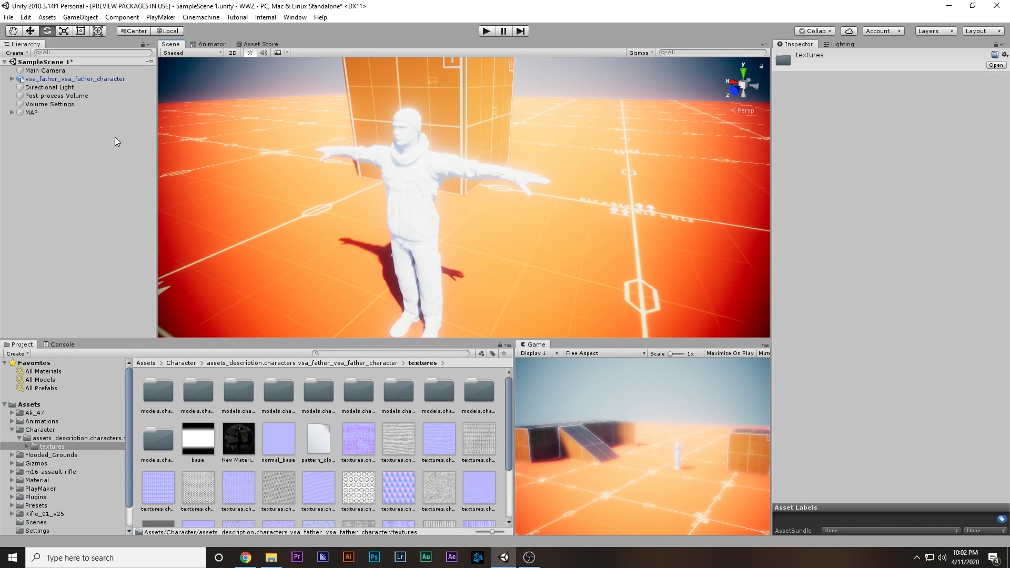
{"action": "right_click", "coordinate": [67, 167]}
{"action": "left_click", "coordinate": [90, 185]}
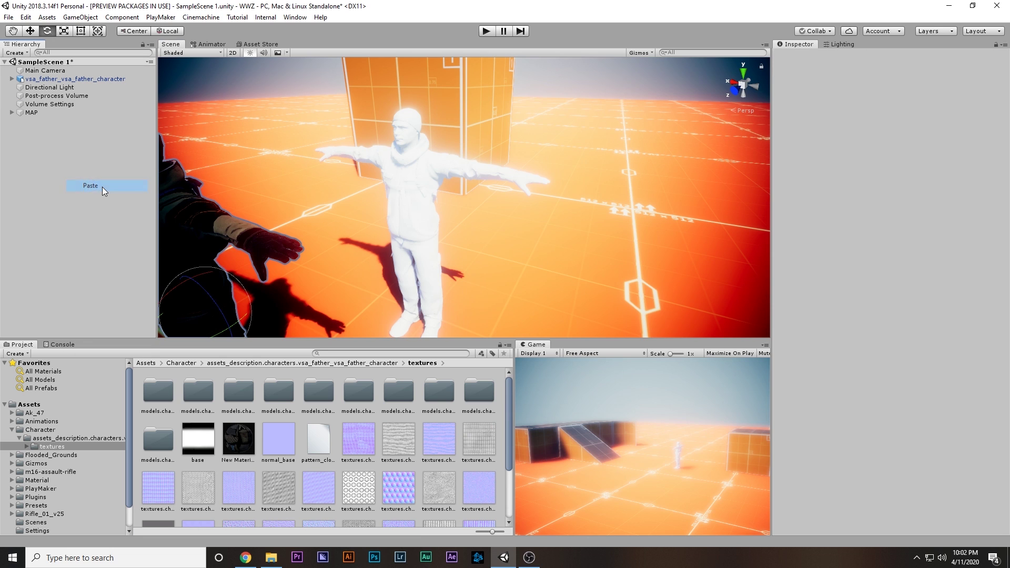
{"action": "left_click", "coordinate": [72, 80]}
{"action": "key", "text": "Delete"}
{"action": "middle_click_drag", "start_coordinate": [329, 205], "coordinate": [400, 196]}
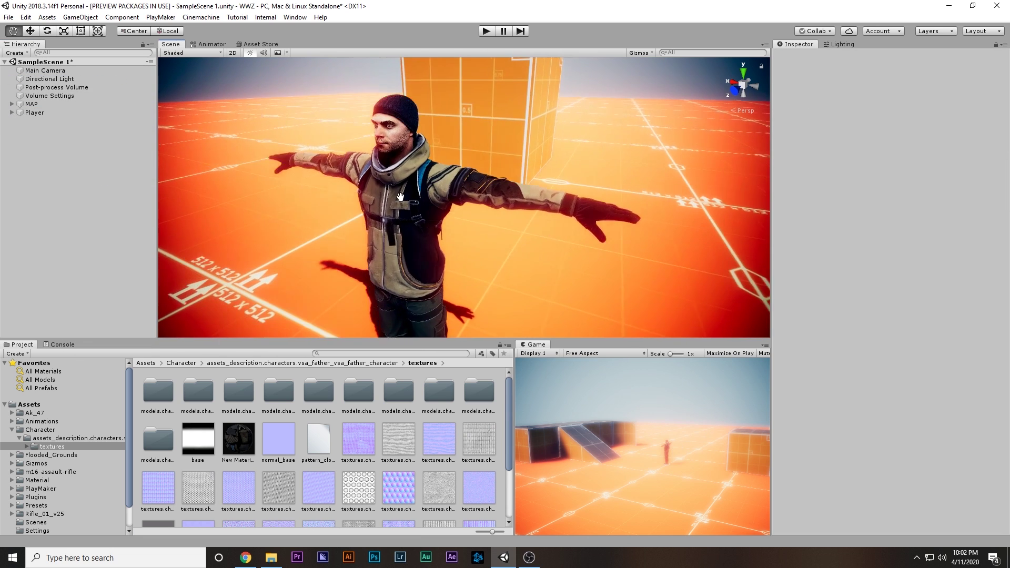
{"action": "left_click_drag", "start_coordinate": [400, 196], "coordinate": [509, 171], "text": "alt"}
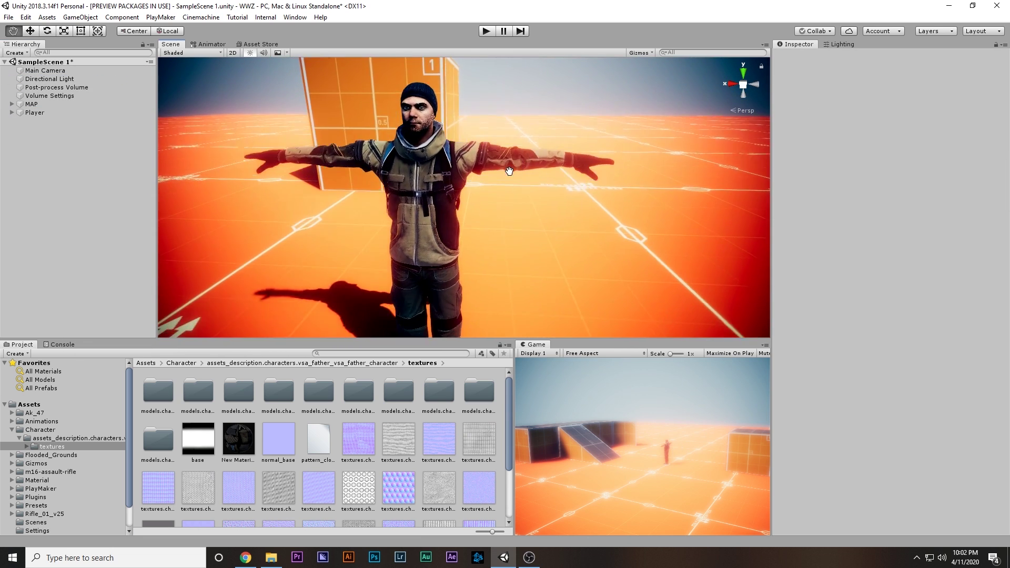
{"action": "mouse_move", "coordinate": [509, 171]}
{"action": "middle_mouse_down"}
{"action": "mouse_move", "coordinate": [521, 115]}
{"action": "mouse_move", "coordinate": [506, 174]}
{"action": "middle_mouse_up"}
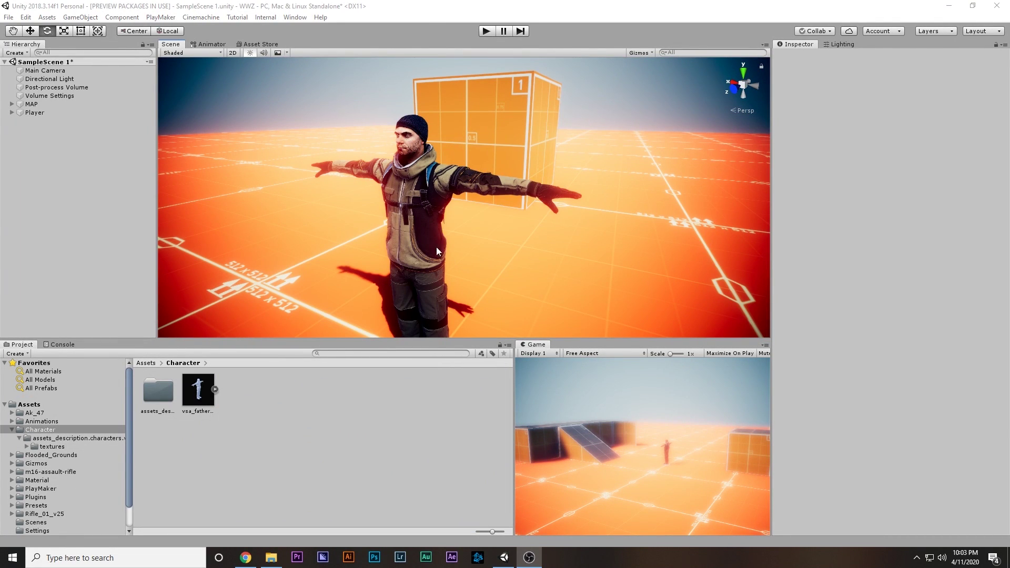
{"action": "left_click_drag", "start_coordinate": [438, 308], "coordinate": [415, 228], "text": "alt"}
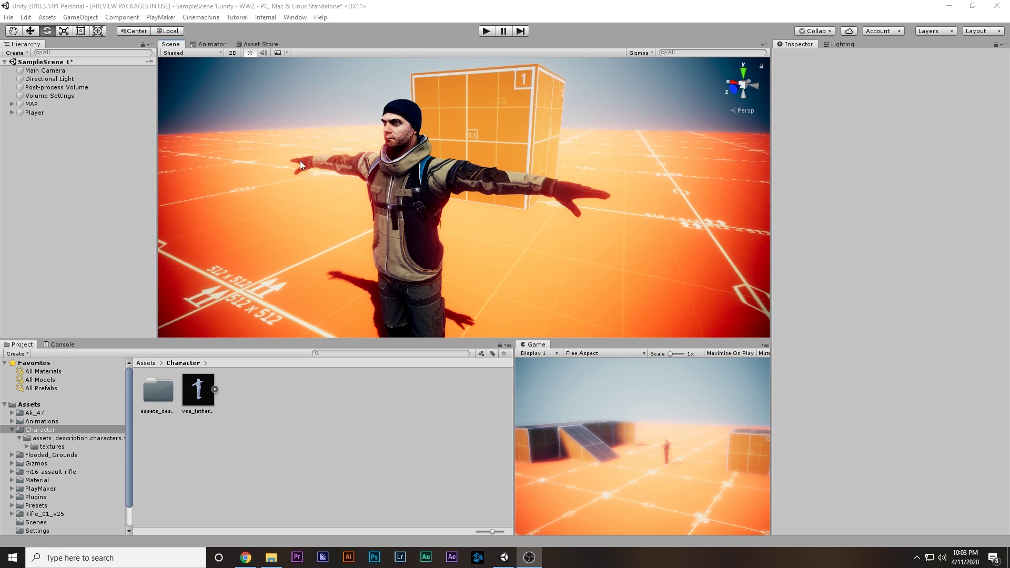
{"action": "left_click_drag", "start_coordinate": [301, 163], "coordinate": [441, 168], "text": "alt"}
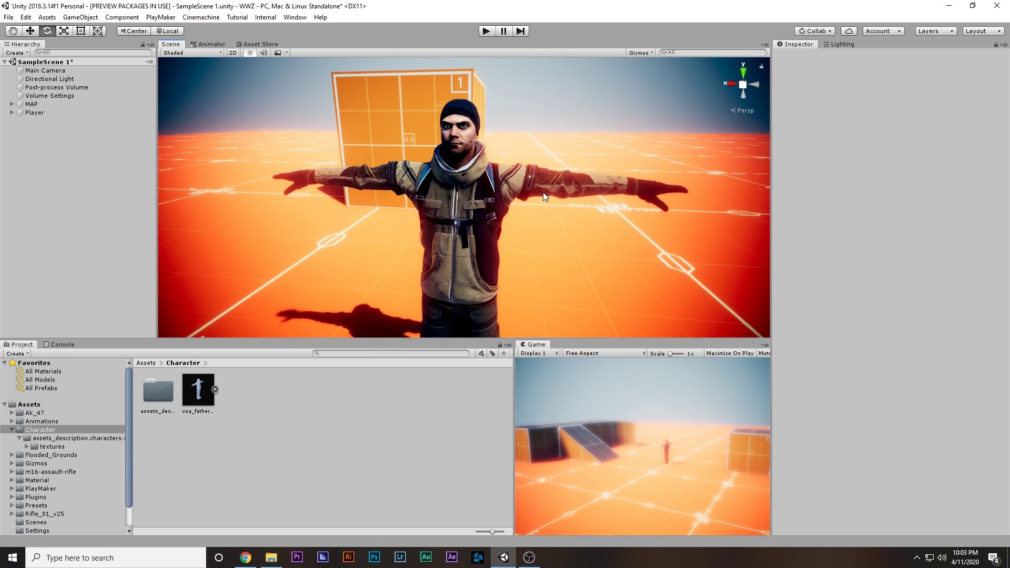
Step: Switch to the Mixamo page in Chrome, look at the character upload dialog, and close it without uploading a file
{"action": "left_click", "coordinate": [248, 556]}
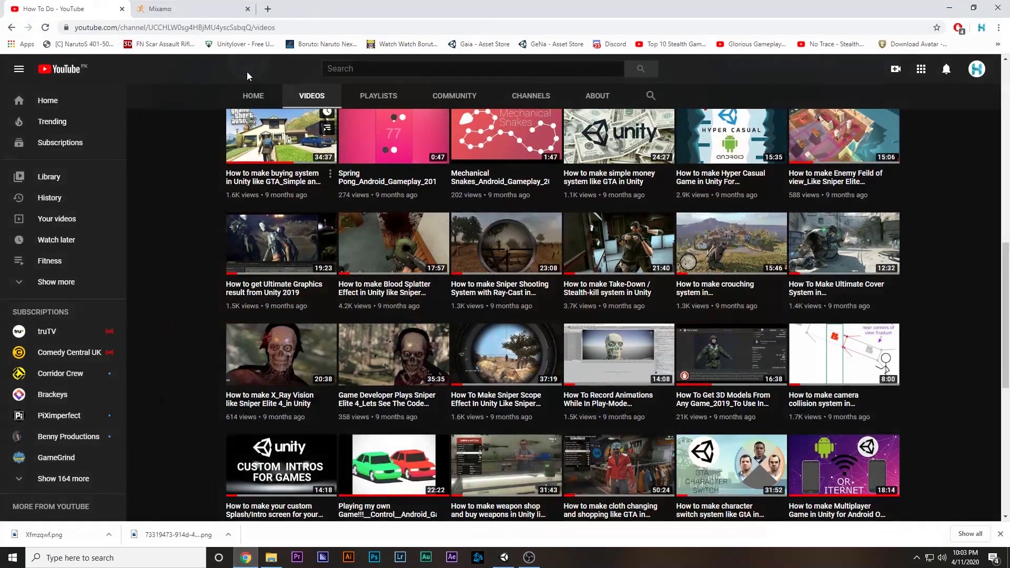
{"action": "left_click", "coordinate": [220, 6]}
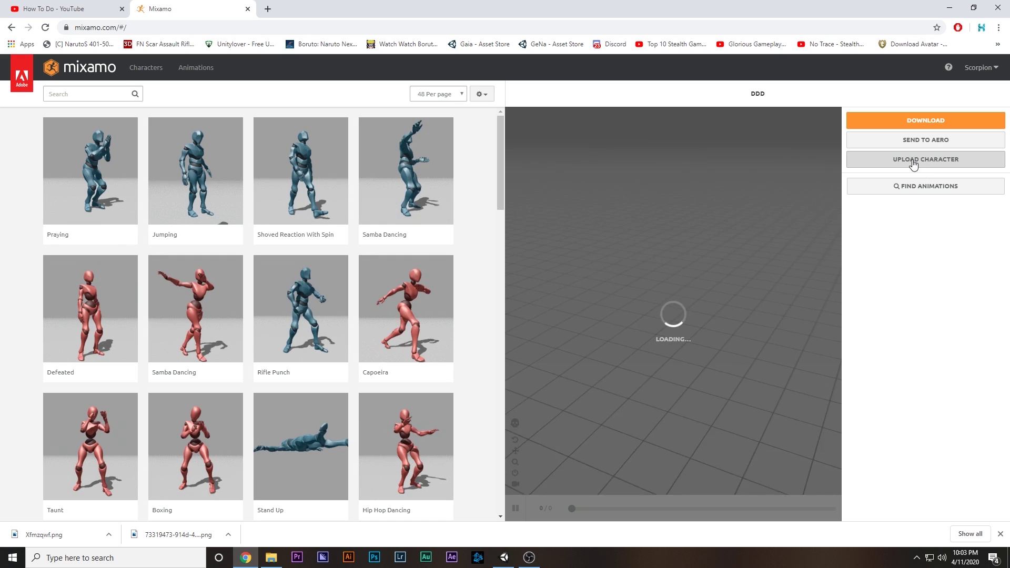
{"action": "left_click", "coordinate": [923, 160]}
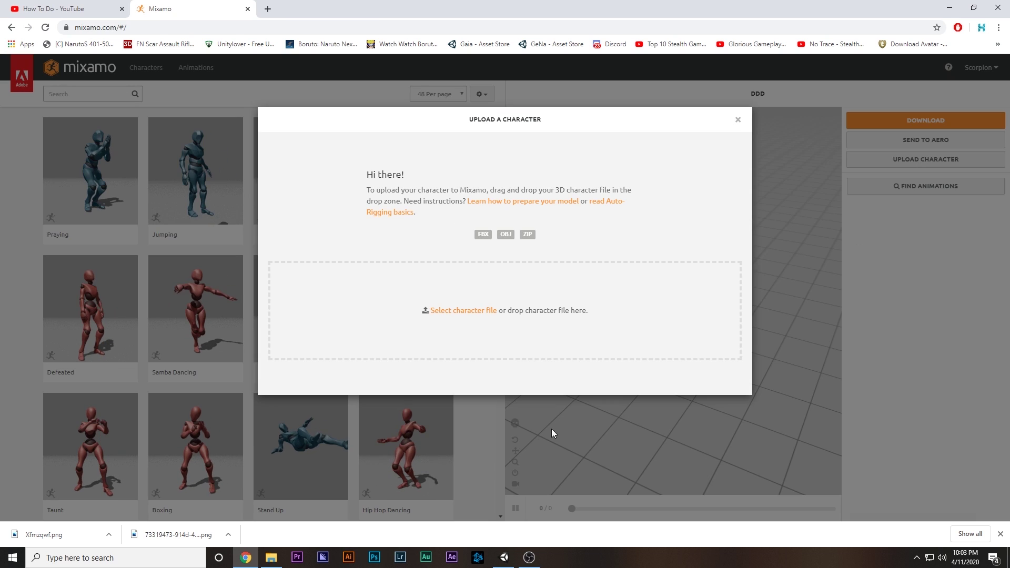
{"action": "left_click", "coordinate": [504, 558]}
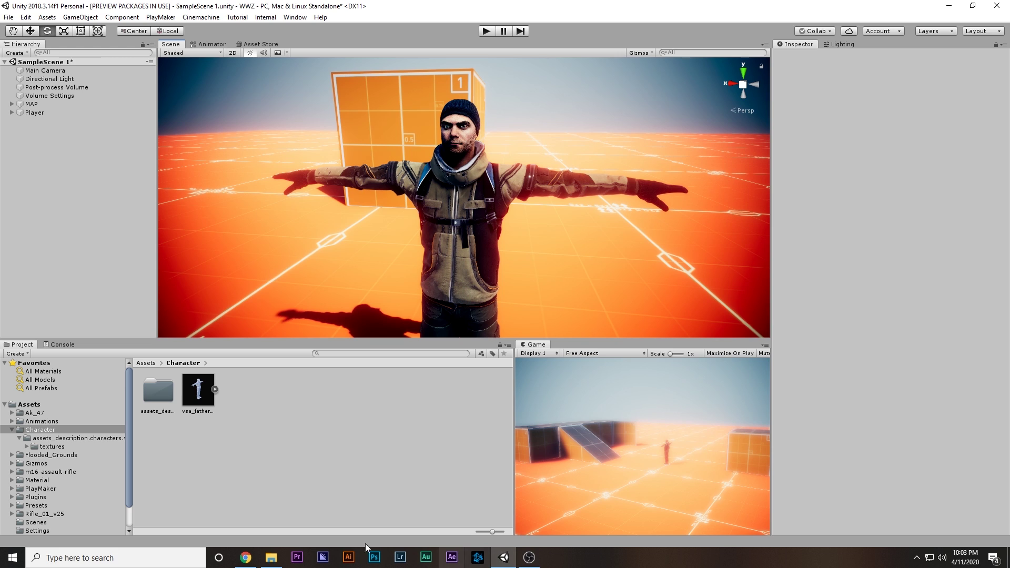
{"action": "left_click", "coordinate": [245, 558]}
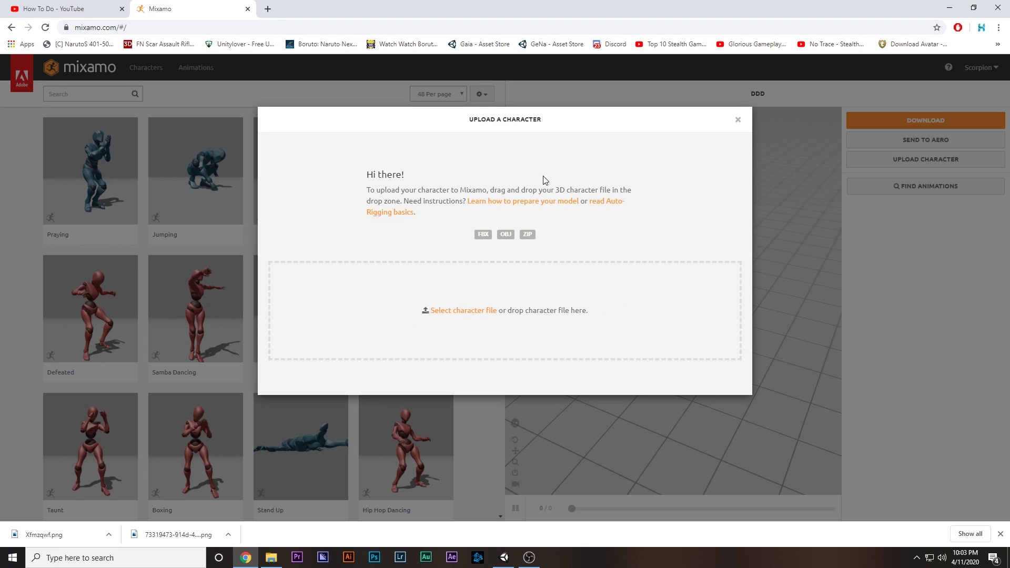
{"action": "left_click", "coordinate": [738, 120]}
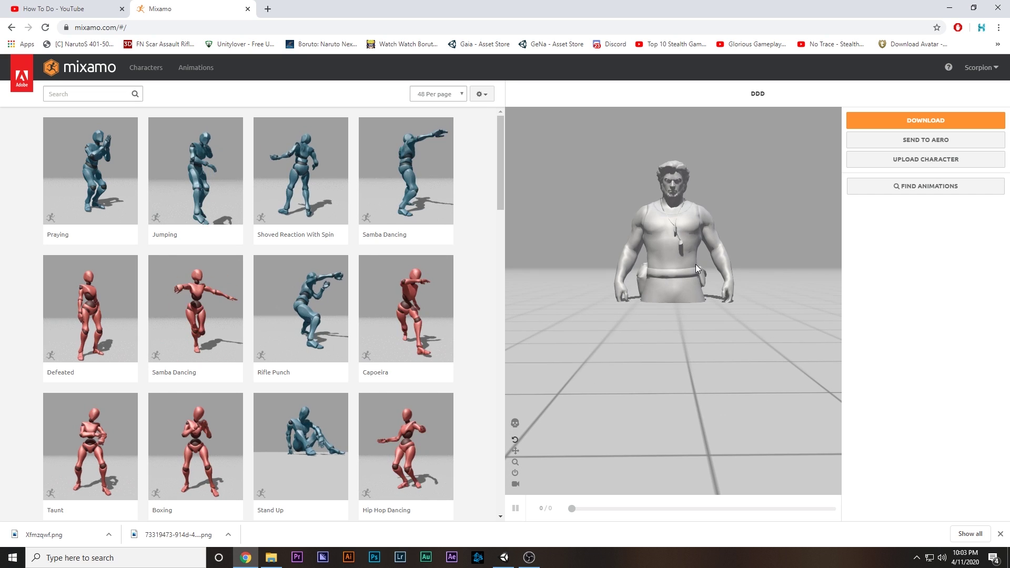
{"action": "mouse_move", "coordinate": [696, 264]}
{"action": "left_mouse_down"}
{"action": "mouse_move", "coordinate": [527, 273]}
{"action": "mouse_move", "coordinate": [708, 274]}
{"action": "mouse_move", "coordinate": [705, 250]}
{"action": "left_mouse_up"}
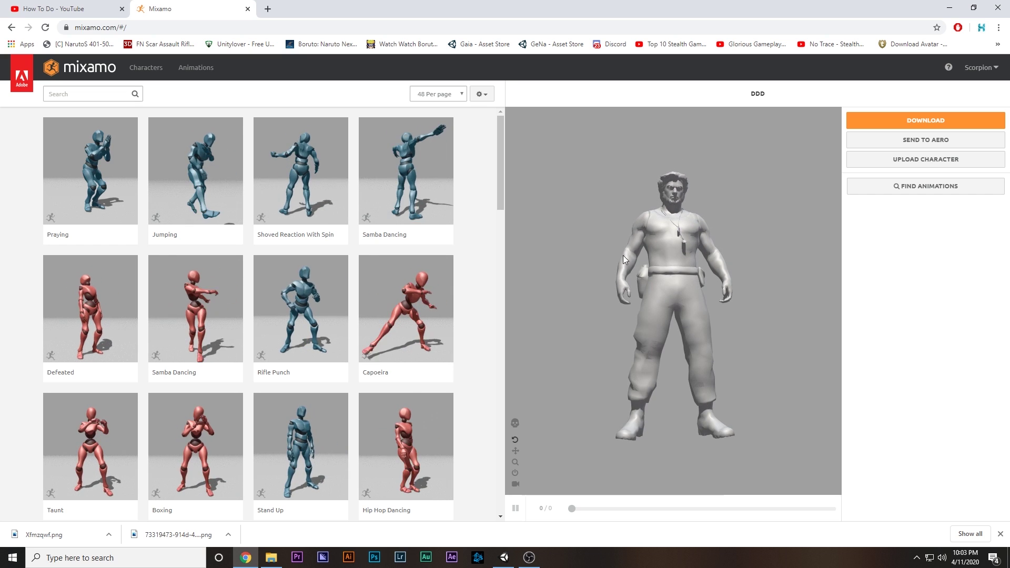
Step: Search the Mixamo animations for RIFLE and browse the results
{"action": "left_click", "coordinate": [102, 100]}
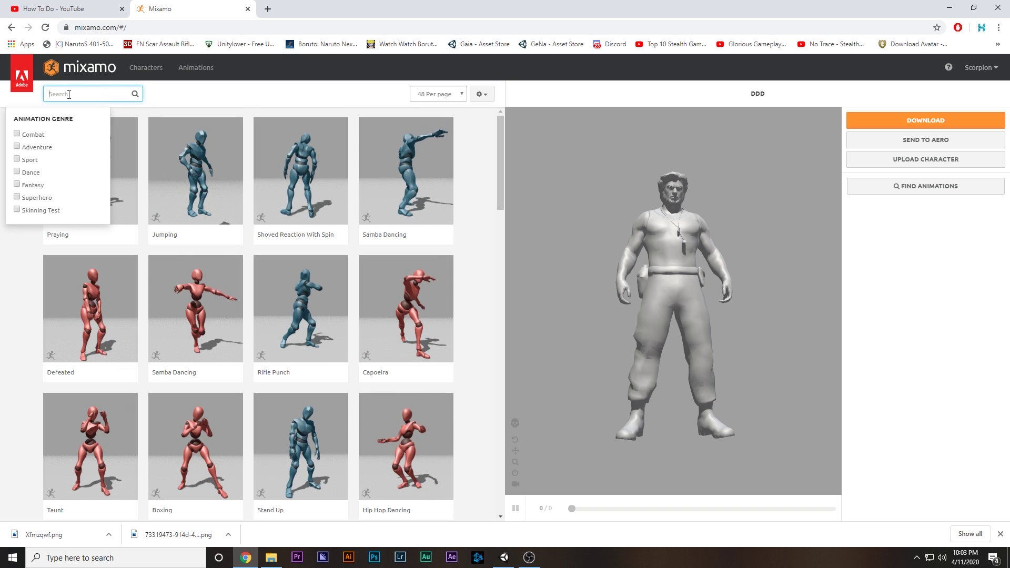
{"action": "type", "text": "RIFLE"}
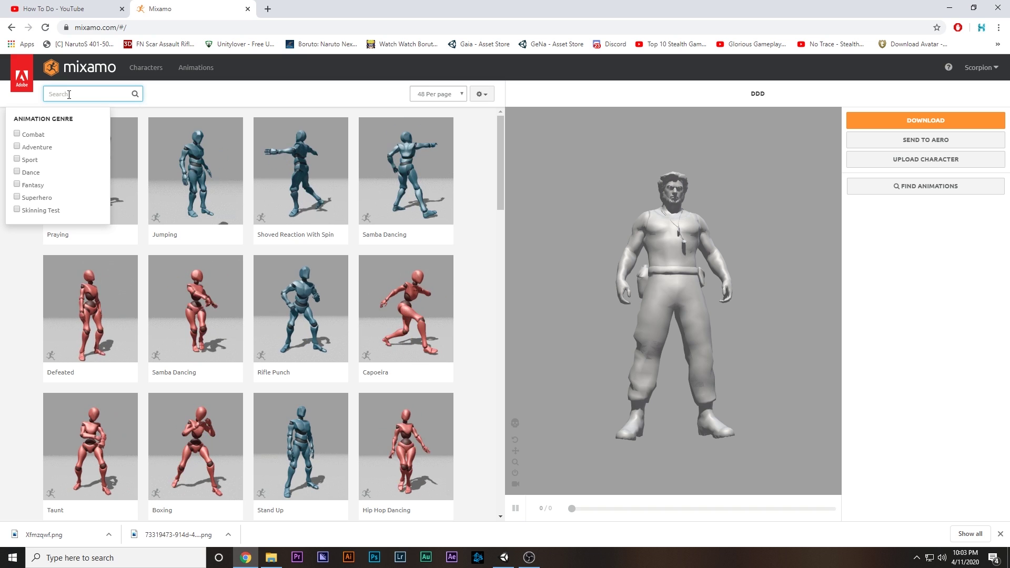
{"action": "key", "text": "Return"}
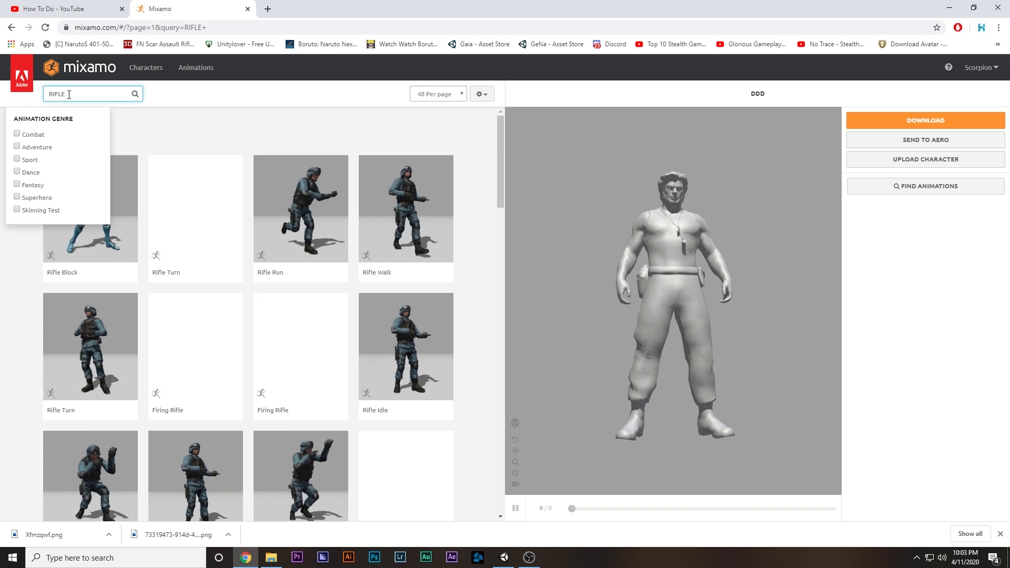
{"action": "left_click", "coordinate": [198, 98]}
{"action": "scroll", "coordinate": [82, 192], "scroll_direction": "down", "scroll_amount": 6}
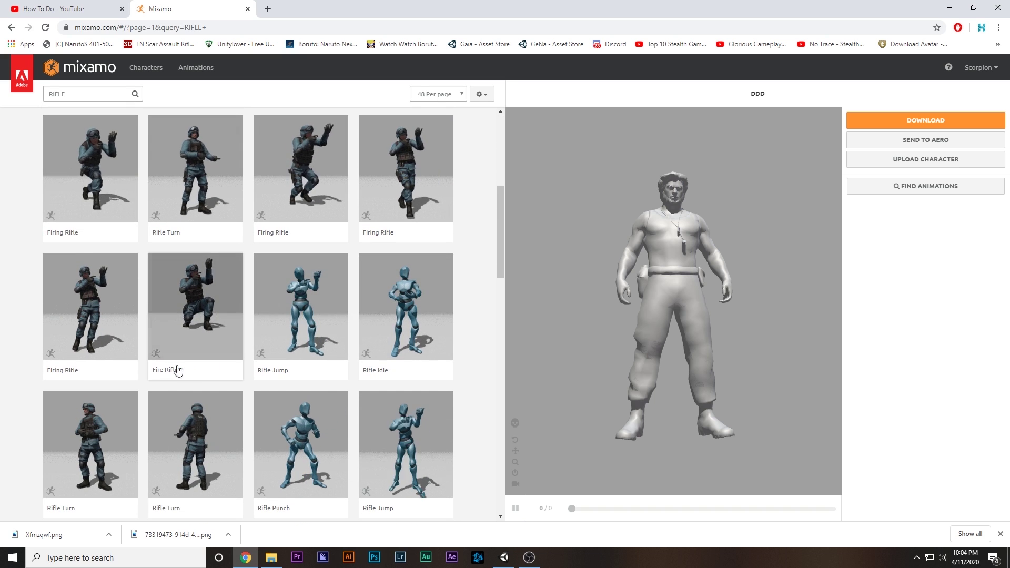
{"action": "scroll", "coordinate": [174, 379], "scroll_direction": "down", "scroll_amount": 3}
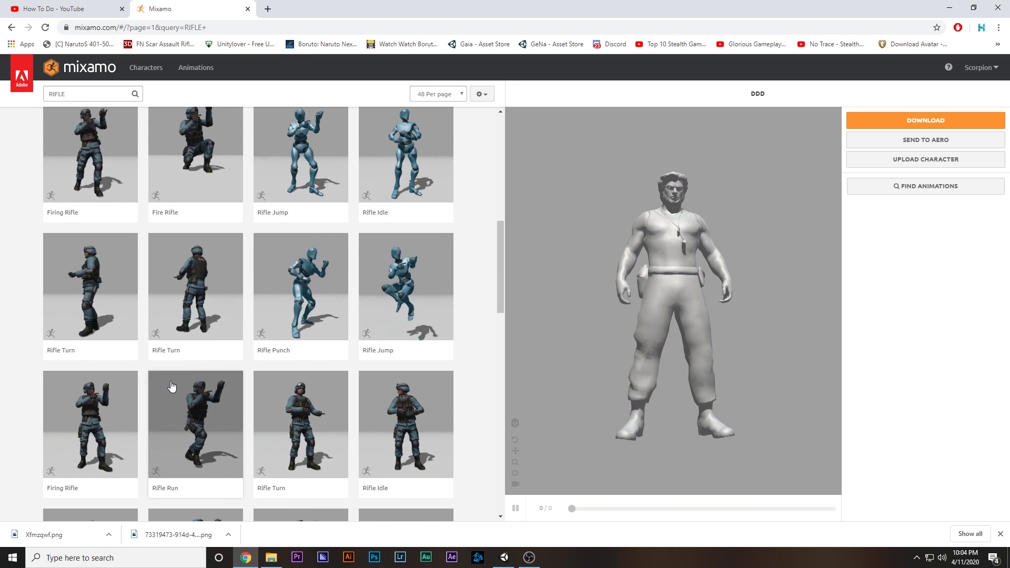
{"action": "scroll", "coordinate": [172, 387], "scroll_direction": "up", "scroll_amount": 9}
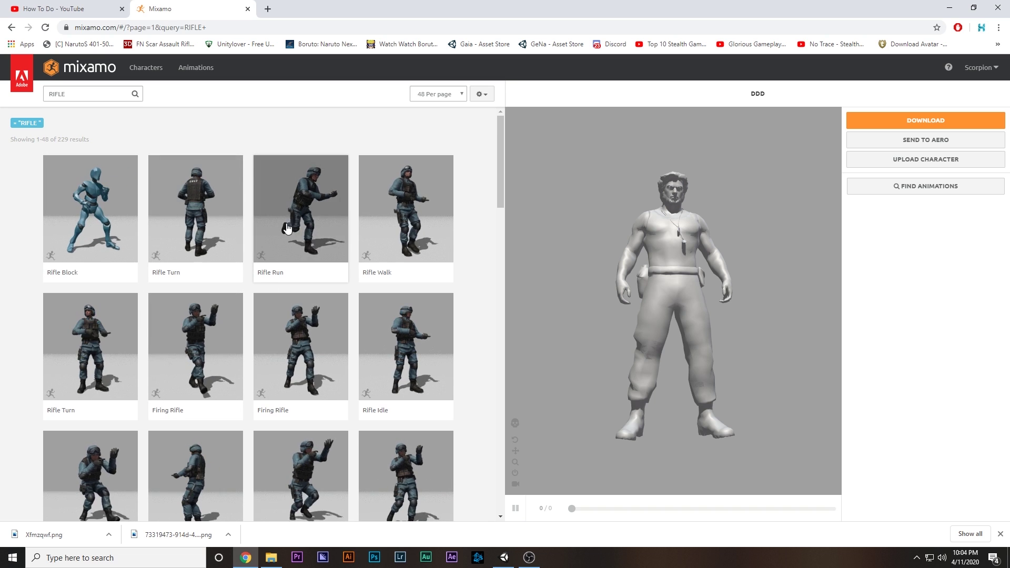
Step: Apply the Rifle Idle animation and download it as FBX with skin, 30 frames per second and no keyframe reduction
{"action": "scroll", "coordinate": [228, 257], "scroll_direction": "down", "scroll_amount": 1}
{"action": "left_click", "coordinate": [412, 287]}
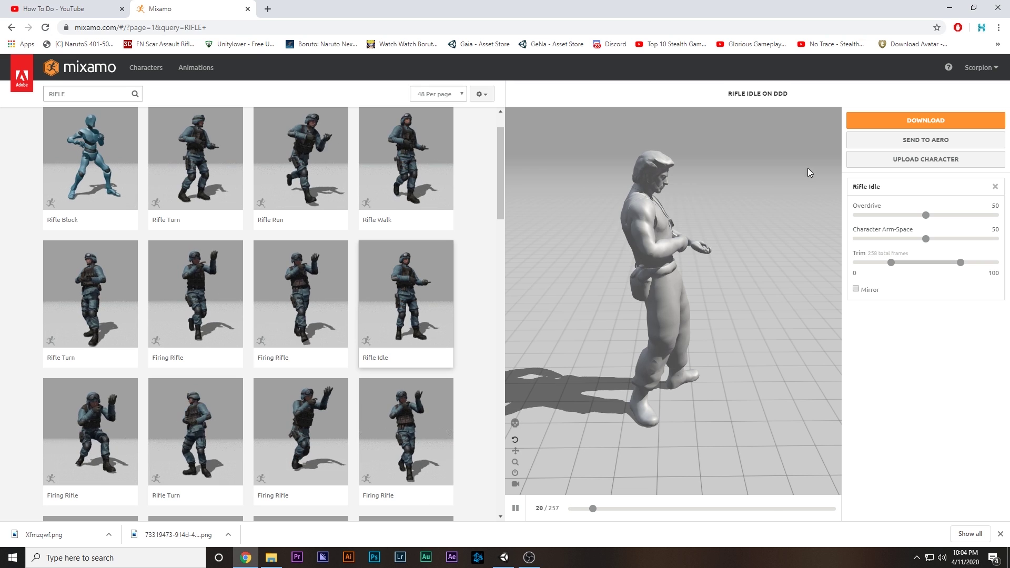
{"action": "left_click", "coordinate": [894, 120]}
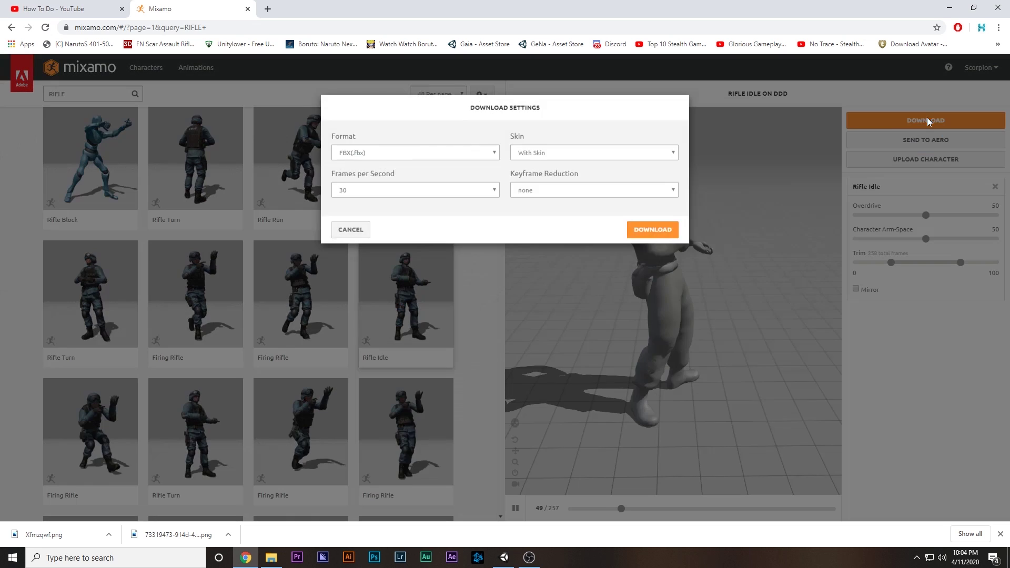
{"action": "left_click", "coordinate": [677, 240]}
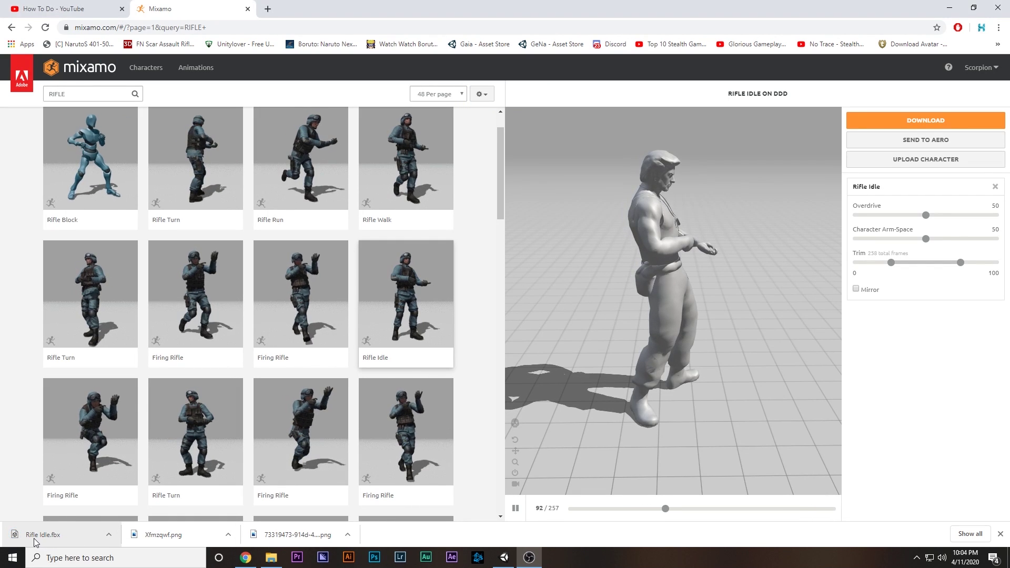
Step: Import the downloaded Rifle Idle.fbx into the Assets folder of the Unity project and preview its animation clip
{"action": "left_click_drag", "start_coordinate": [36, 542], "coordinate": [501, 561]}
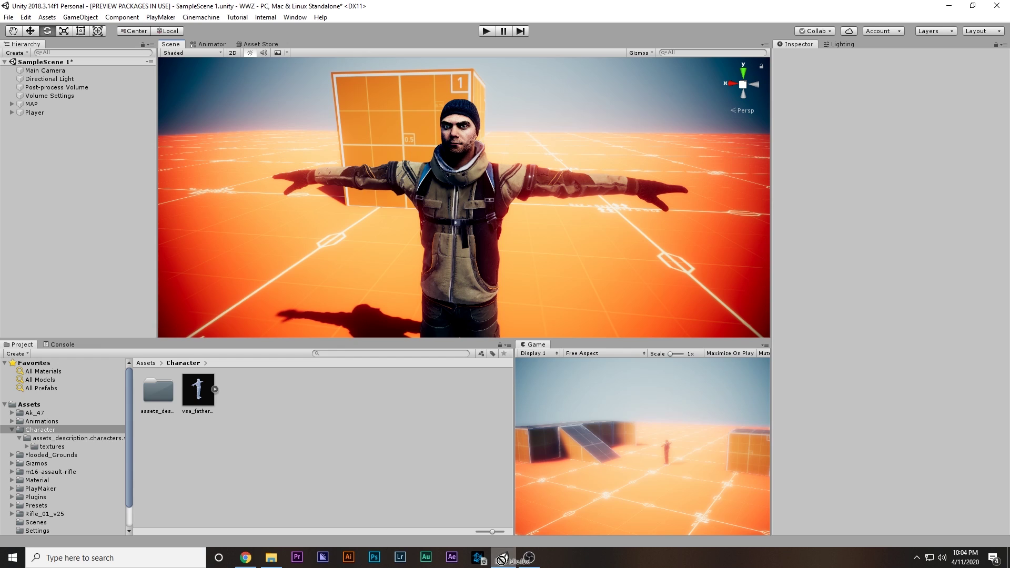
{"action": "left_click_drag", "start_coordinate": [28, 407], "coordinate": [28, 406]}
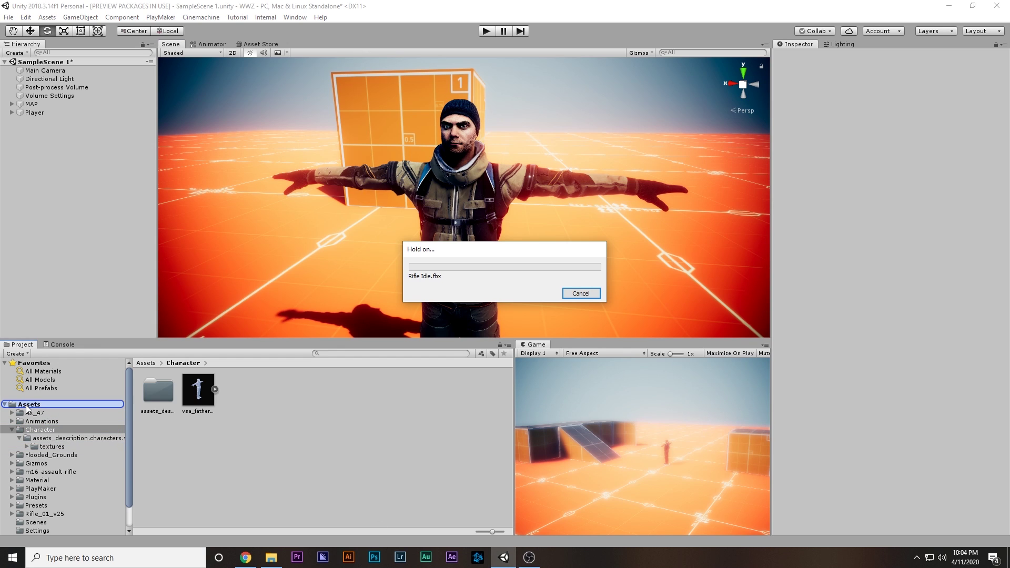
{"action": "left_click", "coordinate": [441, 457]}
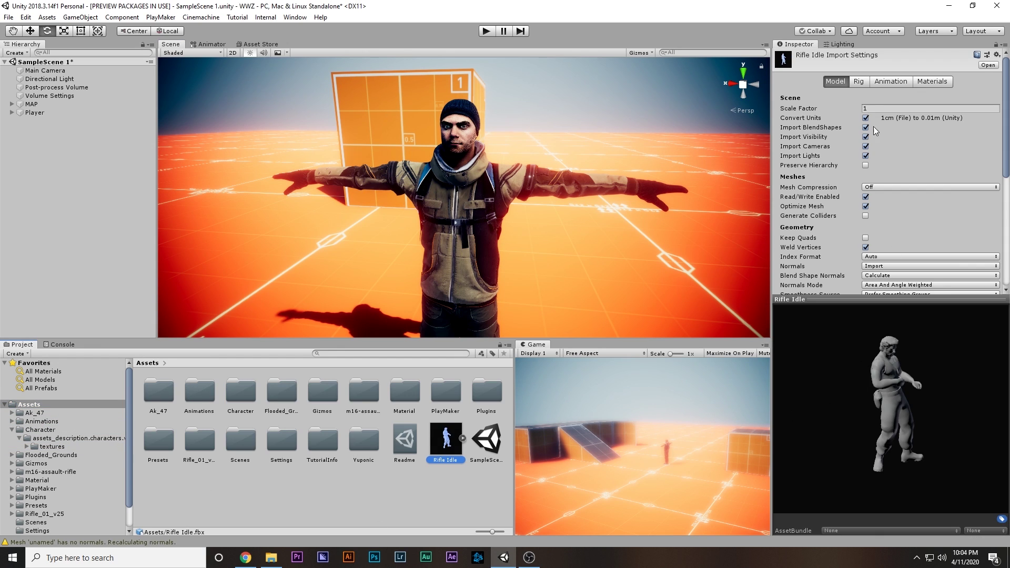
{"action": "left_click", "coordinate": [892, 82]}
{"action": "left_click", "coordinate": [781, 312]}
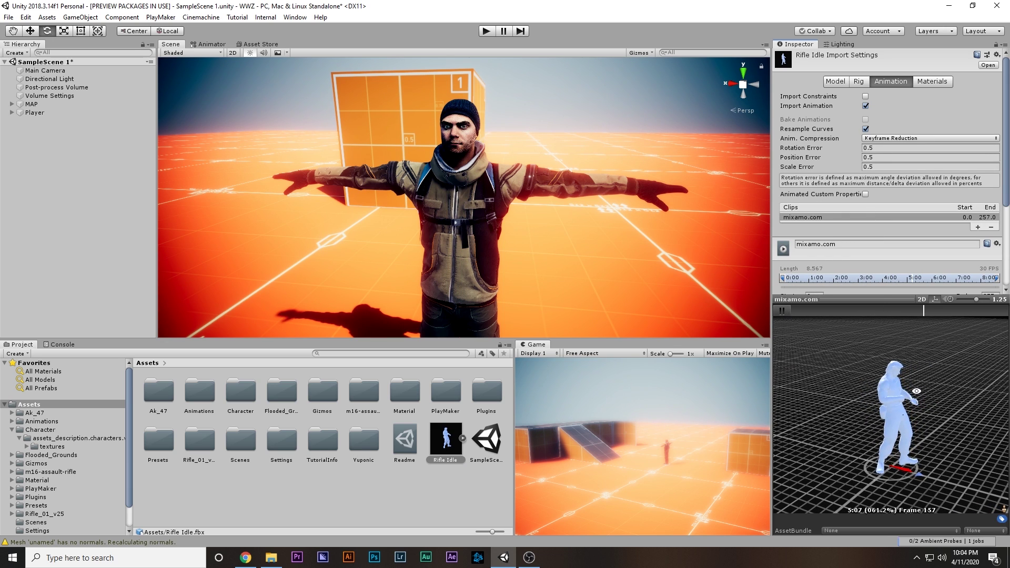
{"action": "left_click_drag", "start_coordinate": [917, 391], "coordinate": [841, 367]}
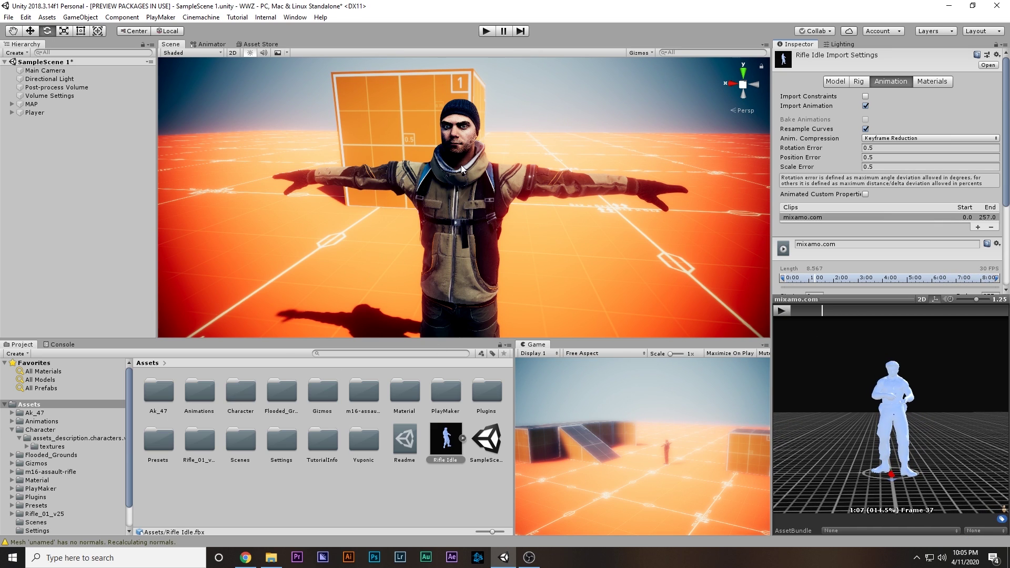
Step: Check the vsa_father model's animation preview and rig type in the Character folder, keeping the Humanoid animation type
{"action": "double_click", "coordinate": [244, 395]}
{"action": "left_click", "coordinate": [190, 393]}
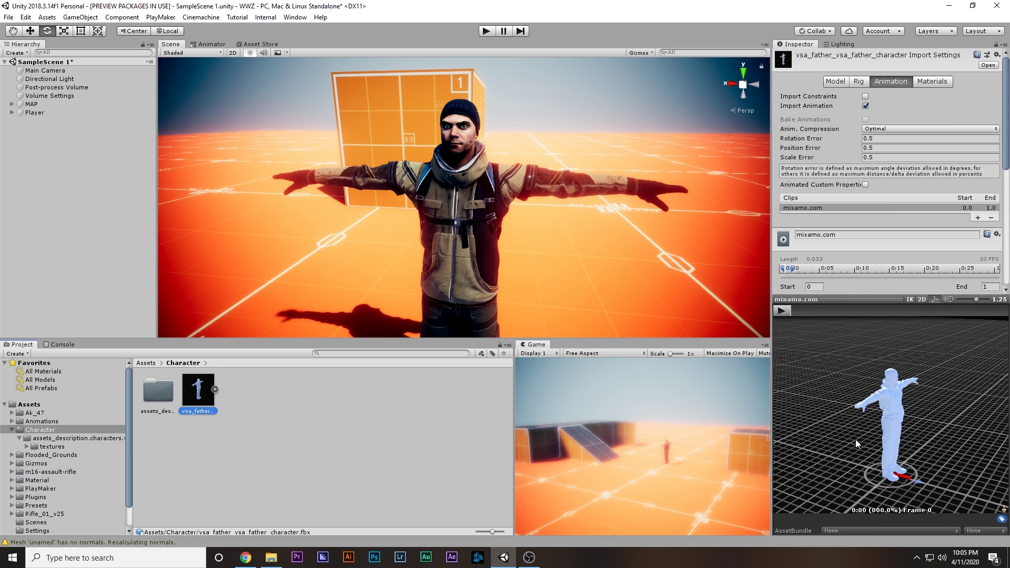
{"action": "left_click_drag", "start_coordinate": [855, 439], "coordinate": [916, 430]}
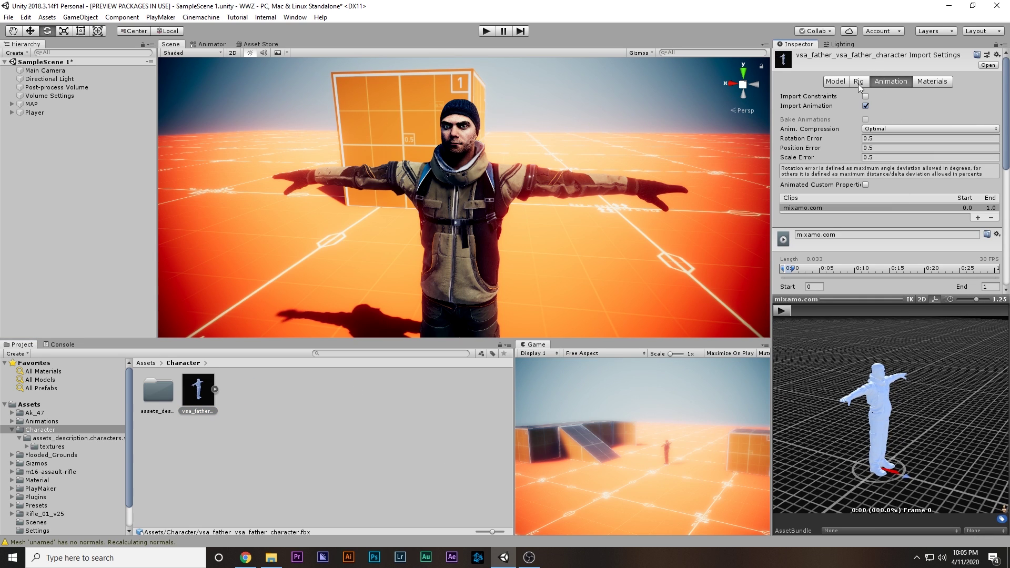
{"action": "left_click", "coordinate": [857, 83]}
{"action": "left_click", "coordinate": [894, 96]}
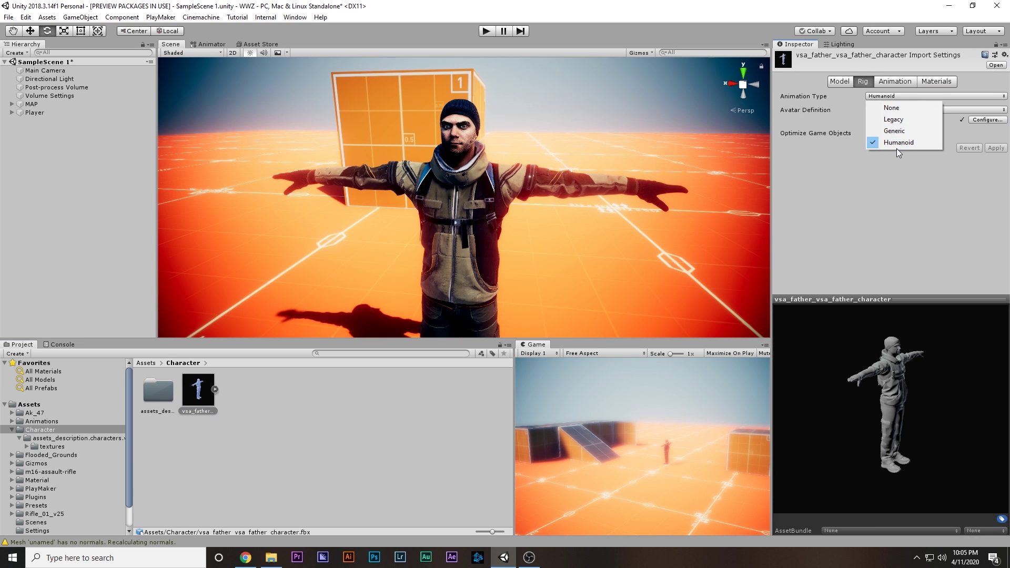
{"action": "left_click", "coordinate": [897, 149]}
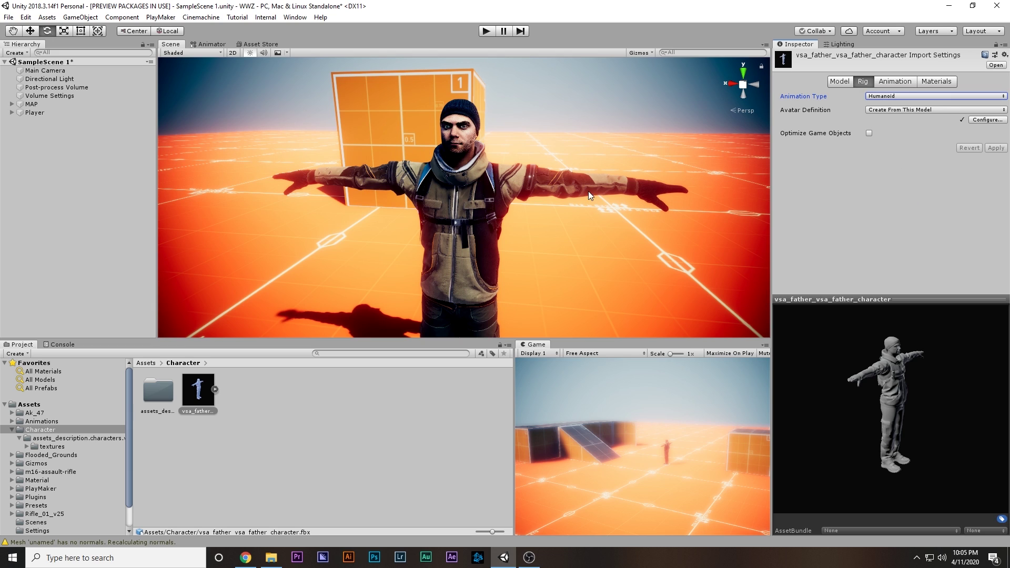
Step: Set the animation type of the Rifle Idle model's rig in the Assets folder to Humanoid and apply it
{"action": "left_click", "coordinate": [440, 433]}
{"action": "key", "text": "BackSpace"}
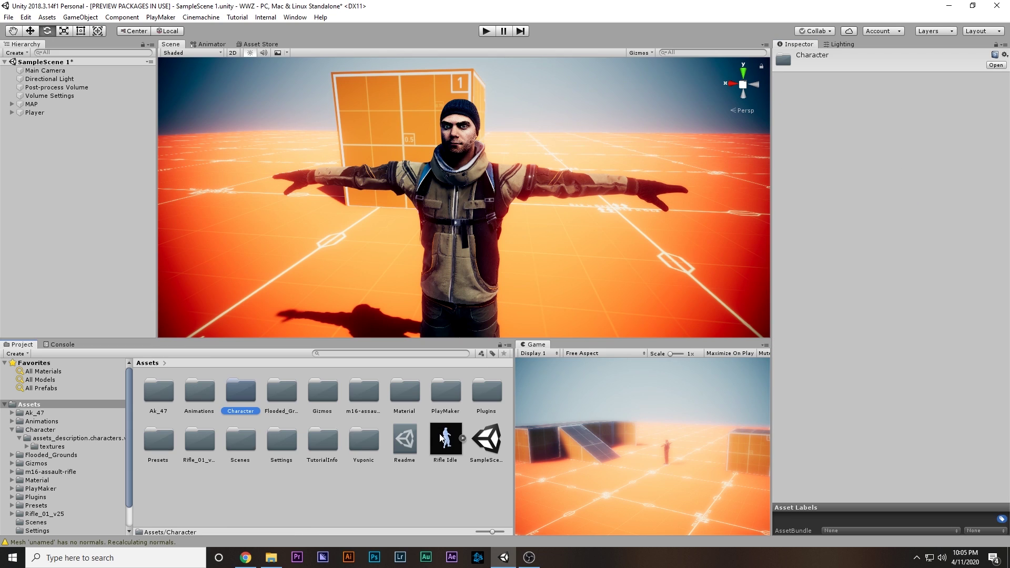
{"action": "left_click", "coordinate": [440, 440]}
{"action": "left_click", "coordinate": [883, 97]}
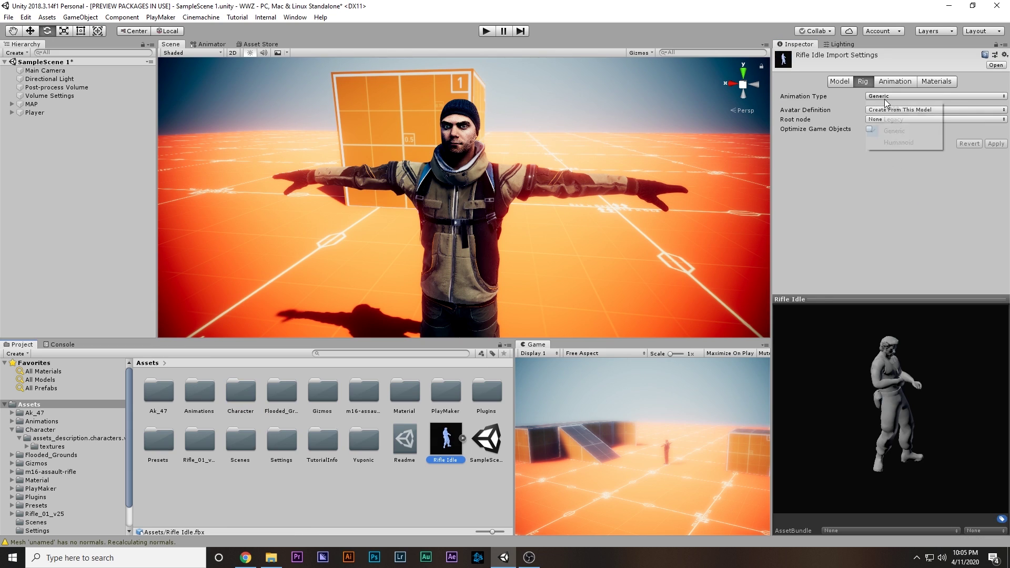
{"action": "left_click", "coordinate": [900, 143]}
{"action": "left_click", "coordinate": [996, 160]}
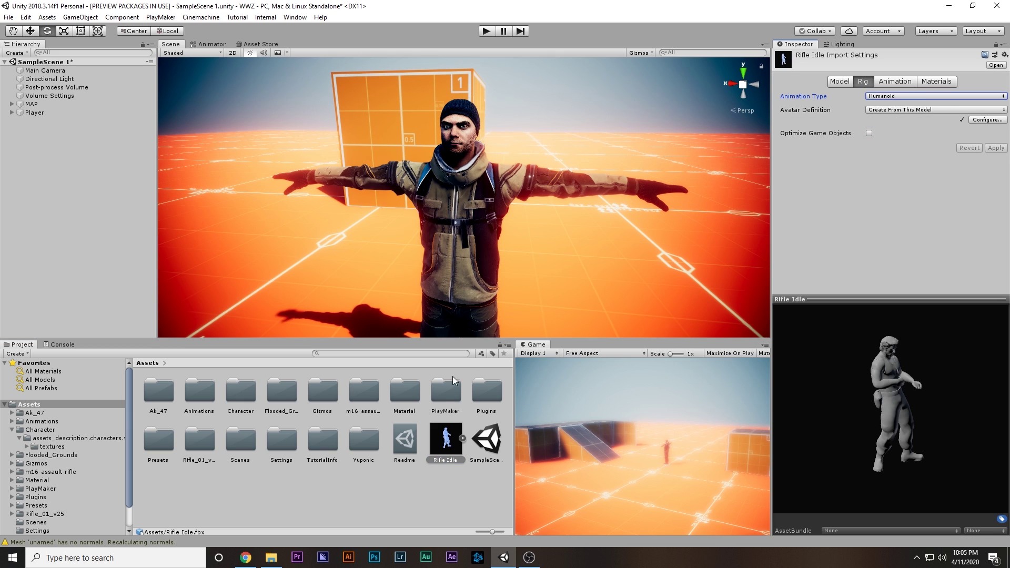
{"action": "left_click", "coordinate": [245, 557]}
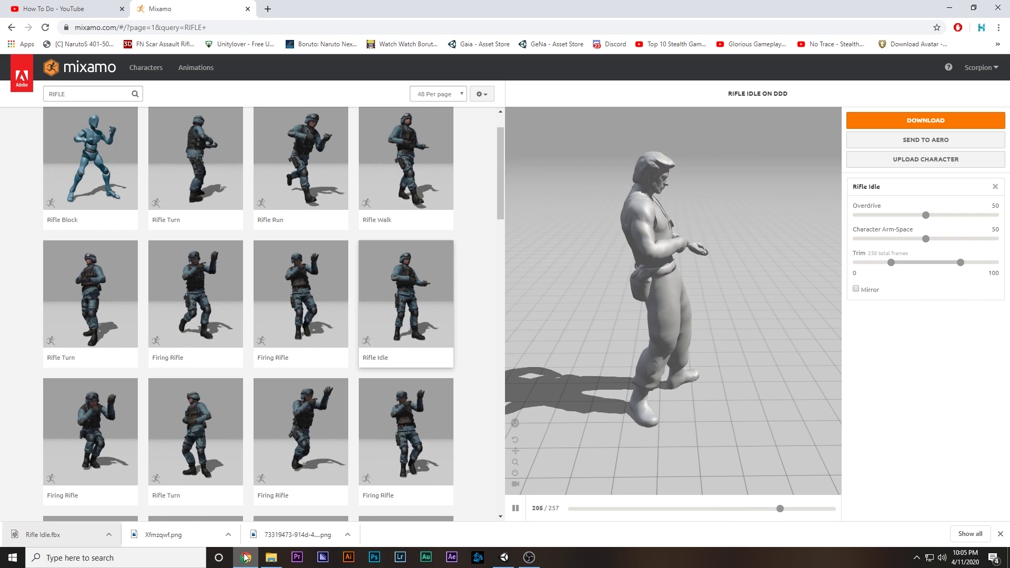
{"action": "left_click", "coordinate": [245, 557]}
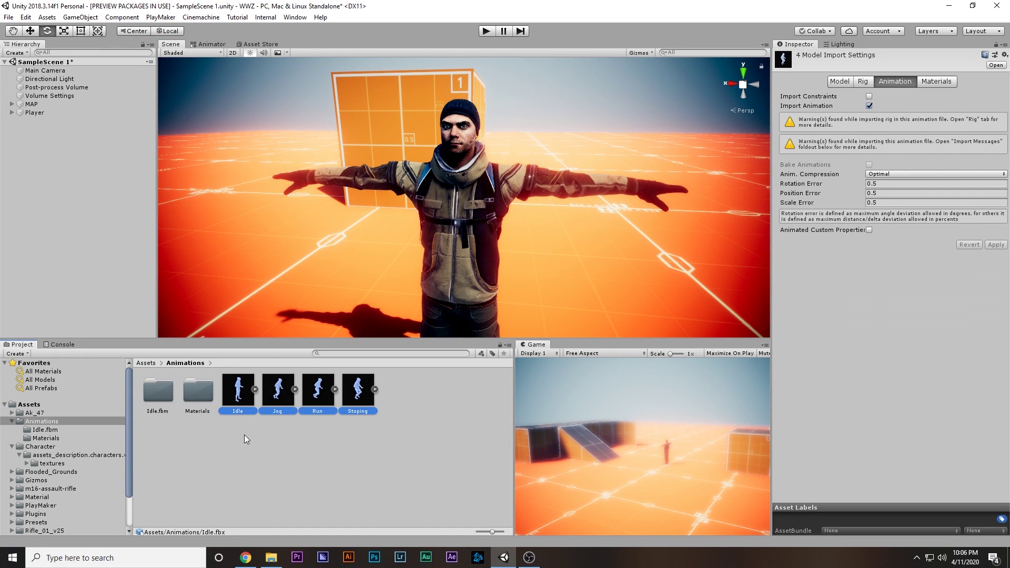
Step: Preview the Idle, Jog, Run and Stoping animation clips in the Animations folder
{"action": "left_click", "coordinate": [782, 311]}
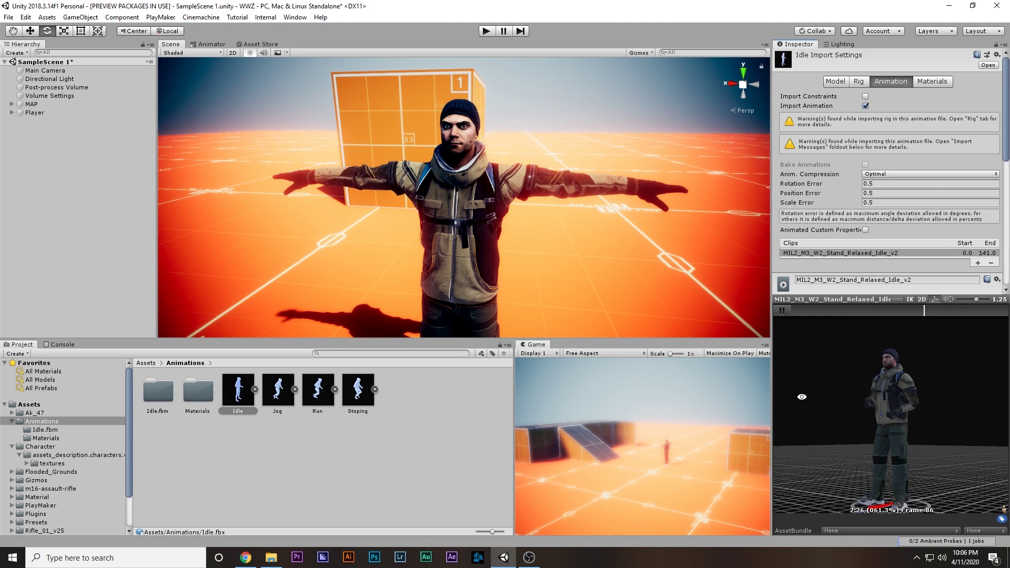
{"action": "left_click", "coordinate": [277, 387]}
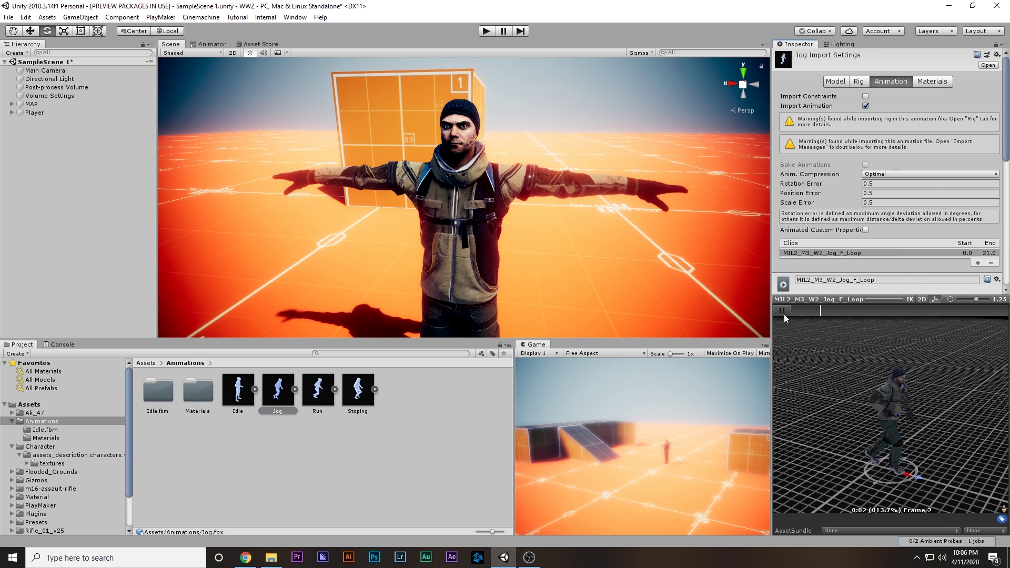
{"action": "left_click", "coordinate": [318, 389]}
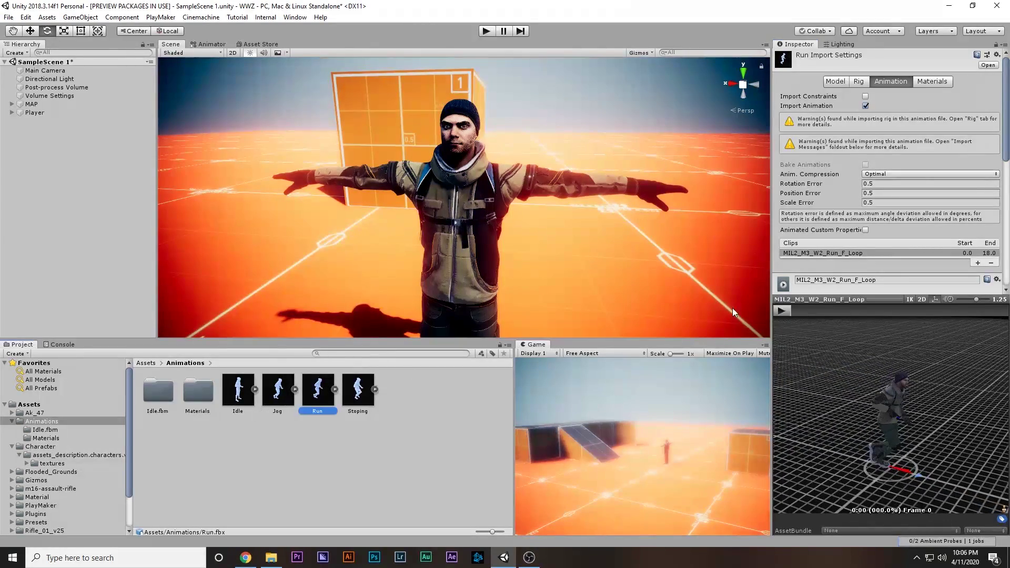
{"action": "left_click", "coordinate": [782, 311]}
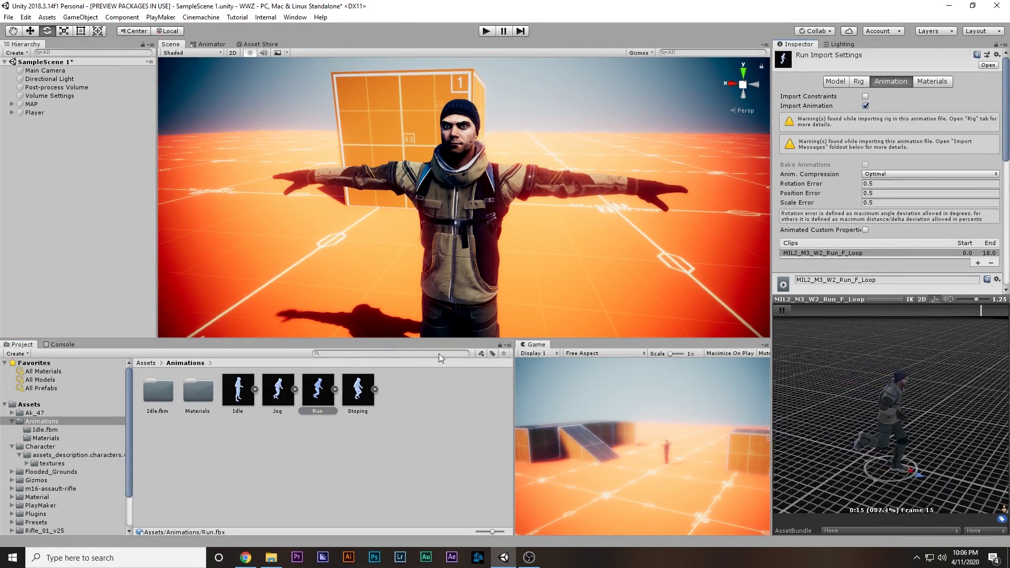
{"action": "left_click", "coordinate": [360, 394]}
{"action": "left_click", "coordinate": [785, 311]}
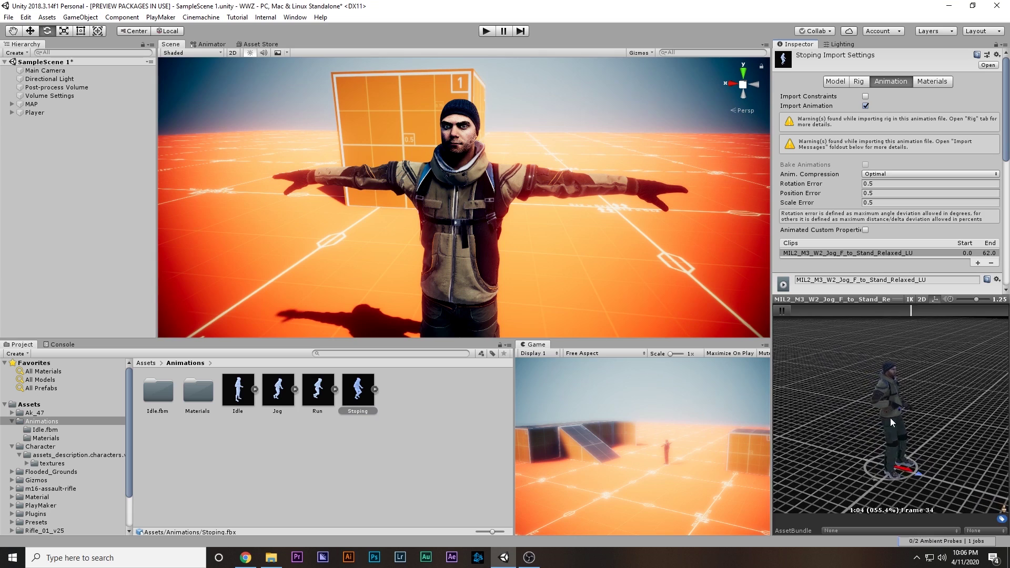
{"action": "left_click", "coordinate": [782, 311]}
Step: Check the rig animation type of the Idle, Jog, Run and Stoping models together, keeping Humanoid
{"action": "left_click", "coordinate": [238, 405], "text": "shift"}
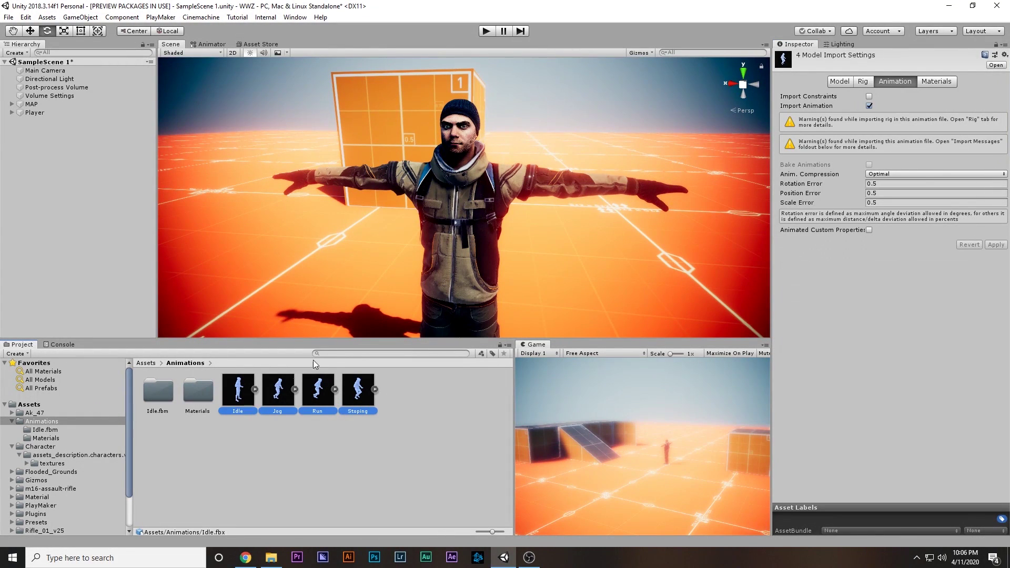
{"action": "left_click", "coordinate": [863, 82]}
{"action": "left_click", "coordinate": [898, 124]}
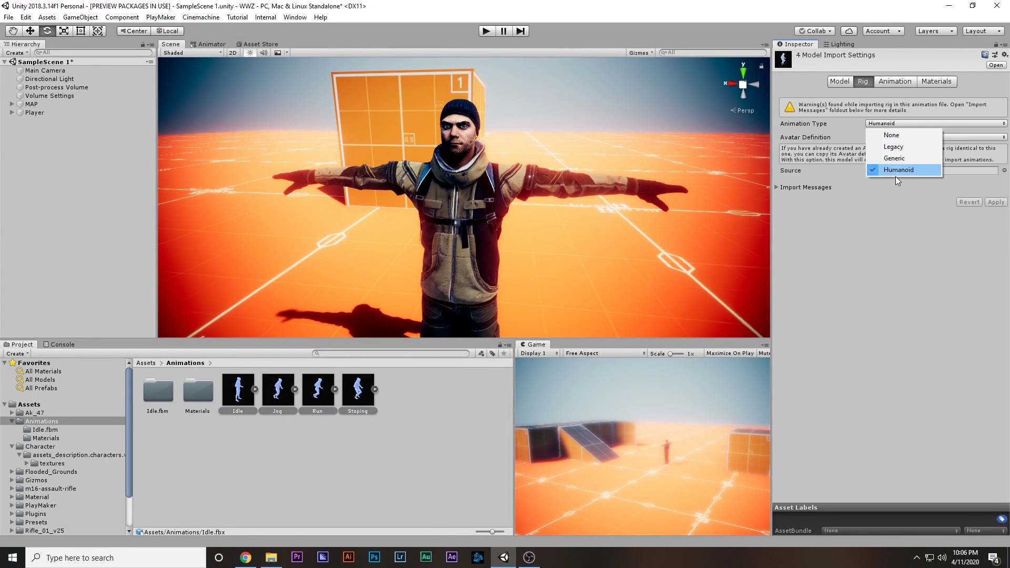
{"action": "left_click", "coordinate": [907, 231]}
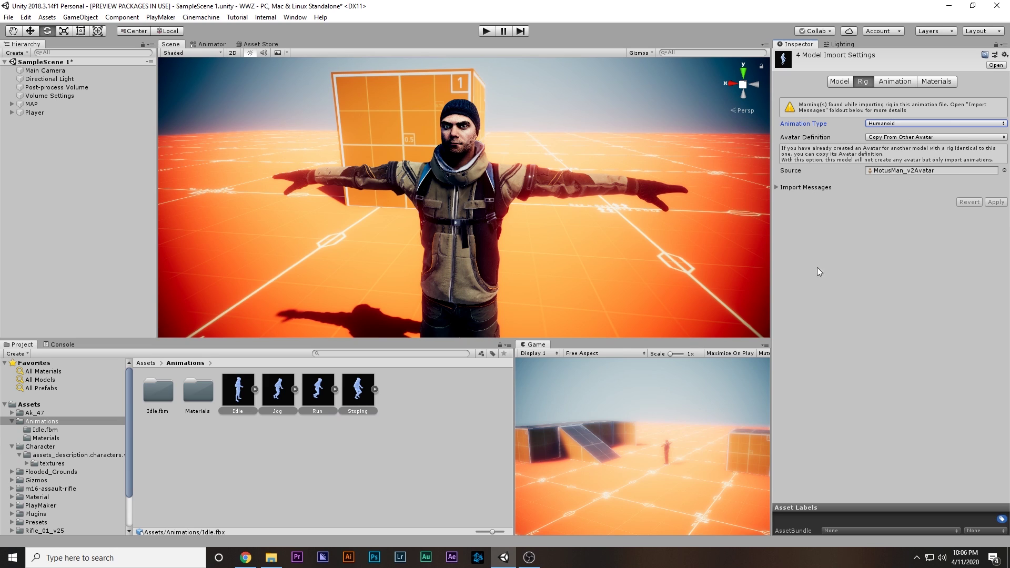
Step: Try baking the Root Transform Position (XZ) into the pose of the Idle clip and discard the unapplied import settings
{"action": "left_click", "coordinate": [237, 392]}
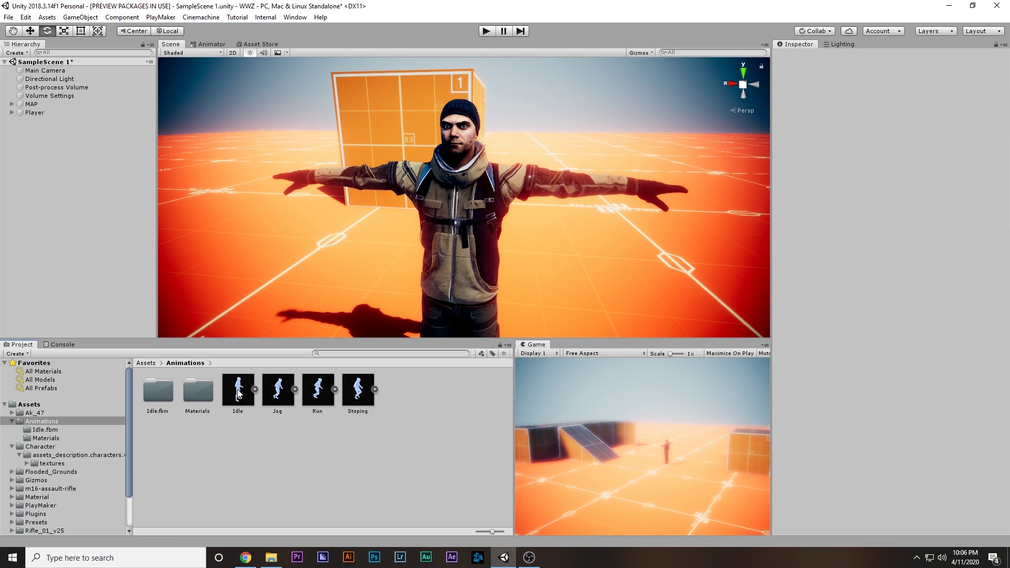
{"action": "left_click", "coordinate": [891, 81]}
{"action": "scroll", "coordinate": [824, 292], "scroll_direction": "down", "scroll_amount": 7}
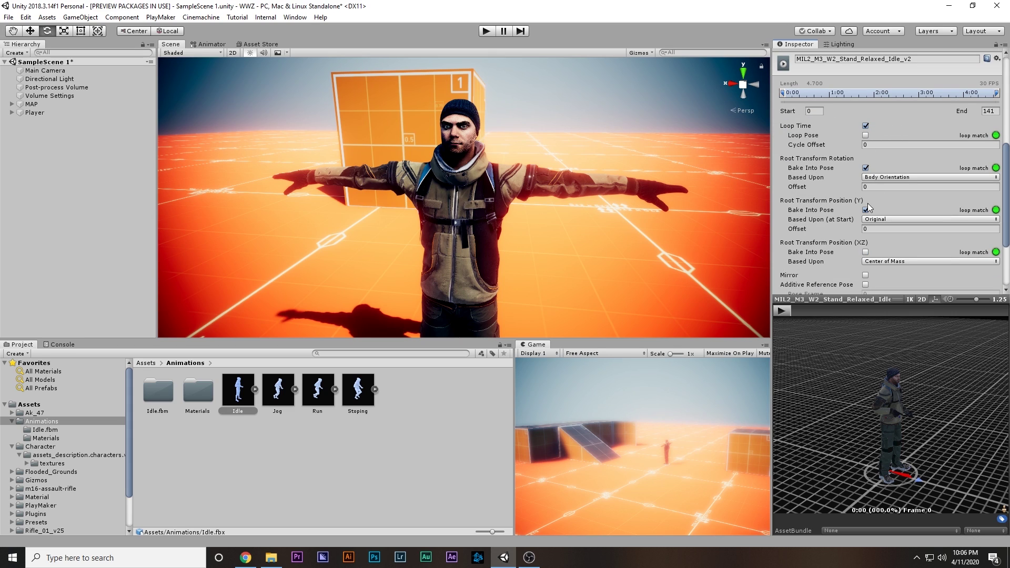
{"action": "left_click", "coordinate": [865, 253]}
{"action": "scroll", "coordinate": [968, 221], "scroll_direction": "down", "scroll_amount": 3}
{"action": "left_click", "coordinate": [278, 389]}
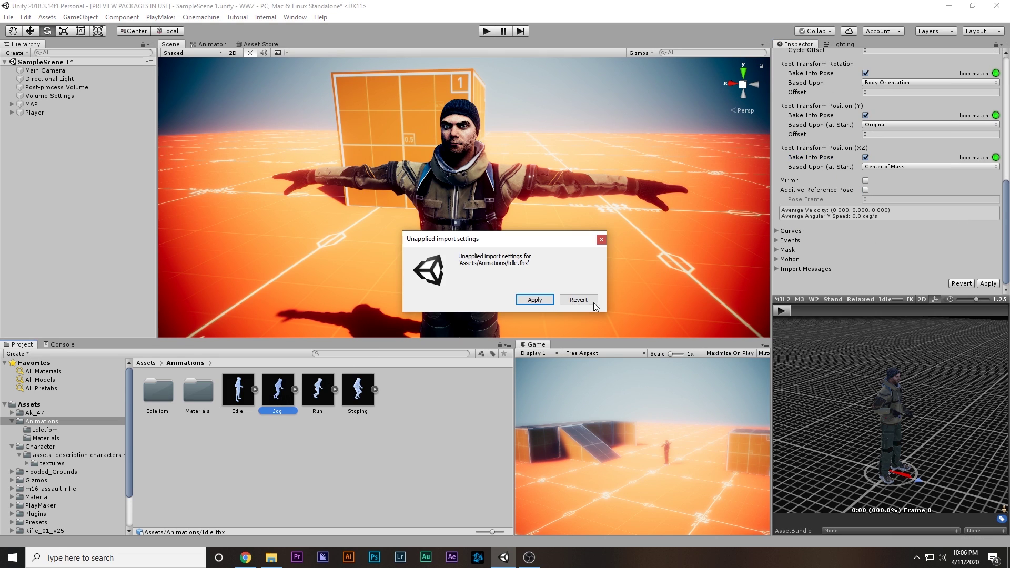
{"action": "left_click", "coordinate": [594, 300]}
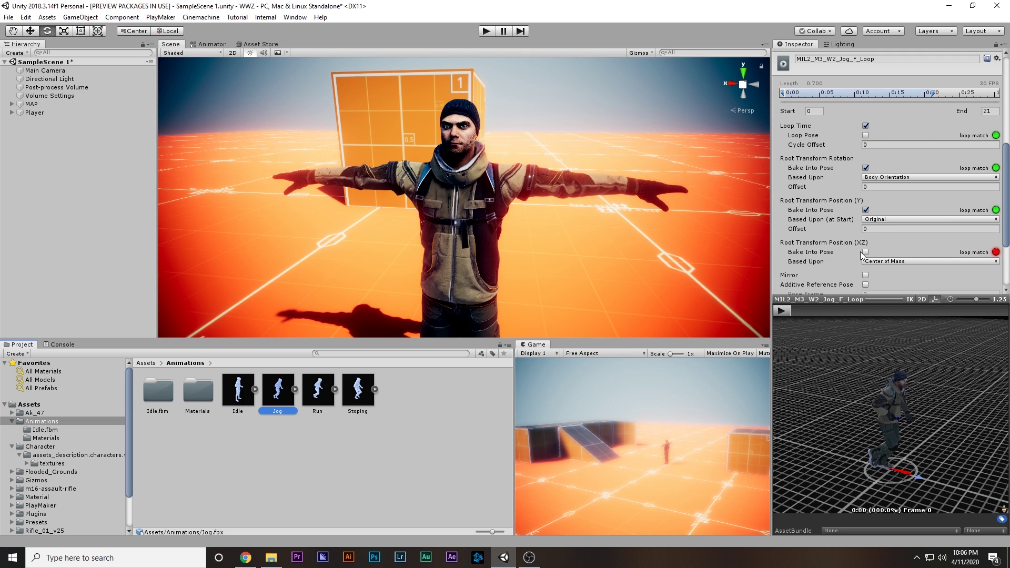
Step: Try Loop Pose on the Jog clip, switch it off again and apply the import settings
{"action": "left_click", "coordinate": [865, 135]}
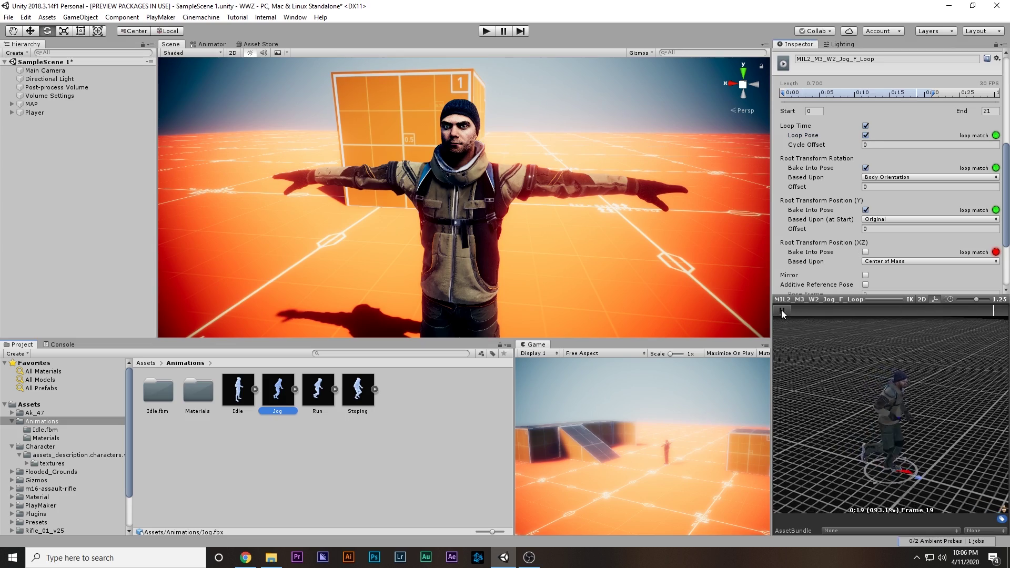
{"action": "left_click", "coordinate": [866, 135]}
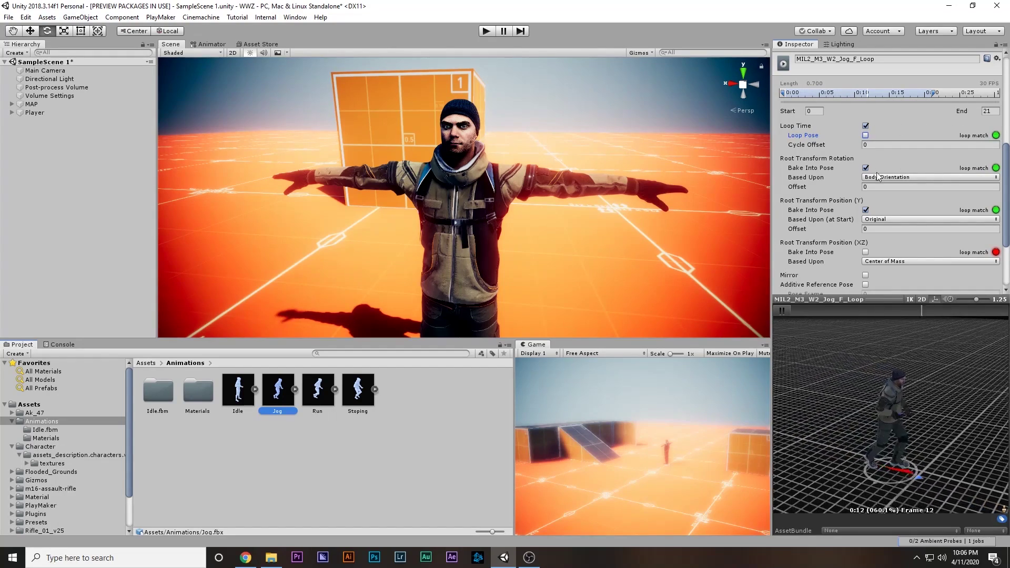
{"action": "left_click", "coordinate": [336, 392]}
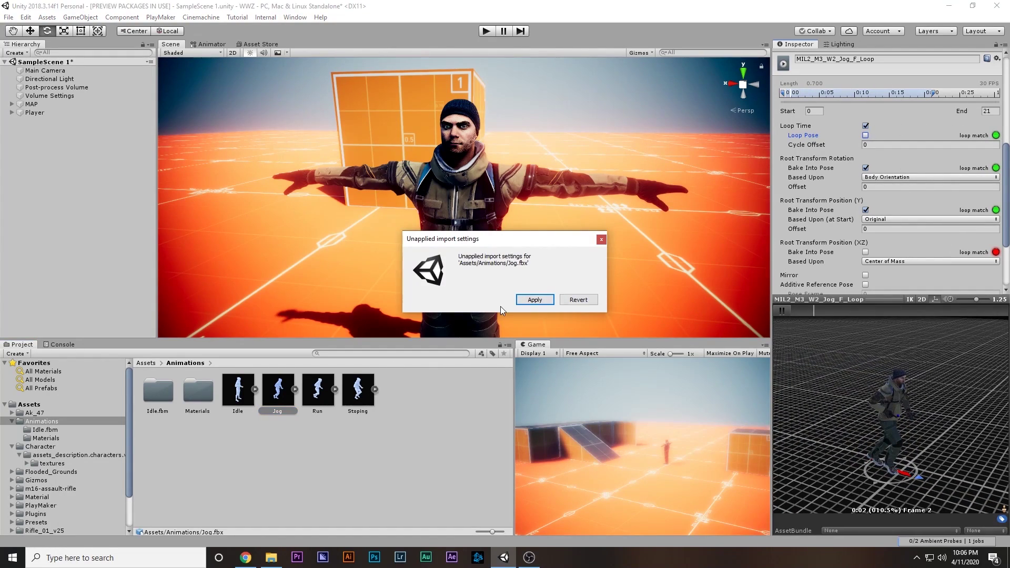
{"action": "left_click", "coordinate": [535, 299]}
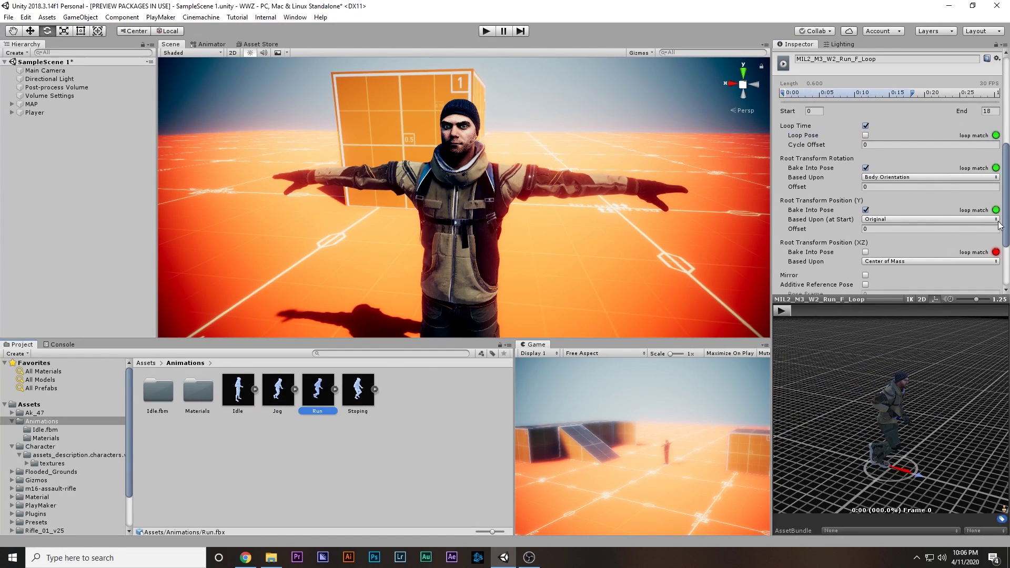
Step: Play the preview of the Stoping clip and examine its loop and root transform settings
{"action": "left_click", "coordinate": [363, 394]}
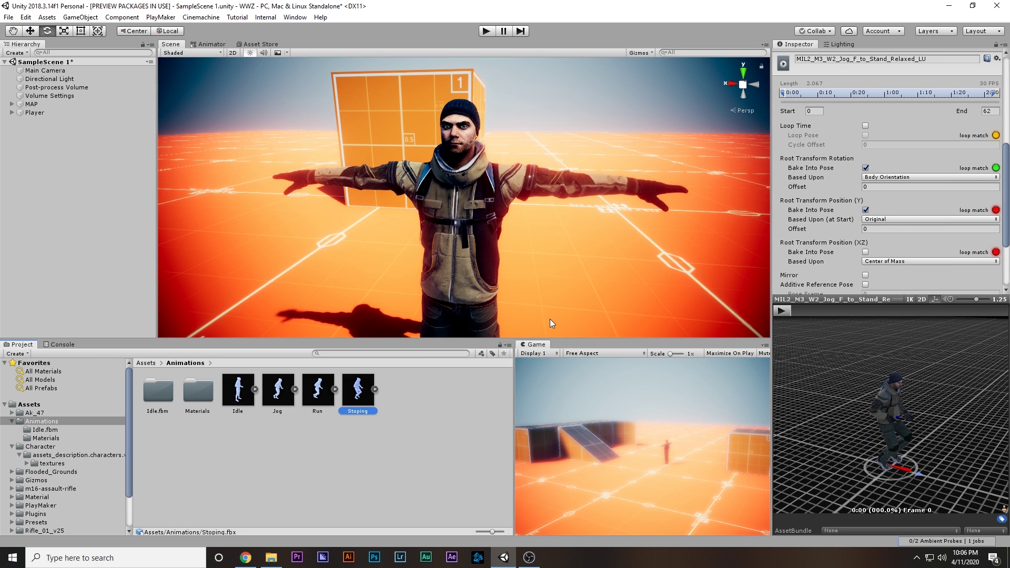
{"action": "left_click", "coordinate": [782, 312]}
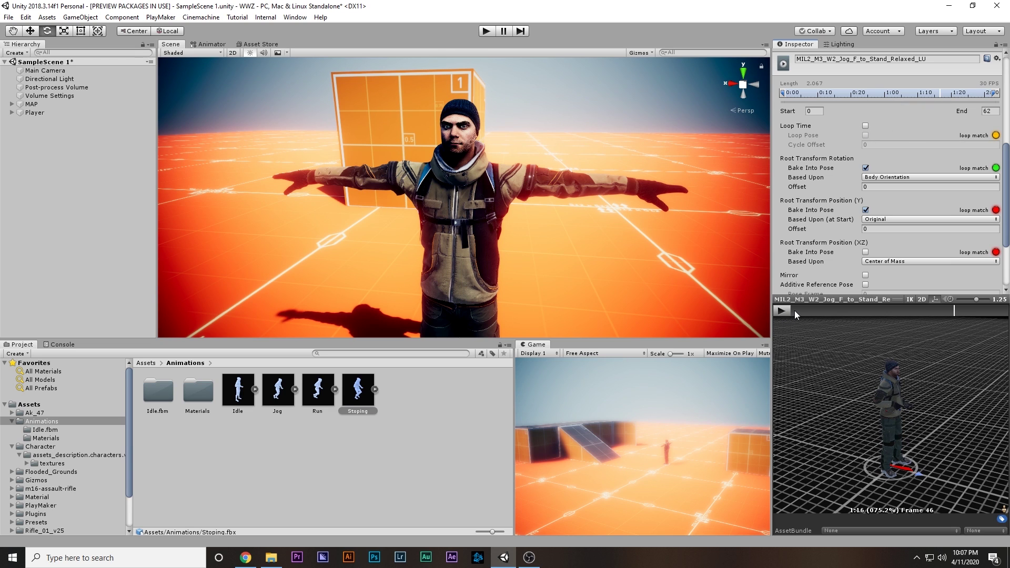
{"action": "left_click_drag", "start_coordinate": [794, 311], "coordinate": [465, 302]}
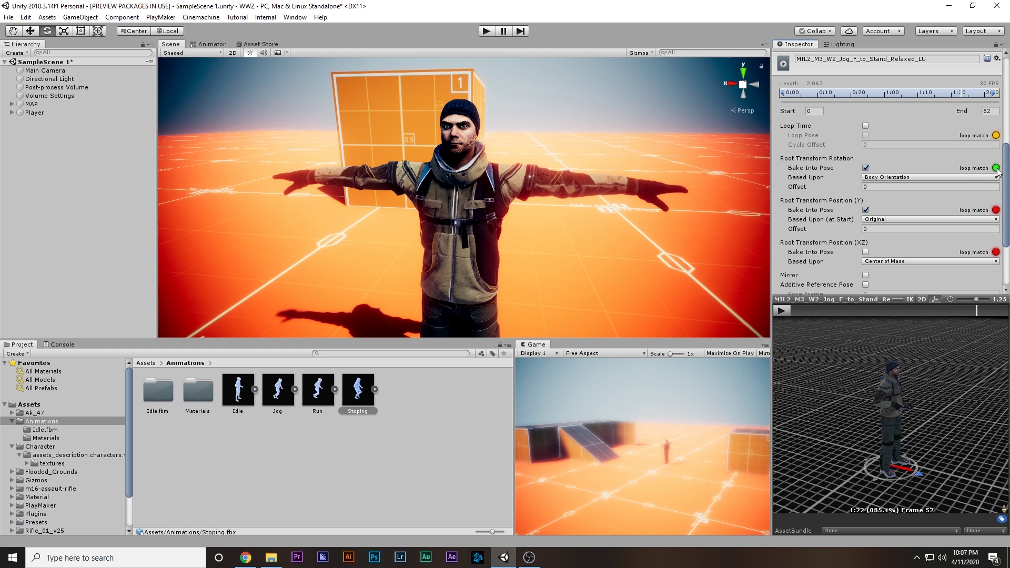
Step: Try toggling Bake Into Pose for the Stoping clip's root position Y and XZ, restoring both options before applying the import settings
{"action": "left_click", "coordinate": [866, 210]}
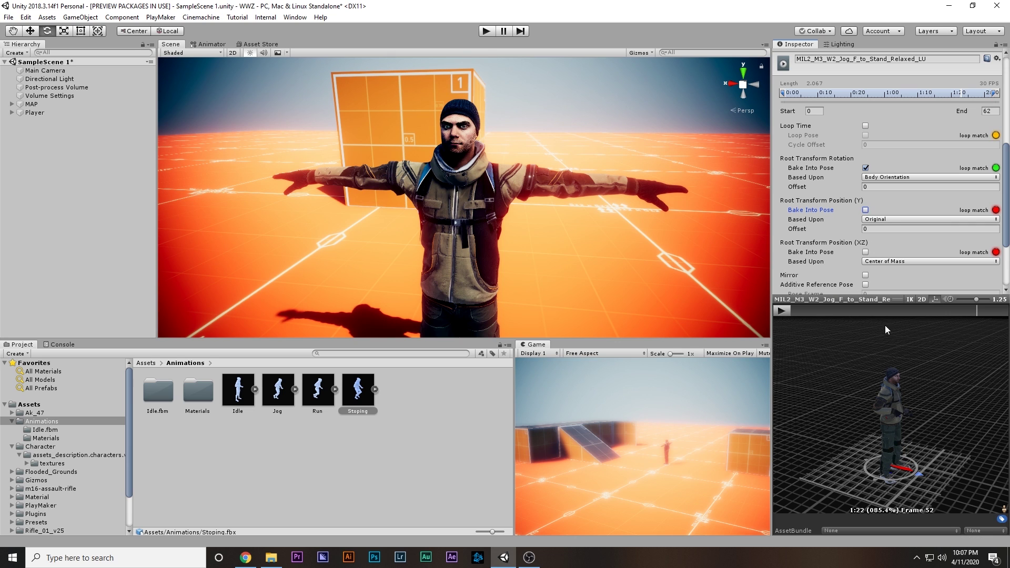
{"action": "left_click_drag", "start_coordinate": [885, 325], "coordinate": [913, 439]}
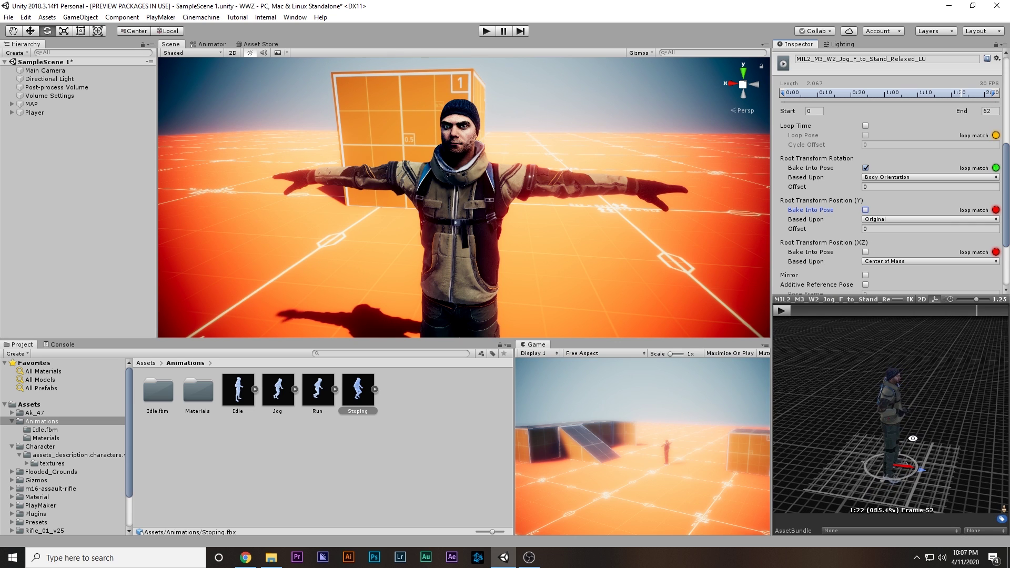
{"action": "left_click", "coordinate": [865, 210]}
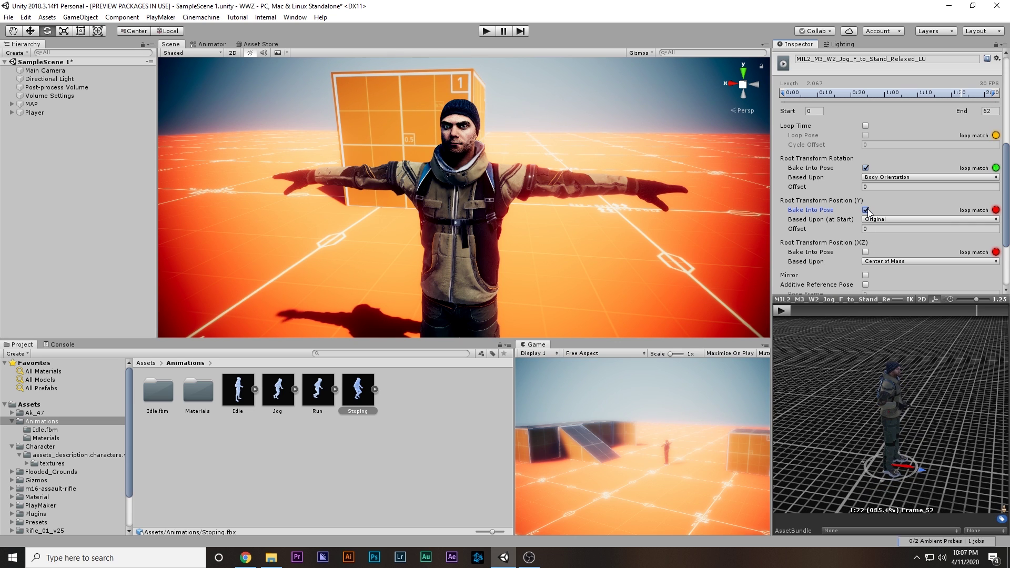
{"action": "left_click", "coordinate": [865, 252]}
{"action": "left_click_drag", "start_coordinate": [894, 428], "coordinate": [978, 398]}
{"action": "left_click", "coordinate": [865, 252]}
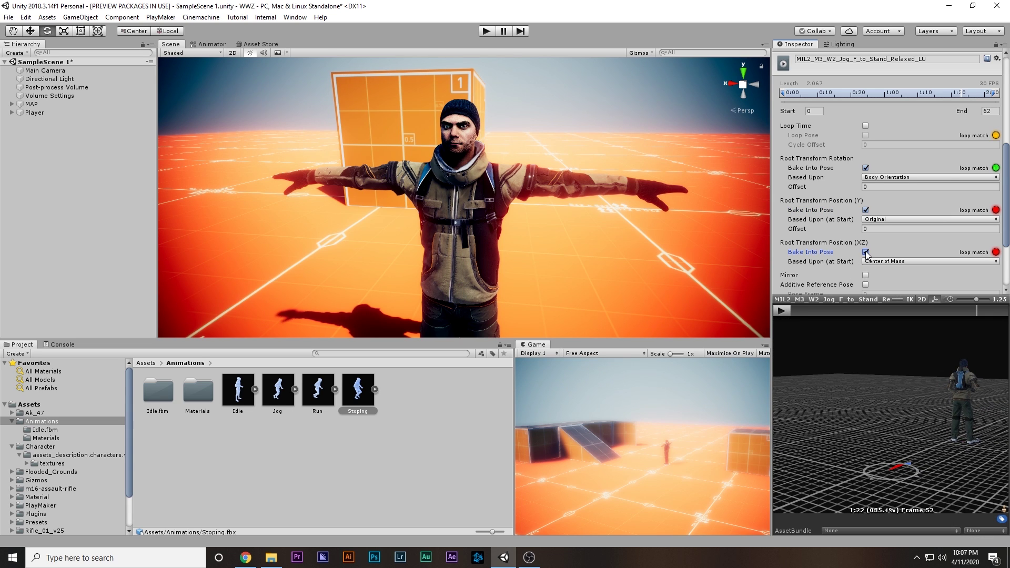
{"action": "left_click_drag", "start_coordinate": [863, 406], "coordinate": [823, 425]}
{"action": "left_click", "coordinate": [440, 387]}
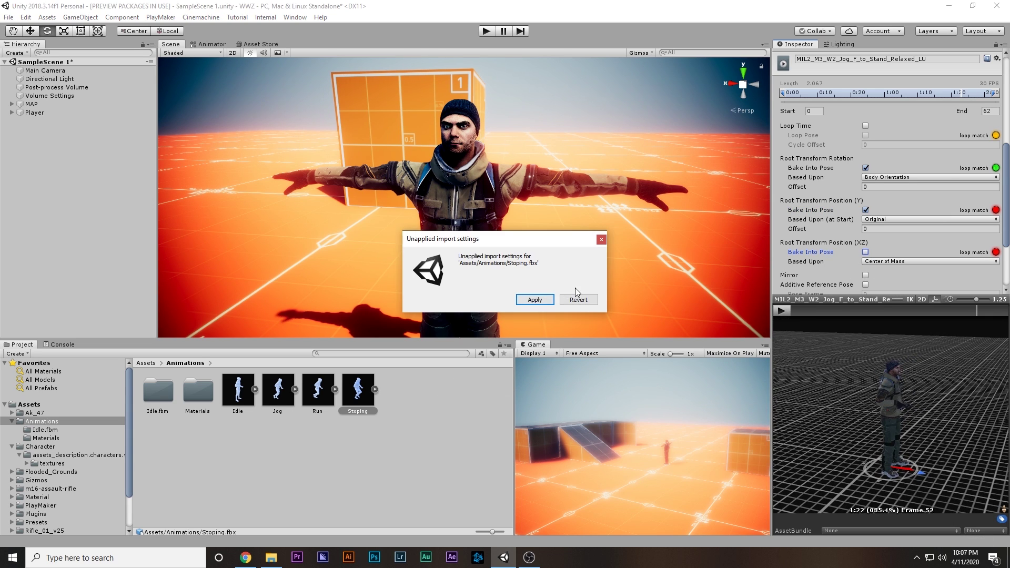
{"action": "left_click", "coordinate": [529, 300]}
{"action": "left_click", "coordinate": [350, 398]}
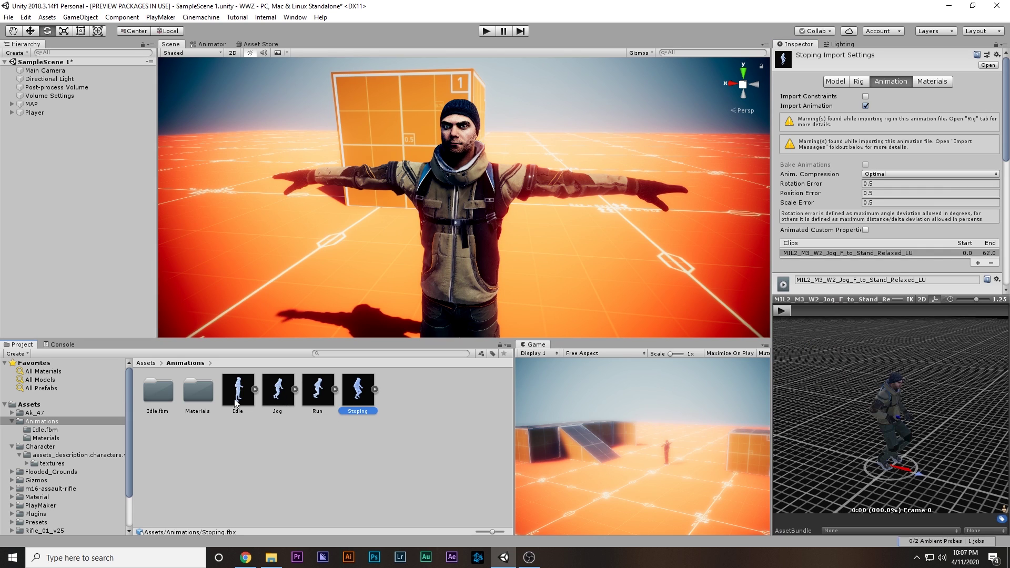
{"action": "left_click", "coordinate": [239, 396], "text": "shift"}
{"action": "left_click", "coordinate": [292, 453]}
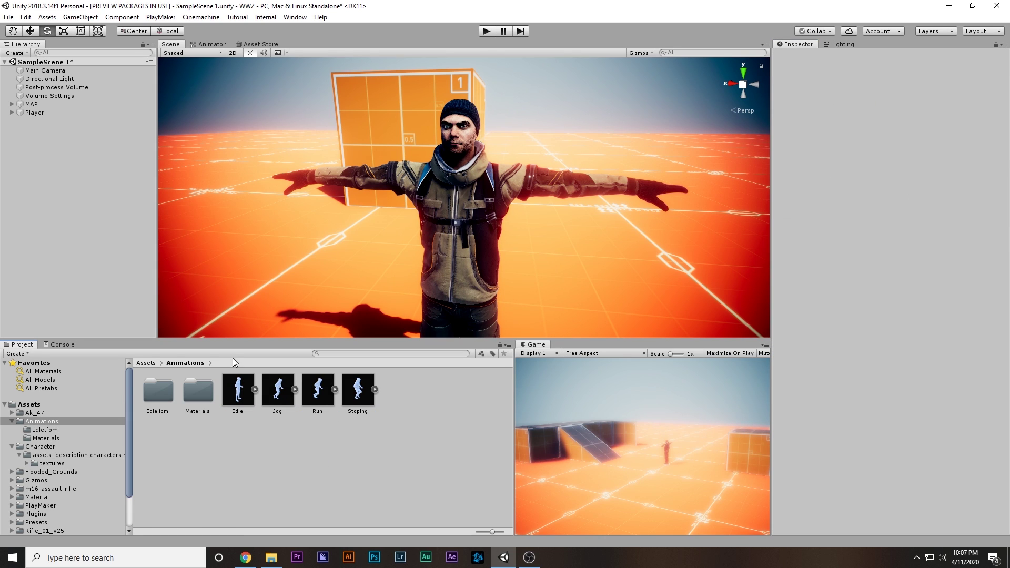
Step: Select the Player object in the scene and check the Controller setting of its Animator component
{"action": "left_click", "coordinate": [30, 113]}
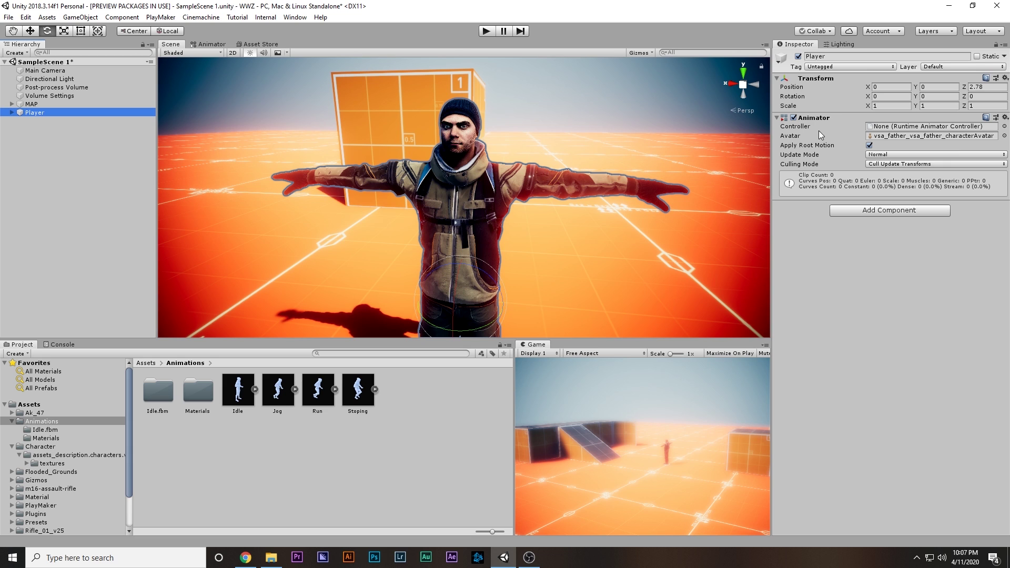
{"action": "left_click_drag", "start_coordinate": [611, 164], "coordinate": [512, 185], "text": "alt"}
{"action": "scroll", "coordinate": [512, 184], "scroll_direction": "down", "scroll_amount": 5}
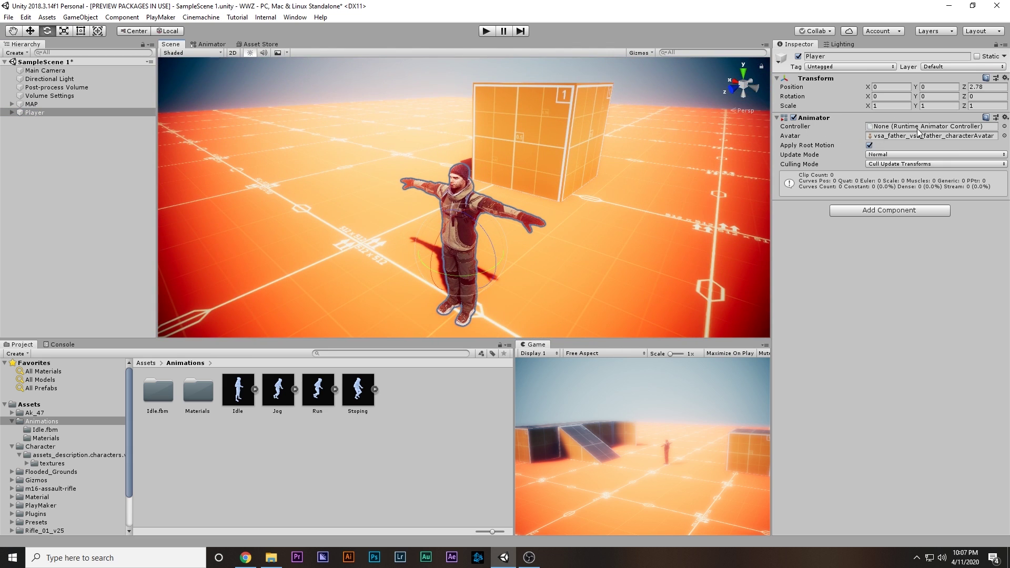
Step: Create an Animator Controller in the Animations folder and name it Player
{"action": "right_click", "coordinate": [386, 445]}
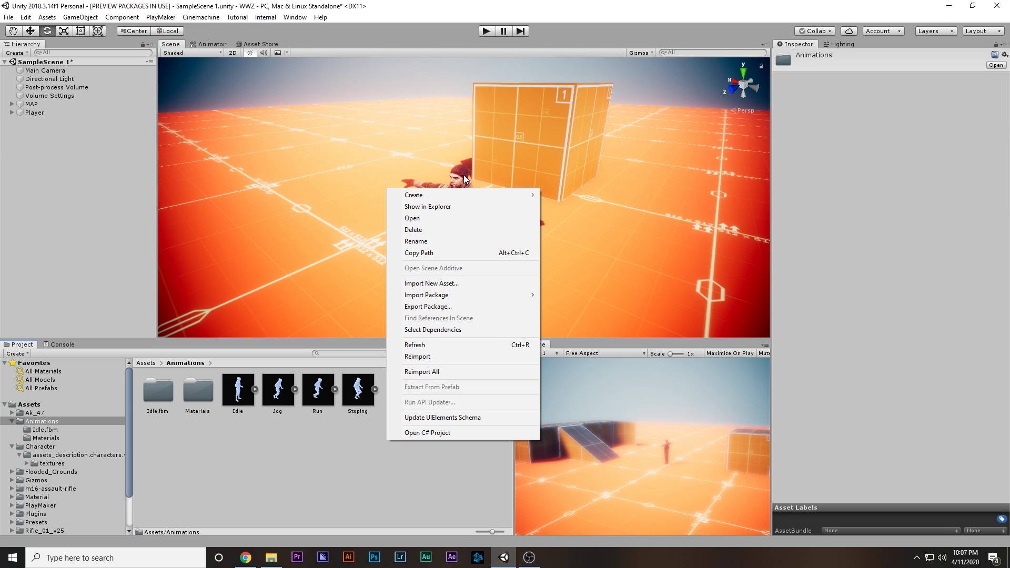
{"action": "mouse_move", "coordinate": [438, 194]}
{"action": "left_click", "coordinate": [575, 375]}
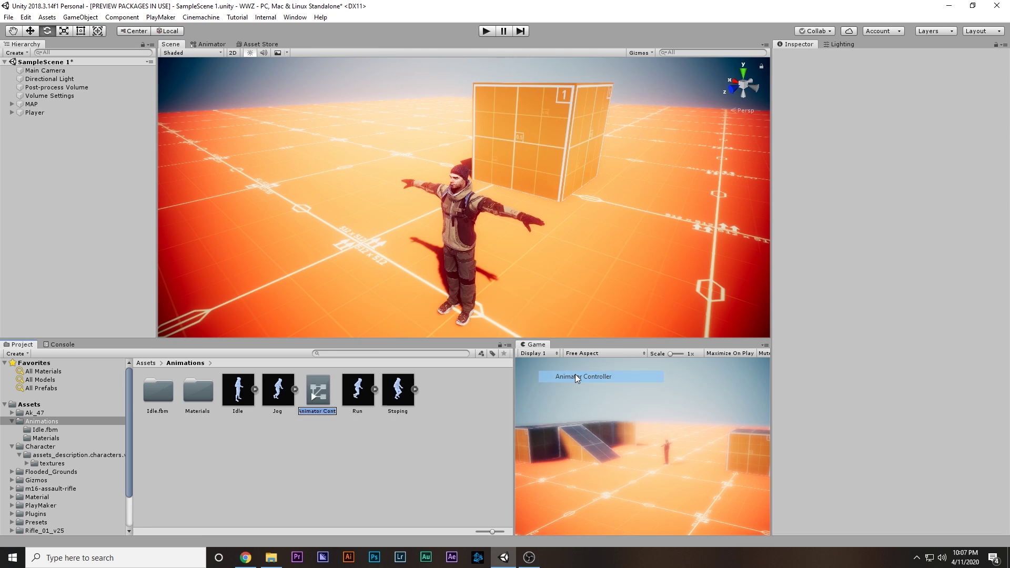
{"action": "type", "text": "Playr"}
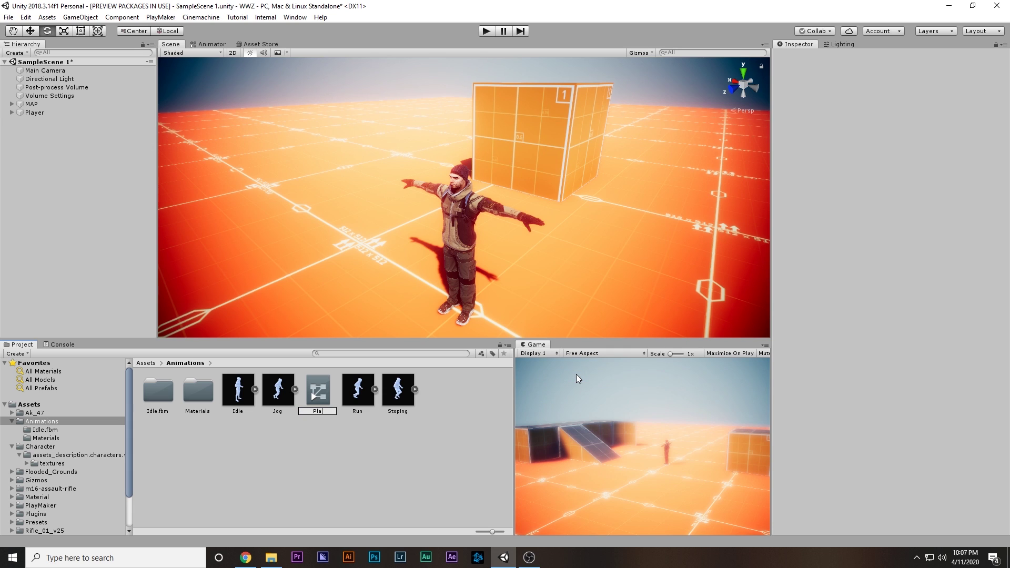
{"action": "key", "text": "Return"}
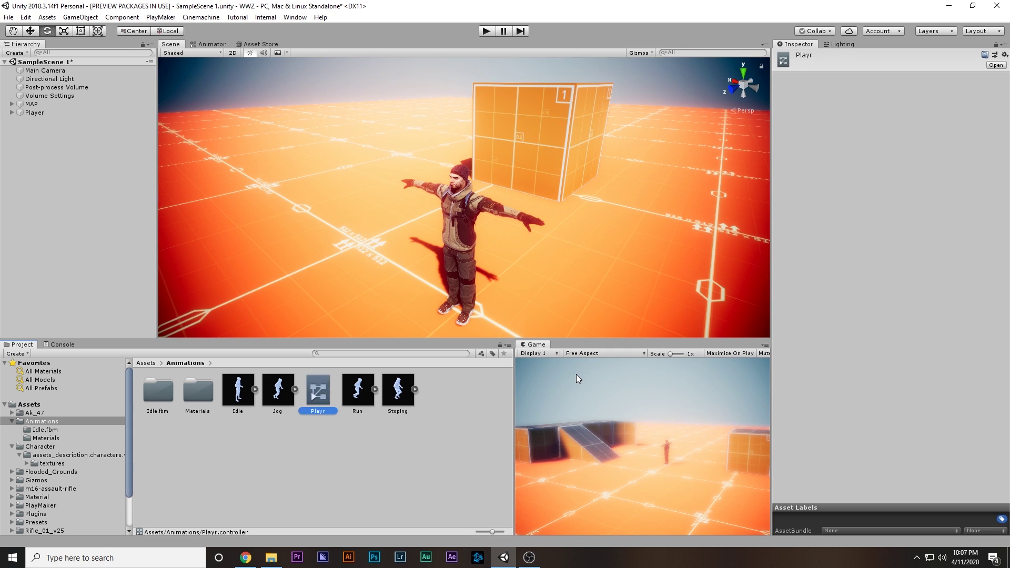
{"action": "key", "text": "F2"}
{"action": "type", "text": "Player"}
{"action": "key", "text": "Return"}
Step: Assign the Player controller to the Player object's Animator component and open that controller for editing
{"action": "left_click", "coordinate": [35, 113]}
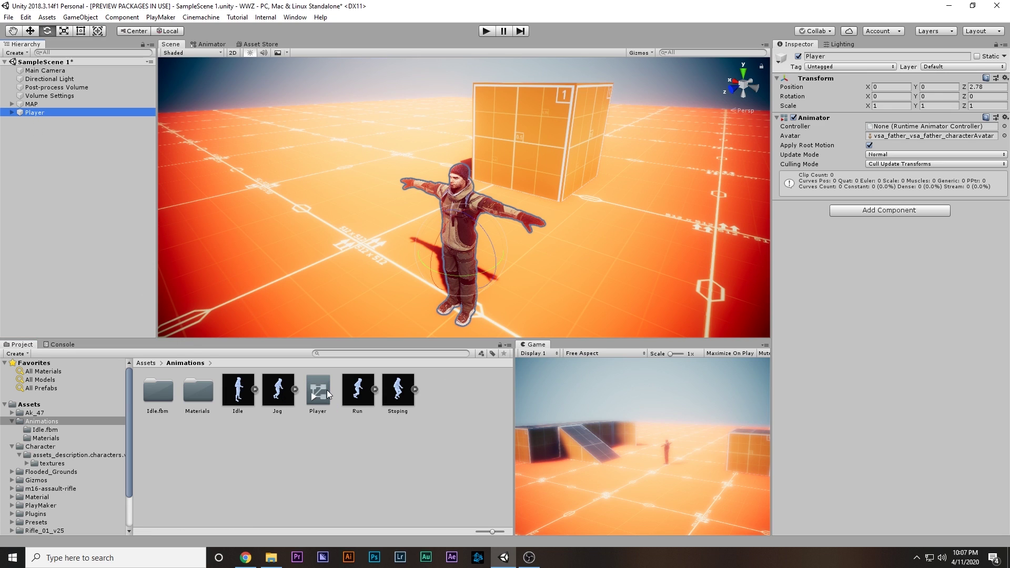
{"action": "left_click_drag", "start_coordinate": [327, 390], "coordinate": [893, 132]}
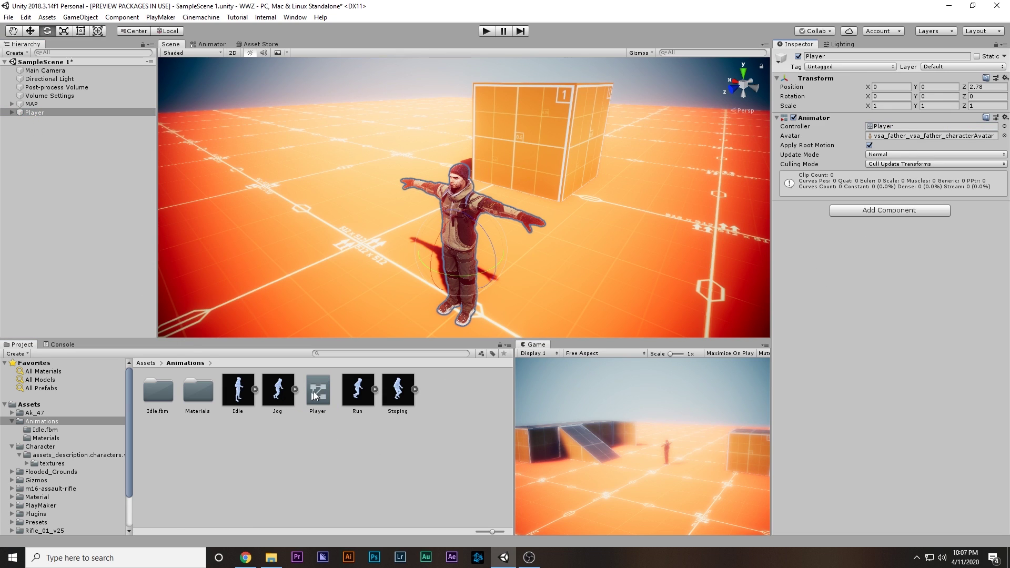
{"action": "double_click", "coordinate": [315, 395]}
Step: Add the Idle clip as a state between Entry and Exit in the Base Layer and name it Idle
{"action": "scroll", "coordinate": [577, 217], "scroll_direction": "down", "scroll_amount": 3}
{"action": "middle_click_drag", "start_coordinate": [577, 216], "coordinate": [626, 226]}
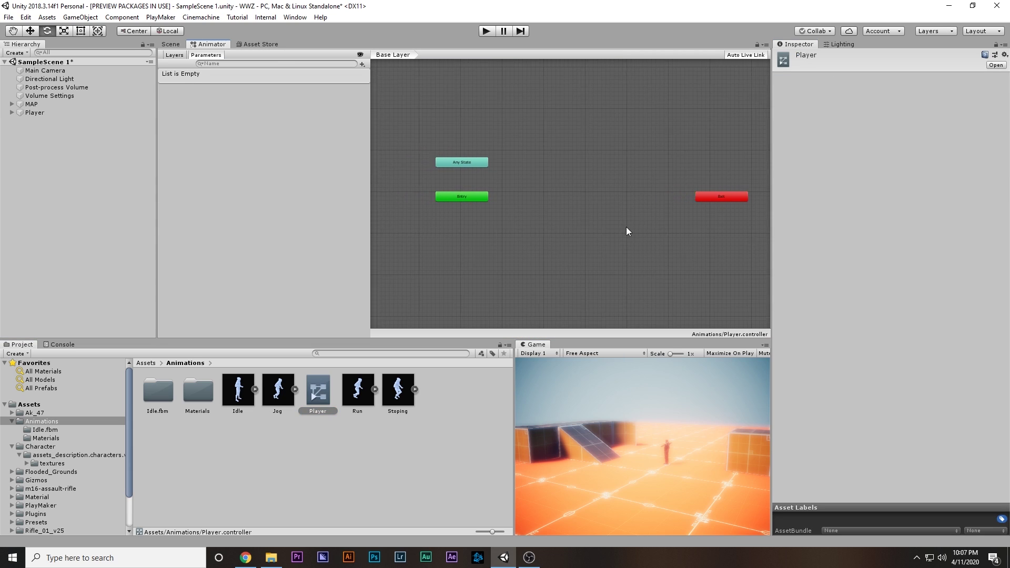
{"action": "scroll", "coordinate": [626, 227], "scroll_direction": "down", "scroll_amount": 1}
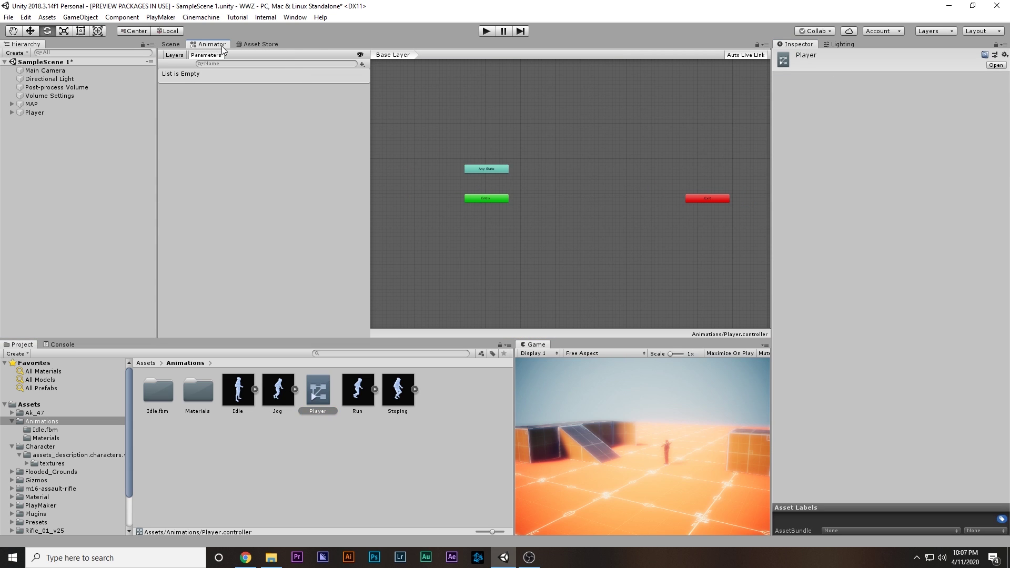
{"action": "scroll", "coordinate": [583, 181], "scroll_direction": "up", "scroll_amount": 3}
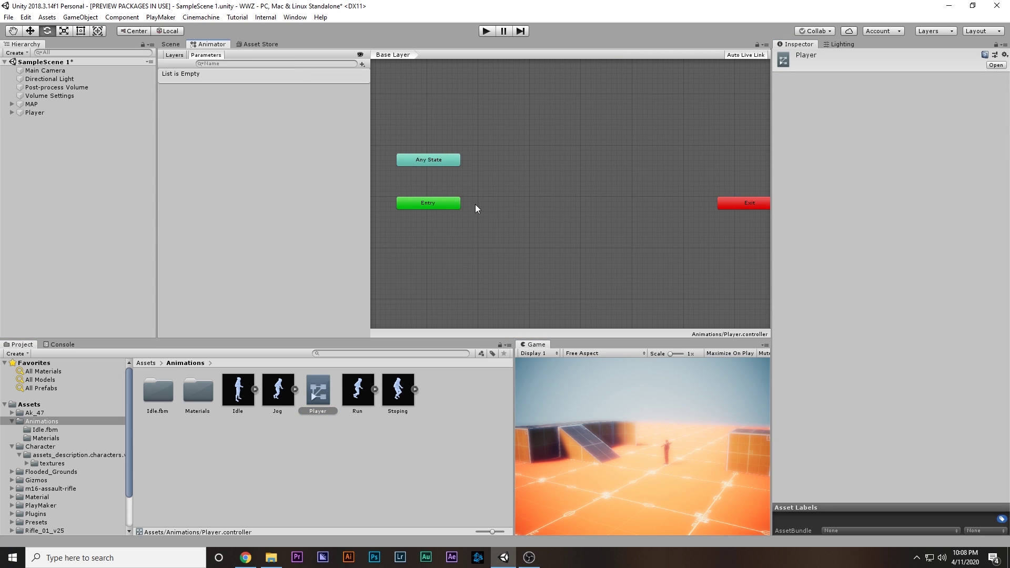
{"action": "left_click_drag", "start_coordinate": [475, 118], "coordinate": [397, 218]}
{"action": "left_click_drag", "start_coordinate": [708, 147], "coordinate": [752, 206]}
{"action": "scroll", "coordinate": [605, 191], "scroll_direction": "up", "scroll_amount": 2}
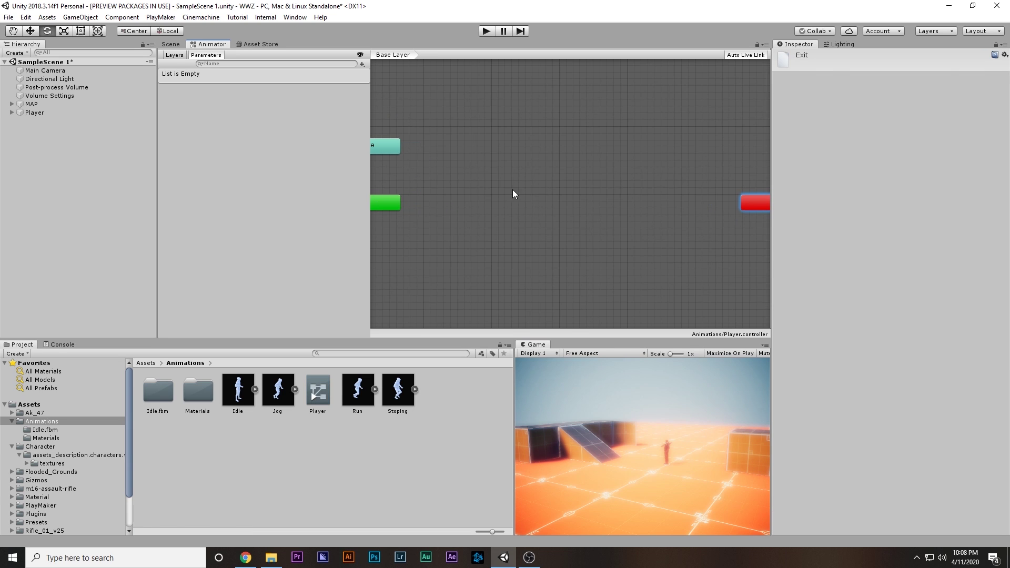
{"action": "left_click", "coordinate": [298, 425]}
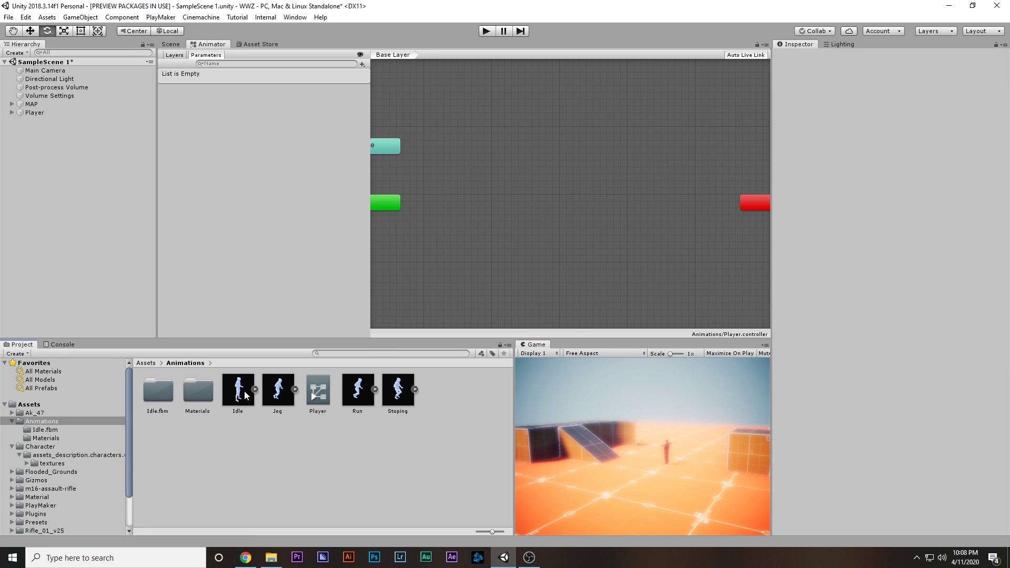
{"action": "left_click_drag", "start_coordinate": [243, 392], "coordinate": [459, 195]}
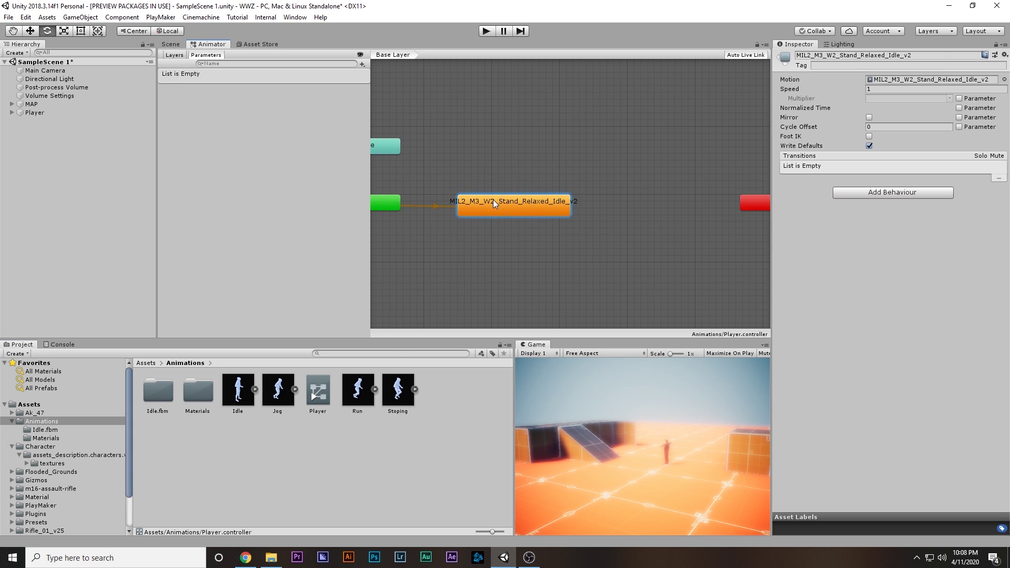
{"action": "left_click", "coordinate": [912, 56]}
{"action": "type", "text": "Idle"}
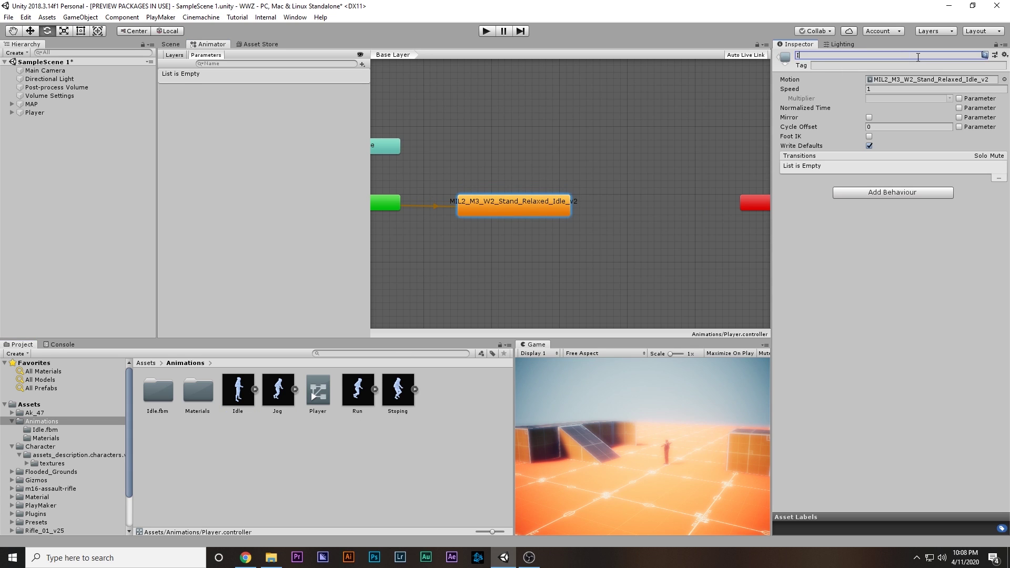
{"action": "key", "text": "Return"}
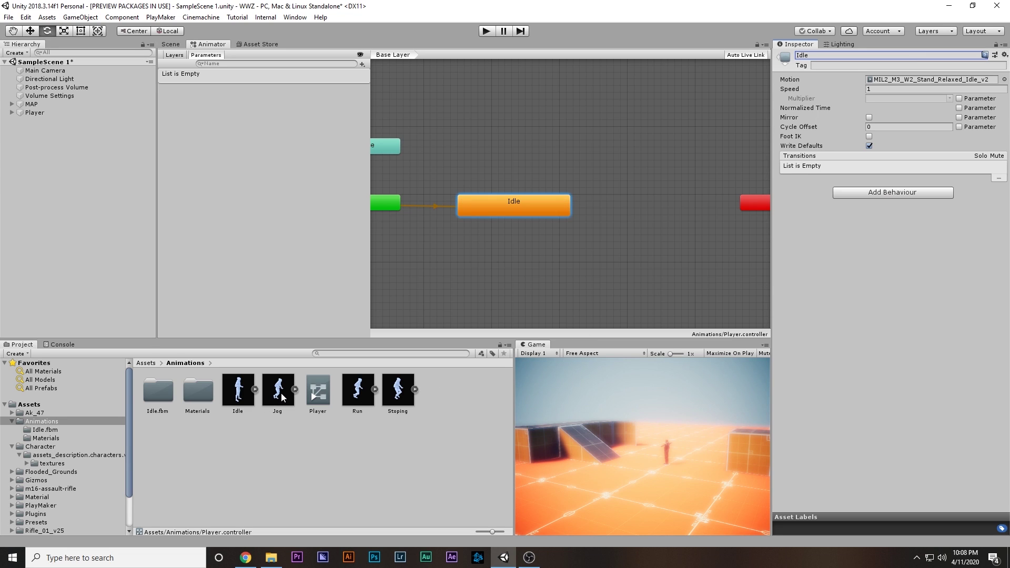
Step: Add the Jog clip as a state below Idle and name it Walk
{"action": "left_click_drag", "start_coordinate": [282, 396], "coordinate": [504, 280]}
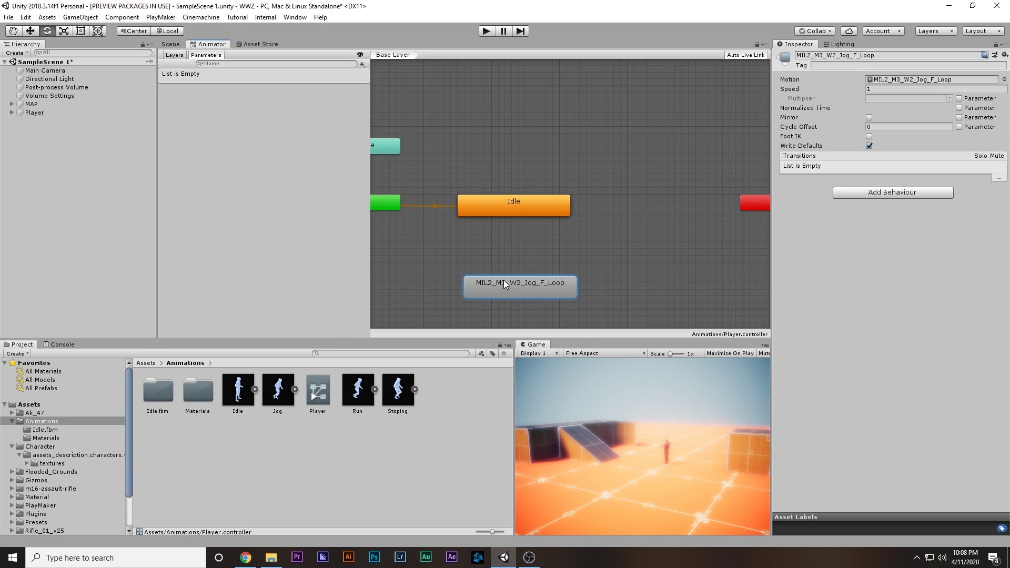
{"action": "left_click", "coordinate": [888, 55]}
{"action": "type", "text": "Wa"}
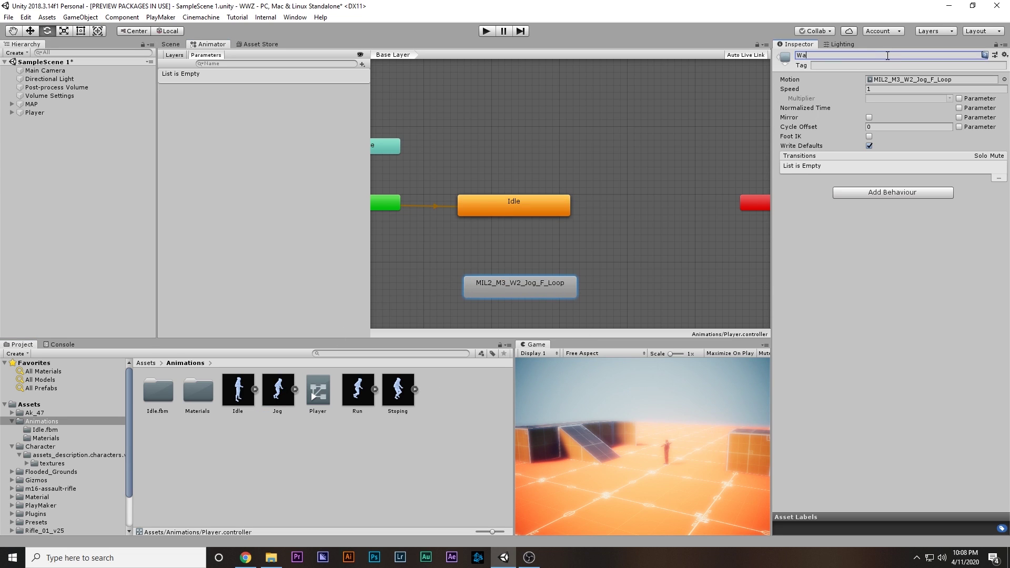
{"action": "type", "text": "lk"}
{"action": "key", "text": "Return"}
Step: Add the Run clip as a state beside Walk and name it Run
{"action": "left_click_drag", "start_coordinate": [368, 388], "coordinate": [579, 289]}
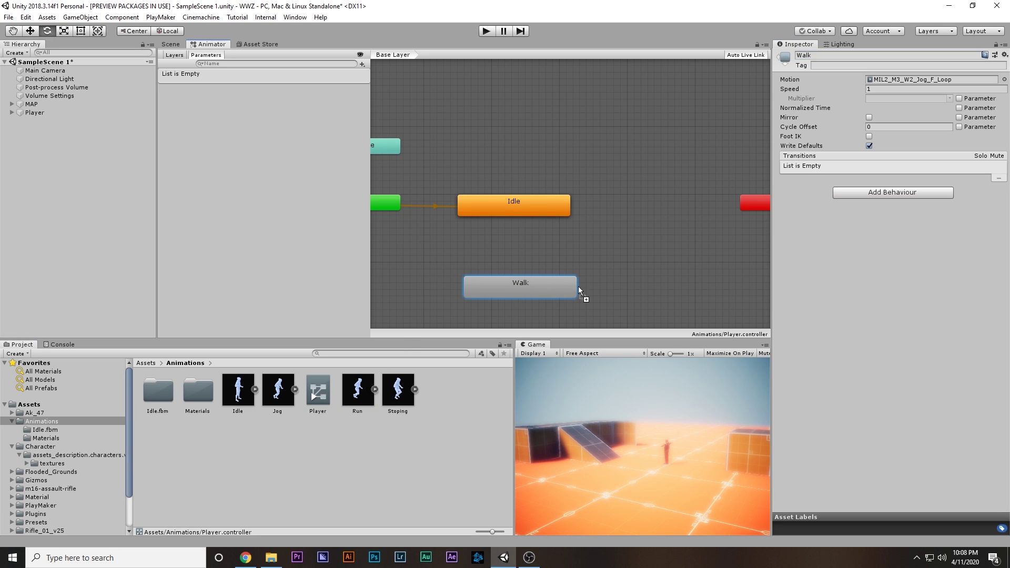
{"action": "left_click_drag", "start_coordinate": [679, 287], "coordinate": [648, 287]}
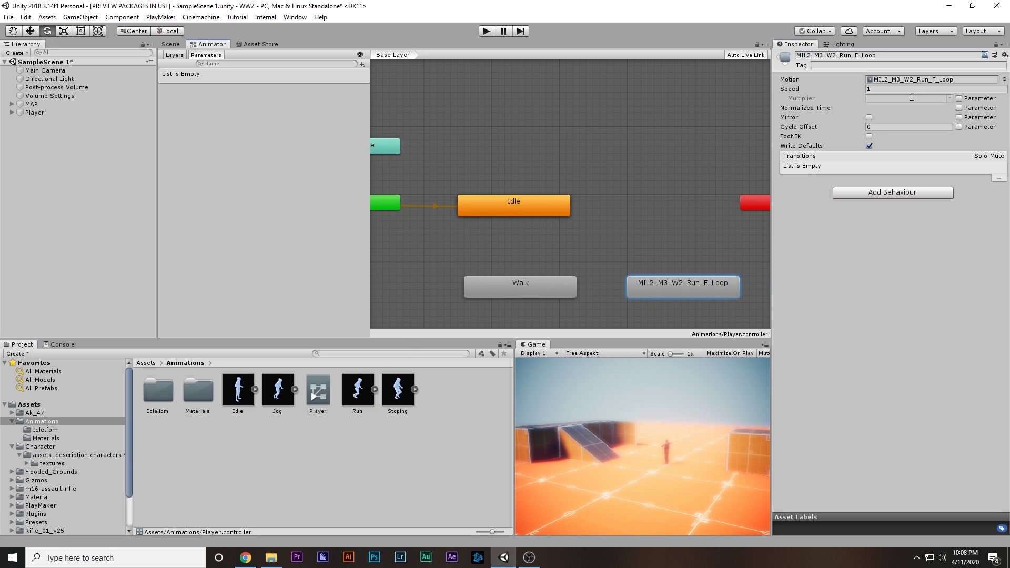
{"action": "left_click", "coordinate": [893, 55]}
{"action": "type", "text": "Run"}
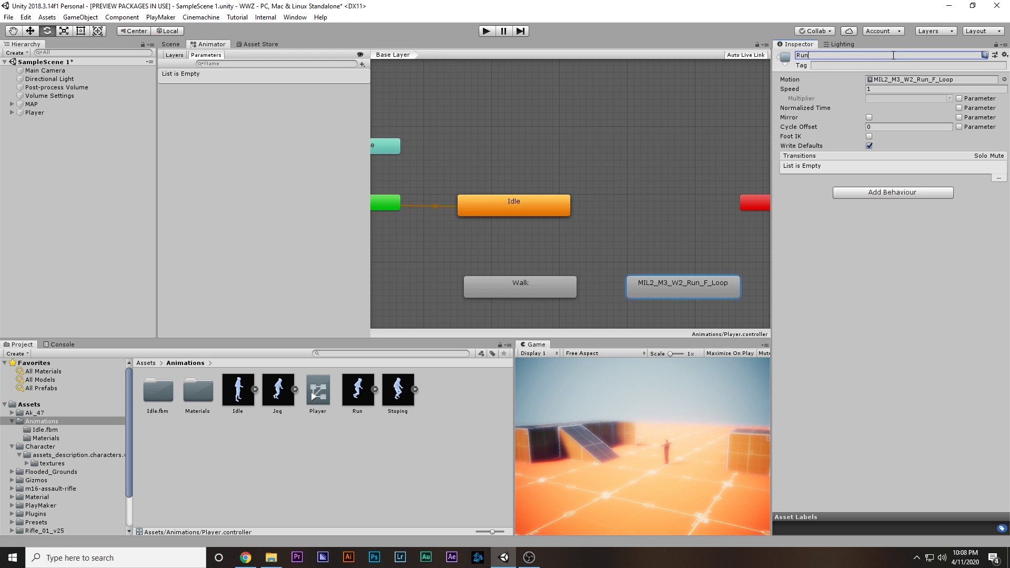
{"action": "key", "text": "Return"}
Step: Align the Walk and Run states in one row below Idle
{"action": "left_click", "coordinate": [396, 390]}
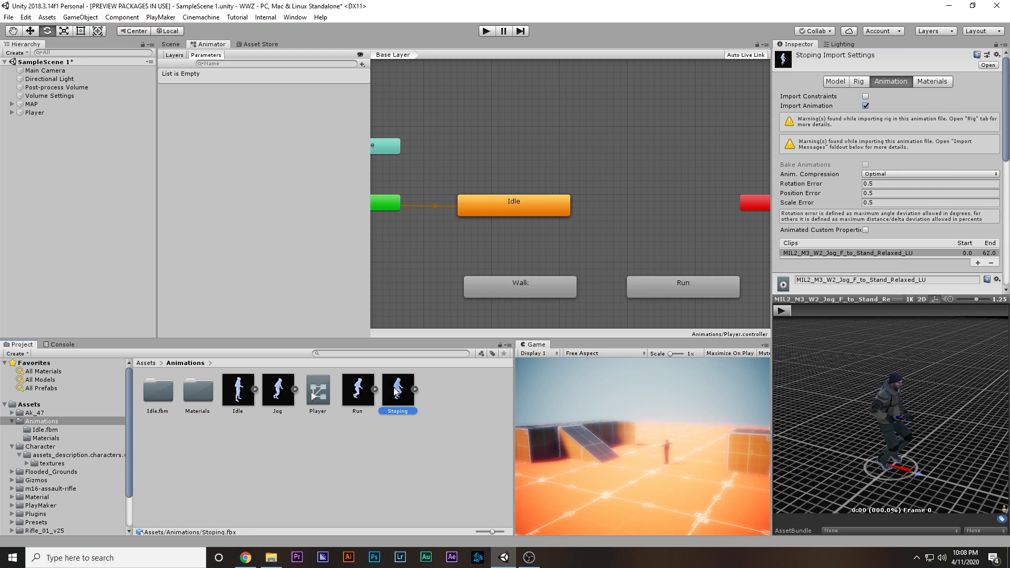
{"action": "left_click", "coordinate": [455, 408]}
{"action": "left_click", "coordinate": [535, 286]}
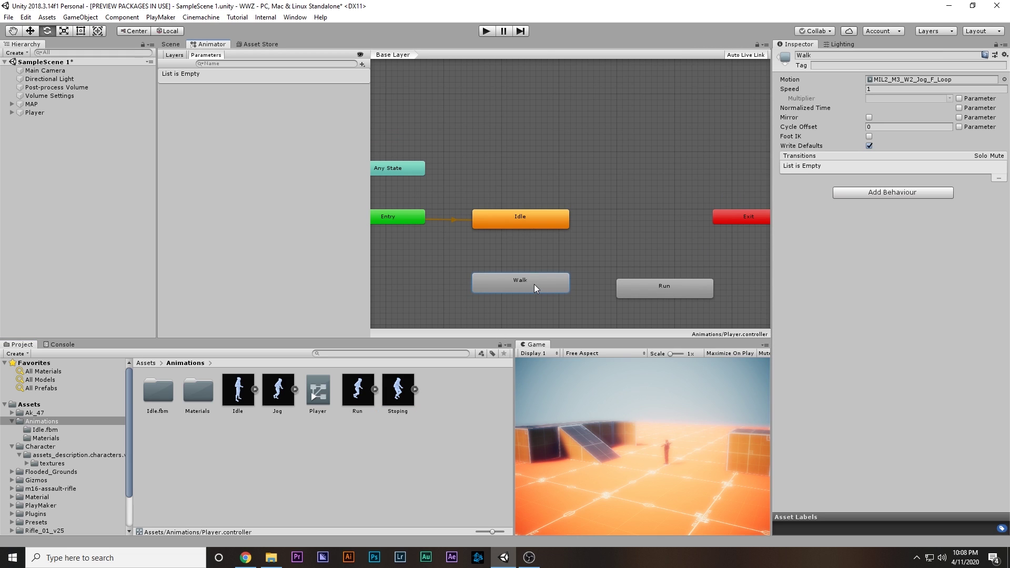
{"action": "left_click", "coordinate": [663, 283]}
{"action": "left_click_drag", "start_coordinate": [664, 287], "coordinate": [664, 279]}
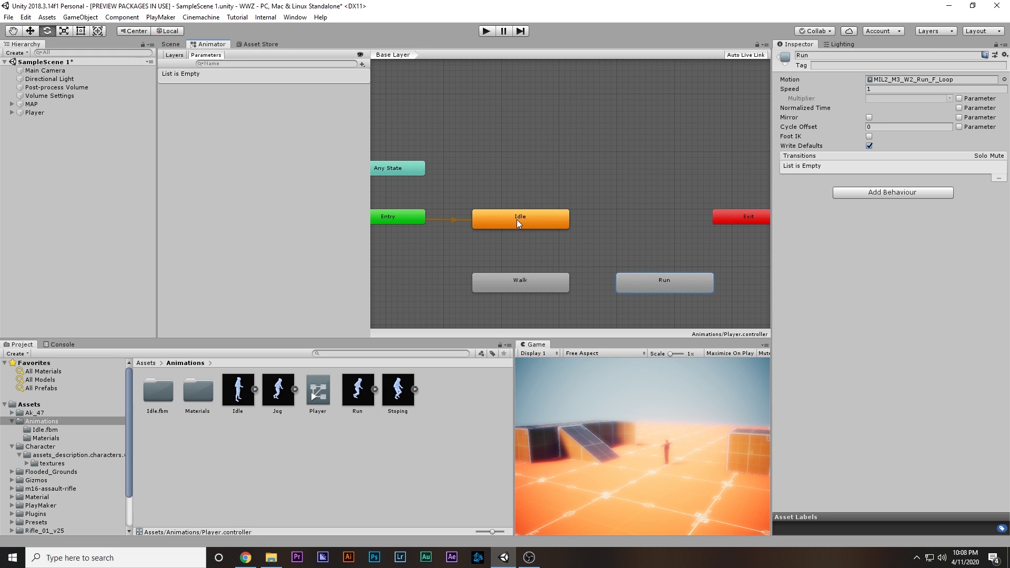
Step: Make a transition from the Idle state to the Walk state
{"action": "left_click", "coordinate": [516, 220]}
{"action": "right_click", "coordinate": [516, 220]}
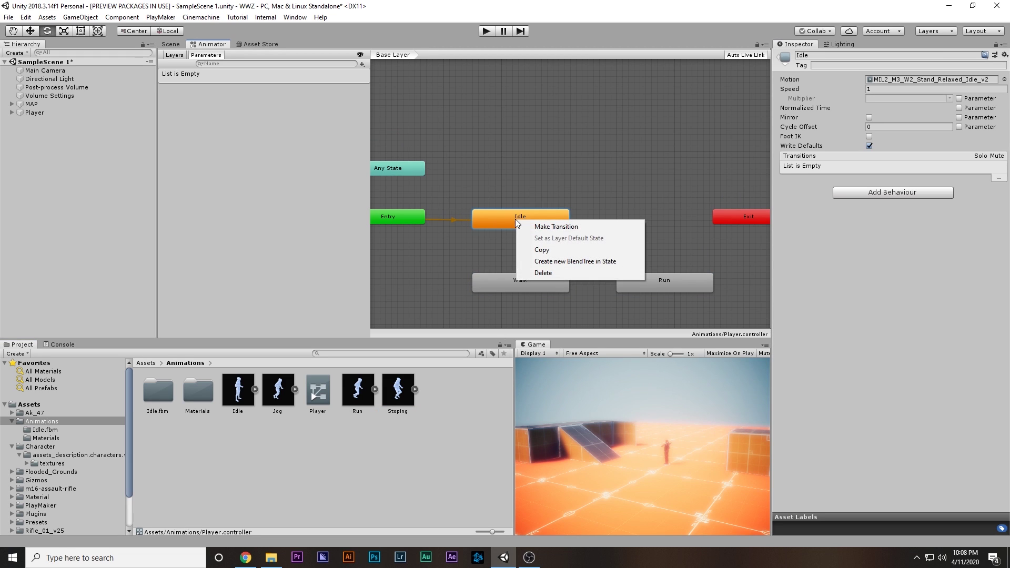
{"action": "left_click", "coordinate": [567, 226]}
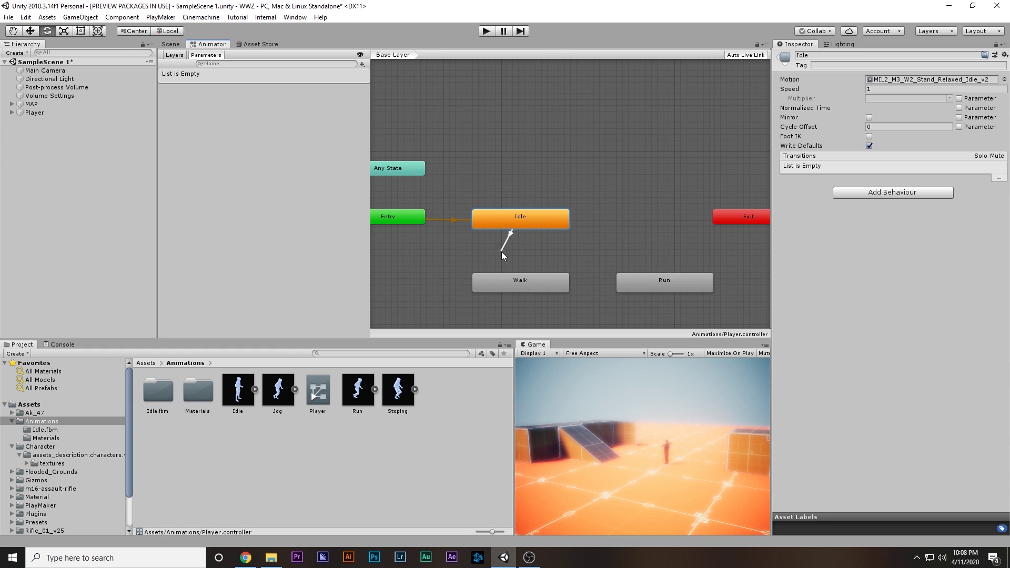
{"action": "left_click", "coordinate": [522, 281]}
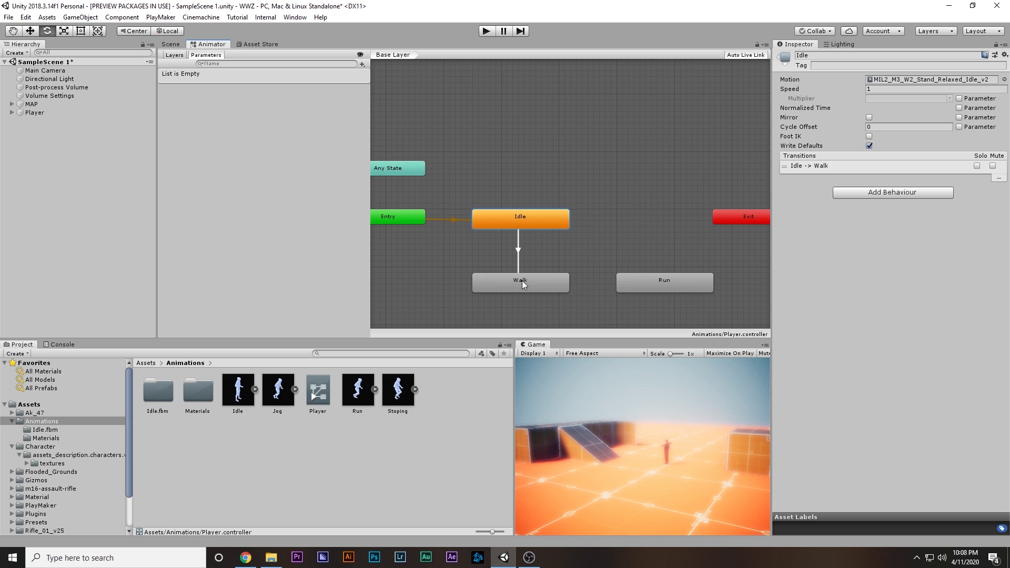
Step: Scrub through the preview of the Idle to Walk transition and add an empty condition to that transition
{"action": "left_click", "coordinate": [519, 250]}
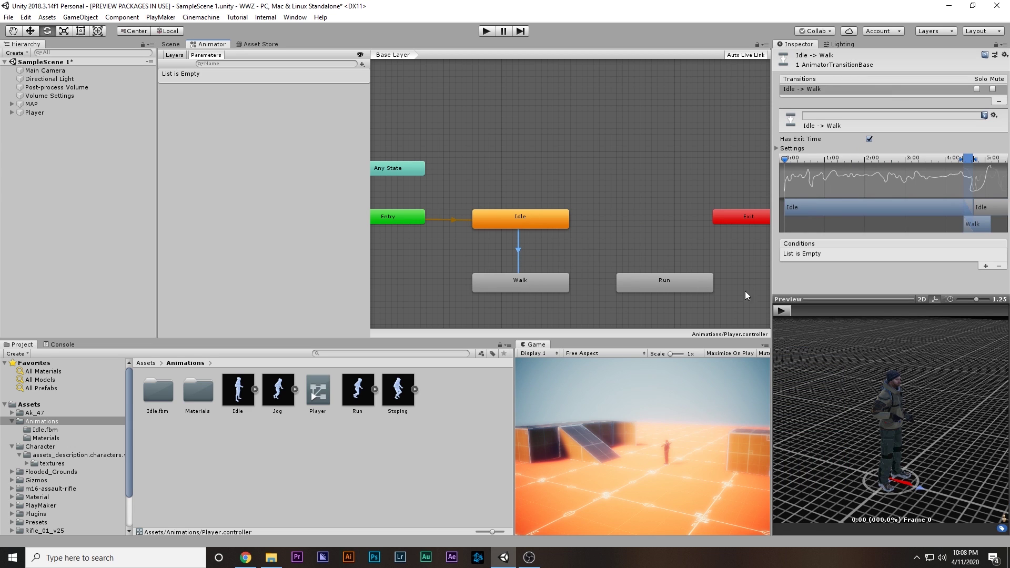
{"action": "left_click_drag", "start_coordinate": [786, 202], "coordinate": [804, 202]}
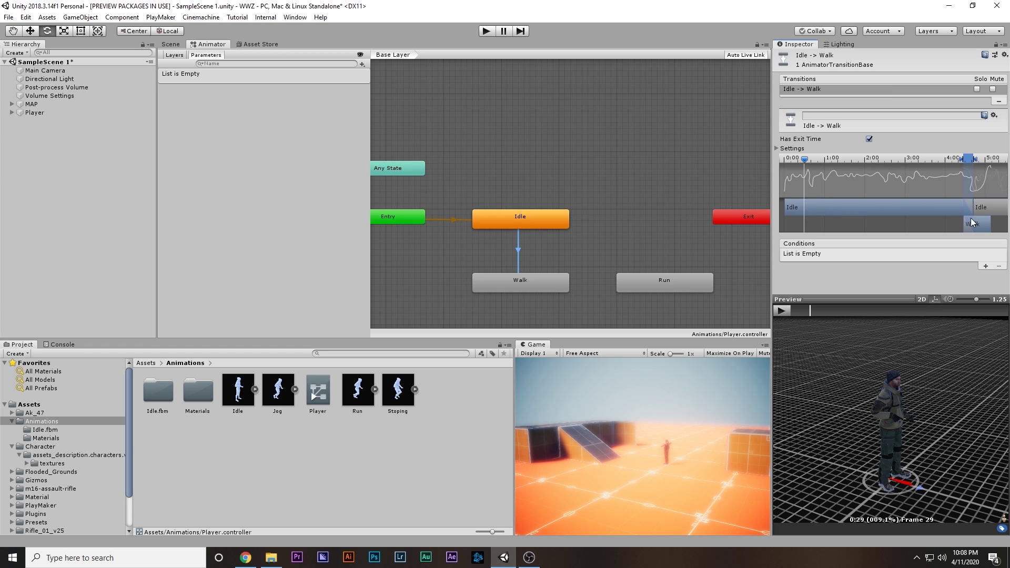
{"action": "left_click_drag", "start_coordinate": [813, 317], "coordinate": [889, 318]}
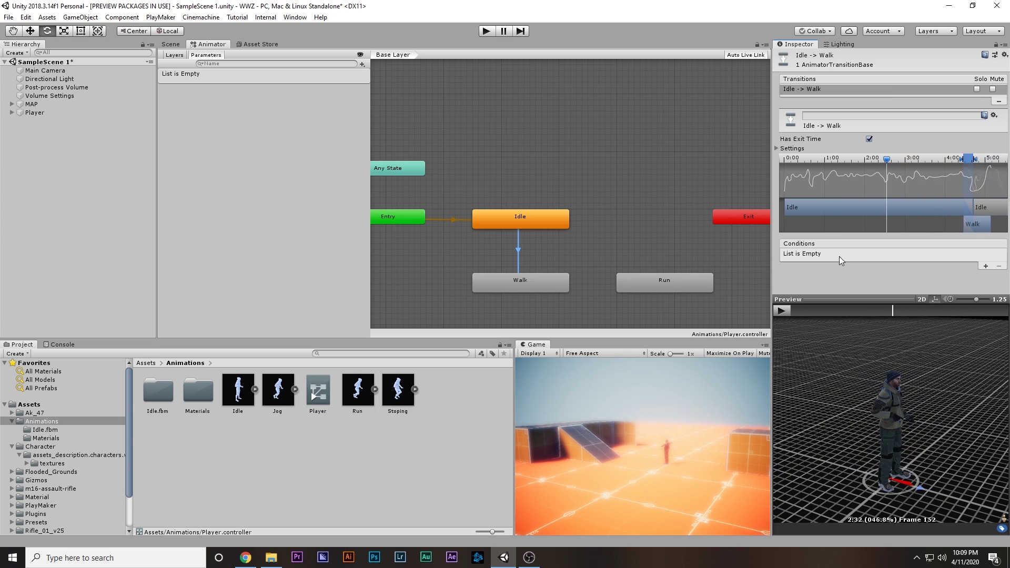
{"action": "left_click", "coordinate": [985, 267]}
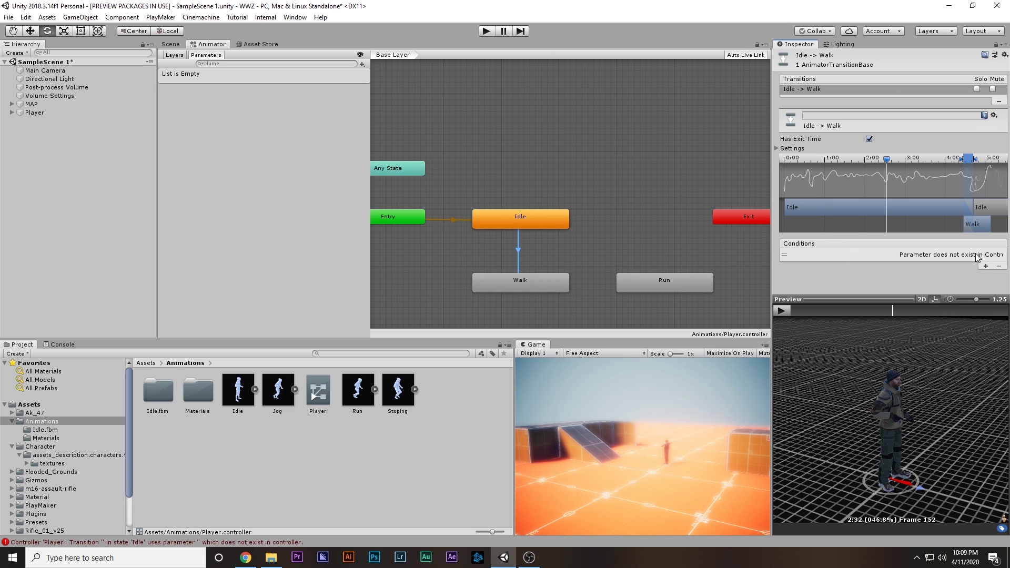
{"action": "left_click", "coordinate": [1002, 258]}
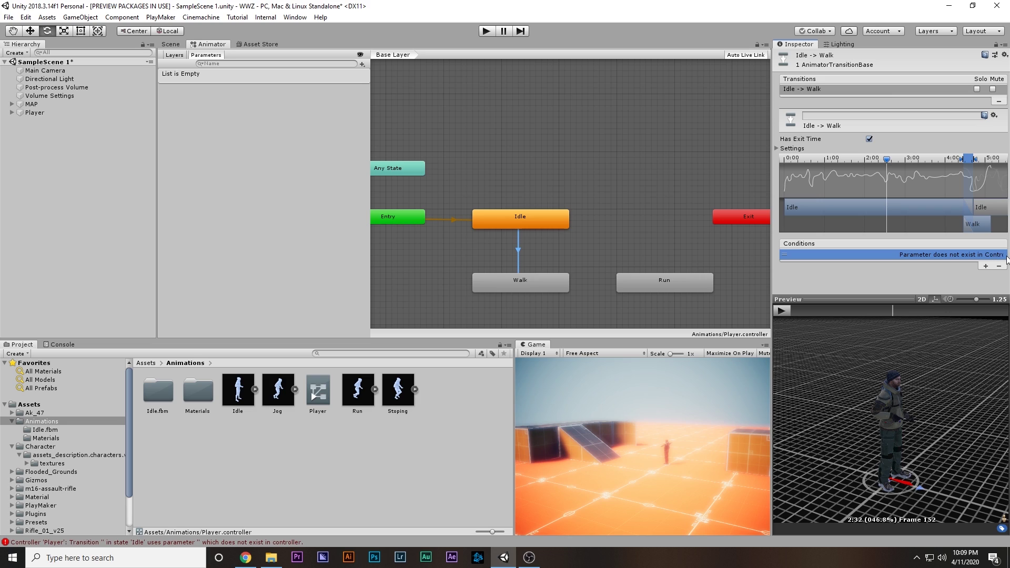
{"action": "left_click", "coordinate": [921, 274]}
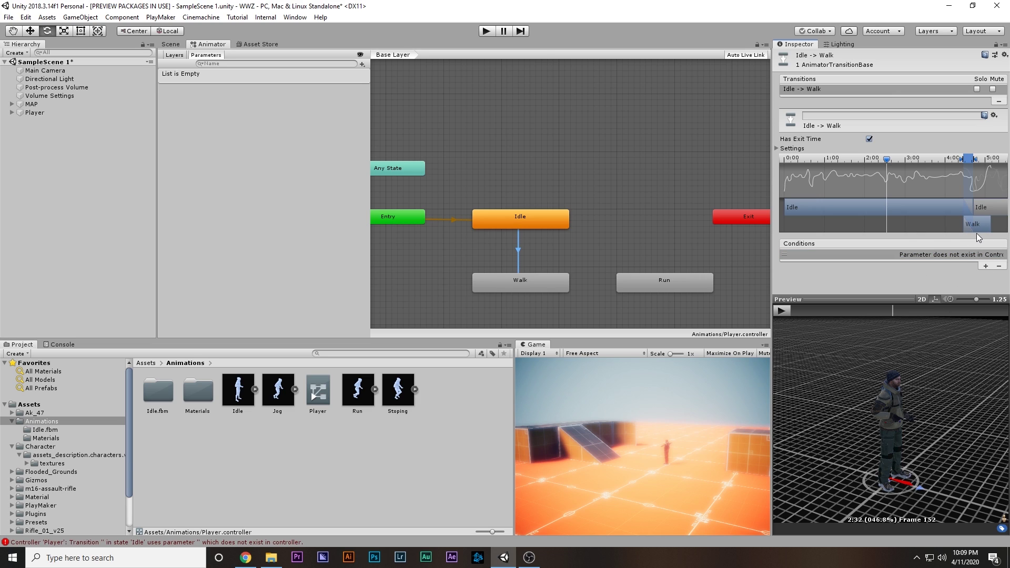
Step: Add a Float parameter named Mag to the Player controller
{"action": "left_click", "coordinate": [209, 57]}
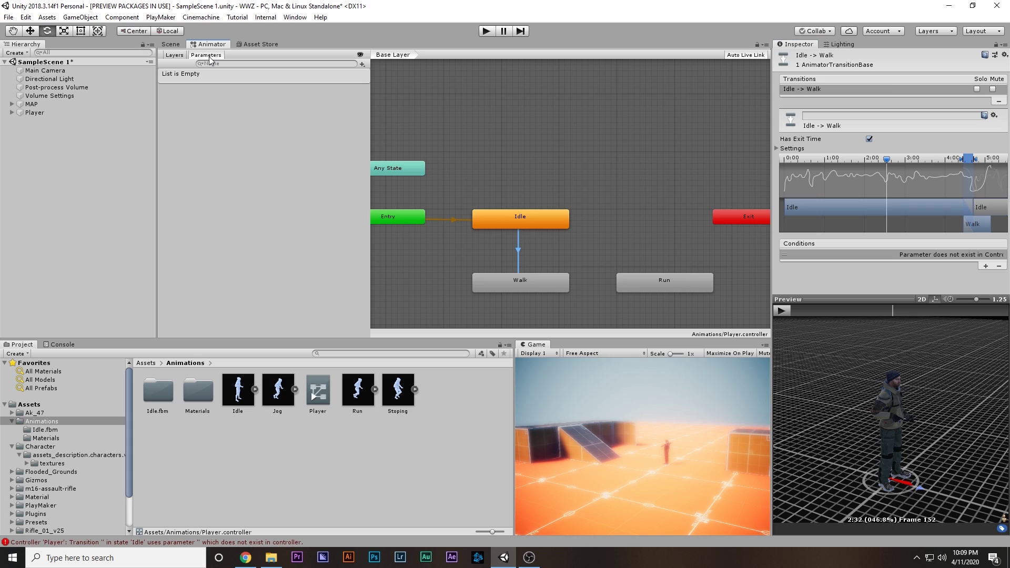
{"action": "left_click", "coordinate": [361, 65]}
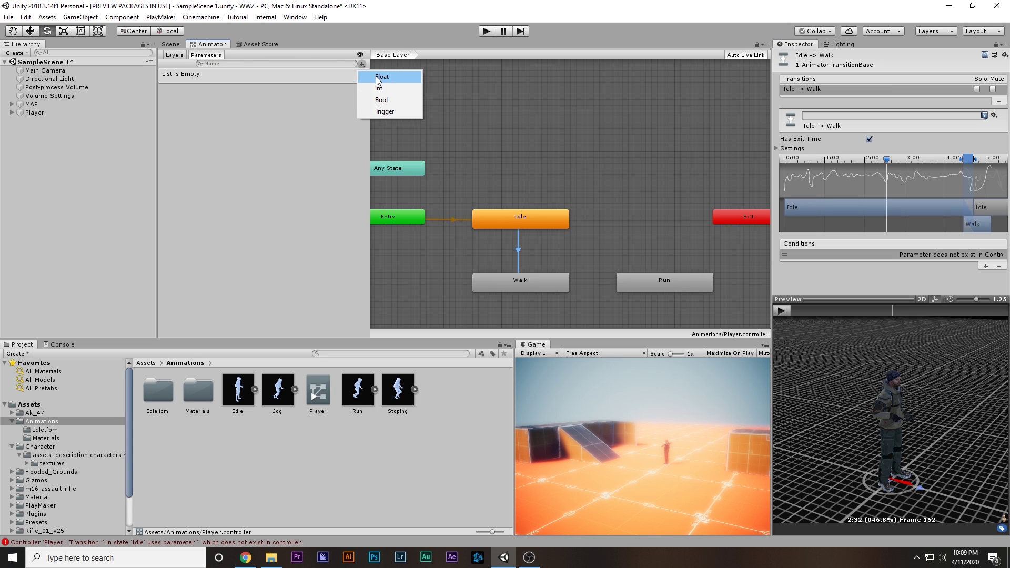
{"action": "left_click", "coordinate": [381, 77]}
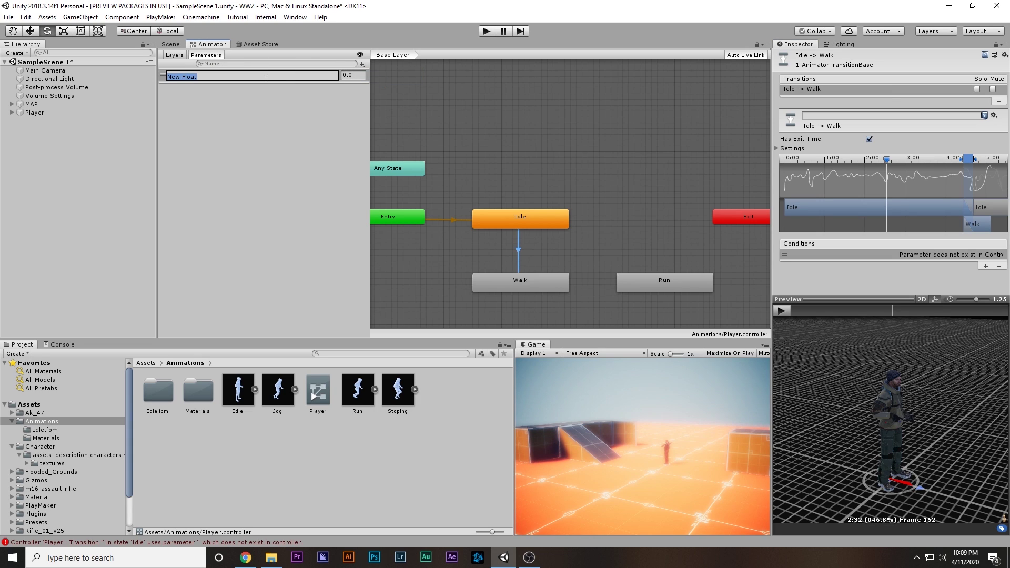
{"action": "type", "text": "Mag"}
{"action": "key", "text": "Return"}
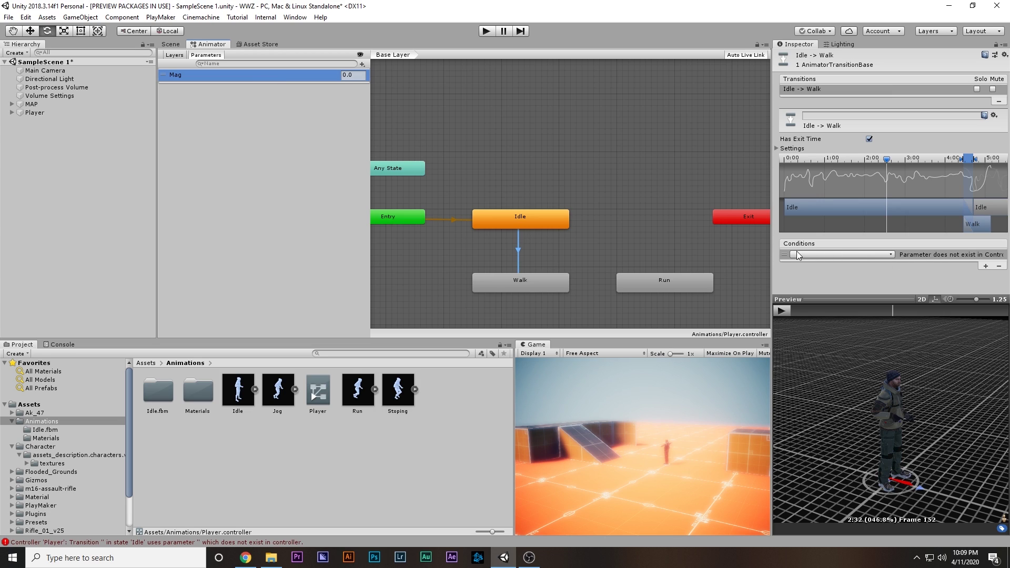
Step: Set the Idle to Walk transition's condition to Mag Greater 0.1
{"action": "left_click", "coordinate": [804, 254]}
{"action": "left_click", "coordinate": [809, 290]}
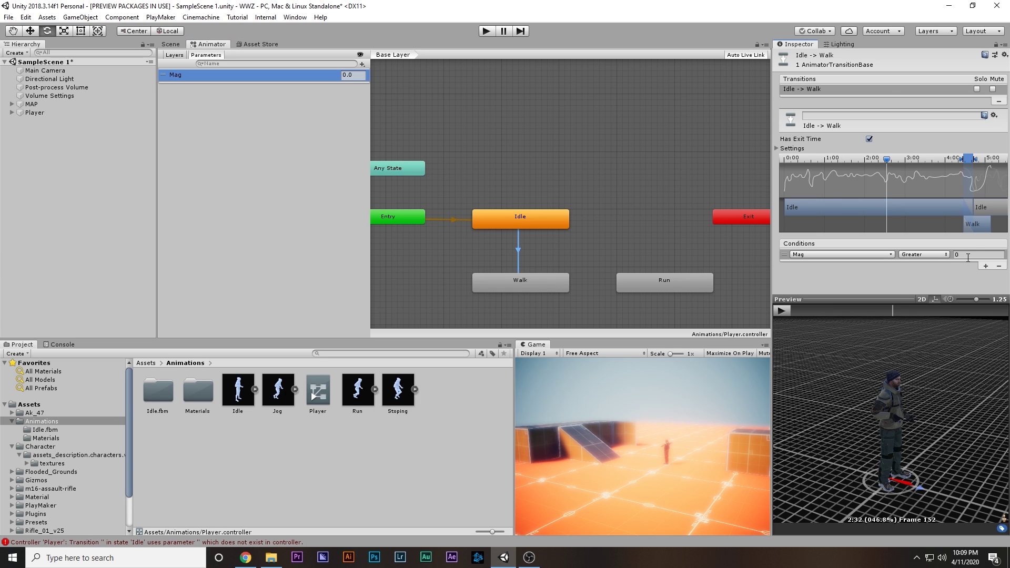
{"action": "left_click", "coordinate": [975, 254]}
{"action": "type", "text": ".1"}
{"action": "key", "text": "Return"}
Step: Make a return transition from the Walk state to the Idle state
{"action": "right_click", "coordinate": [520, 286]}
{"action": "left_click", "coordinate": [545, 290]}
{"action": "left_click", "coordinate": [548, 221]}
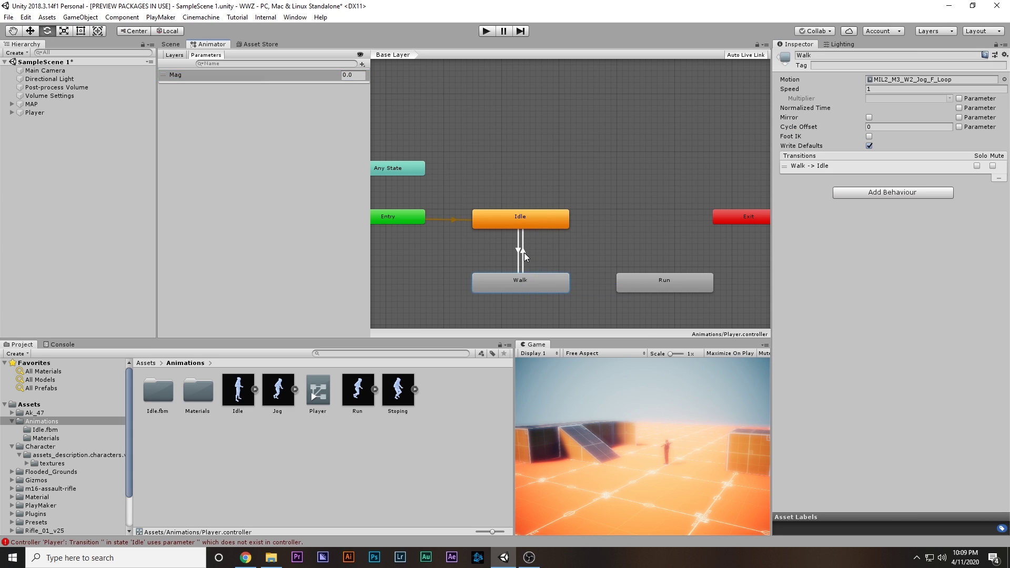
Step: Add a condition to the Walk to Idle transition requiring Mag Less than 0.1
{"action": "left_click", "coordinate": [524, 253]}
{"action": "left_click", "coordinate": [986, 266]}
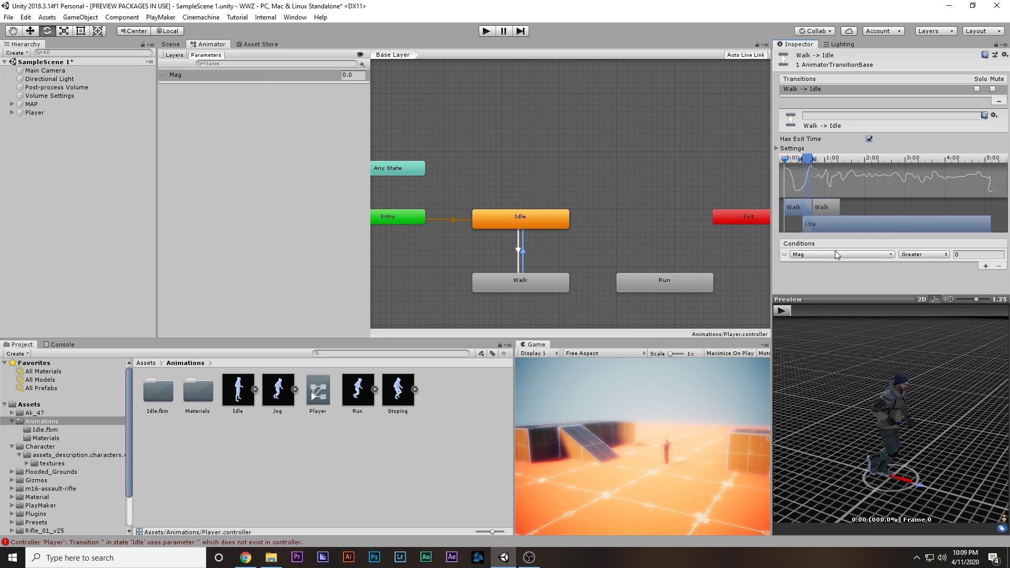
{"action": "left_click", "coordinate": [925, 254]}
{"action": "left_click", "coordinate": [925, 277]}
{"action": "left_click", "coordinate": [978, 255]}
{"action": "type", "text": ".1"}
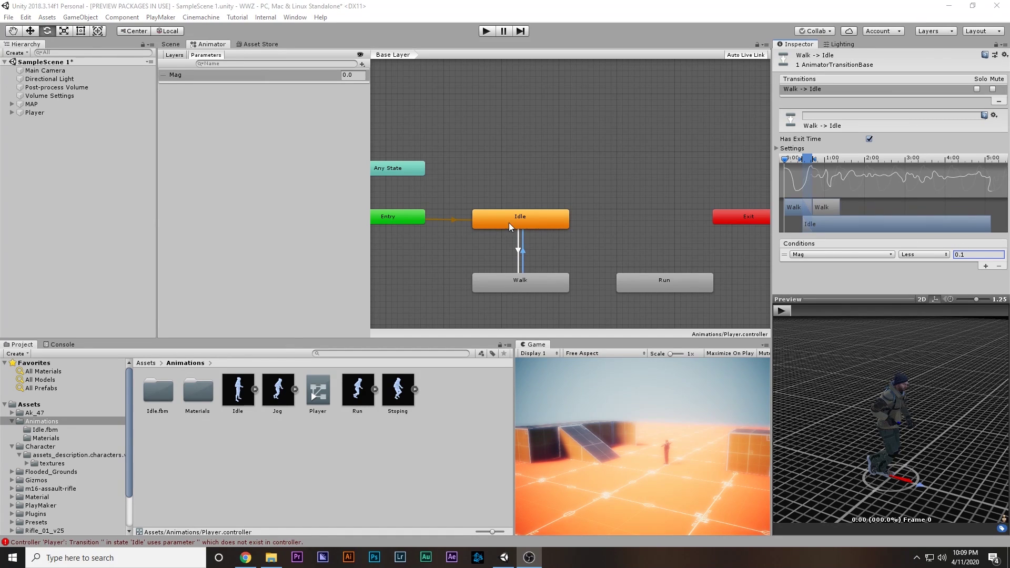
Step: Review the Mag conditions on the transitions between the Idle and Walk states
{"action": "left_click", "coordinate": [518, 278]}
{"action": "left_click", "coordinate": [519, 246]}
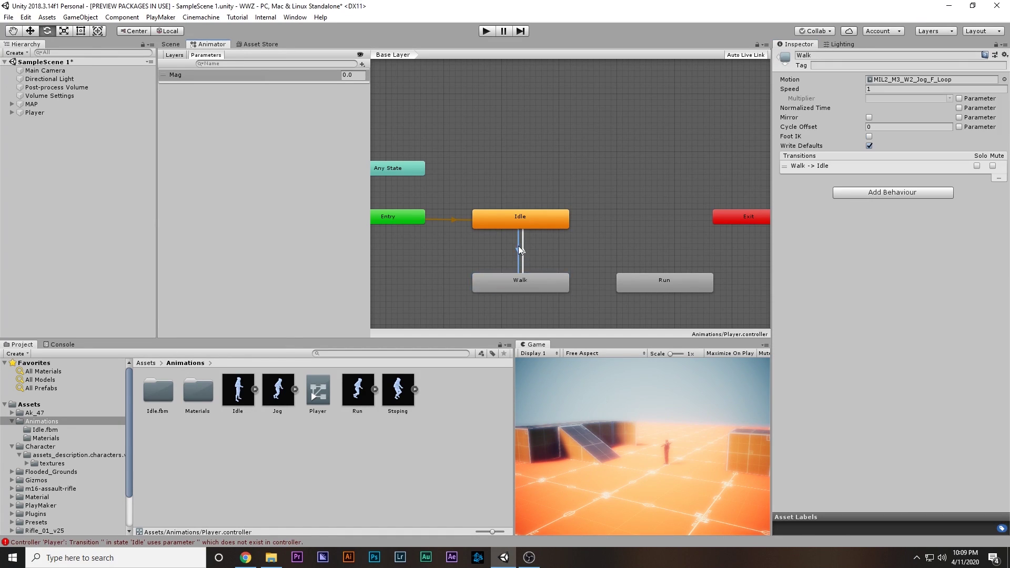
{"action": "left_click", "coordinate": [522, 247]}
{"action": "left_click", "coordinate": [520, 251]}
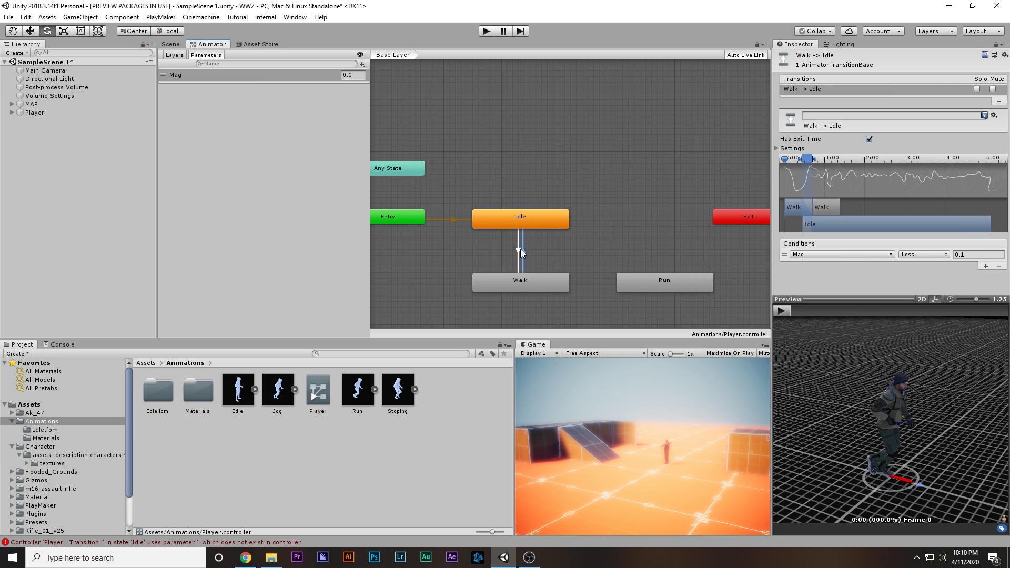
{"action": "left_click", "coordinate": [518, 250]}
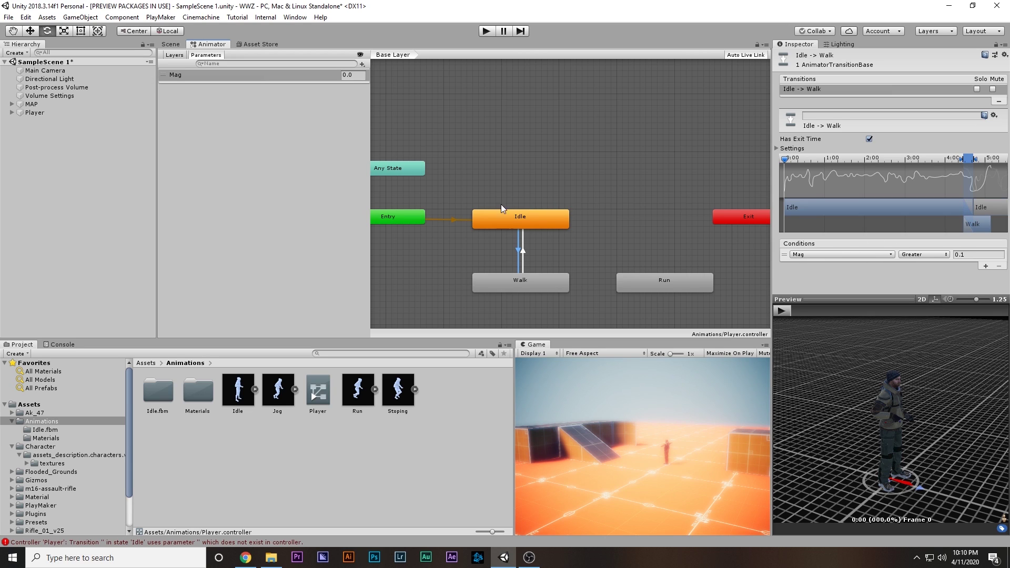
{"action": "left_click", "coordinate": [523, 251]}
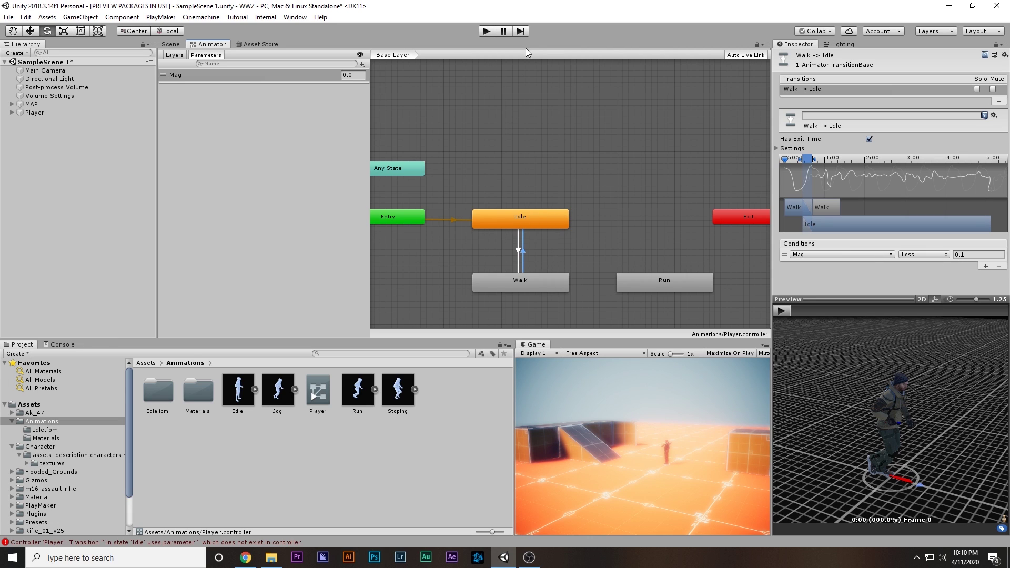
Step: Run the scene in Play mode and align the Main Camera with a closer scene view of the character
{"action": "left_click", "coordinate": [490, 31]}
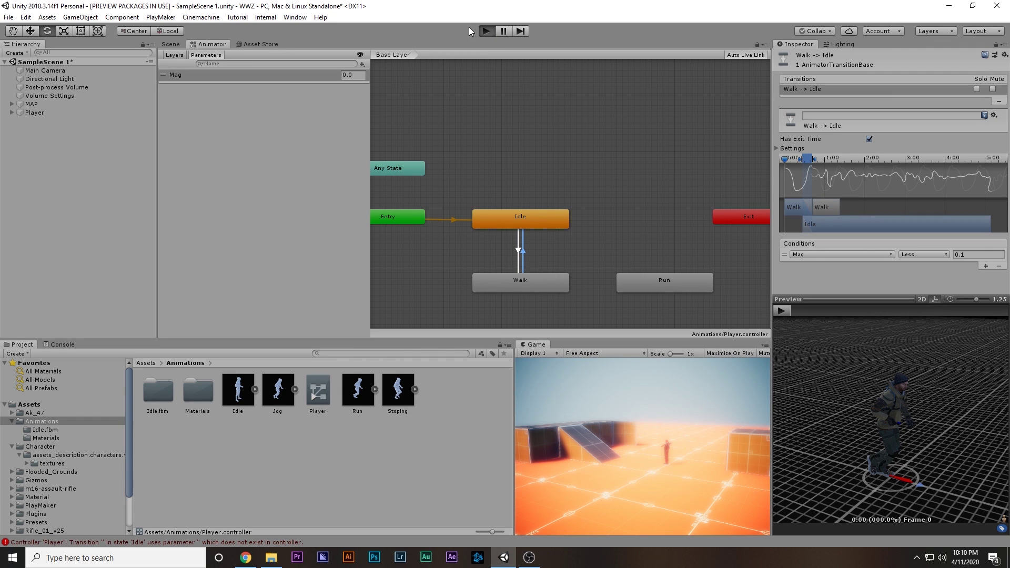
{"action": "left_click", "coordinate": [35, 113]}
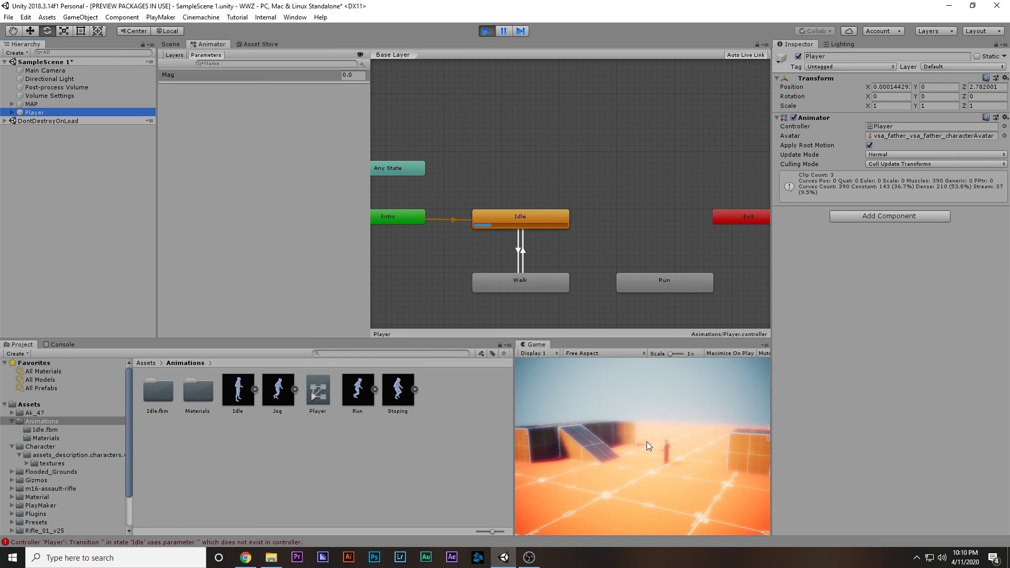
{"action": "left_click", "coordinate": [170, 45]}
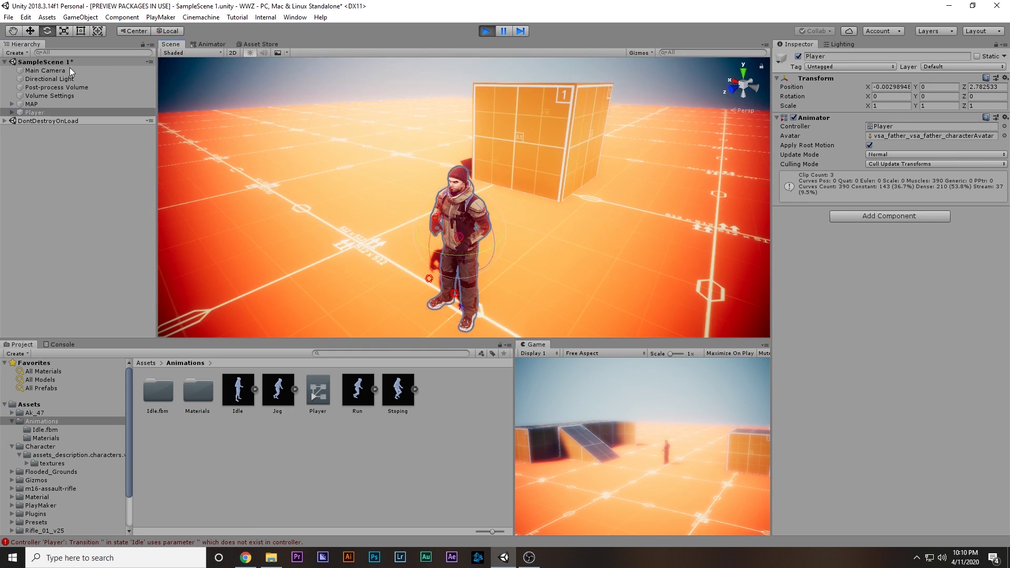
{"action": "left_click", "coordinate": [458, 206]}
{"action": "left_click_drag", "start_coordinate": [458, 206], "coordinate": [368, 117], "text": "alt"}
{"action": "key", "text": "ctrl+shift+f"}
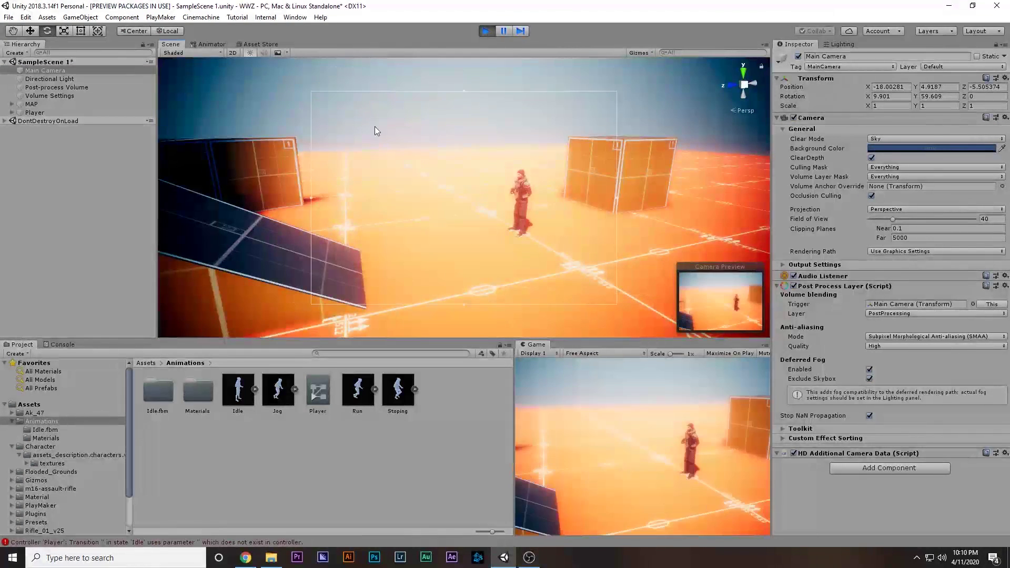
Step: Test the Player's Idle and Walk transitions by setting Mag to 1 and back to 0 while the game runs
{"action": "left_click", "coordinate": [209, 44]}
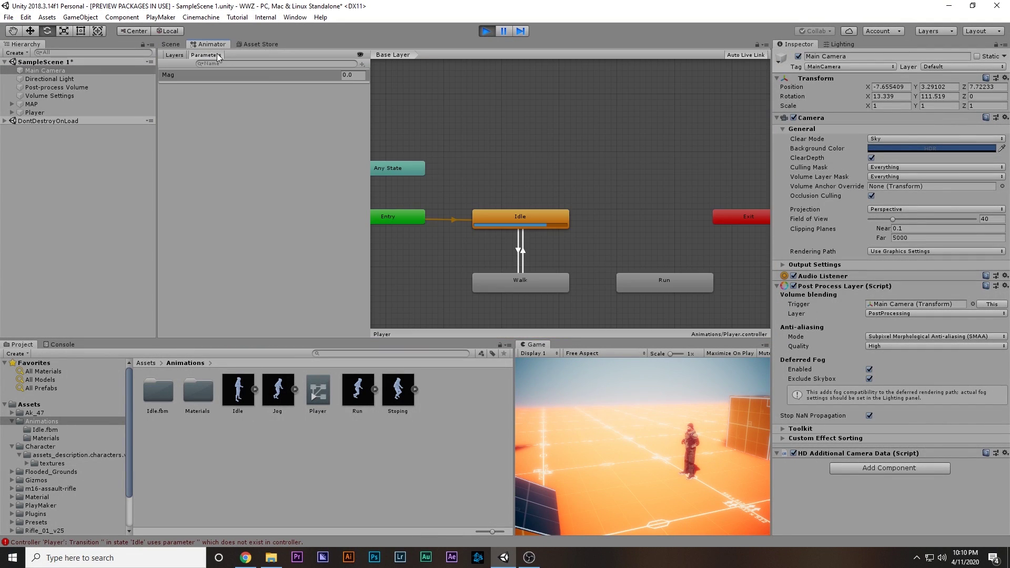
{"action": "left_click", "coordinate": [48, 113]}
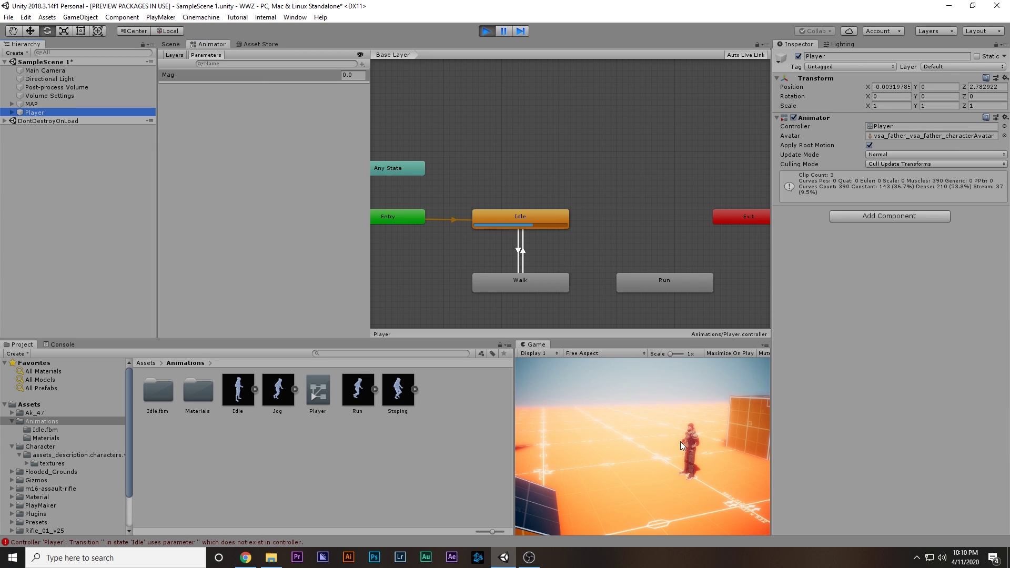
{"action": "left_click", "coordinate": [357, 75]}
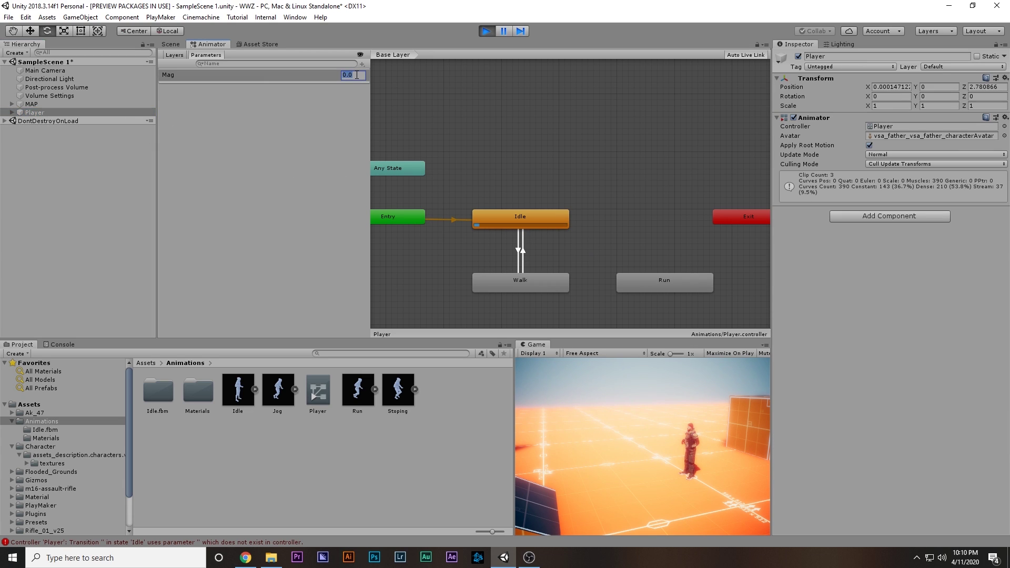
{"action": "type", "text": "1"}
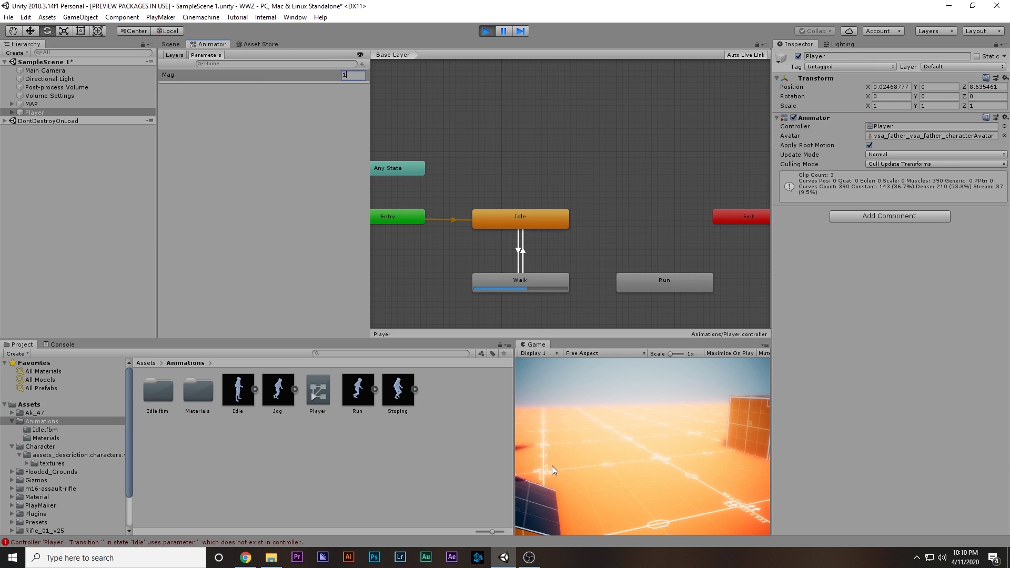
{"action": "type", "text": "0"}
{"action": "left_click_drag", "start_coordinate": [357, 76], "coordinate": [284, 79]}
Step: Frame the character from the front in the scene view and align the Main Camera with that view
{"action": "left_click", "coordinate": [172, 44]}
{"action": "right_click_drag", "start_coordinate": [470, 186], "coordinate": [678, 135]}
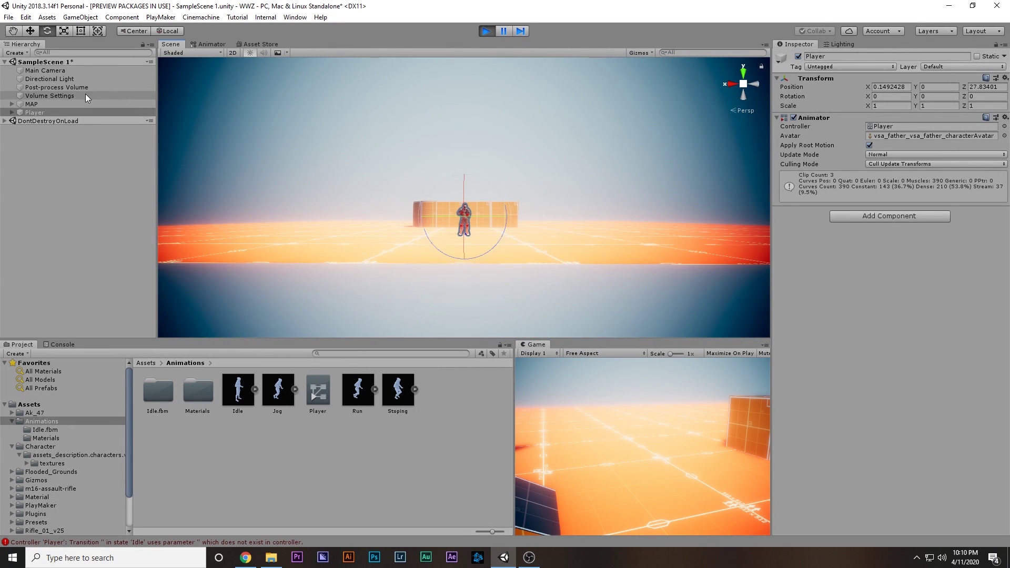
{"action": "left_click", "coordinate": [68, 73]}
{"action": "key", "text": "ctrl+shift+f"}
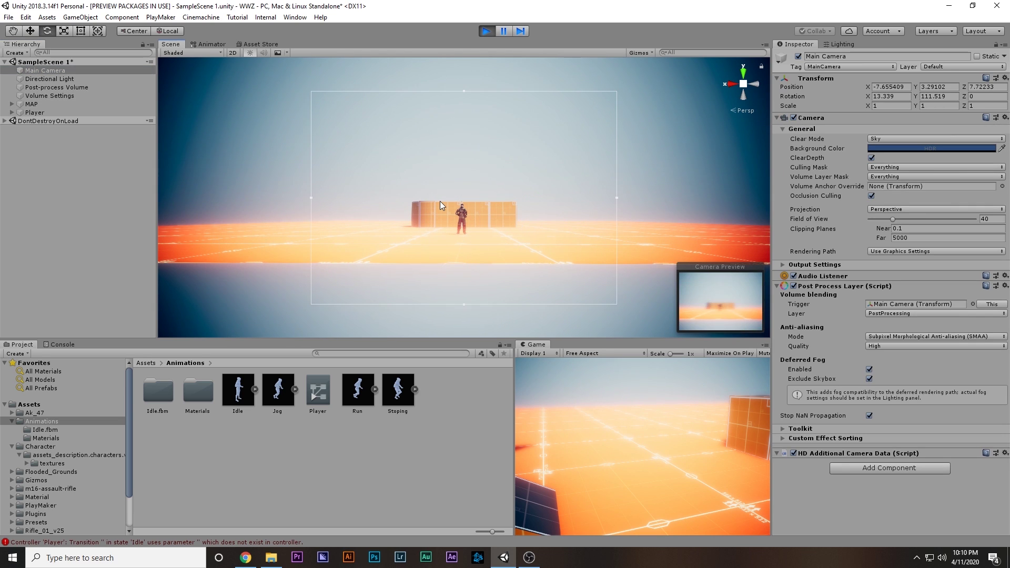
Step: Repeat the animation test with Mag at 1, 0 and 1 again, and stop Play mode
{"action": "left_click", "coordinate": [211, 44]}
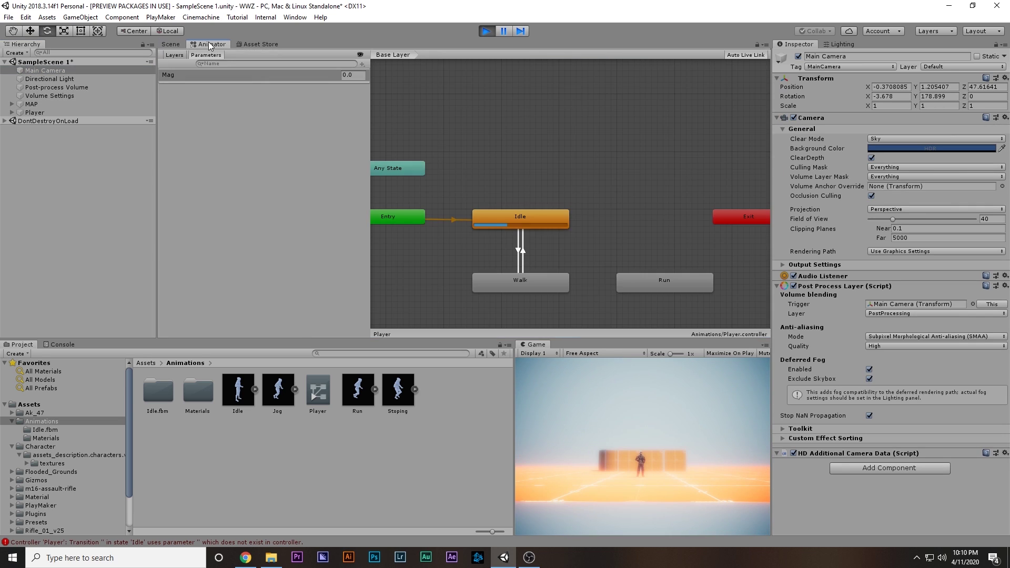
{"action": "left_click", "coordinate": [359, 74]}
{"action": "type", "text": "1"}
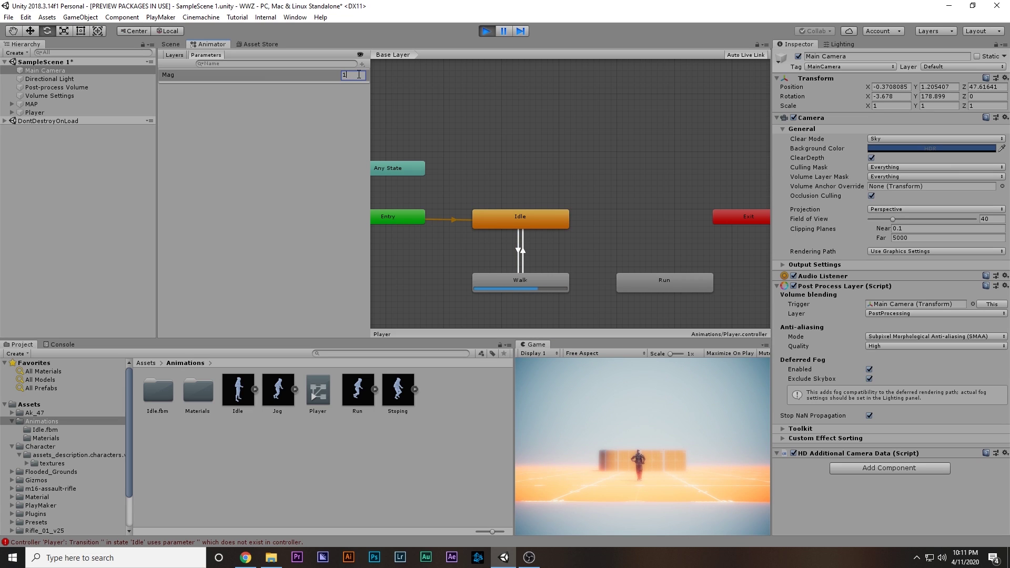
{"action": "key", "text": "BackSpace"}
{"action": "type", "text": "0"}
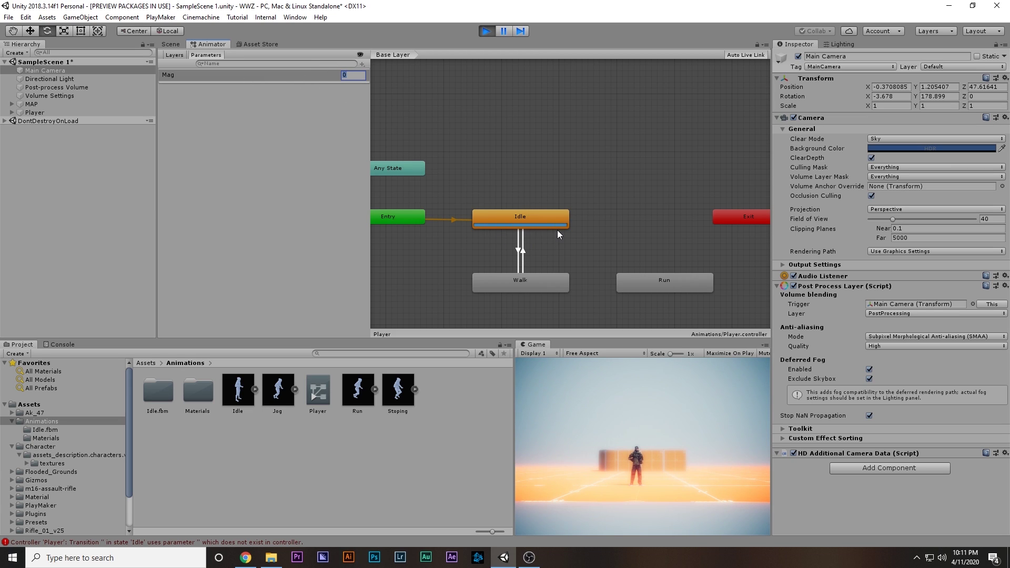
{"action": "type", "text": "1"}
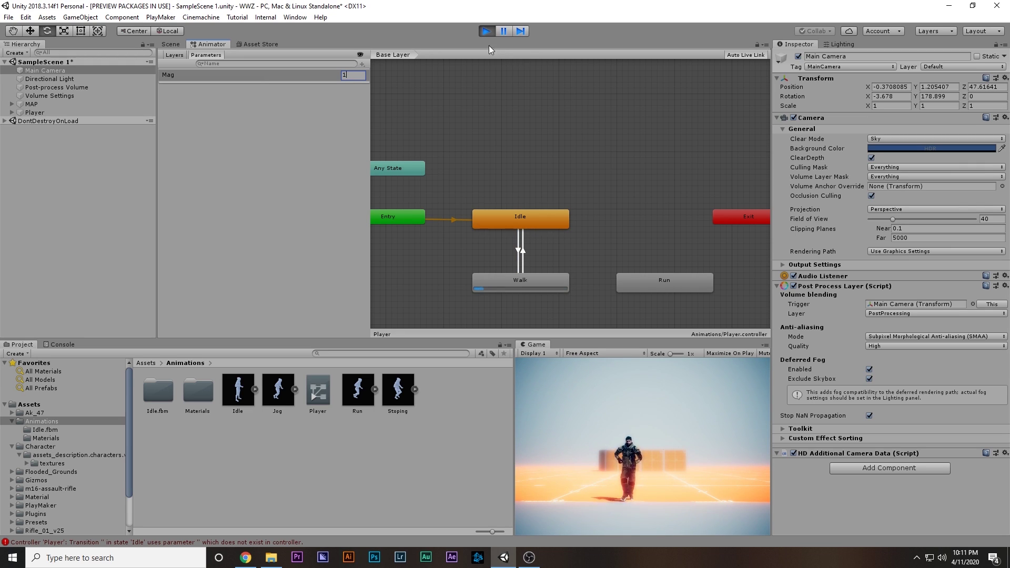
{"action": "left_click", "coordinate": [486, 32]}
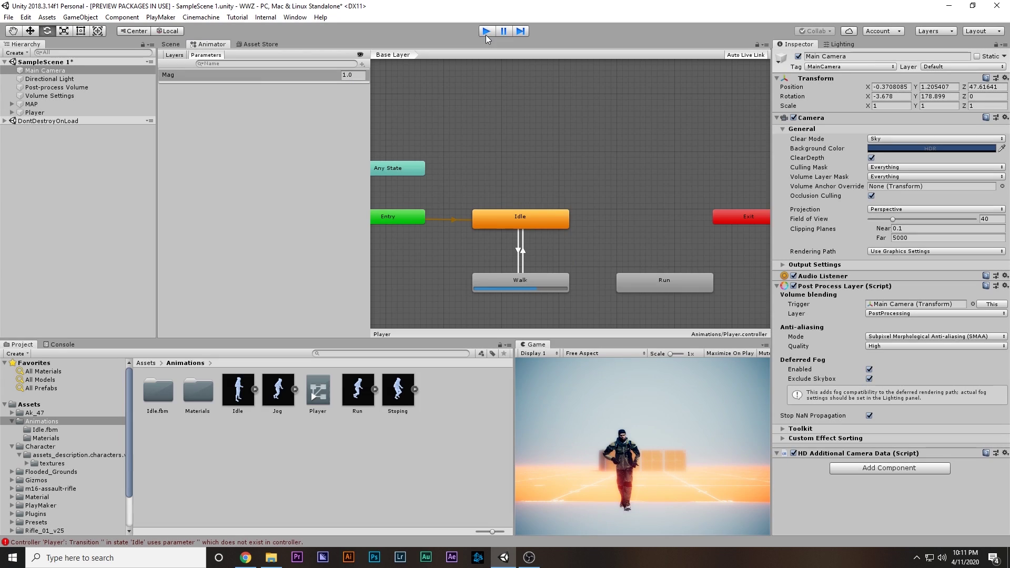
Step: Disable Has Exit Time on both the Idle to Walk and Walk to Idle transitions
{"action": "left_click", "coordinate": [518, 249]}
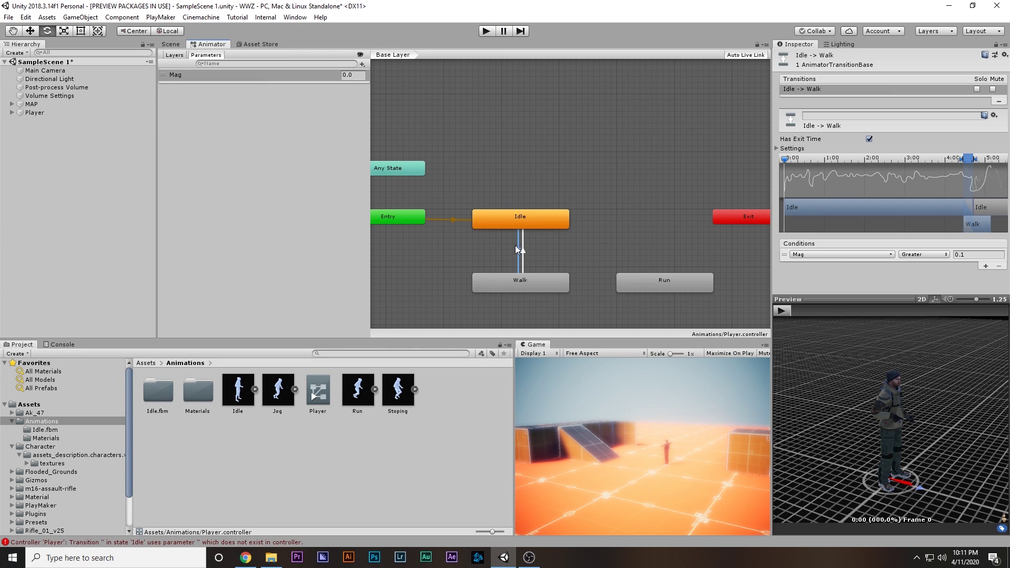
{"action": "left_click", "coordinate": [869, 140]}
{"action": "left_click", "coordinate": [523, 255]}
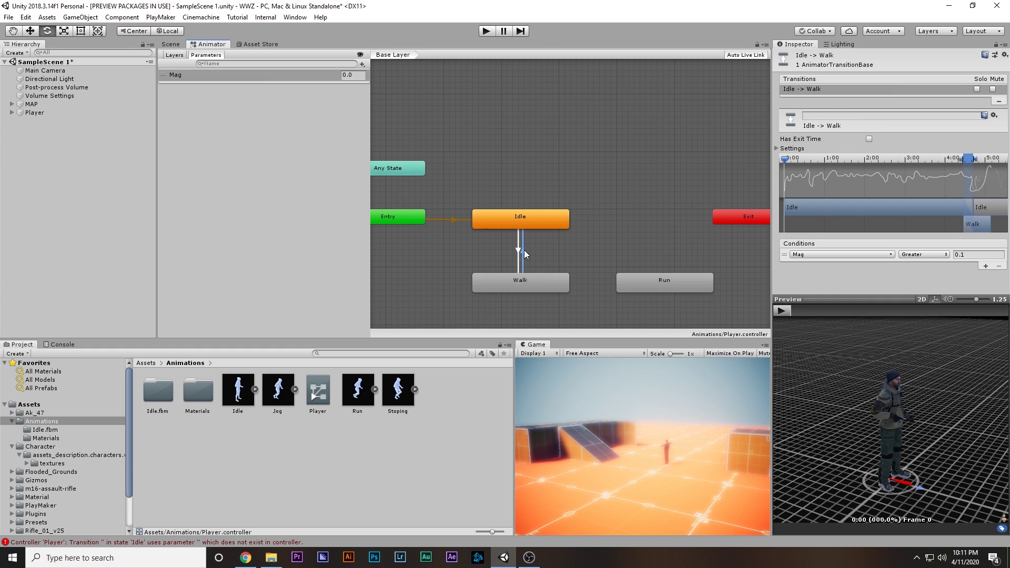
{"action": "left_click", "coordinate": [870, 139]}
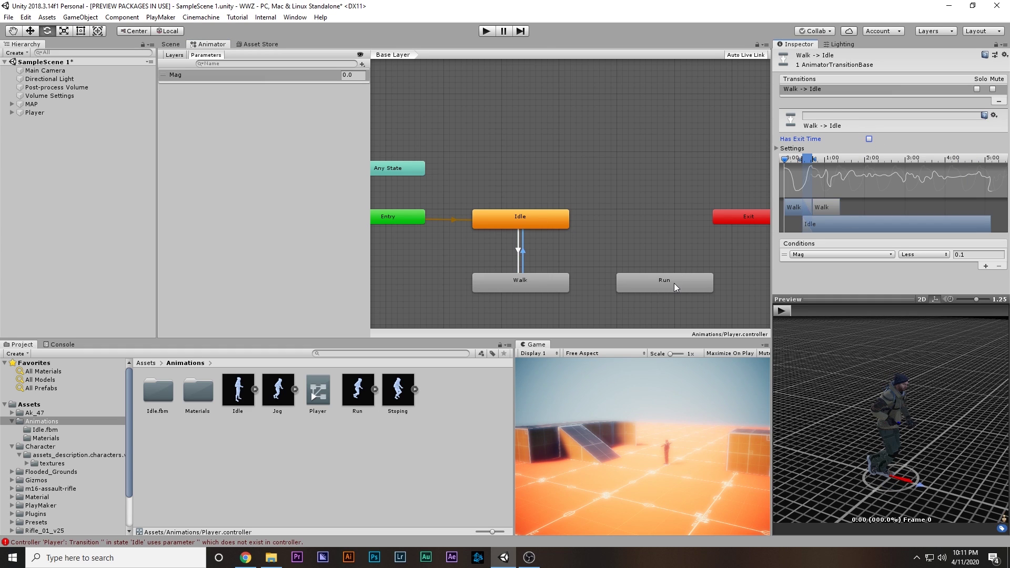
Step: Return to the scene view of the character and select the PlayMaker folder in Assets
{"action": "scroll", "coordinate": [501, 242], "scroll_direction": "up", "scroll_amount": 2}
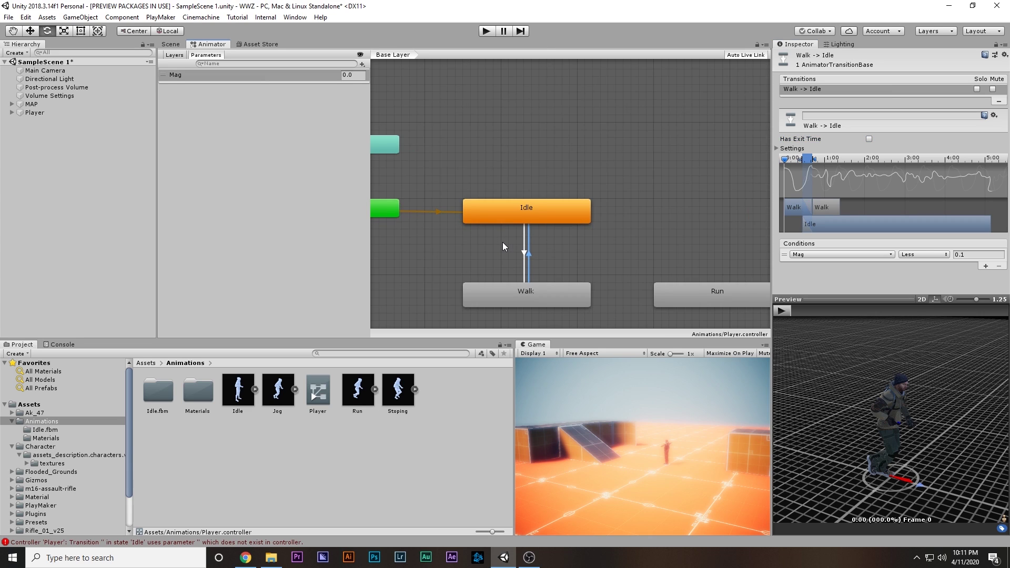
{"action": "middle_click_drag", "start_coordinate": [503, 242], "coordinate": [493, 209]}
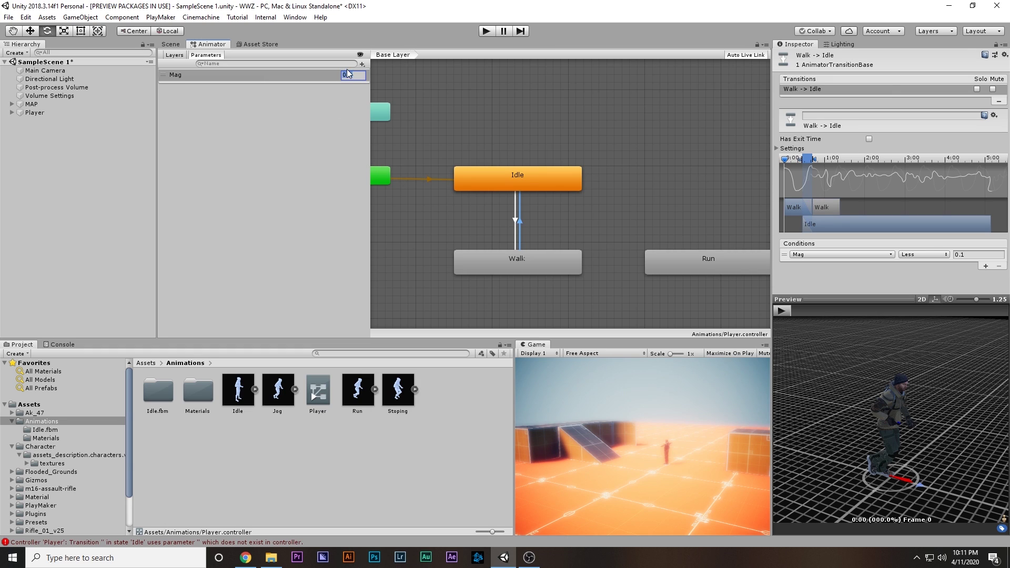
{"action": "left_click", "coordinate": [170, 44]}
{"action": "right_click_drag", "start_coordinate": [497, 172], "coordinate": [450, 166]}
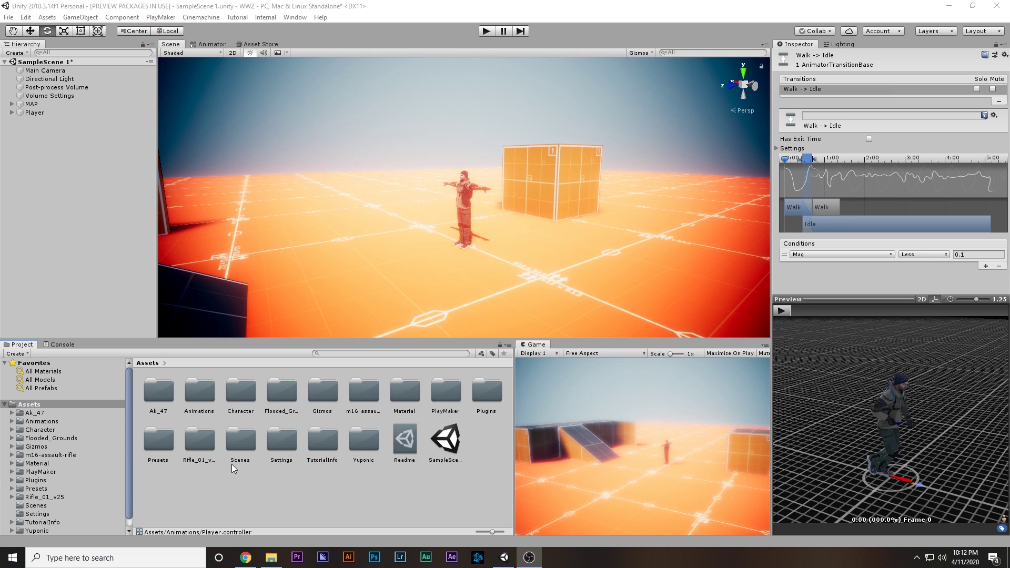
{"action": "left_click", "coordinate": [451, 395]}
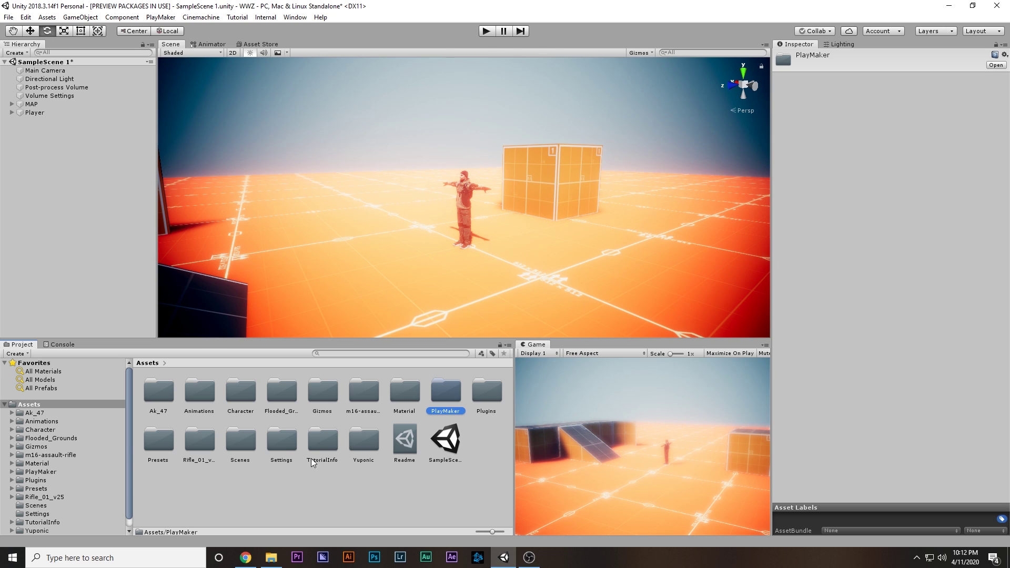
{"action": "right_click_drag", "start_coordinate": [510, 239], "coordinate": [494, 234]}
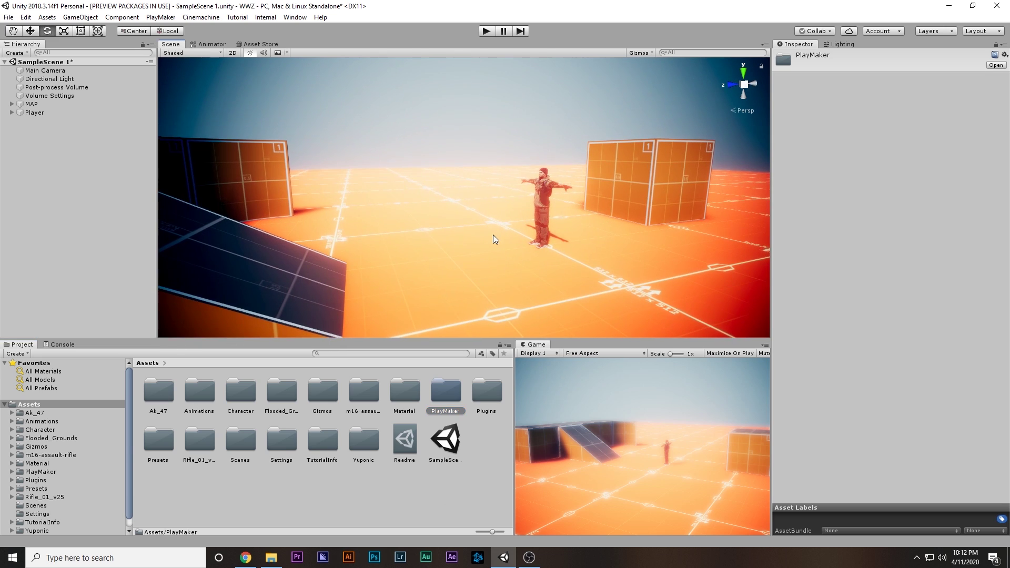
{"action": "middle_click_drag", "start_coordinate": [493, 235], "coordinate": [377, 273]}
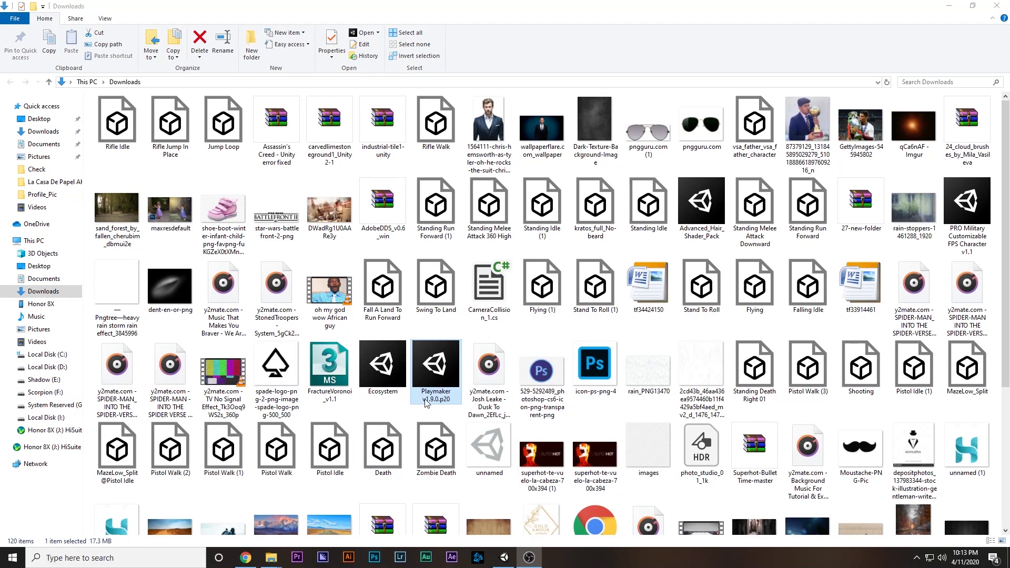
Step: Bring the Playmaker v1.9.0.p20 package from Downloads into the Unity project's Assets and cancel its import
{"action": "left_click_drag", "start_coordinate": [436, 388], "coordinate": [369, 481]}
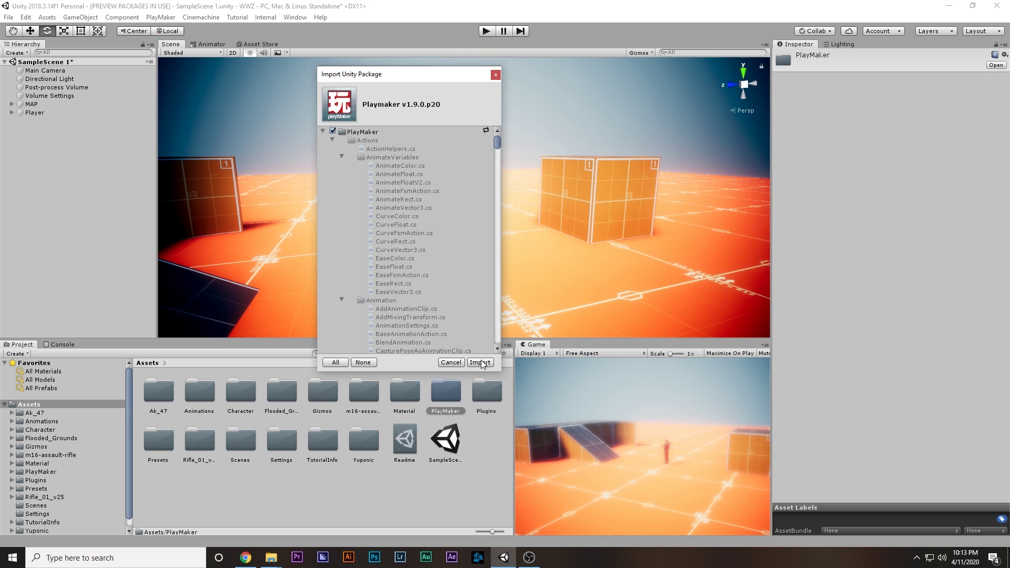
{"action": "left_click", "coordinate": [451, 363]}
Step: Start the PlayMaker 1.9.0.p20 installation from its Welcome Screen, confirm the backup, and dismiss the package import and installer
{"action": "left_click", "coordinate": [160, 17]}
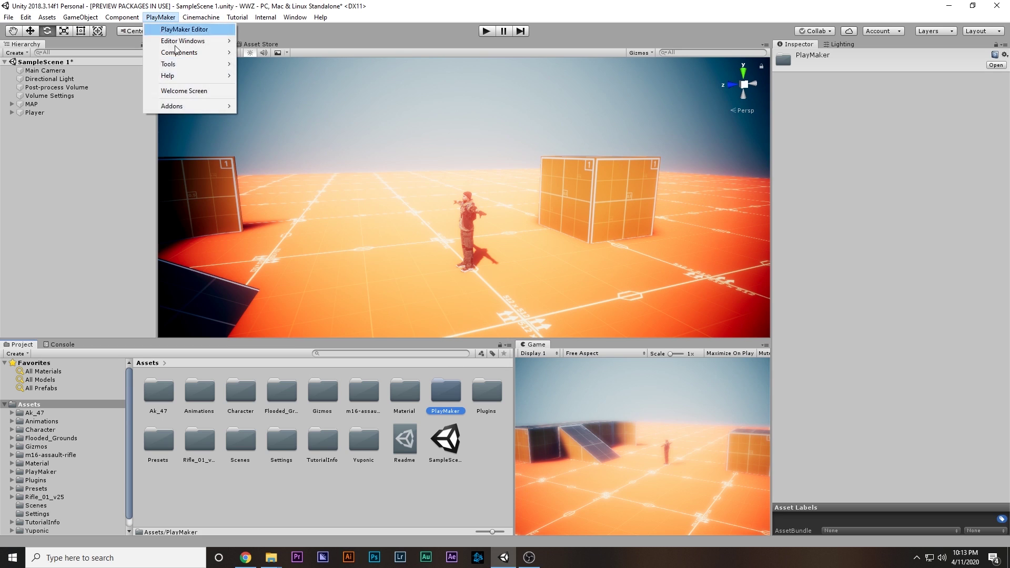
{"action": "left_click", "coordinate": [194, 89]}
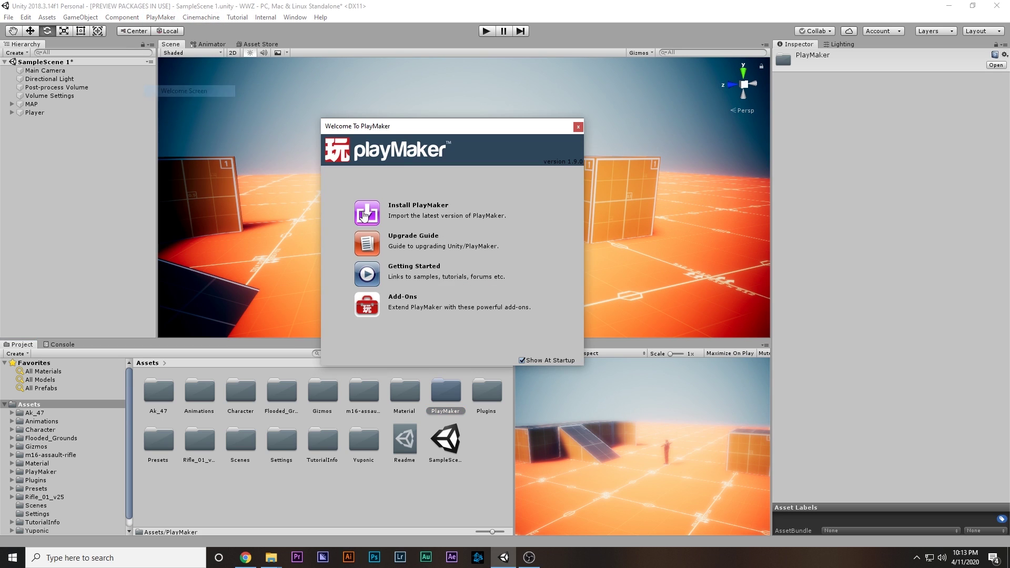
{"action": "left_click", "coordinate": [402, 208]}
{"action": "left_click", "coordinate": [408, 244]}
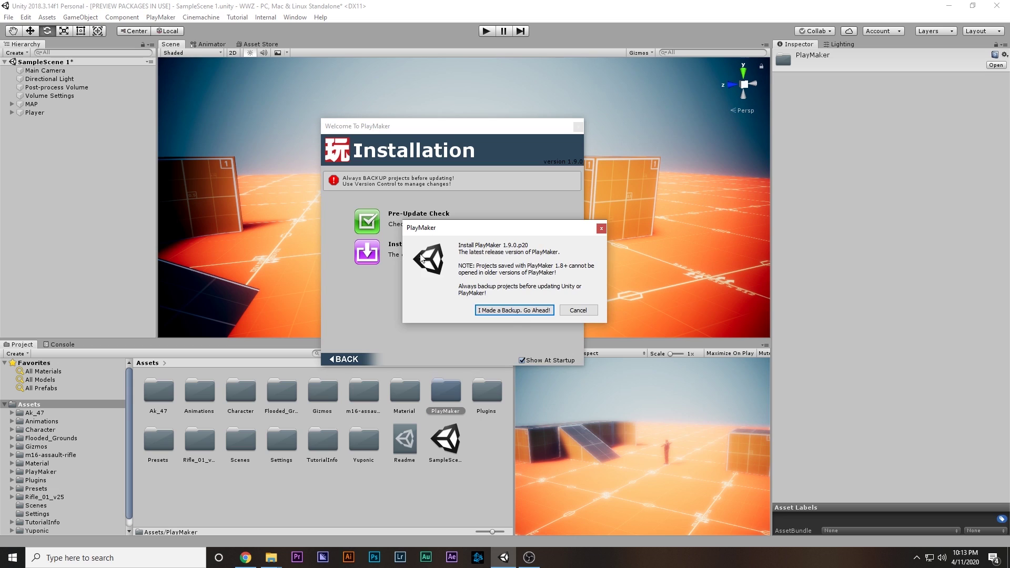
{"action": "left_click", "coordinate": [499, 310]}
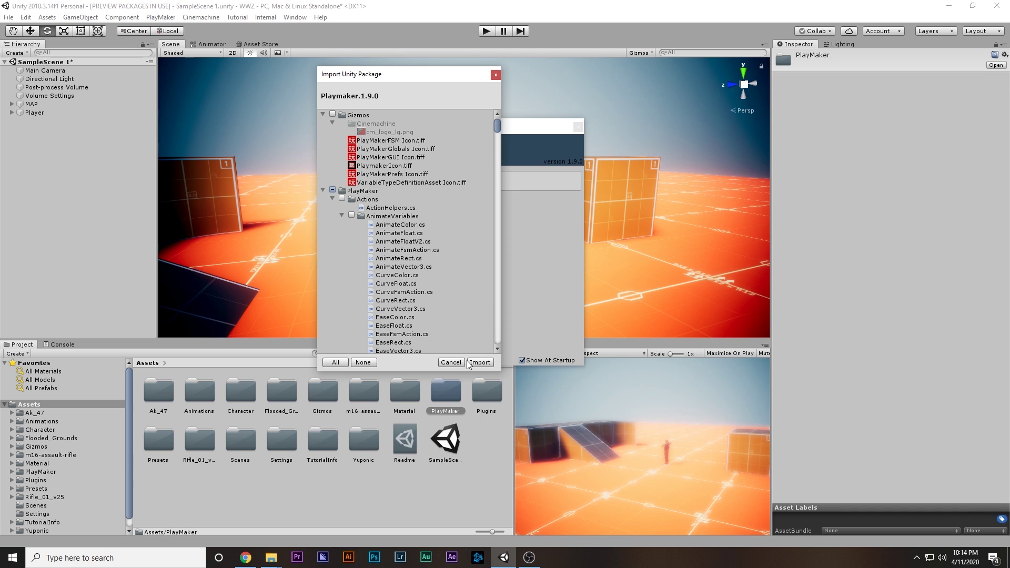
{"action": "left_click", "coordinate": [495, 75]}
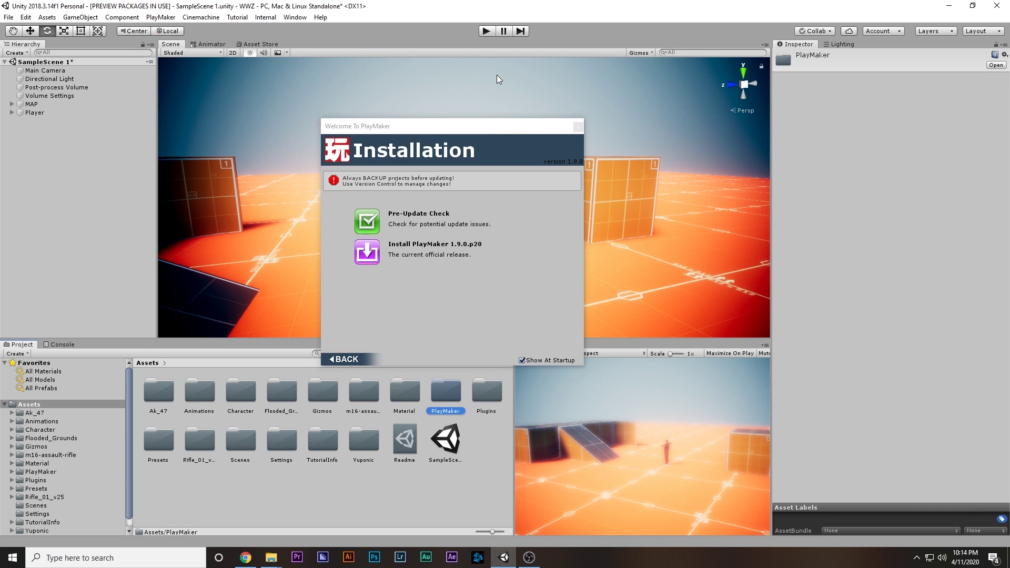
{"action": "left_click", "coordinate": [578, 127]}
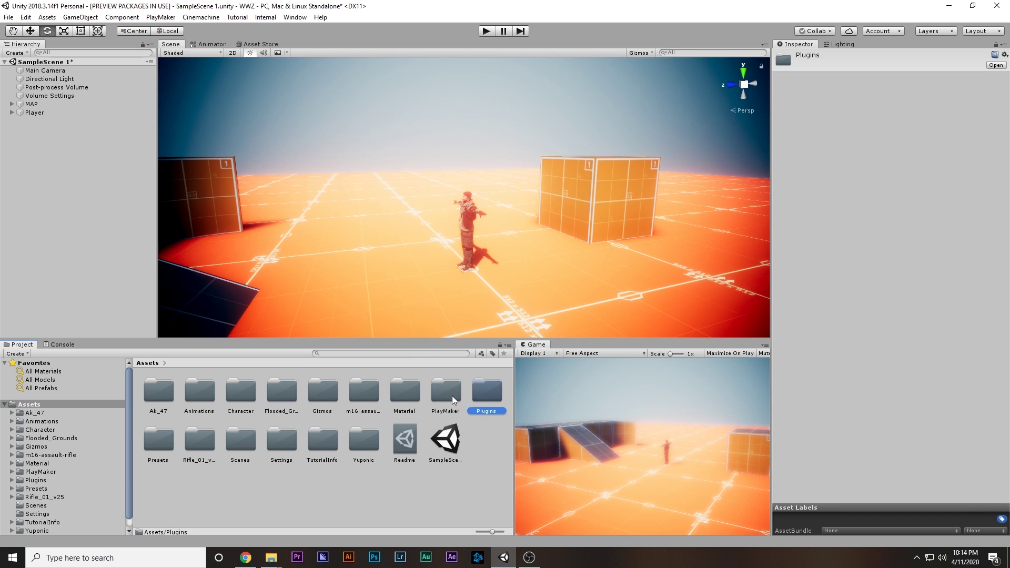
Step: Look through the Presets and Gizmos folders in Assets and select the PlayMaker folder
{"action": "key", "text": "Right"}
{"action": "double_click", "coordinate": [163, 442]}
{"action": "key", "text": "BackSpace"}
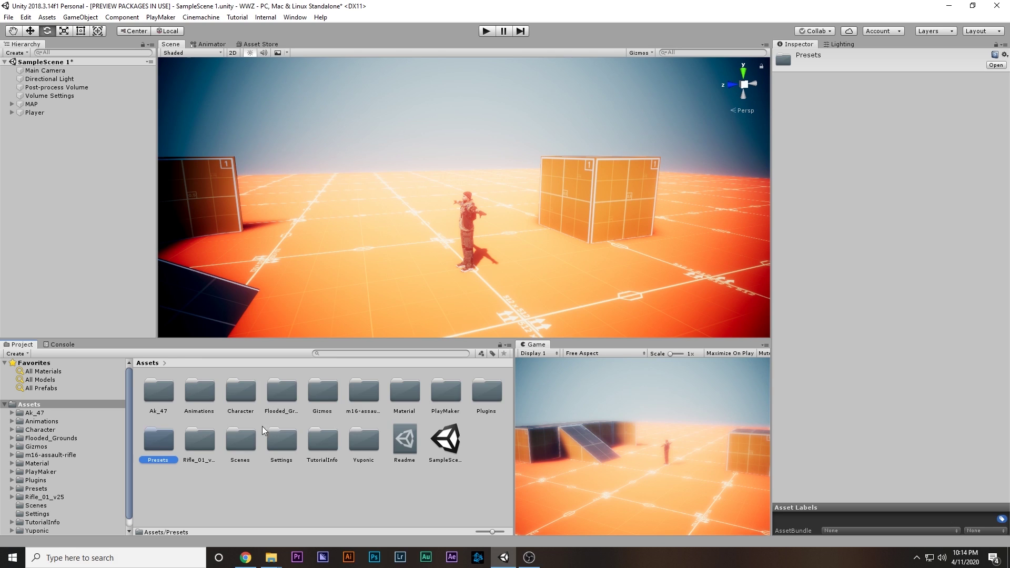
{"action": "double_click", "coordinate": [327, 392]}
{"action": "key", "text": "BackSpace"}
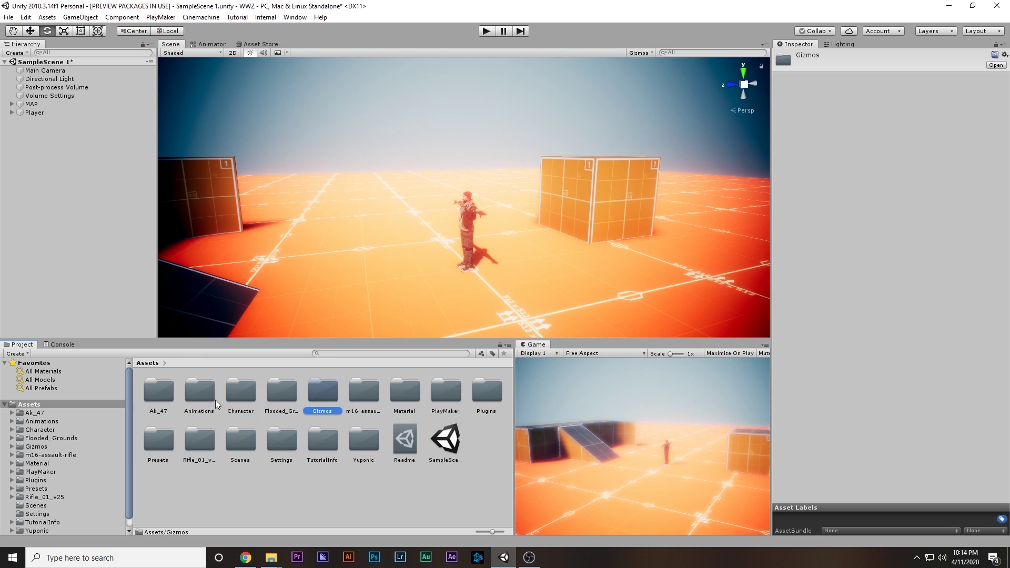
{"action": "left_click", "coordinate": [429, 493]}
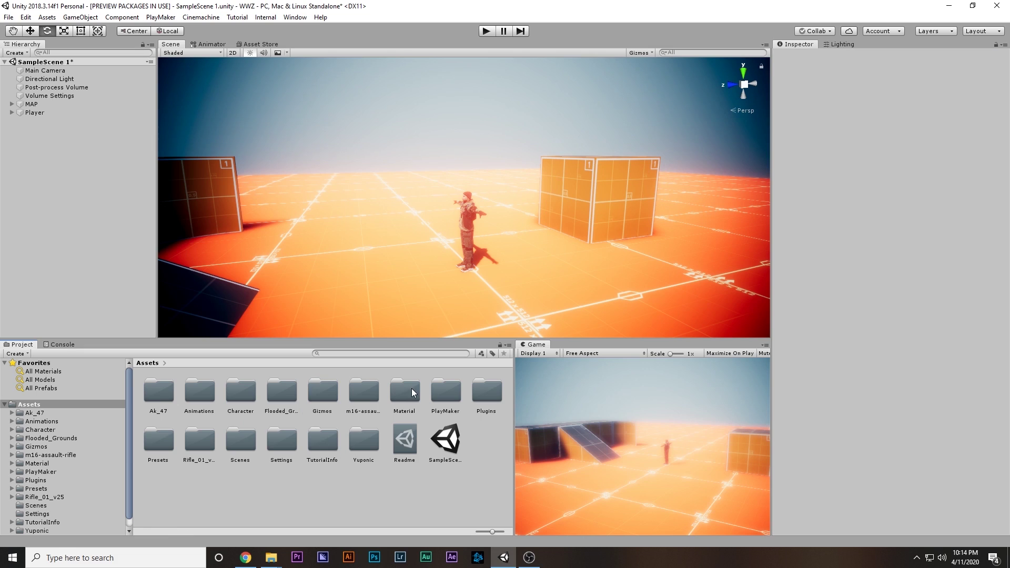
{"action": "left_click", "coordinate": [446, 392]}
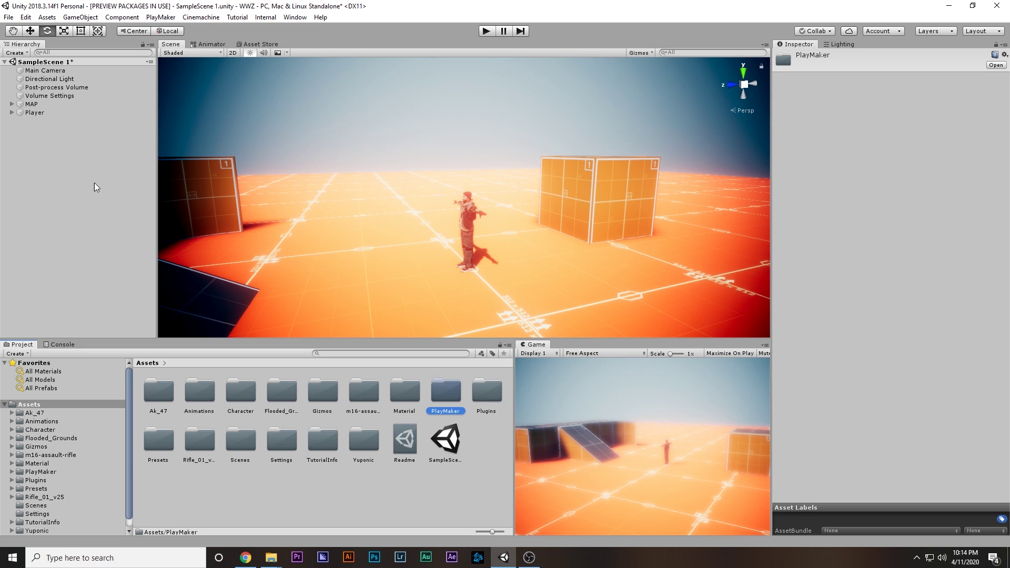
Step: Add a PlayMakerFSM component to the Player object and open its FSM for editing
{"action": "left_click", "coordinate": [35, 113]}
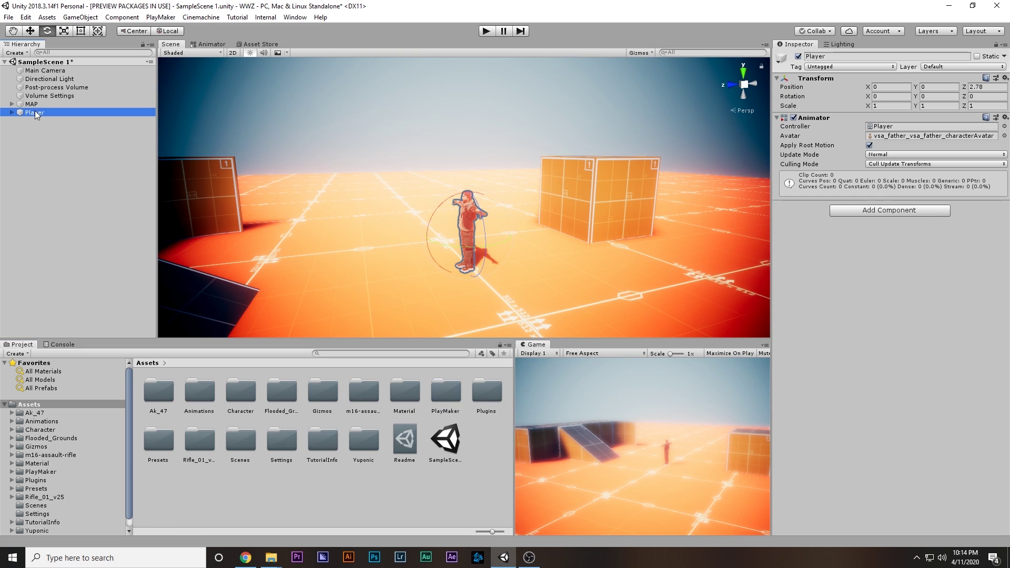
{"action": "left_click", "coordinate": [864, 212]}
{"action": "type", "text": "fs"}
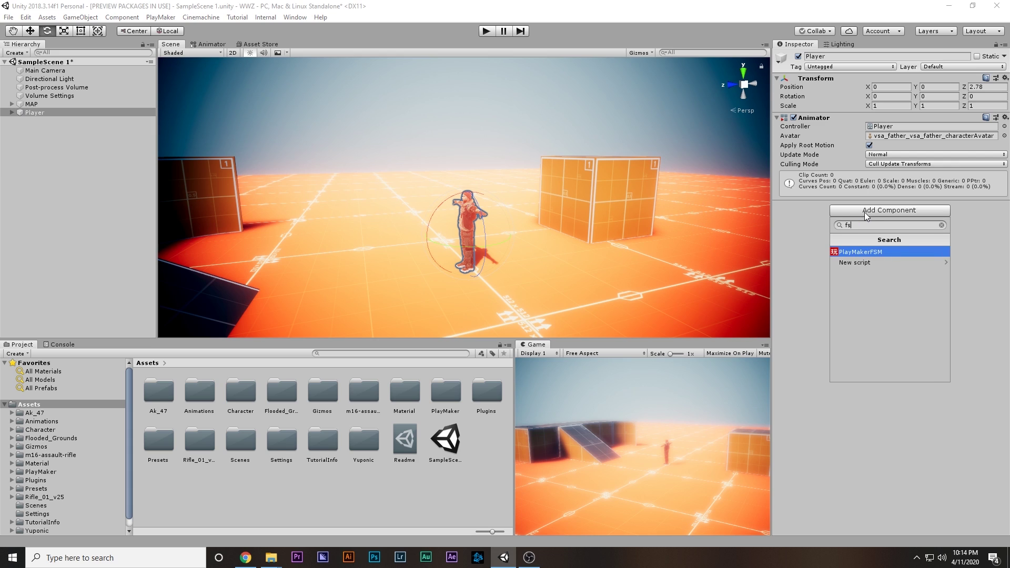
{"action": "left_click", "coordinate": [855, 253]}
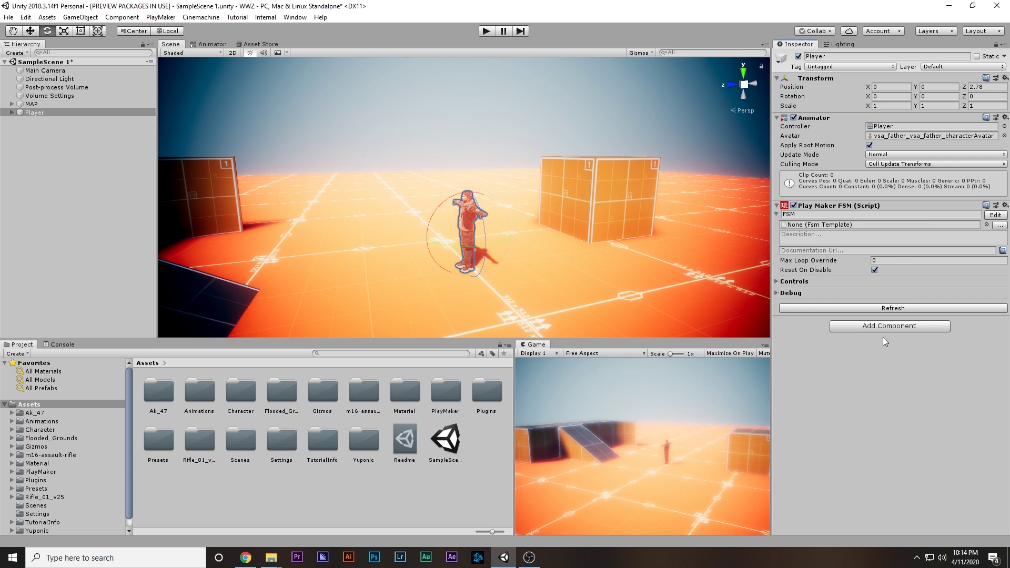
{"action": "left_click", "coordinate": [996, 215]}
{"action": "middle_click_drag", "start_coordinate": [341, 329], "coordinate": [358, 333]}
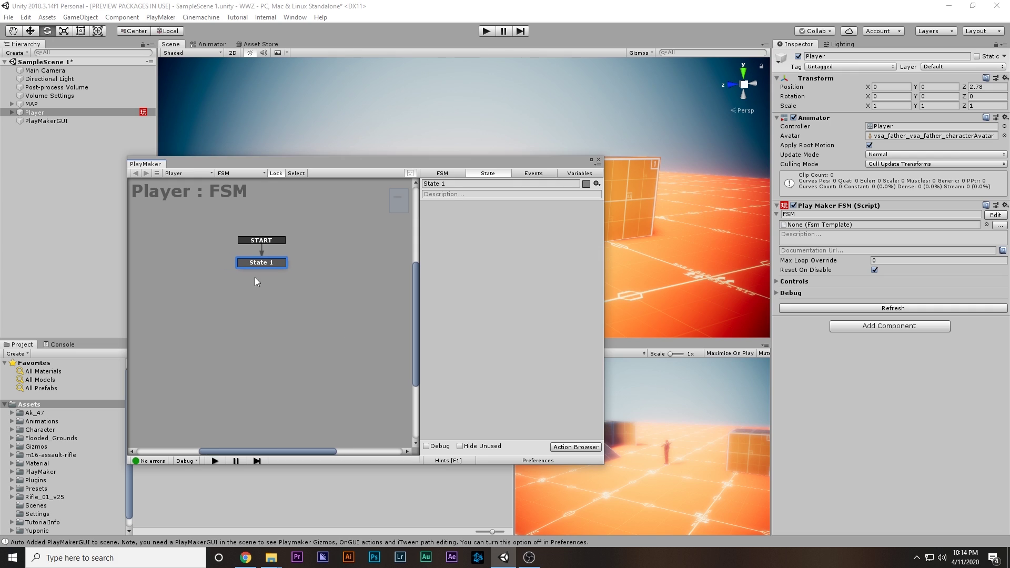
{"action": "scroll", "coordinate": [299, 279], "scroll_direction": "up", "scroll_amount": 1}
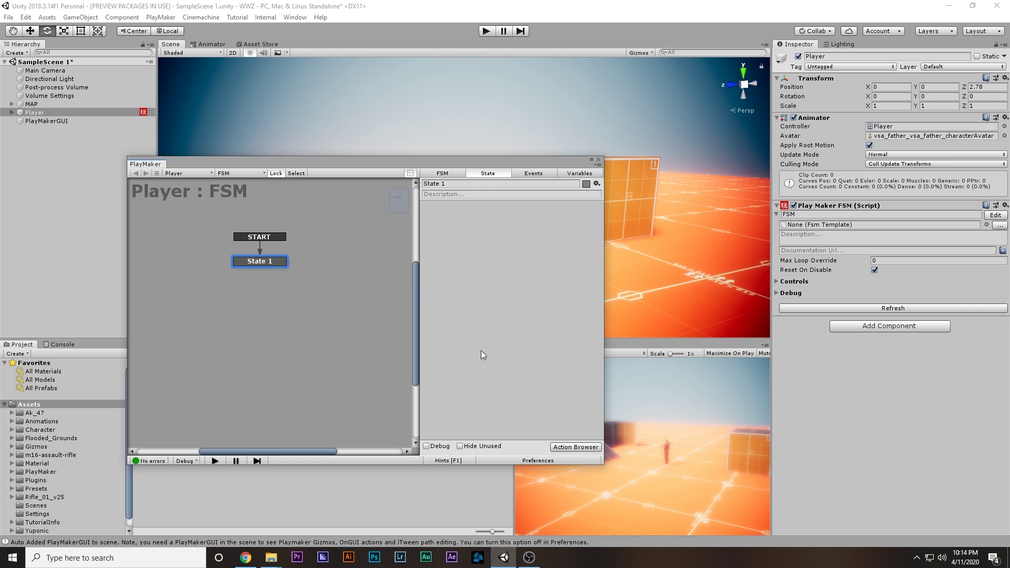
Step: Add the Get Axis Vector action to State 1 of the Player FSM and close the action browser
{"action": "left_click", "coordinate": [575, 447]}
{"action": "type", "text": "g"}
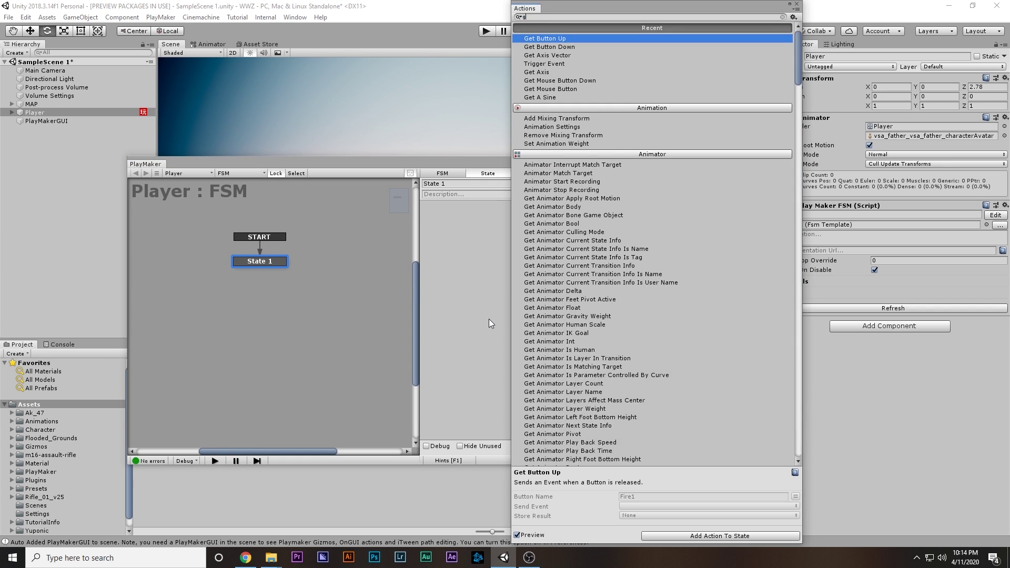
{"action": "type", "text": "et axis"}
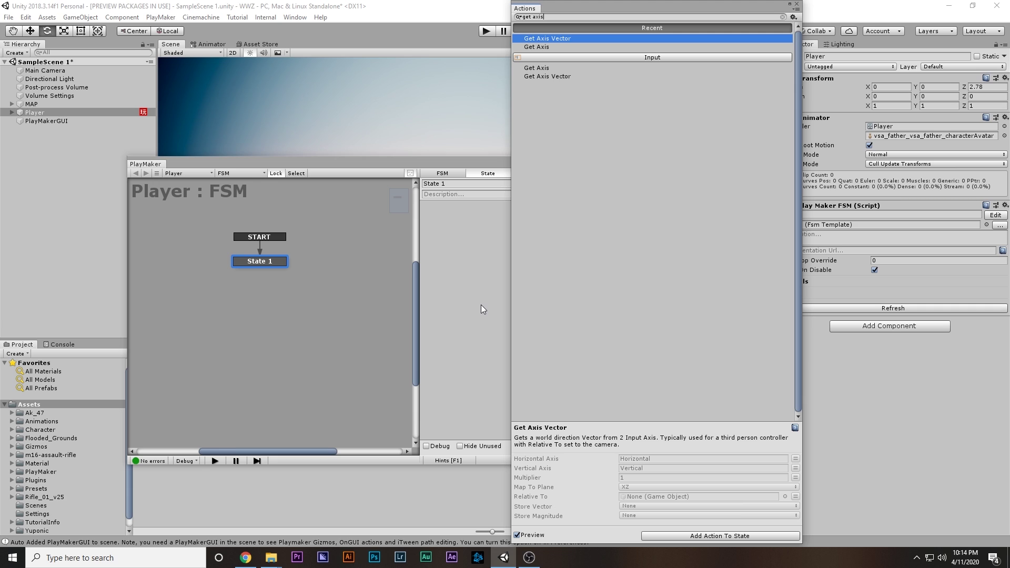
{"action": "key", "text": "Return"}
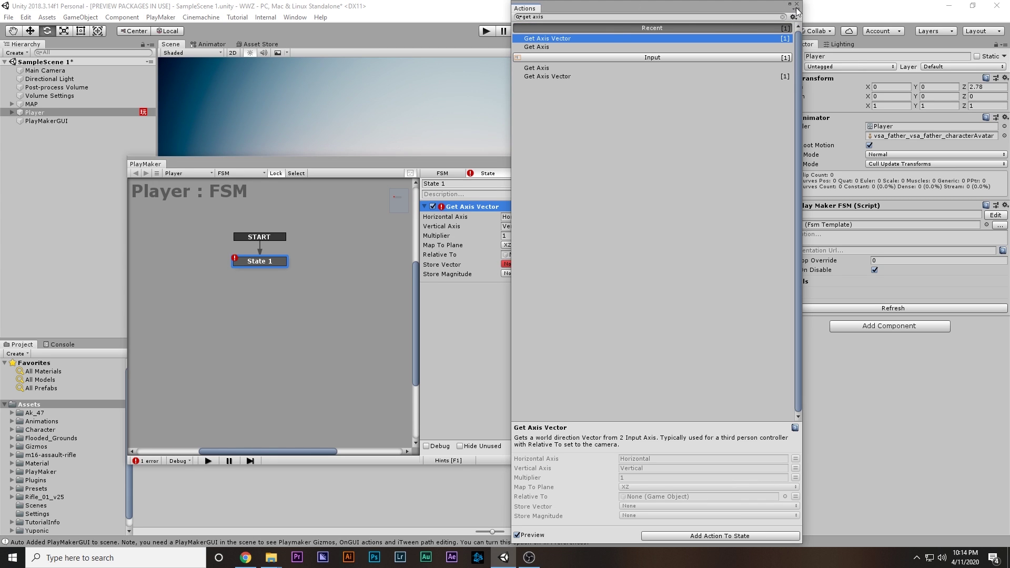
{"action": "left_click", "coordinate": [797, 4]}
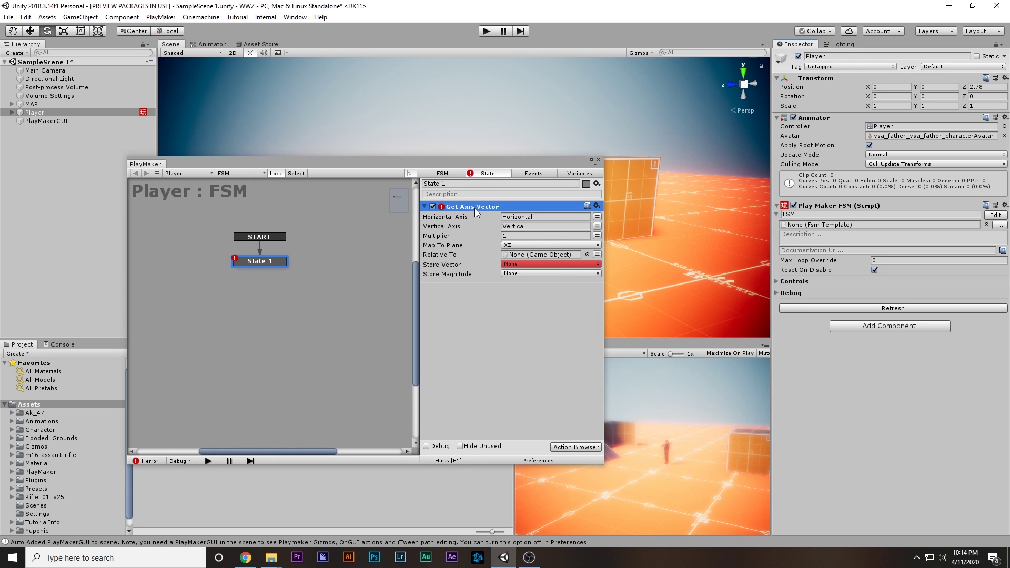
Step: Examine the key assignments of the Horizontal and Vertical axes in the project's Input settings, and close the settings
{"action": "left_click", "coordinate": [537, 227]}
{"action": "left_click", "coordinate": [25, 17]}
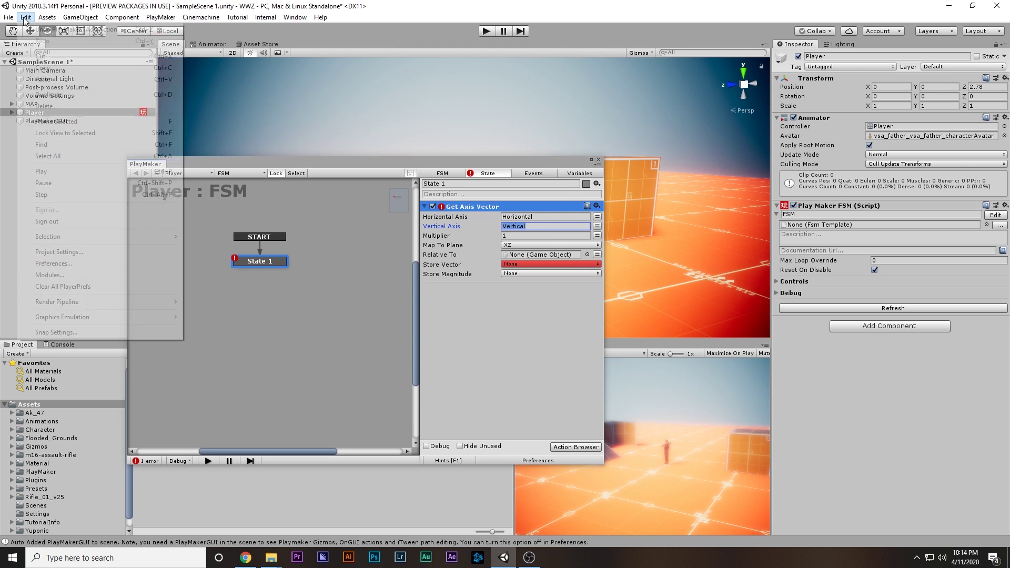
{"action": "left_click", "coordinate": [146, 252]}
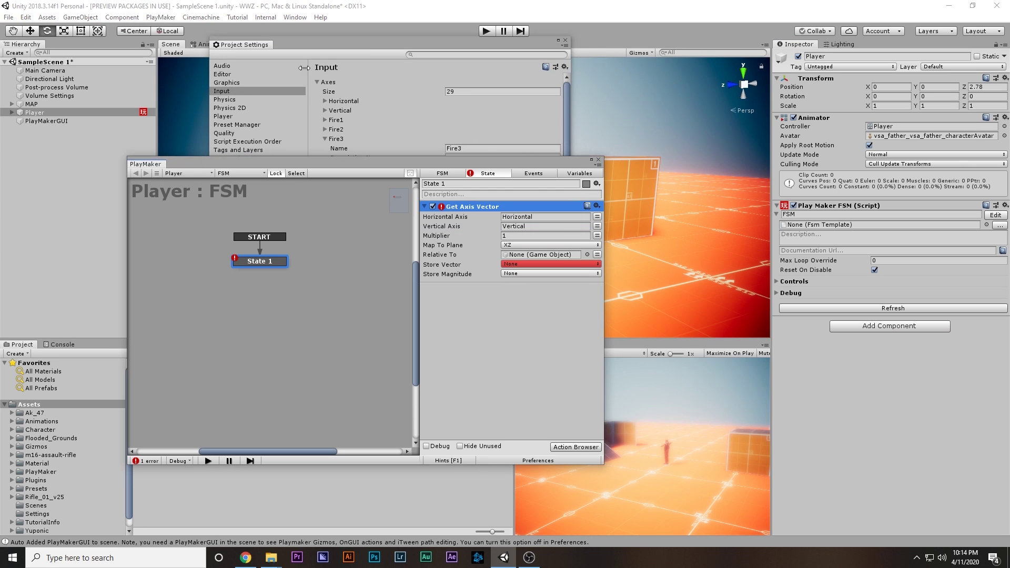
{"action": "left_click", "coordinate": [254, 91]}
{"action": "left_click", "coordinate": [324, 139]}
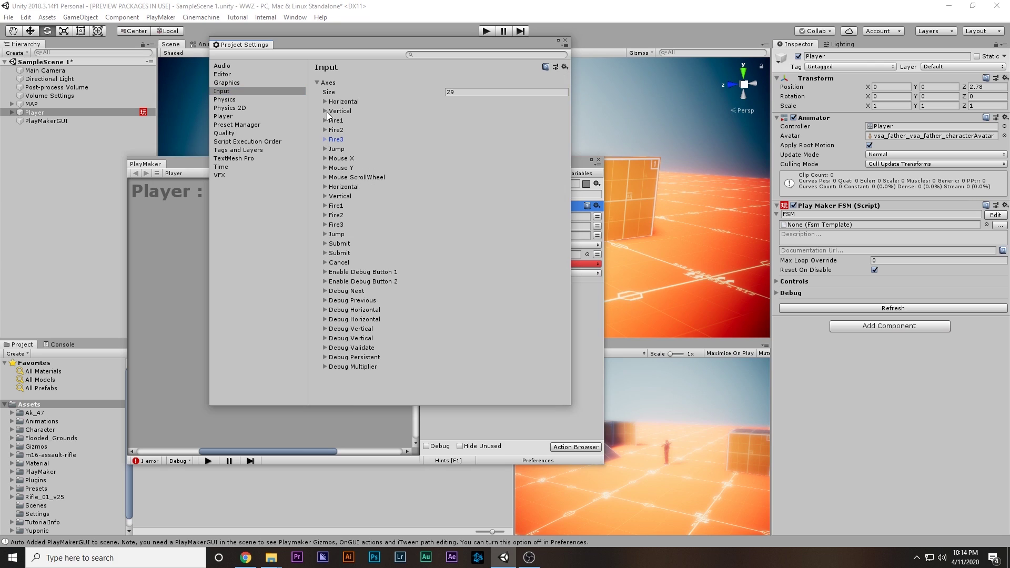
{"action": "left_click", "coordinate": [325, 103]}
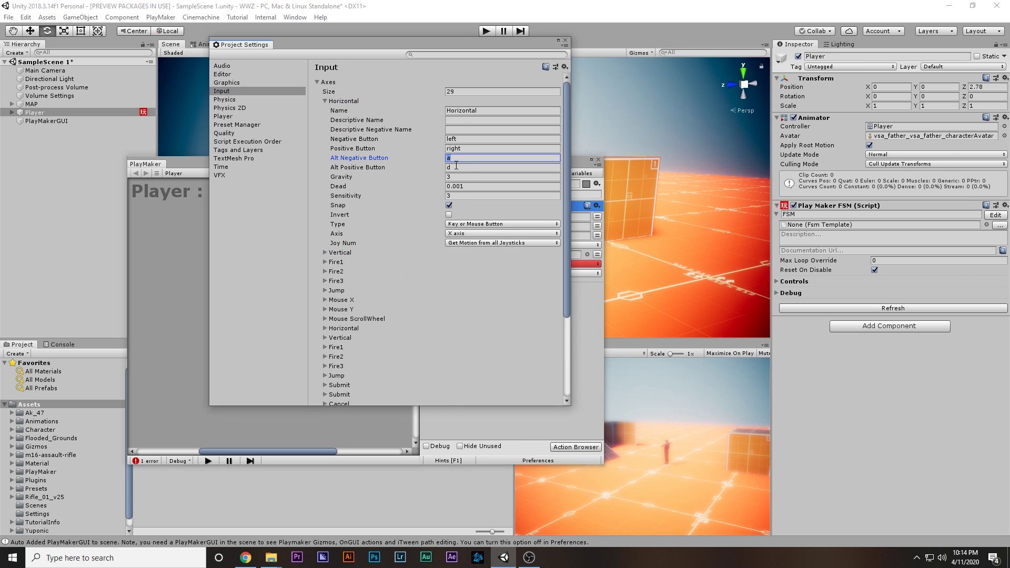
{"action": "left_click", "coordinate": [325, 252]}
{"action": "left_click", "coordinate": [453, 309]}
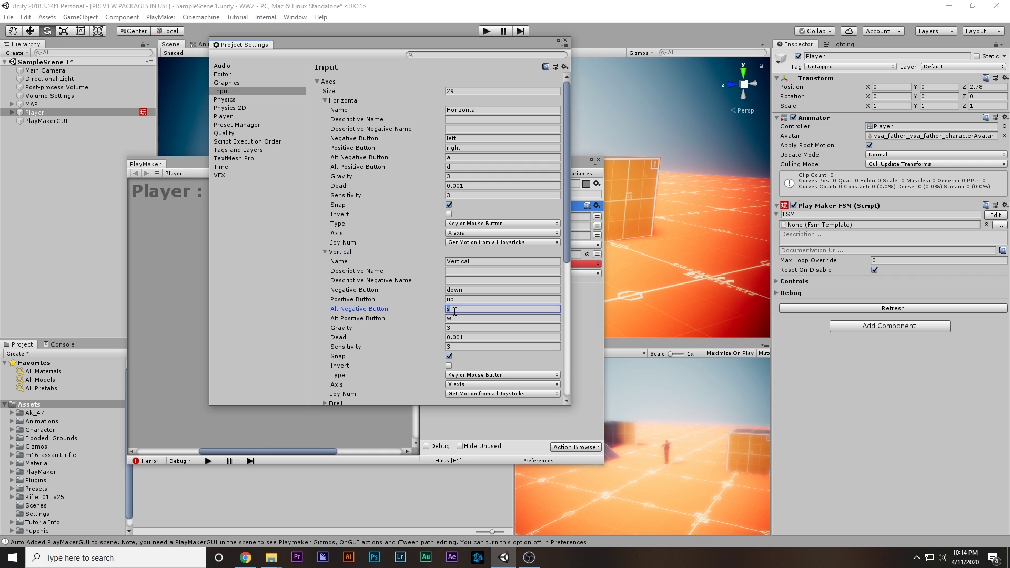
{"action": "left_click", "coordinate": [455, 318]}
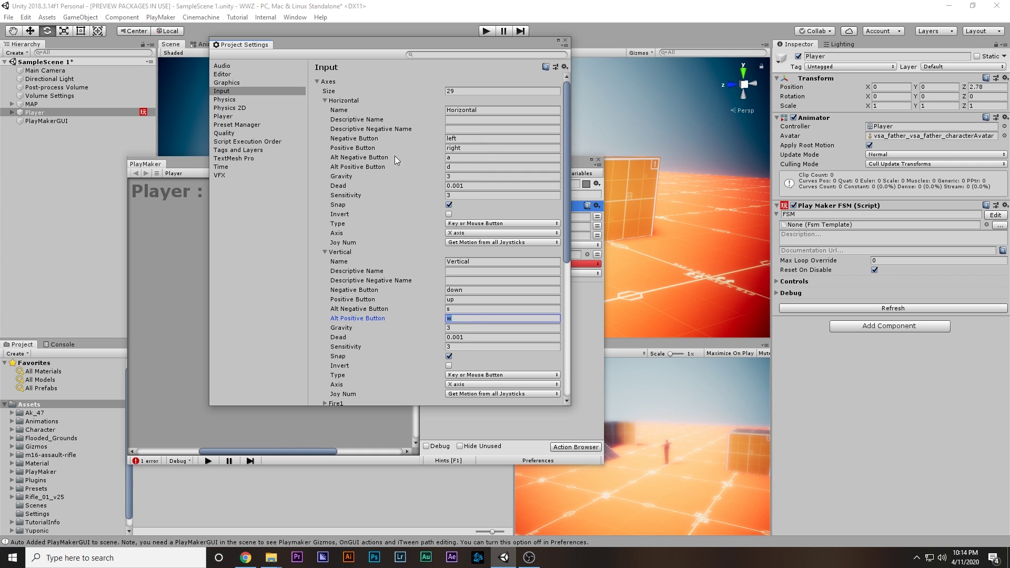
{"action": "left_click", "coordinate": [331, 101]}
{"action": "left_click", "coordinate": [334, 112]}
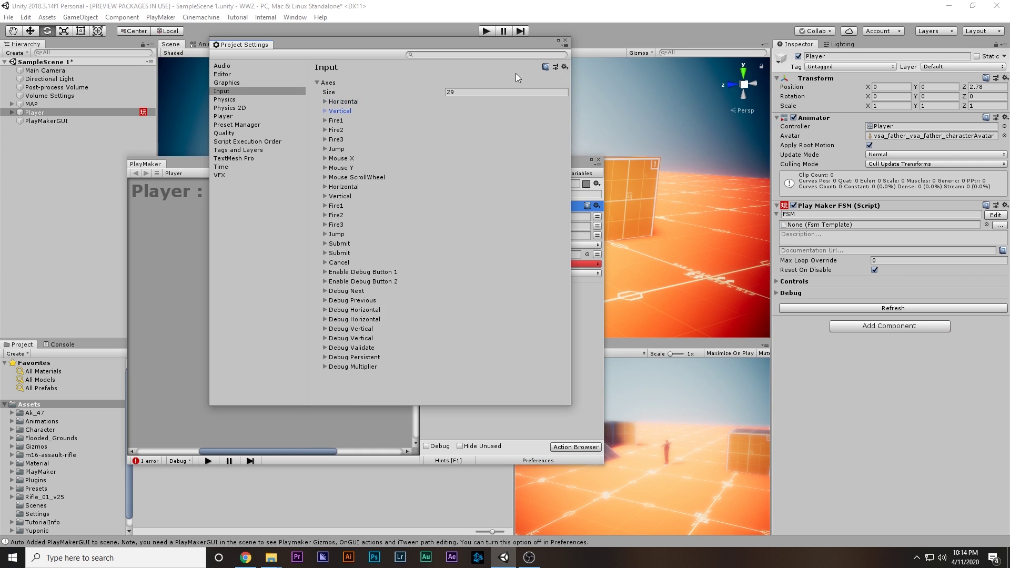
{"action": "left_click", "coordinate": [565, 41]}
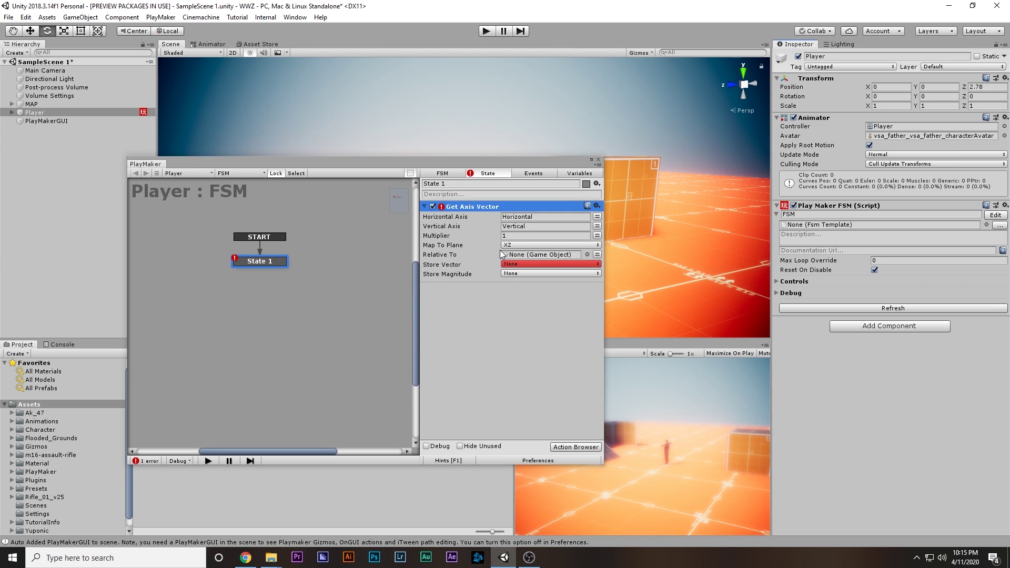
{"action": "left_click", "coordinate": [544, 225]}
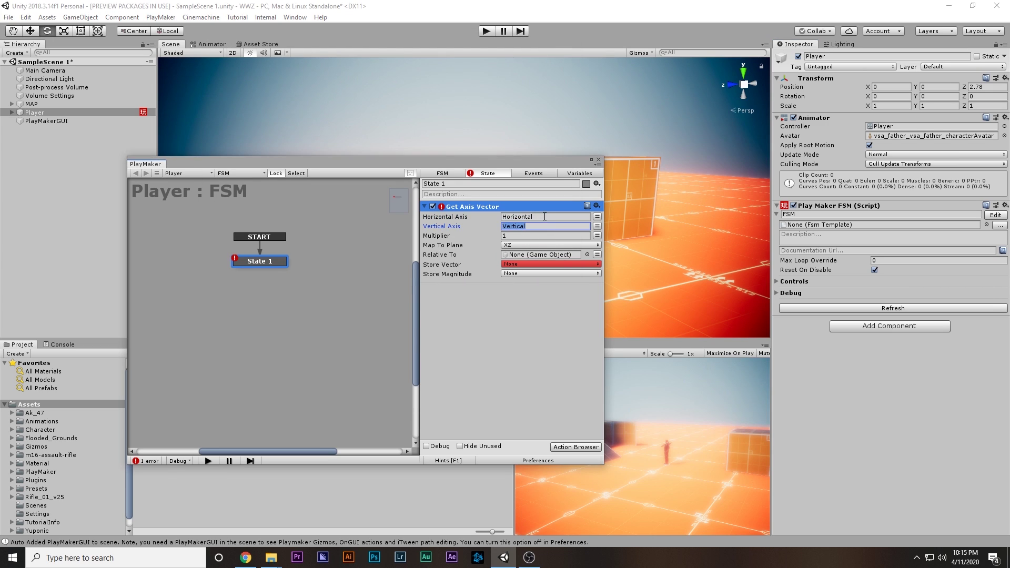
{"action": "left_click", "coordinate": [545, 217]}
{"action": "left_click", "coordinate": [548, 225]}
{"action": "left_click", "coordinate": [548, 217]}
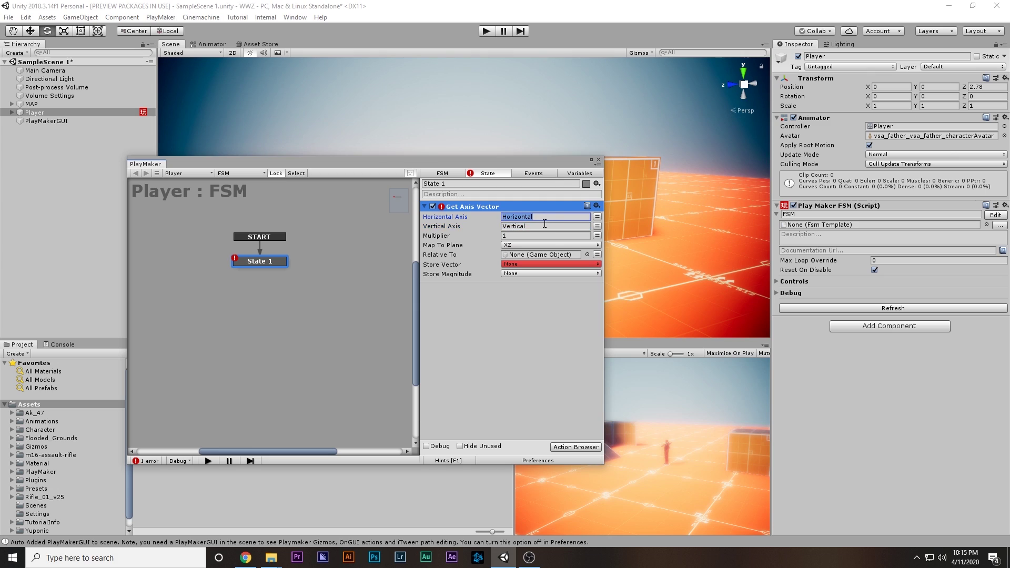
{"action": "left_click", "coordinate": [547, 225]}
Step: Store the Get Axis Vector action's vector in a new variable named "Input vector"
{"action": "left_click", "coordinate": [506, 265]}
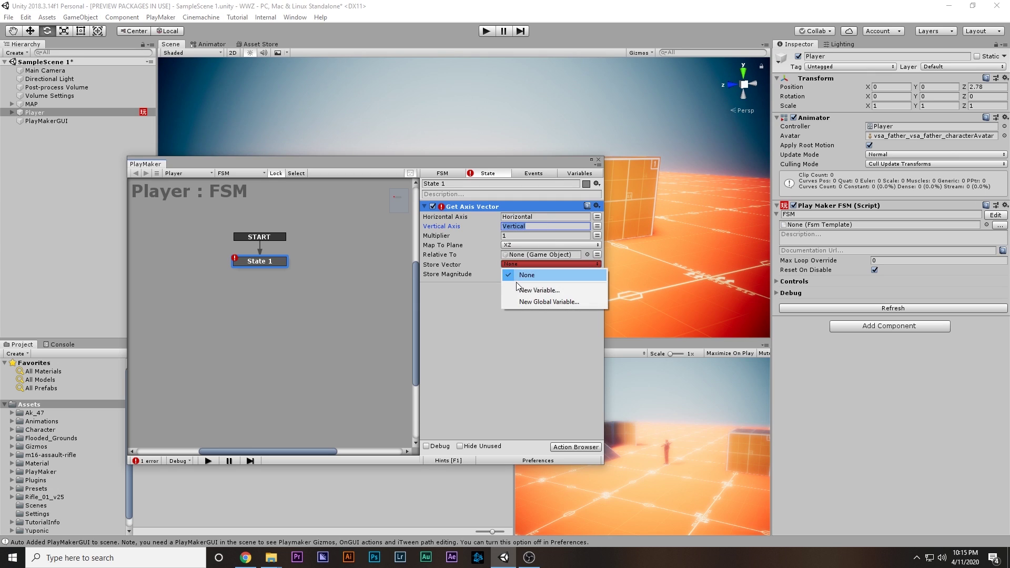
{"action": "left_click", "coordinate": [524, 290]}
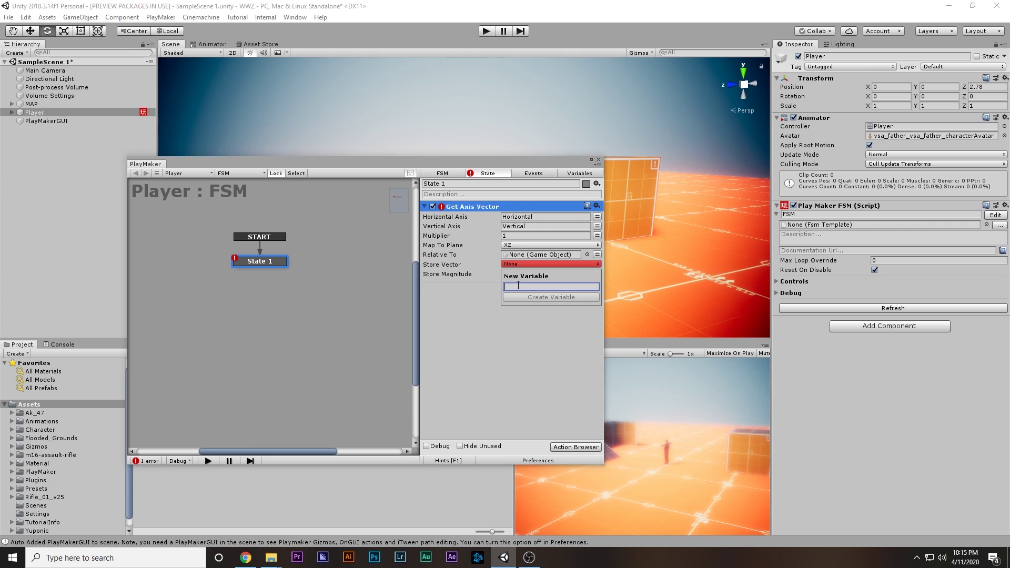
{"action": "type", "text": "In"}
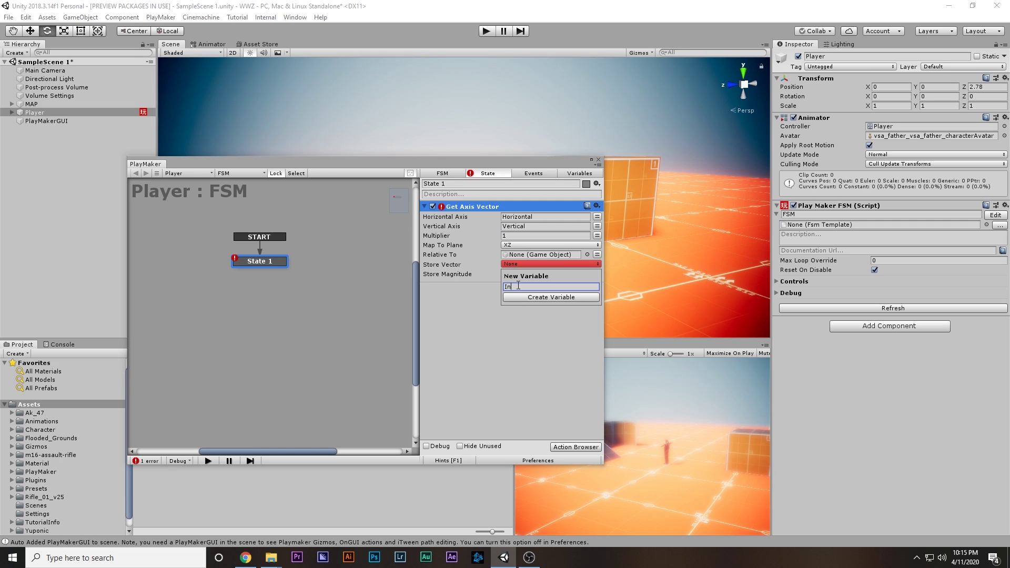
{"action": "type", "text": "put vector"}
{"action": "key", "text": "Return"}
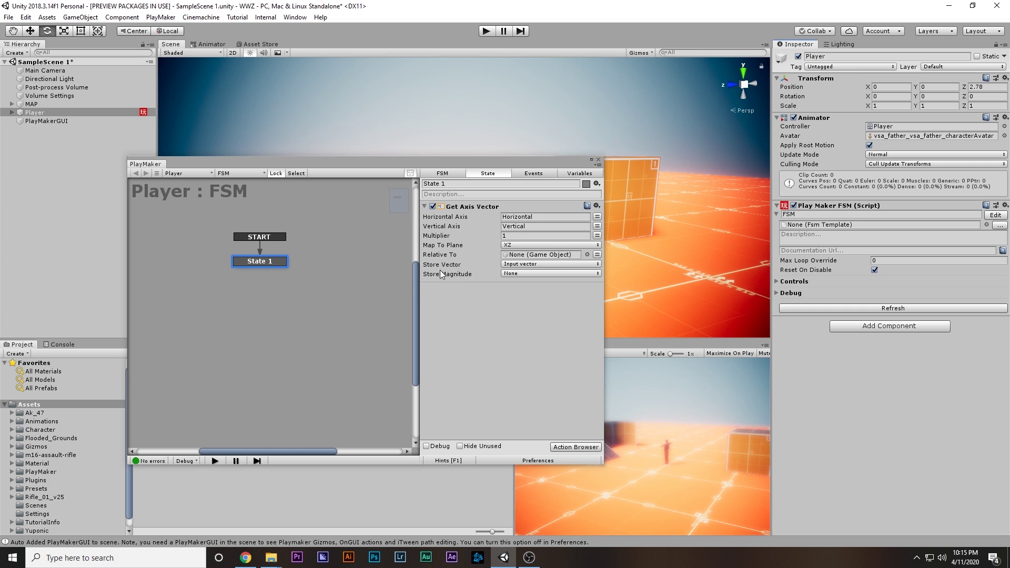
Step: Store the Get Axis Vector action's magnitude in a new variable named "Input mag"
{"action": "left_click", "coordinate": [507, 274]}
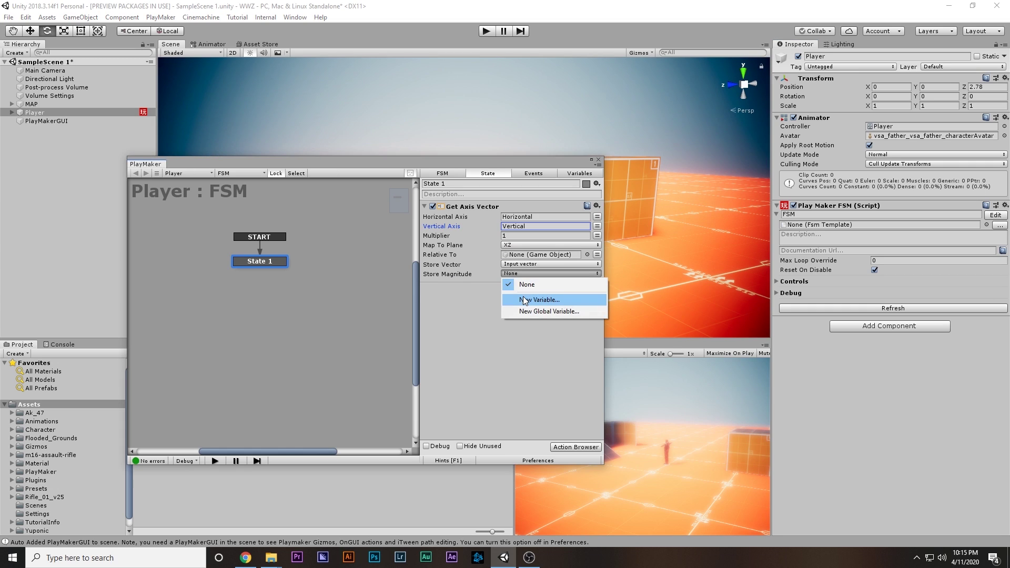
{"action": "left_click", "coordinate": [524, 300]}
{"action": "type", "text": "Input mag"}
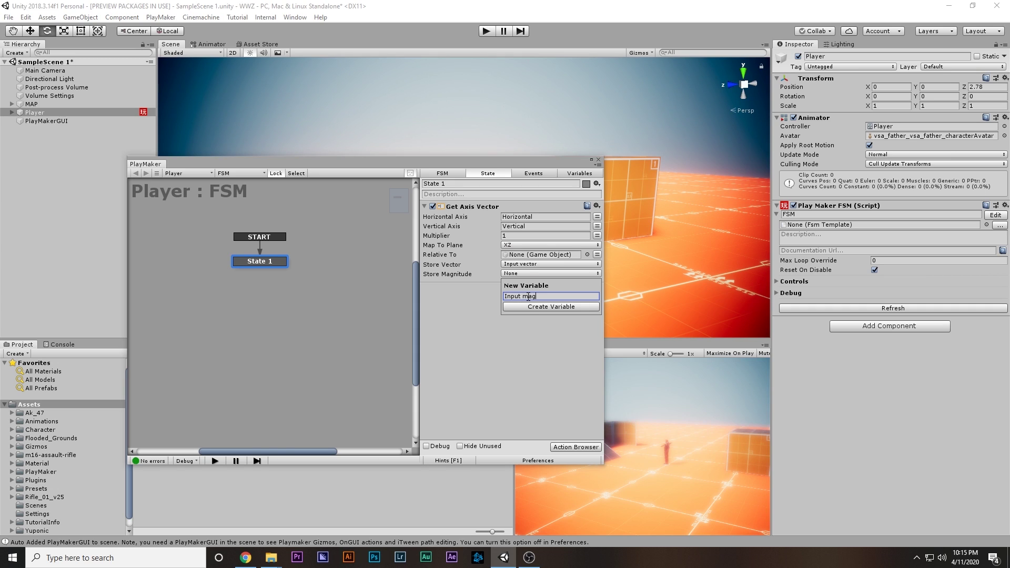
{"action": "key", "text": "Return"}
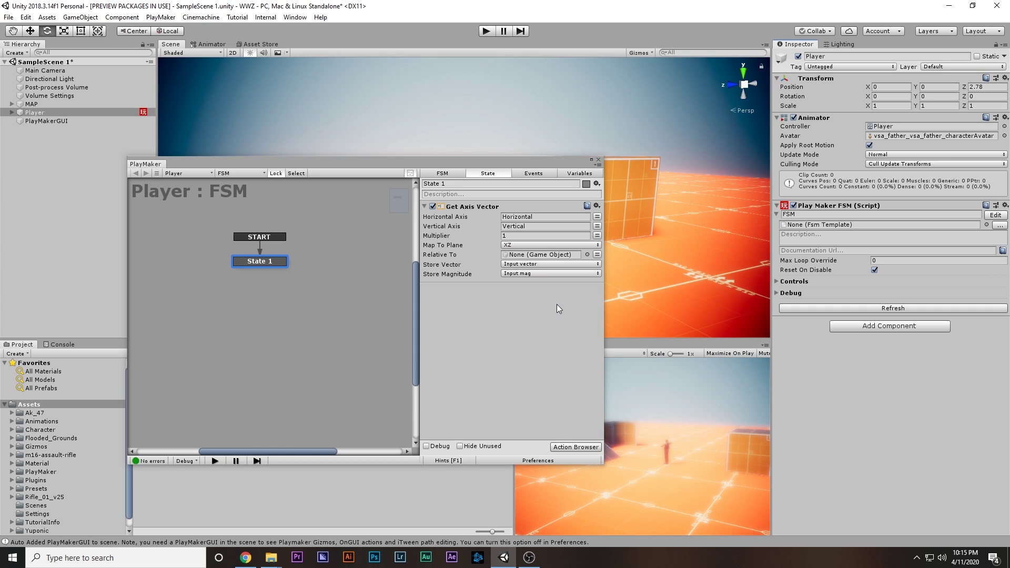
Step: Expose the Input mag variable in the Inspector and expand the Player FSM component's Controls section
{"action": "left_click", "coordinate": [578, 174]}
{"action": "left_click", "coordinate": [443, 206]}
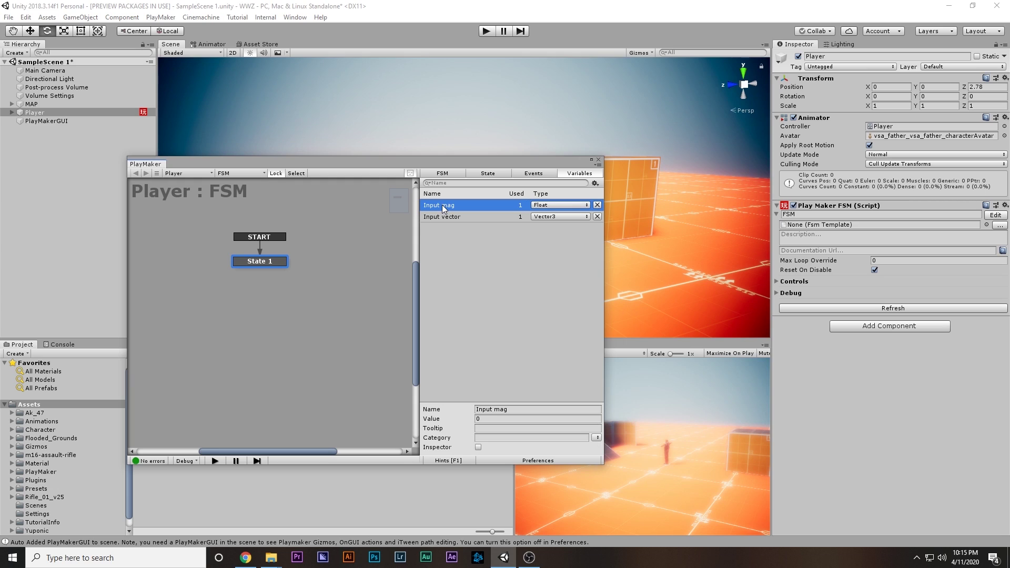
{"action": "left_click", "coordinate": [478, 447]}
{"action": "left_click", "coordinate": [777, 283]}
{"action": "left_click", "coordinate": [890, 295]}
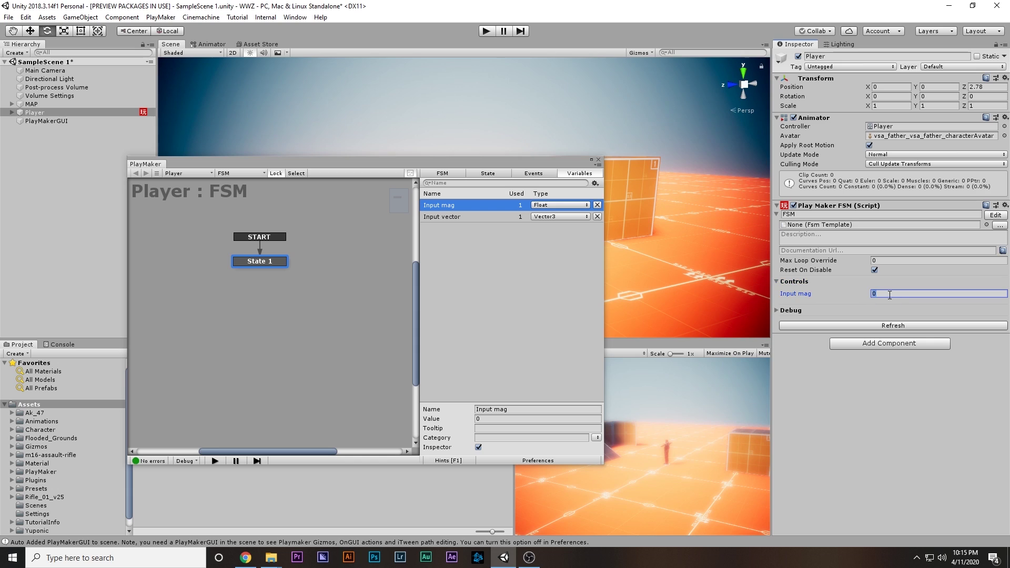
Step: Run the scene and test forward movement input while watching the Input mag value in the Player FSM's Controls section
{"action": "left_click", "coordinate": [491, 30]}
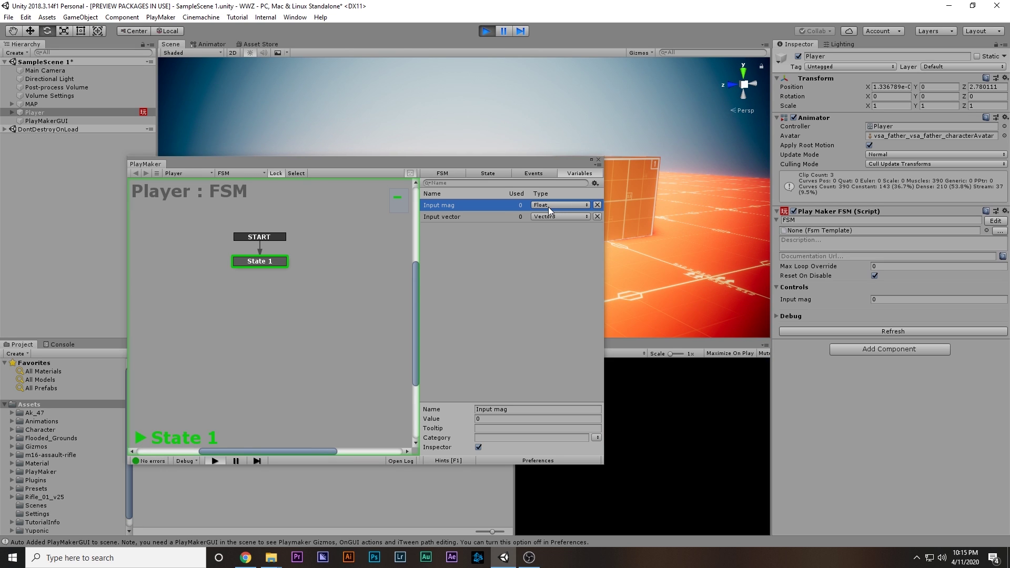
{"action": "left_click", "coordinate": [890, 299]}
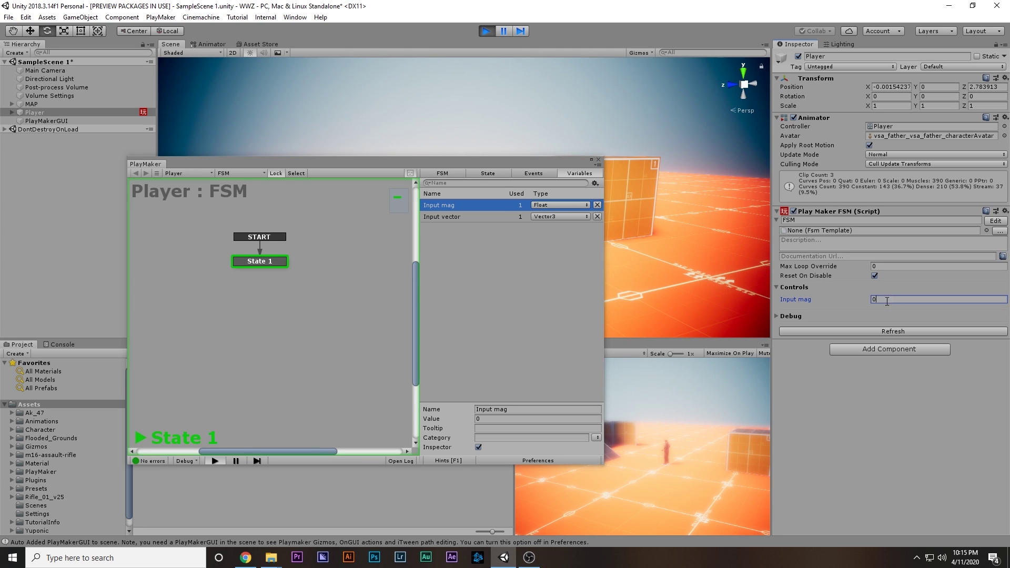
{"action": "left_click", "coordinate": [485, 175]}
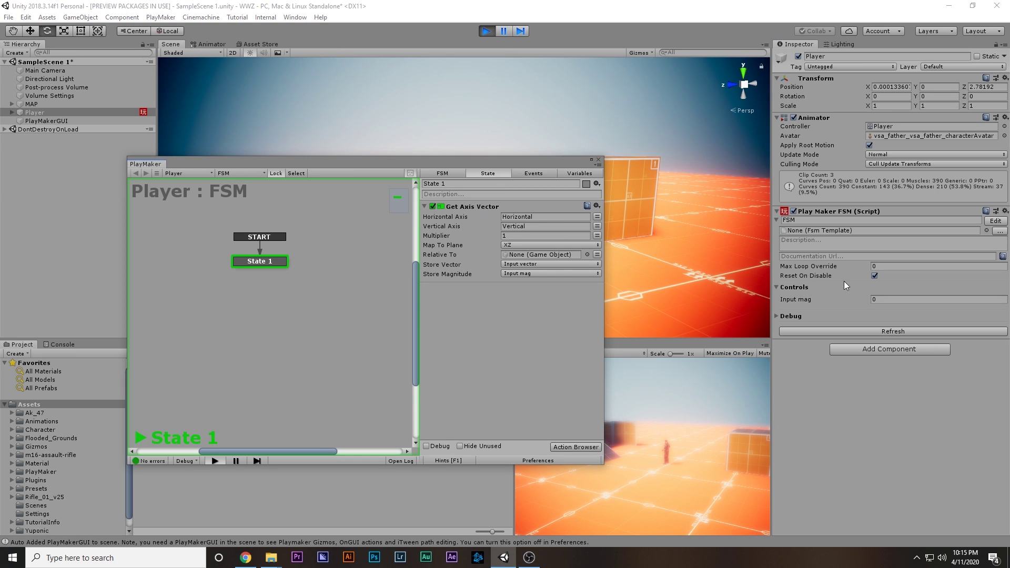
{"action": "left_click", "coordinate": [884, 299]}
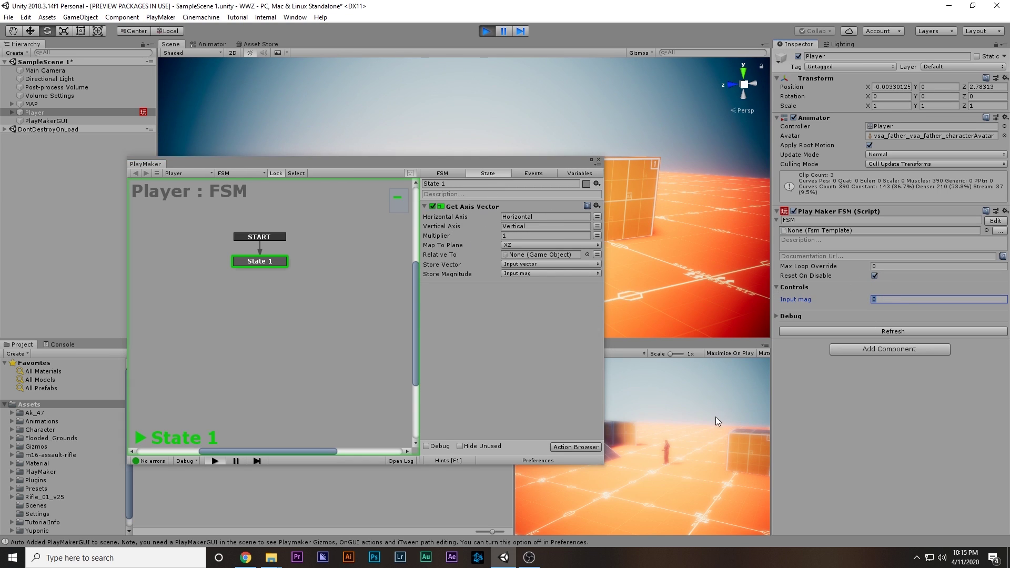
{"action": "left_click", "coordinate": [667, 446]}
{"action": "key", "text": "w"}
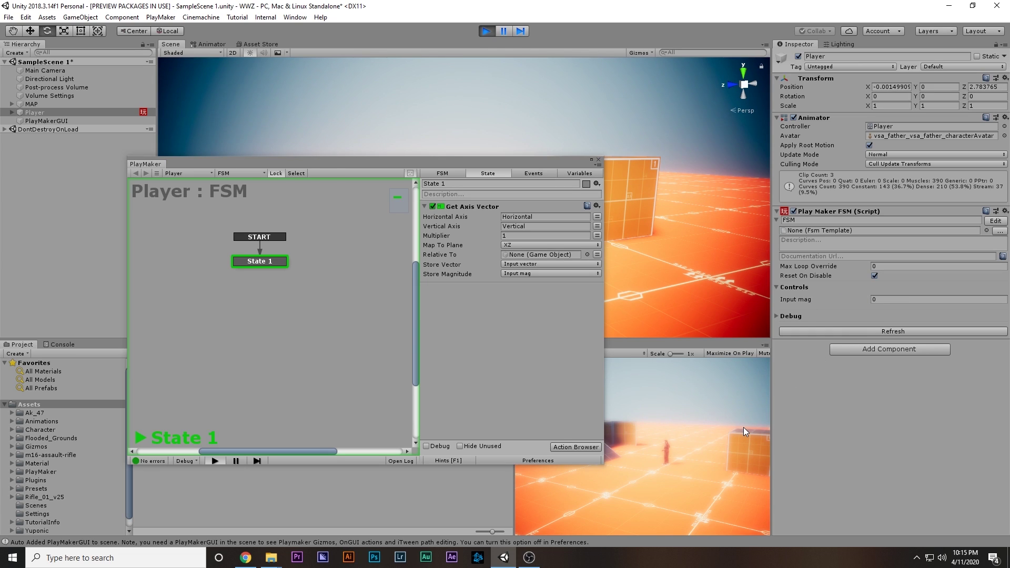
{"action": "key", "text": "w"}
{"action": "key", "text": "w"}
Step: Expose the Input vector variable in the Inspector while the scene is running
{"action": "left_click", "coordinate": [583, 173]}
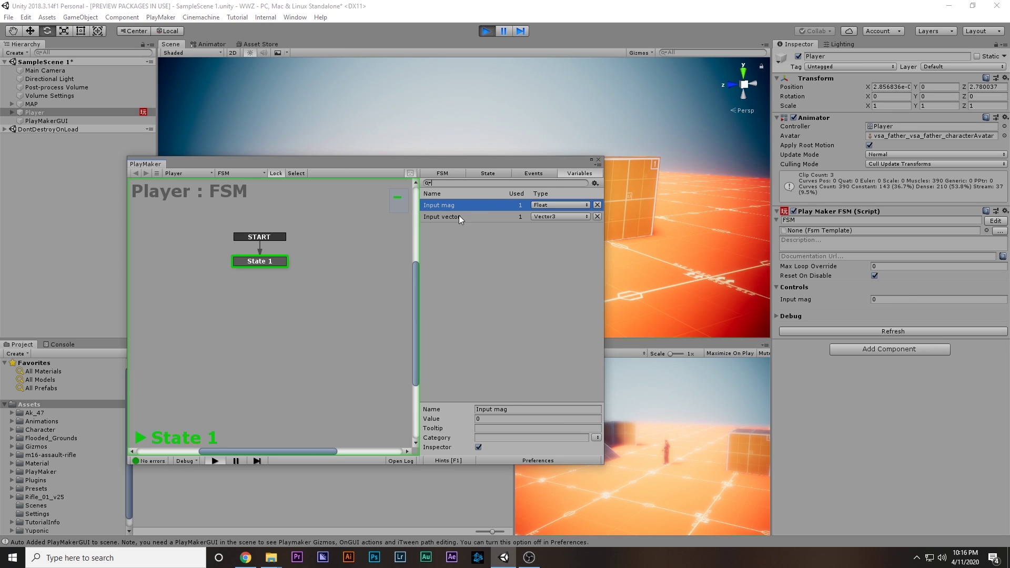
{"action": "left_click", "coordinate": [459, 216]}
{"action": "left_click", "coordinate": [478, 447]}
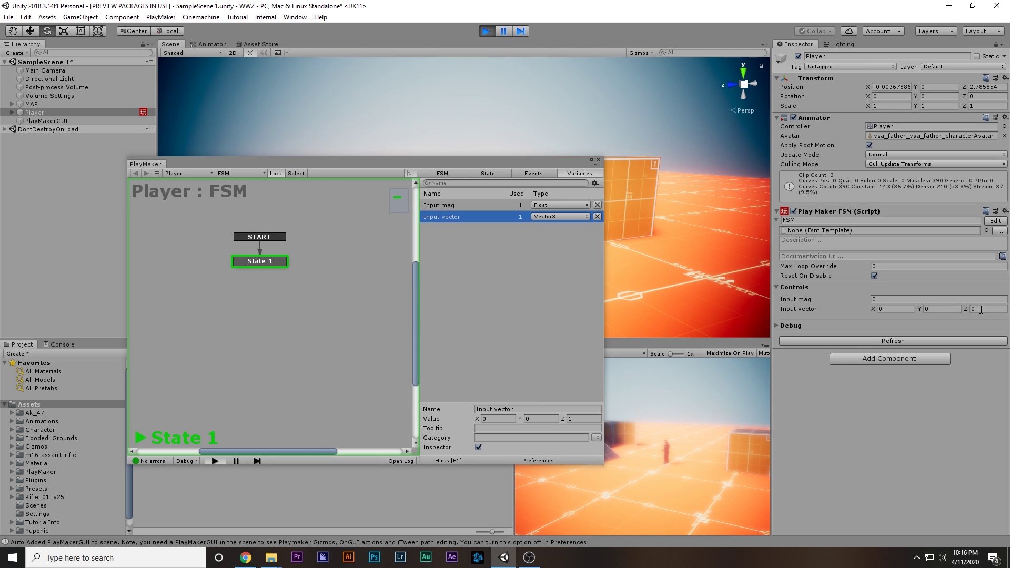
Step: Test backward, sideways and forward movement input while watching the Input vector values, and stop the running scene
{"action": "key", "text": "s"}
{"action": "key", "text": "a"}
{"action": "key", "text": "d"}
{"action": "key", "text": "w"}
{"action": "key", "text": "a"}
{"action": "left_click", "coordinate": [487, 31]}
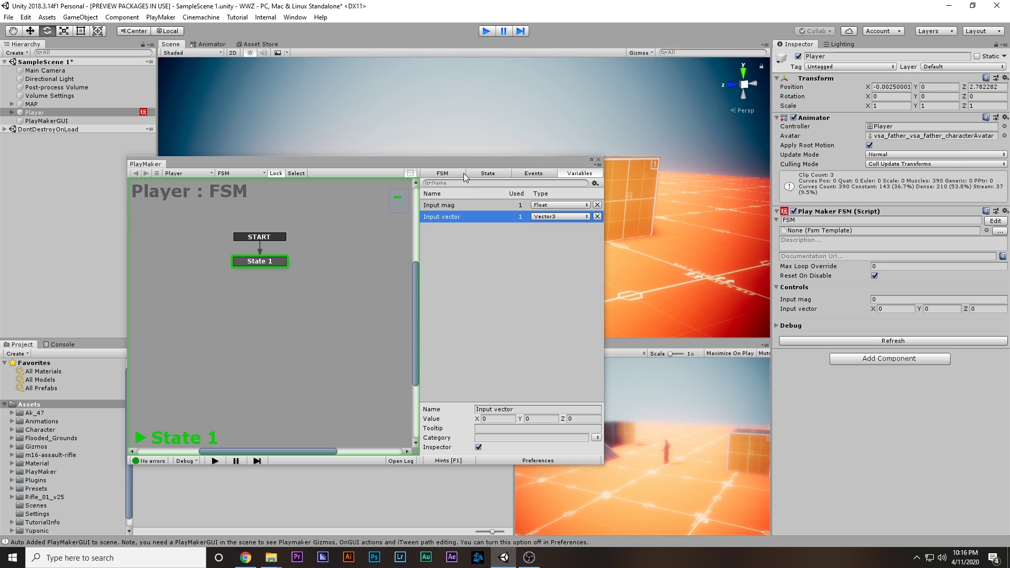
Step: Check the Mag parameter in the Animator and add a Set Animator Float action to State 1 of the Player FSM
{"action": "left_click", "coordinate": [487, 173]}
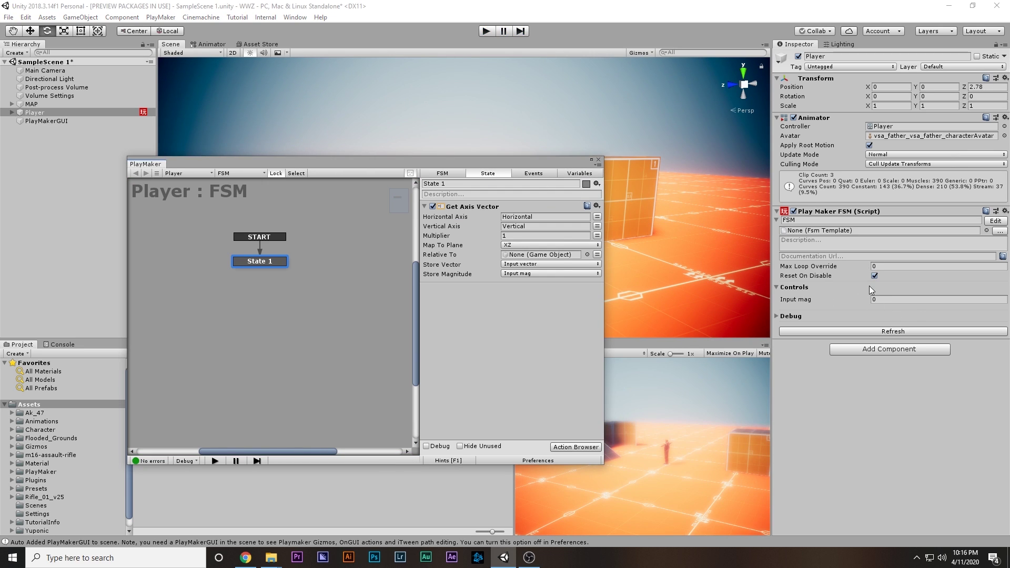
{"action": "left_click", "coordinate": [222, 45]}
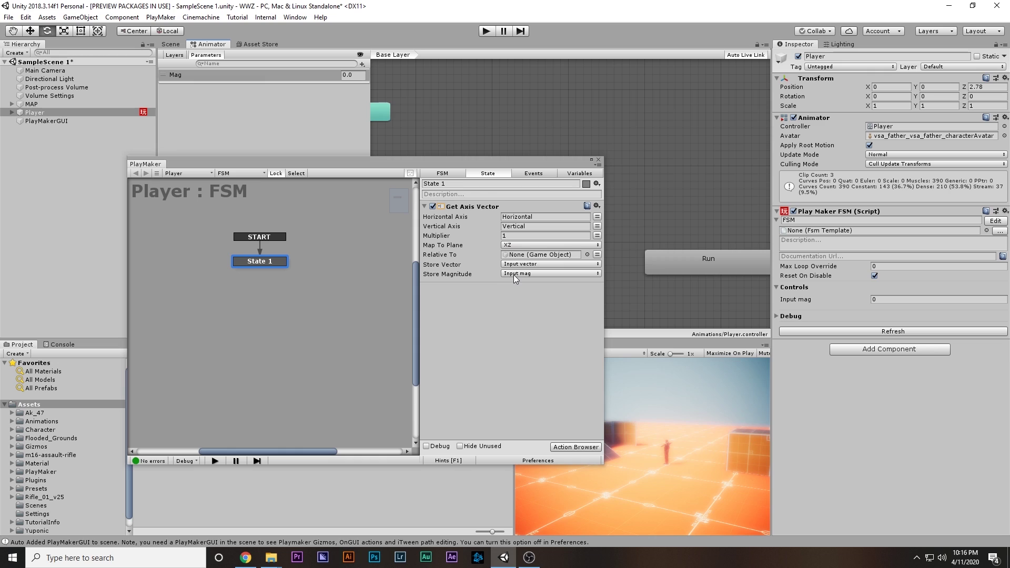
{"action": "key", "text": "grave"}
{"action": "type", "text": "se"}
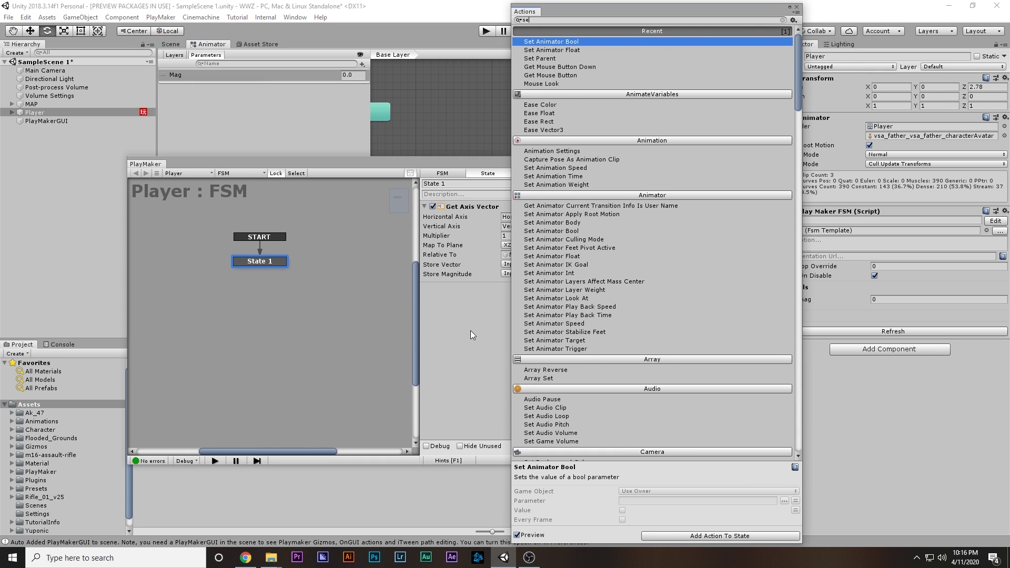
{"action": "double_click", "coordinate": [575, 52]}
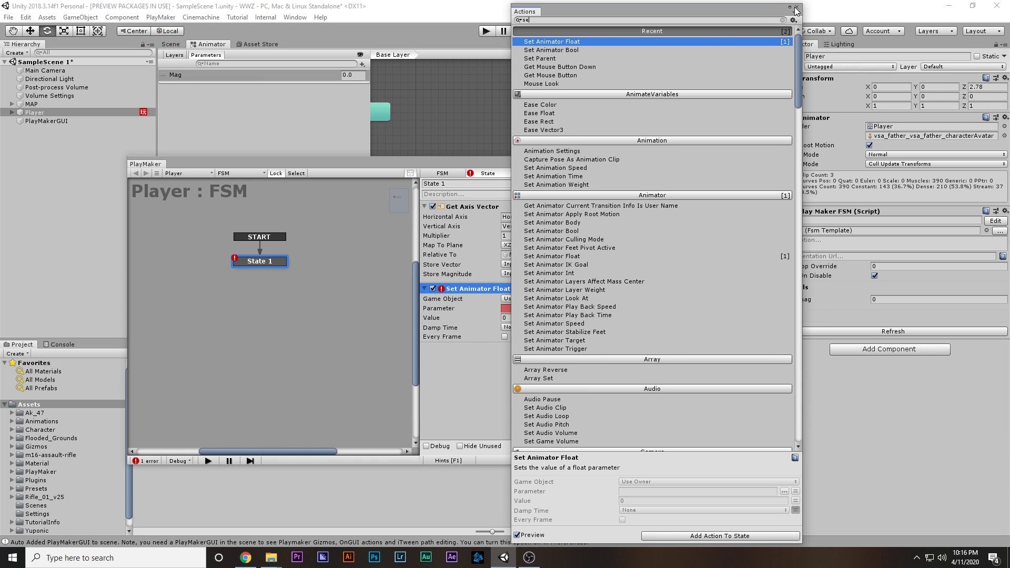
Step: Configure the Set Animator Float action with parameter Mag and value Input mag, updating every frame
{"action": "left_click", "coordinate": [796, 9]}
{"action": "left_click", "coordinate": [586, 309]}
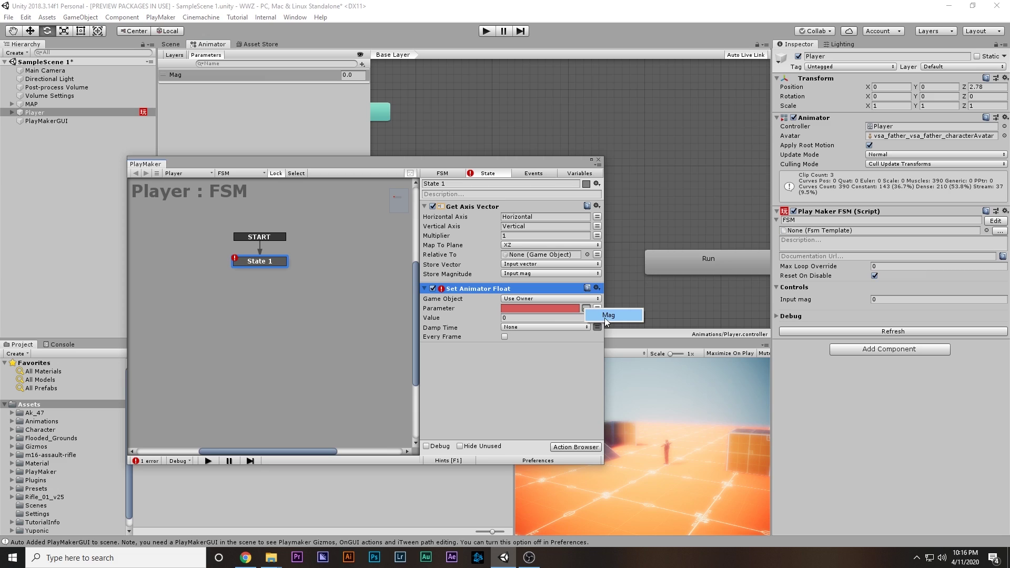
{"action": "left_click", "coordinate": [608, 316]}
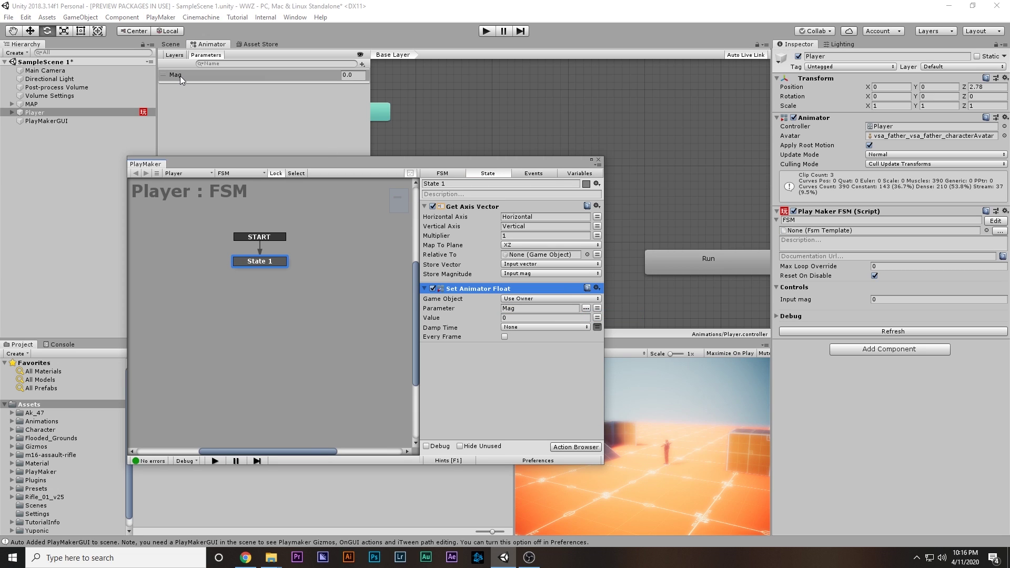
{"action": "left_click", "coordinate": [597, 318]}
{"action": "left_click", "coordinate": [531, 340]}
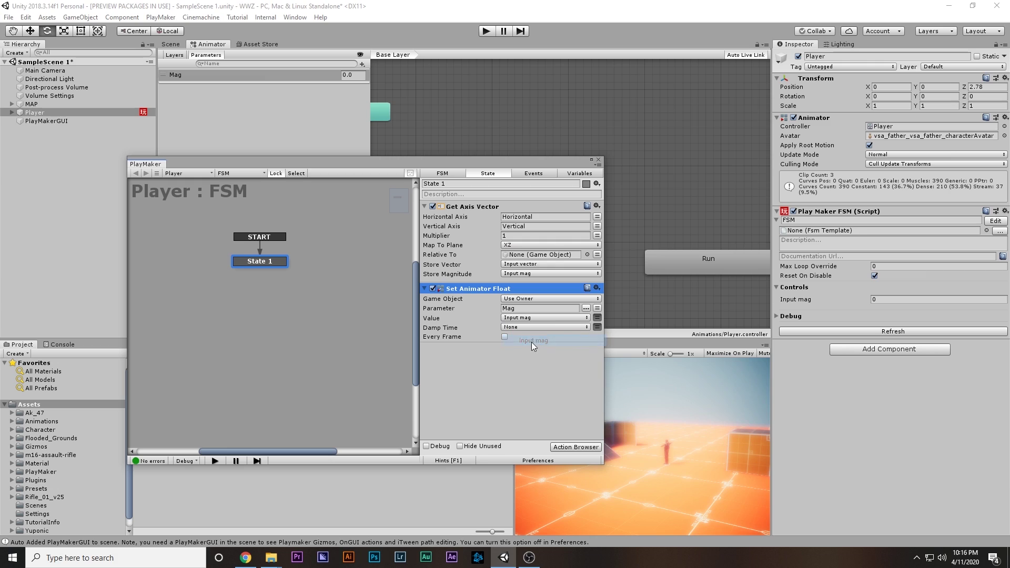
{"action": "left_click", "coordinate": [504, 336]}
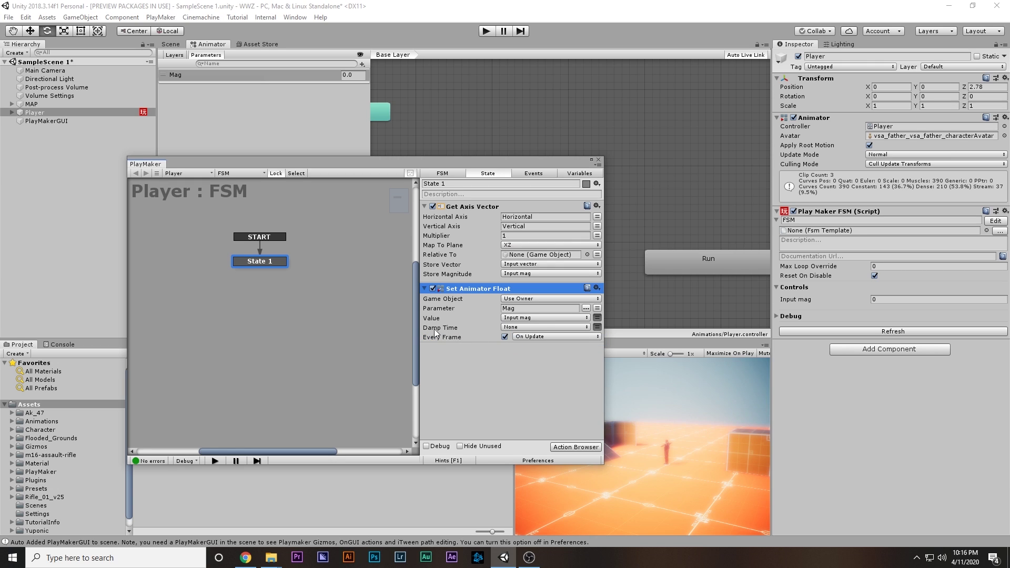
Step: Play-test the scene by walking the player forward, and stop play mode
{"action": "left_click_drag", "start_coordinate": [465, 159], "coordinate": [464, 158]}
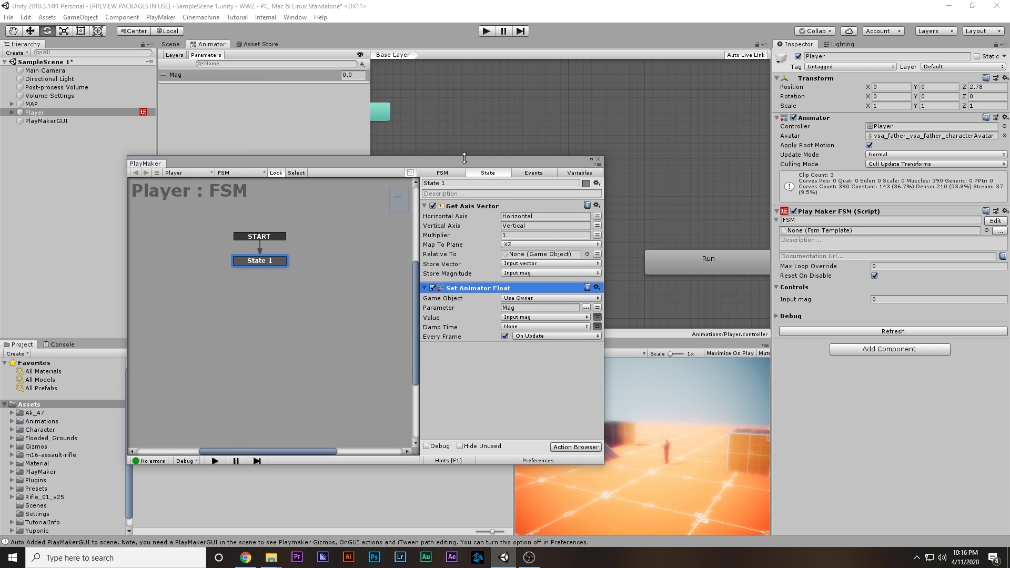
{"action": "left_click", "coordinate": [486, 31]}
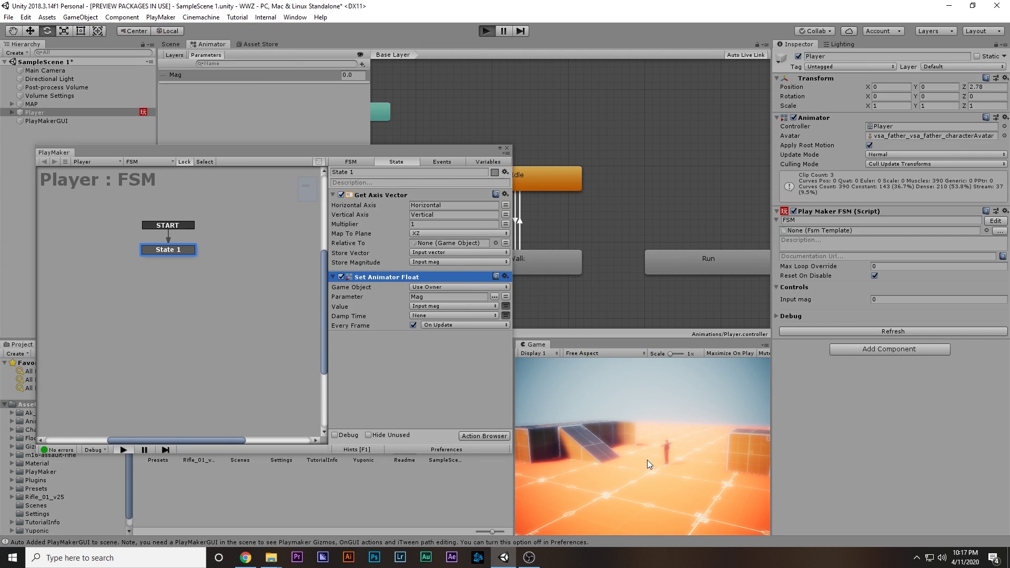
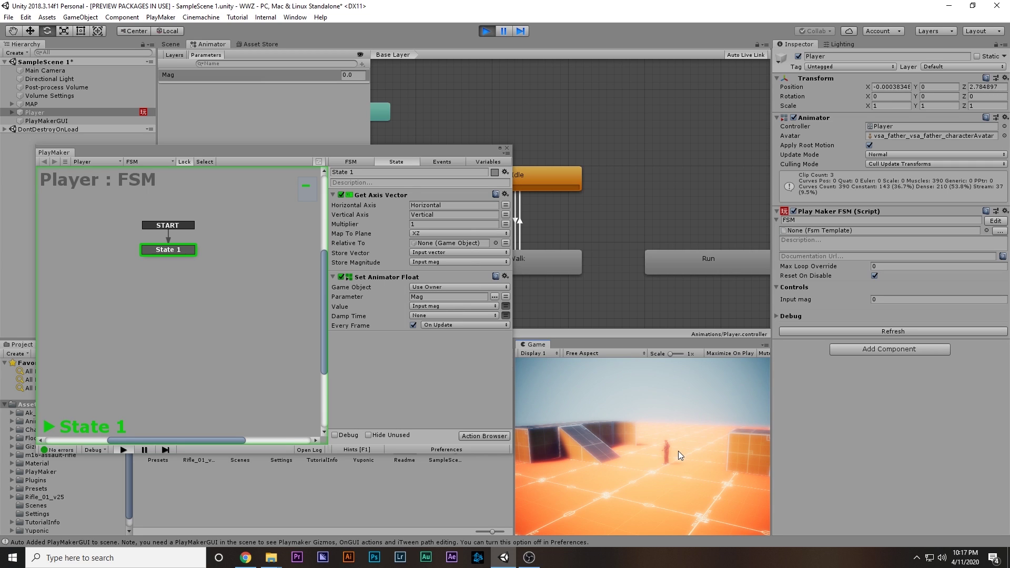
{"action": "key", "text": "w"}
{"action": "key", "text": "w"}
{"action": "left_click", "coordinate": [486, 31]}
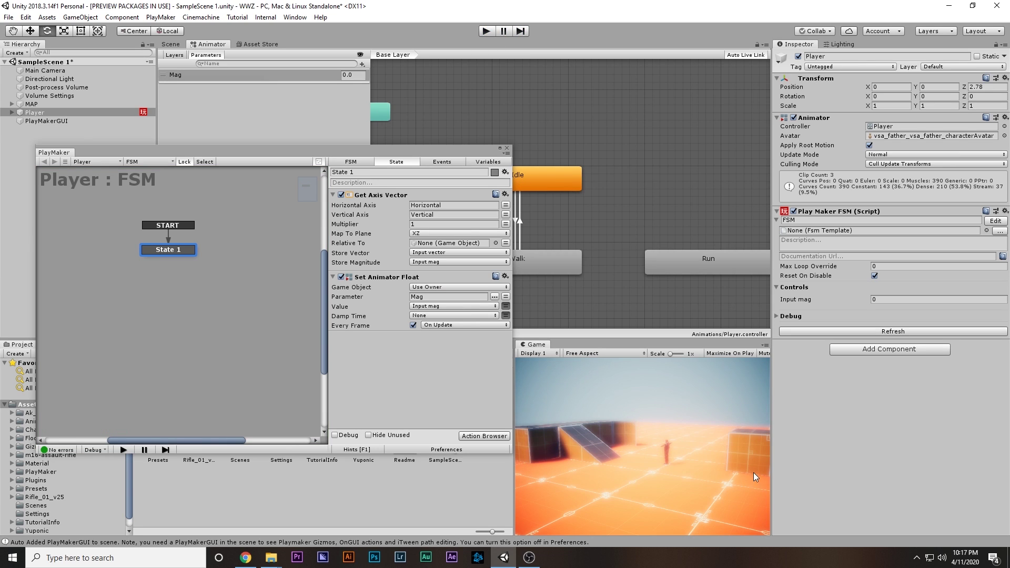
Step: Add a Smooth Look At Direction action to State 1 with Input vector as its target direction
{"action": "left_click_drag", "start_coordinate": [398, 152], "coordinate": [460, 132]}
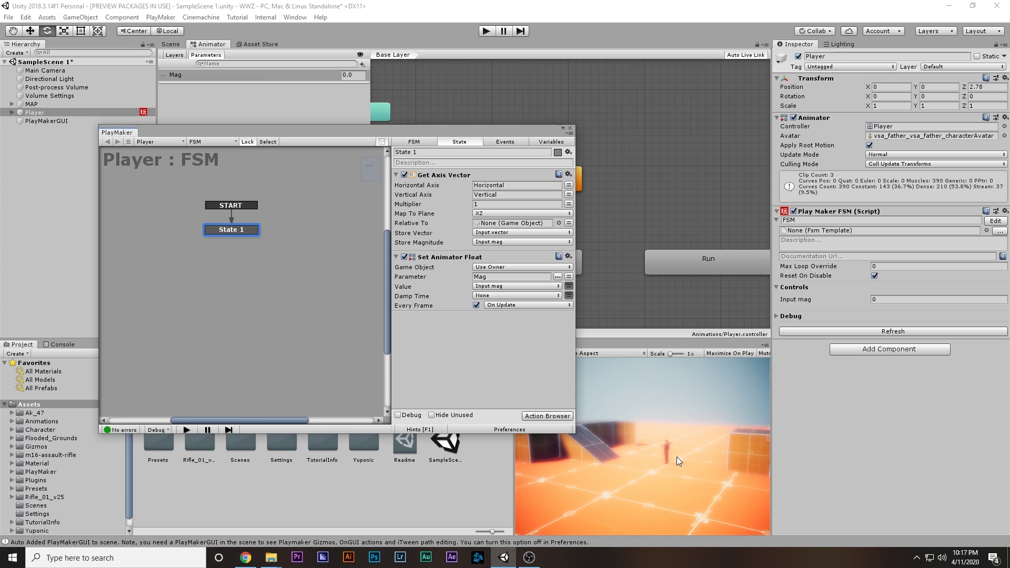
{"action": "double_click", "coordinate": [461, 362]}
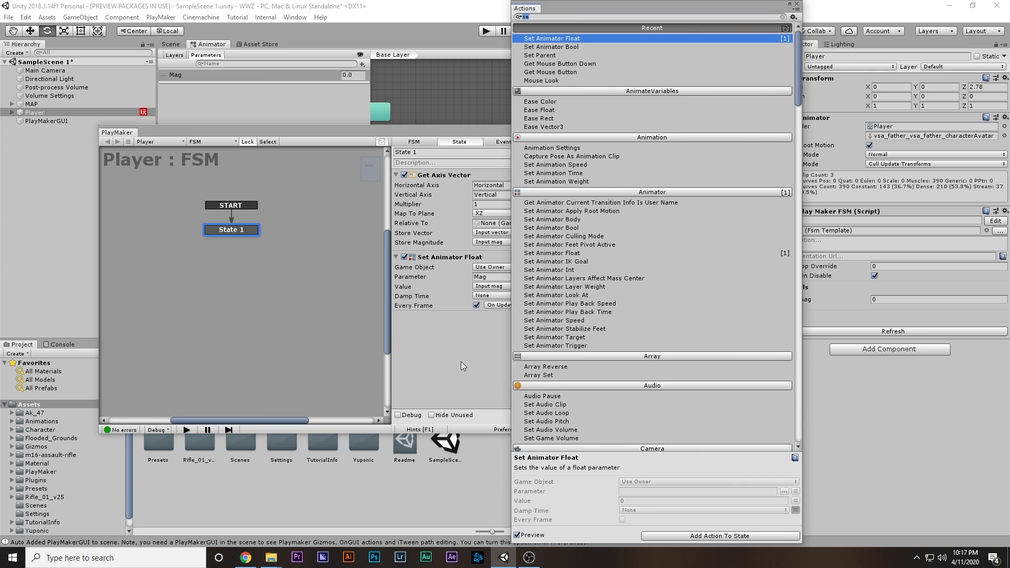
{"action": "type", "text": "smooth"}
{"action": "key", "text": "Return"}
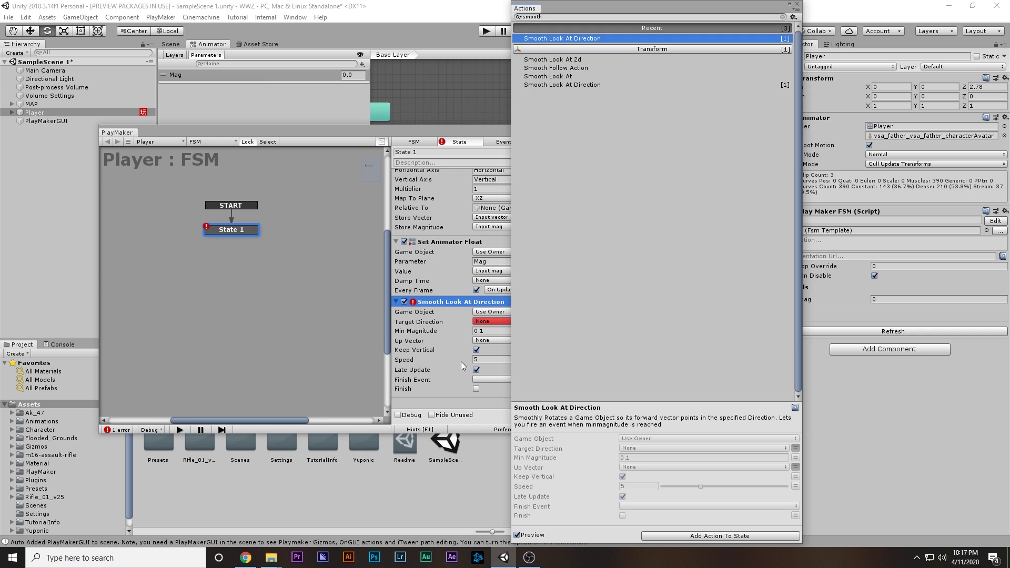
{"action": "left_click", "coordinate": [797, 3]}
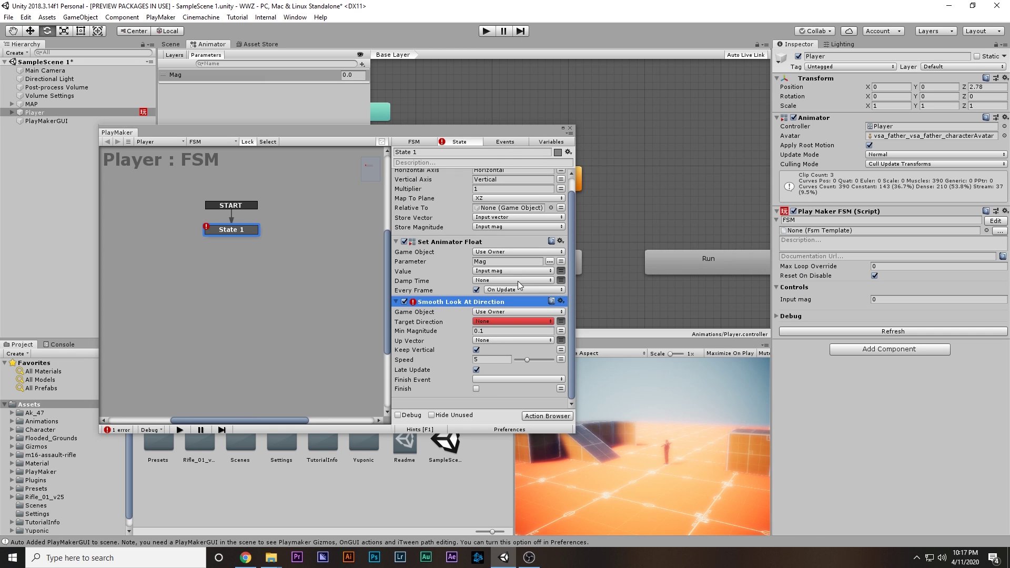
{"action": "left_click", "coordinate": [482, 321]}
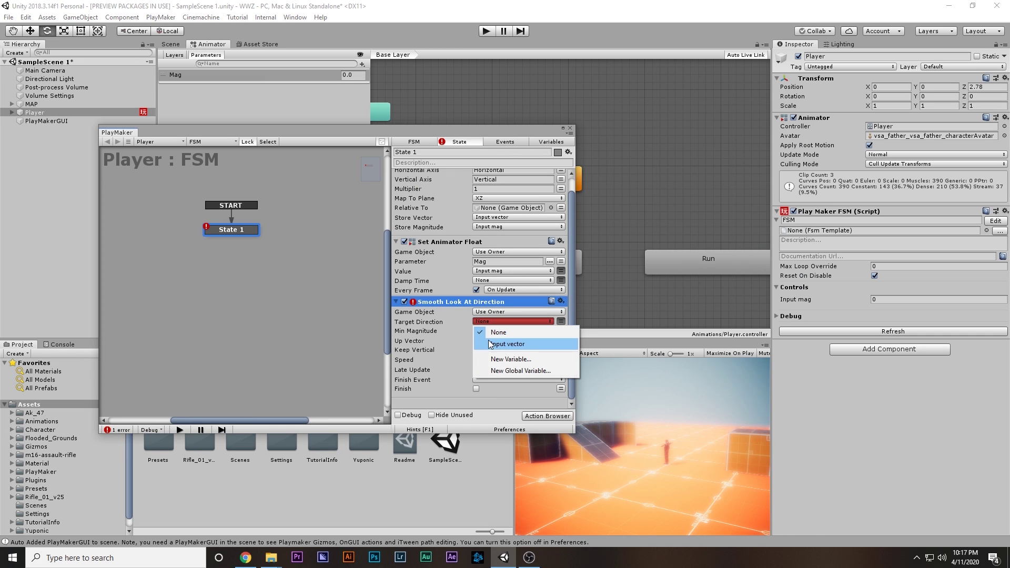
{"action": "left_click", "coordinate": [506, 344]}
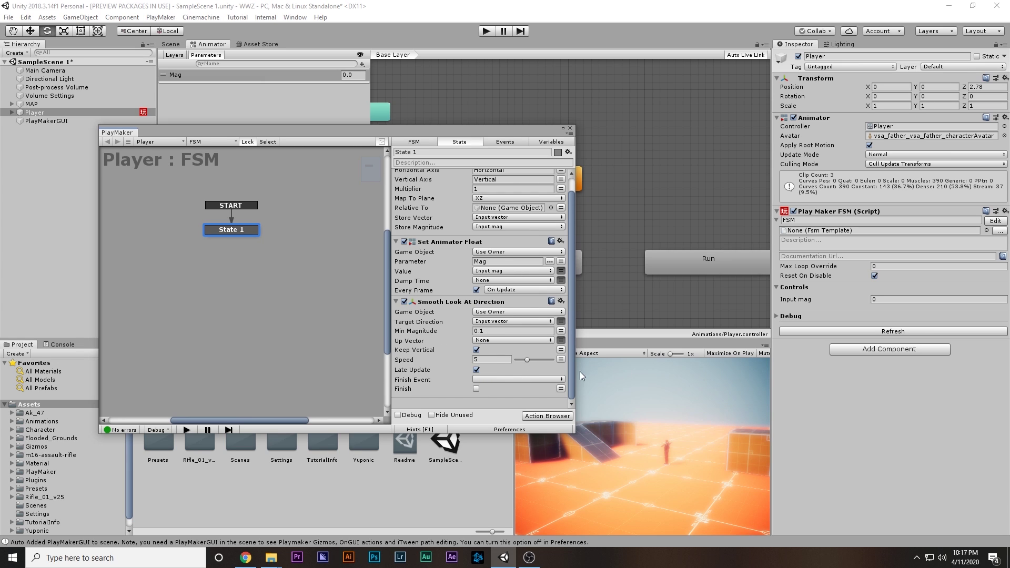
Step: Play-test the player's turning by walking it in all four directions, and stop play mode
{"action": "left_click_drag", "start_coordinate": [516, 131], "coordinate": [464, 128]}
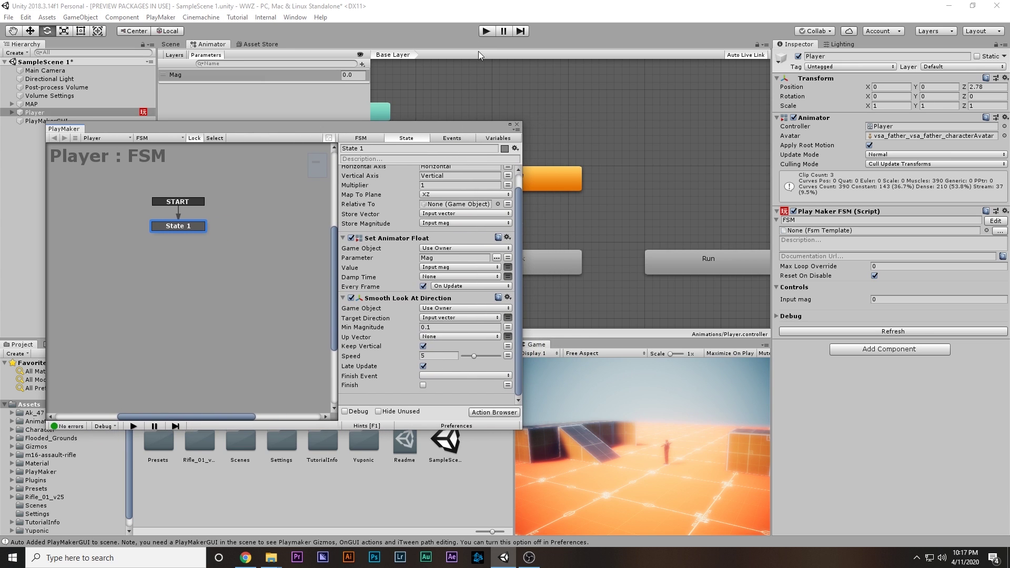
{"action": "left_click", "coordinate": [480, 31]}
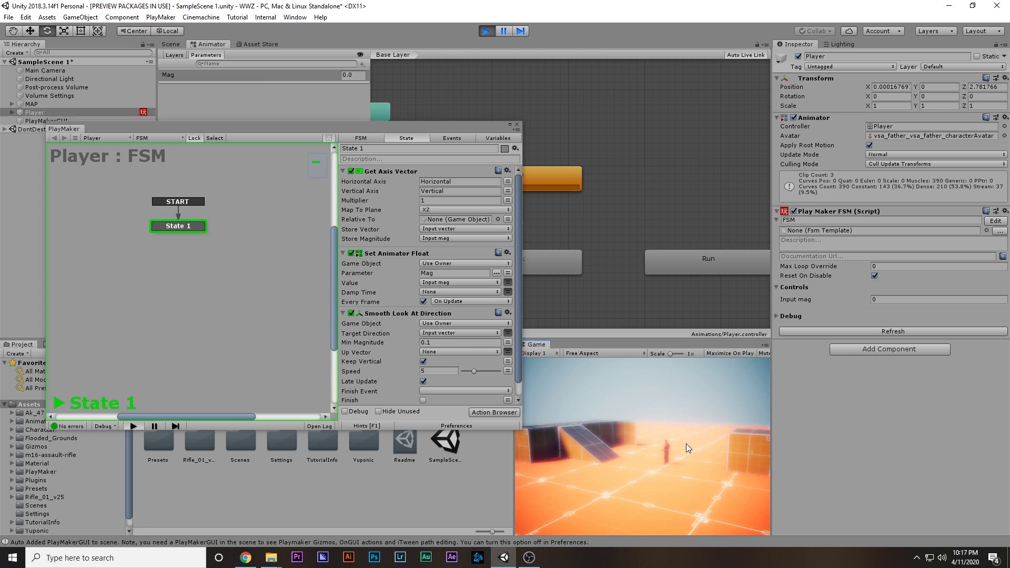
{"action": "key", "text": "a"}
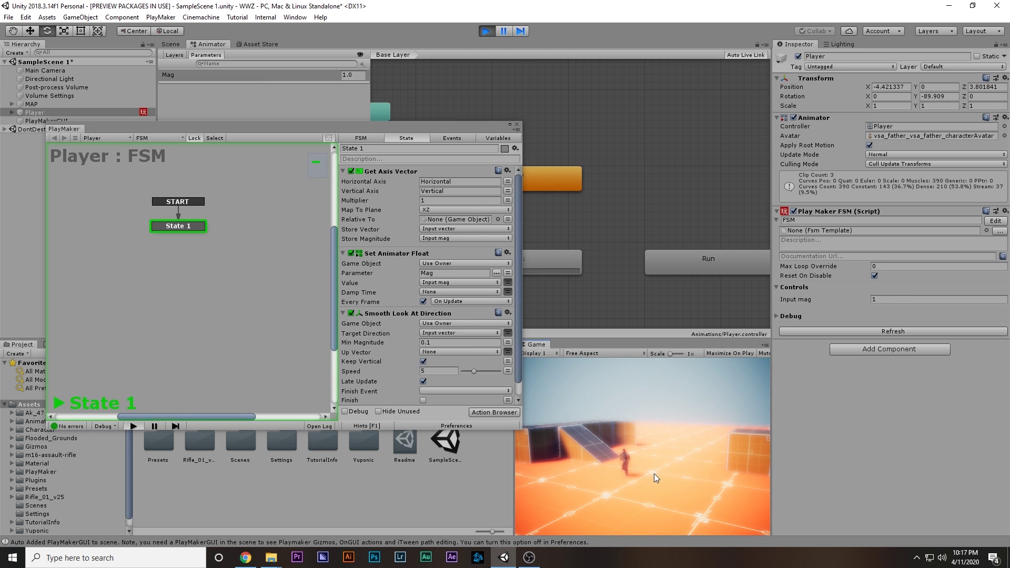
{"action": "key", "text": "s"}
{"action": "key", "text": "d"}
{"action": "key", "text": "w"}
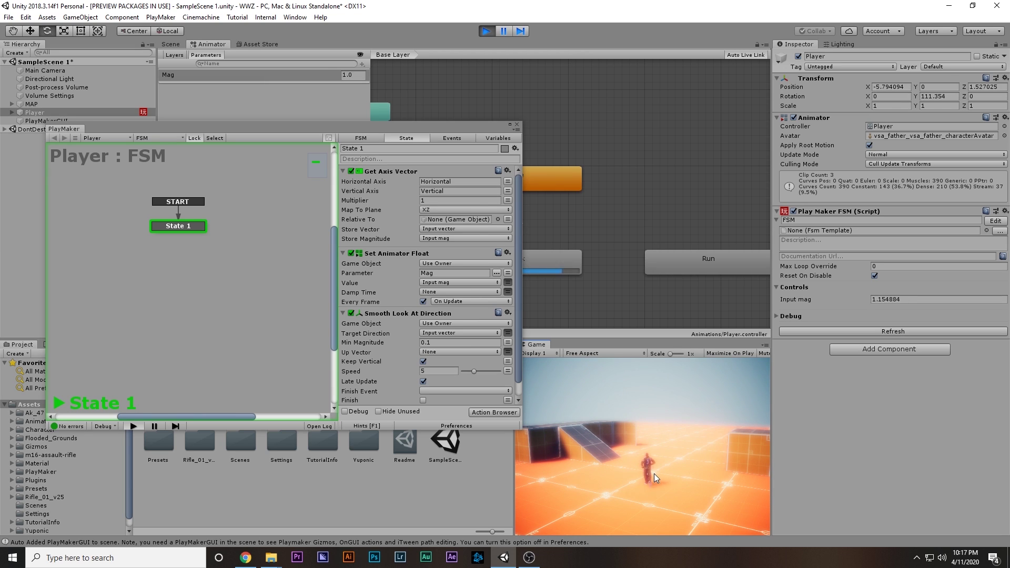
{"action": "key", "text": "d"}
{"action": "key", "text": "s"}
{"action": "key", "text": "d"}
{"action": "key", "text": "s"}
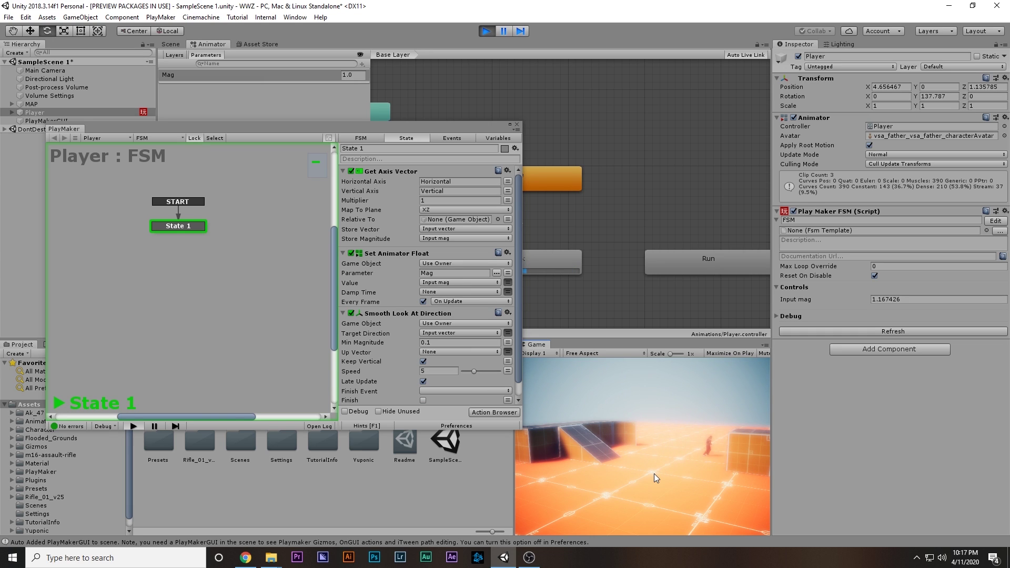
{"action": "key", "text": "a"}
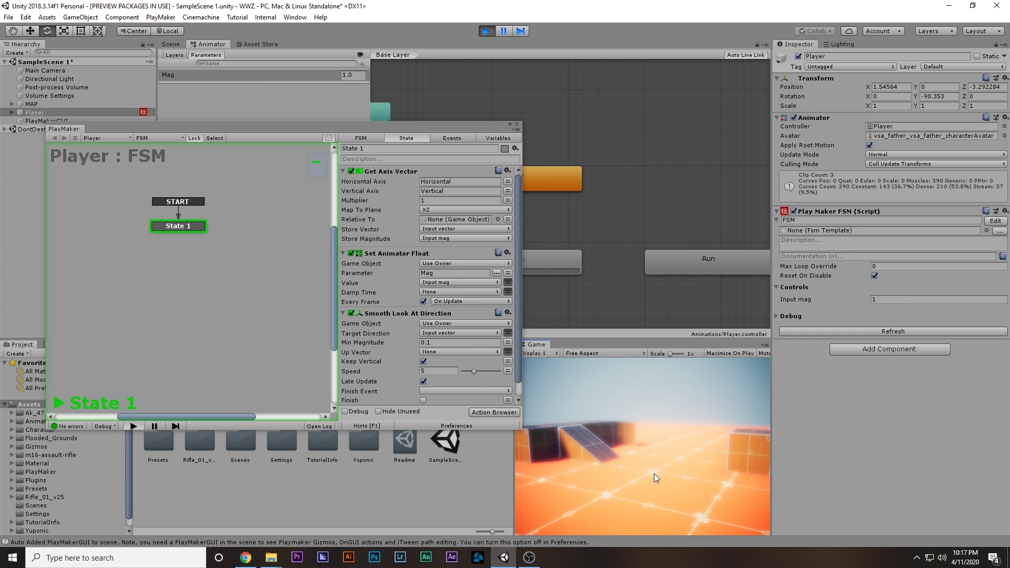
{"action": "key", "text": "w"}
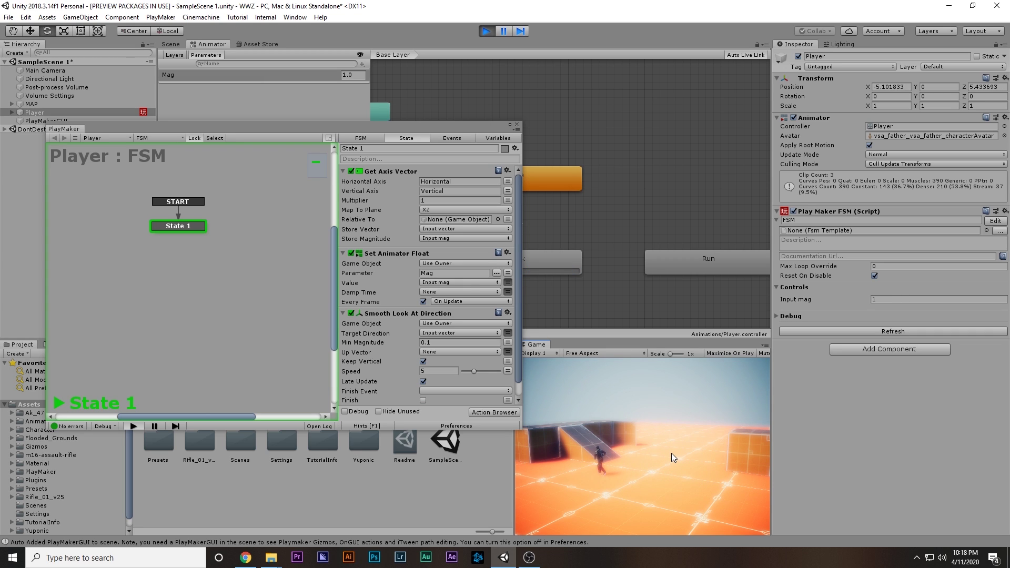
{"action": "key", "text": "d"}
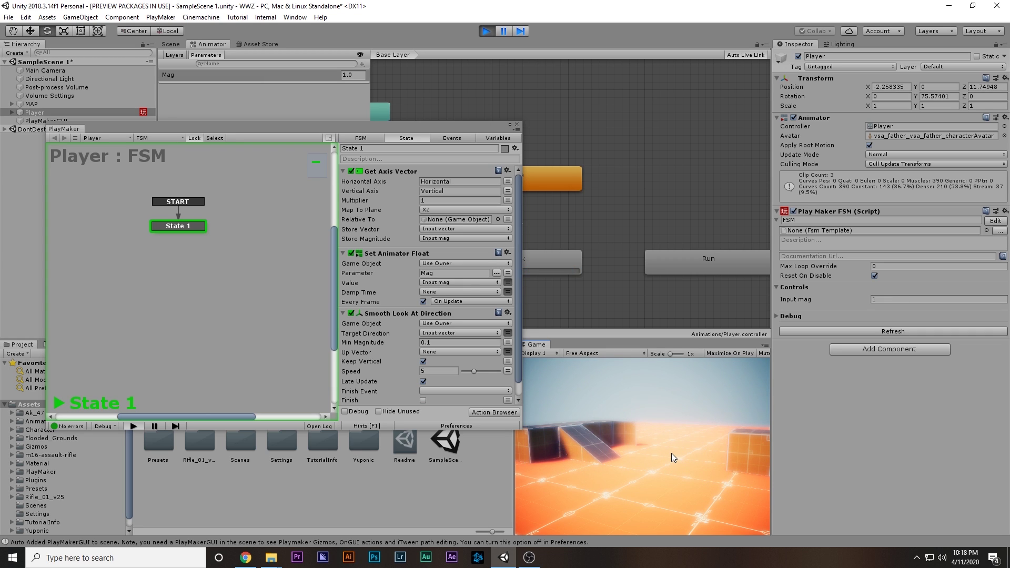
{"action": "key", "text": "s"}
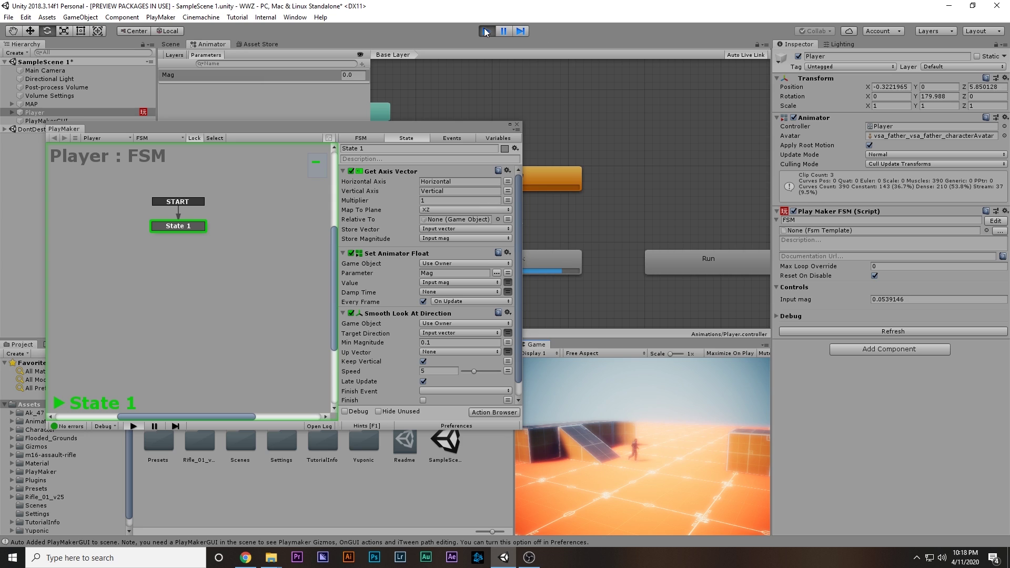
{"action": "left_click", "coordinate": [485, 32]}
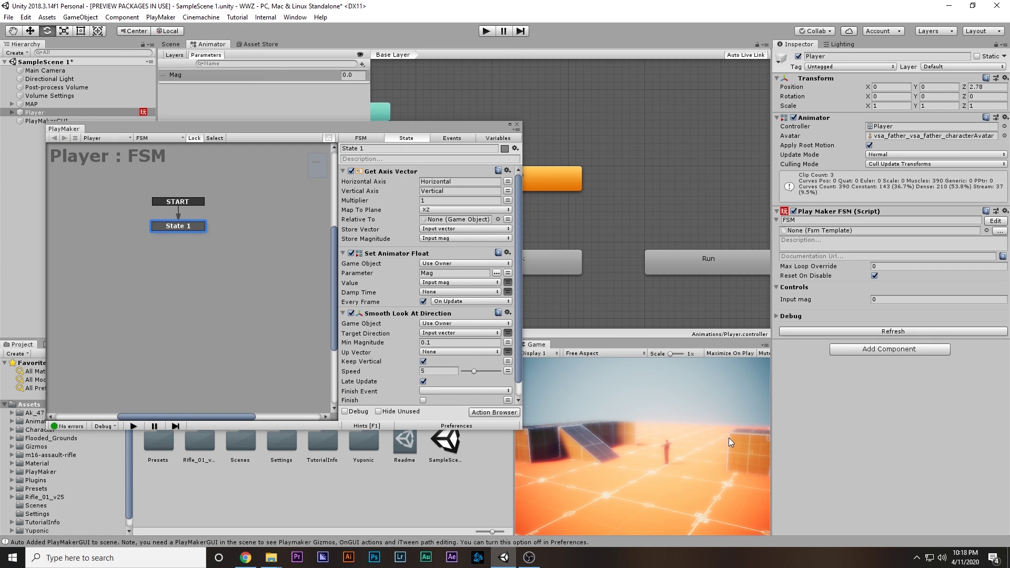
Step: Close the PlayMaker editor and create an empty child object under Player in the scene
{"action": "left_click", "coordinate": [517, 125]}
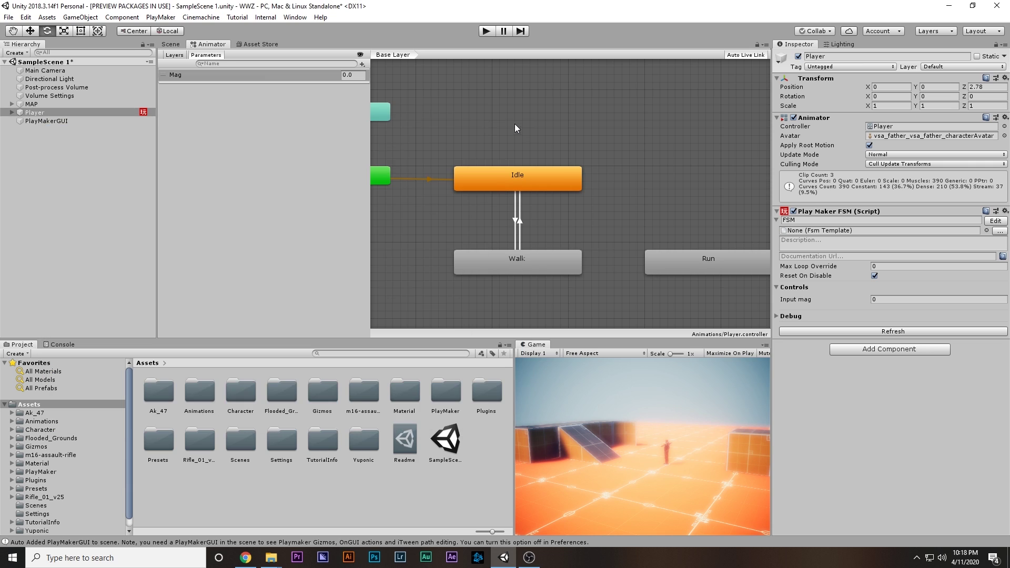
{"action": "left_click", "coordinate": [171, 44]}
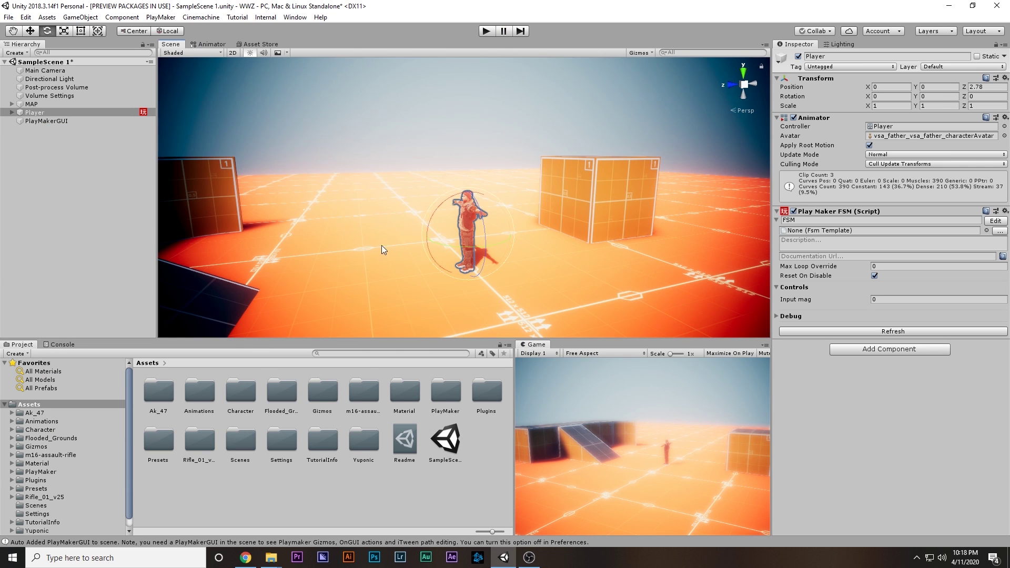
{"action": "right_click", "coordinate": [31, 113]}
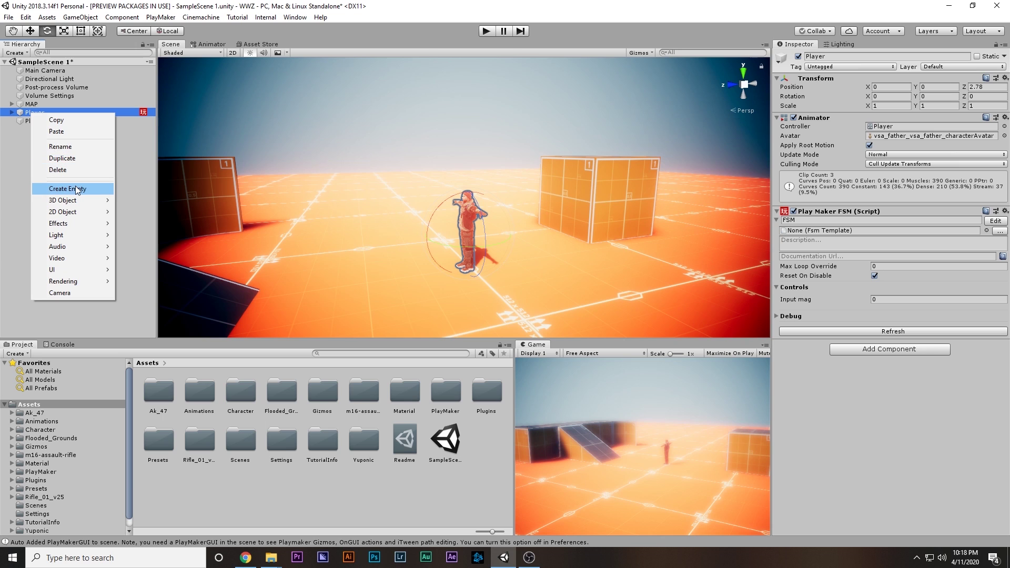
{"action": "left_click", "coordinate": [77, 188]}
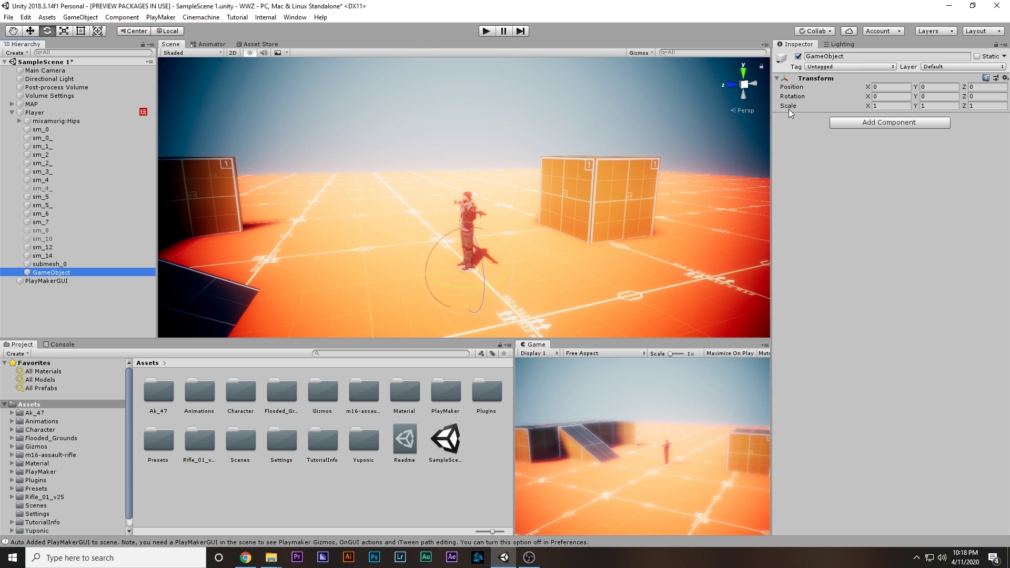
Step: Raise the new empty object to Y 1.4 at the player's upper body and rename it Cam_follow
{"action": "left_click", "coordinate": [748, 85]}
{"action": "left_click", "coordinate": [746, 84]}
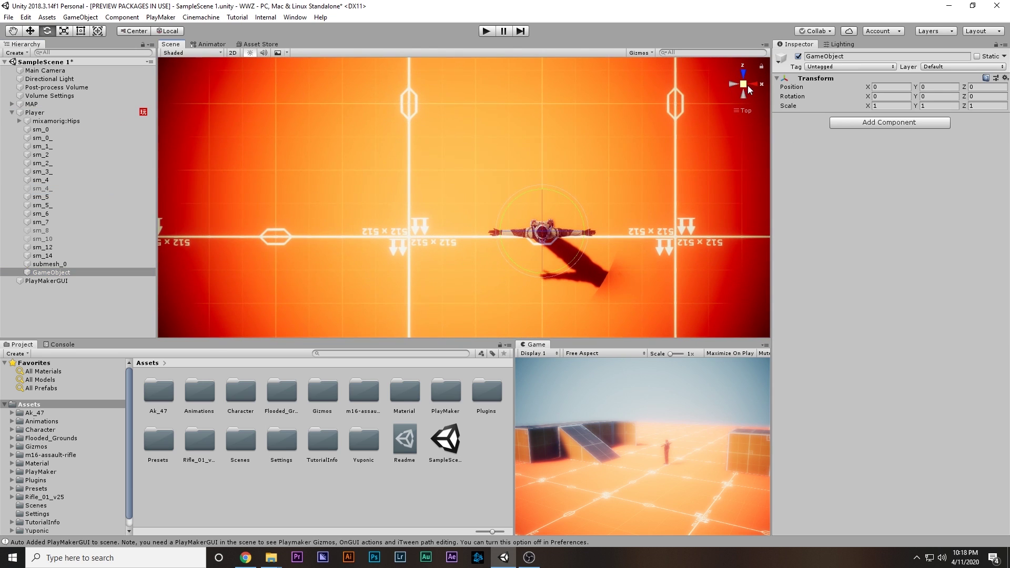
{"action": "left_click", "coordinate": [737, 82]}
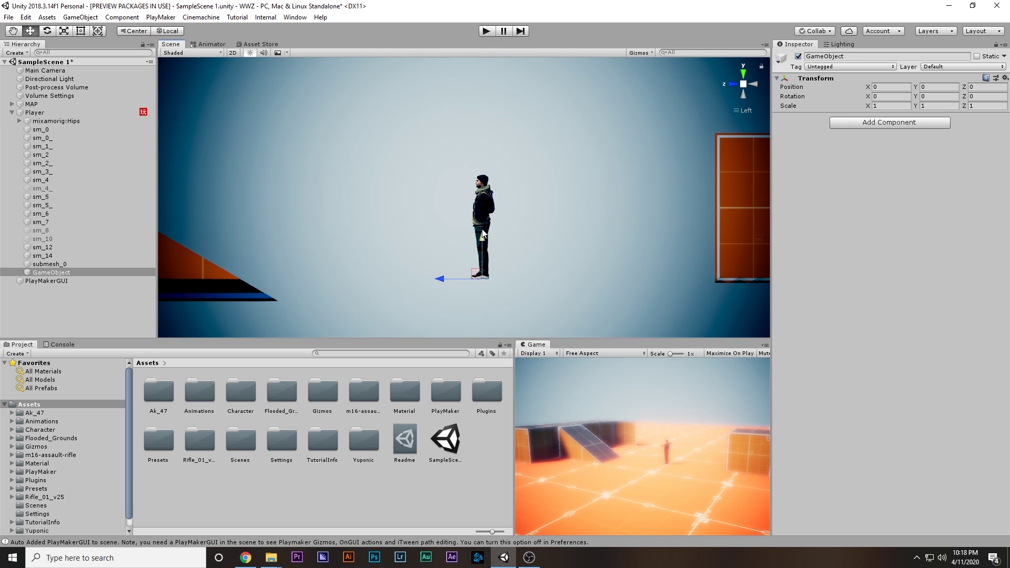
{"action": "left_click_drag", "start_coordinate": [484, 237], "coordinate": [545, 162]}
{"action": "left_click", "coordinate": [888, 58]}
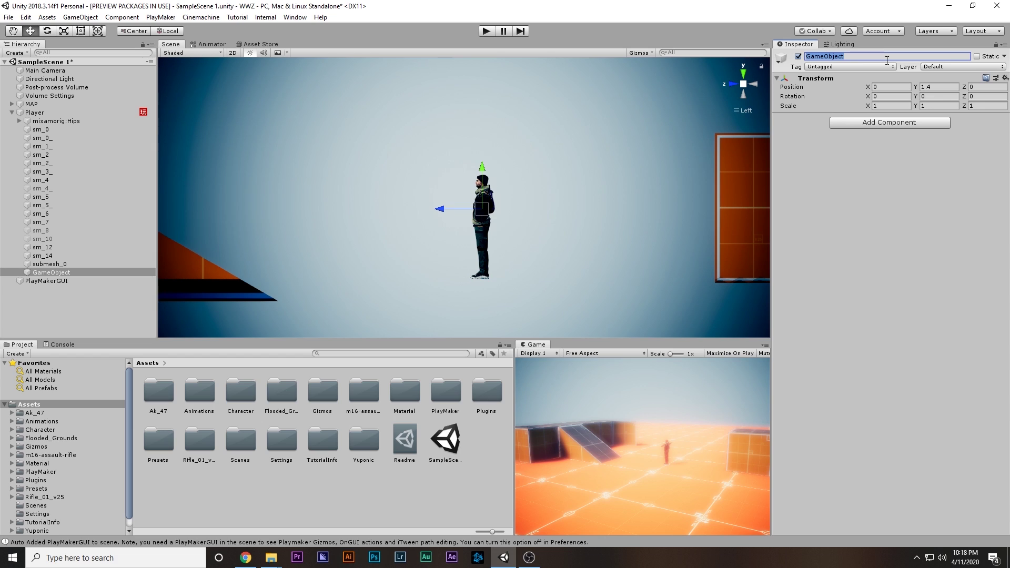
{"action": "type", "text": "Cam_follow"}
Step: Duplicate Cam_follow, rename the copy Cam_Base and move it out of Player to the scene root
{"action": "left_click", "coordinate": [52, 273]}
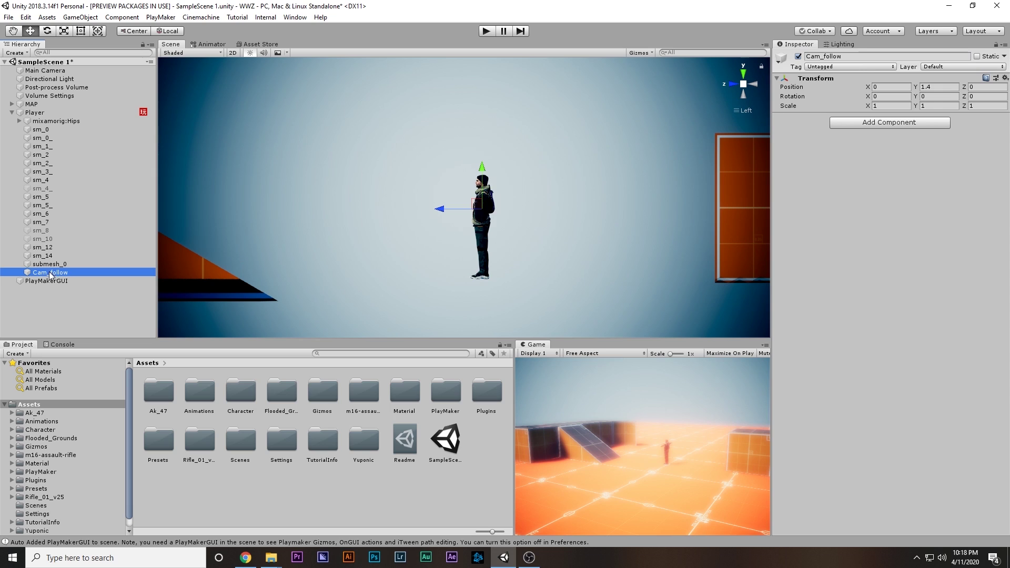
{"action": "key", "text": "ctrl+d"}
{"action": "left_click", "coordinate": [844, 57]}
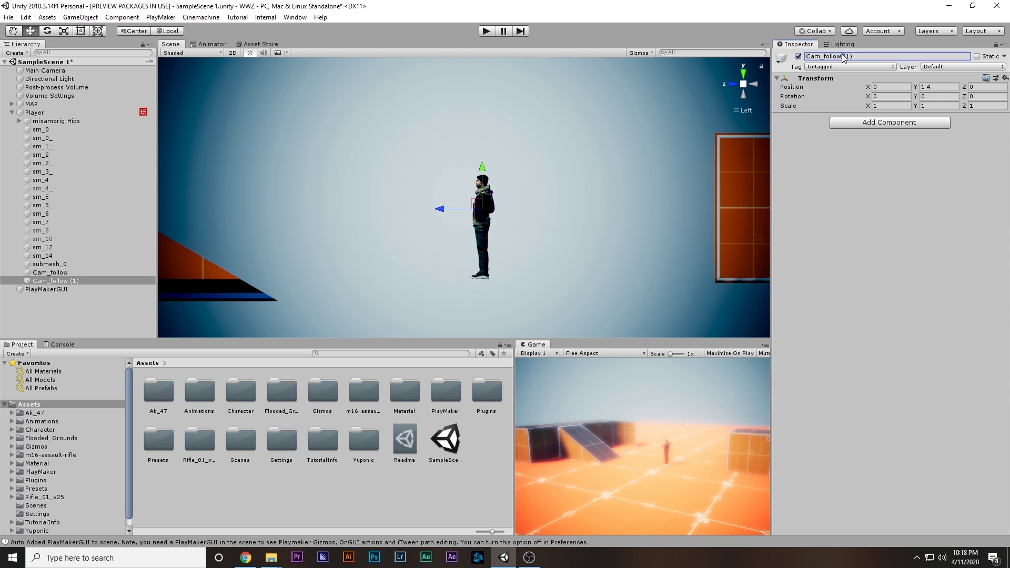
{"action": "left_click", "coordinate": [826, 61]}
{"action": "type", "text": "Cam_f"}
{"action": "key", "text": "BackSpace"}
{"action": "left_click_drag", "start_coordinate": [70, 284], "coordinate": [51, 285]}
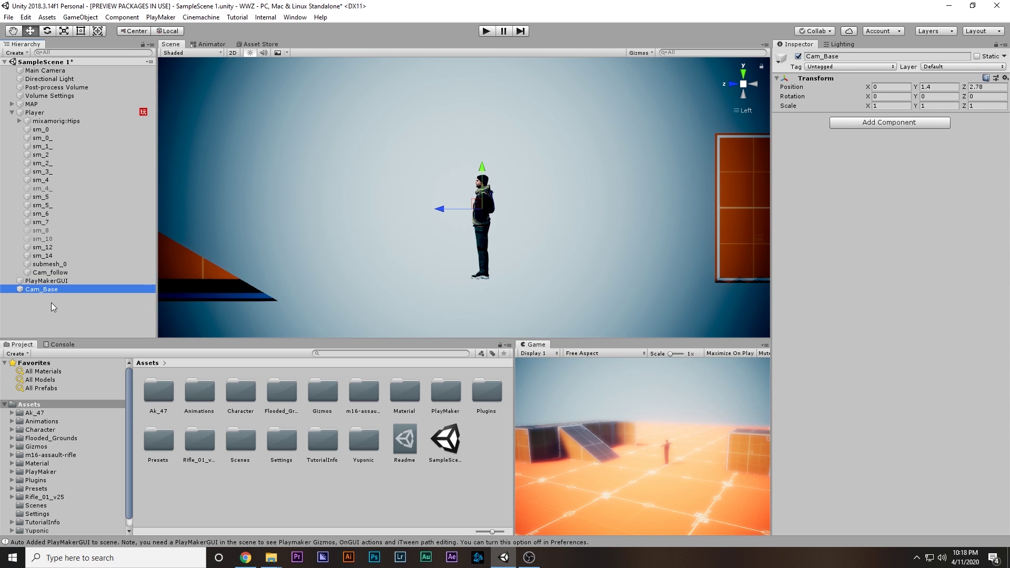
{"action": "left_click", "coordinate": [42, 112]}
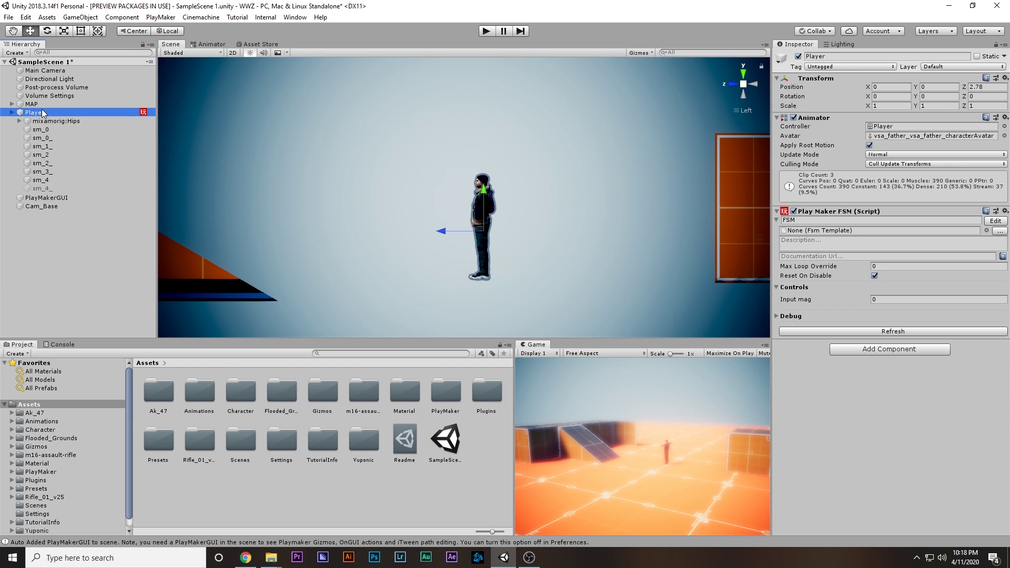
Step: Make Main Camera a child of Cam_Base and reset its transform to zero position and rotation
{"action": "left_click", "coordinate": [43, 71]}
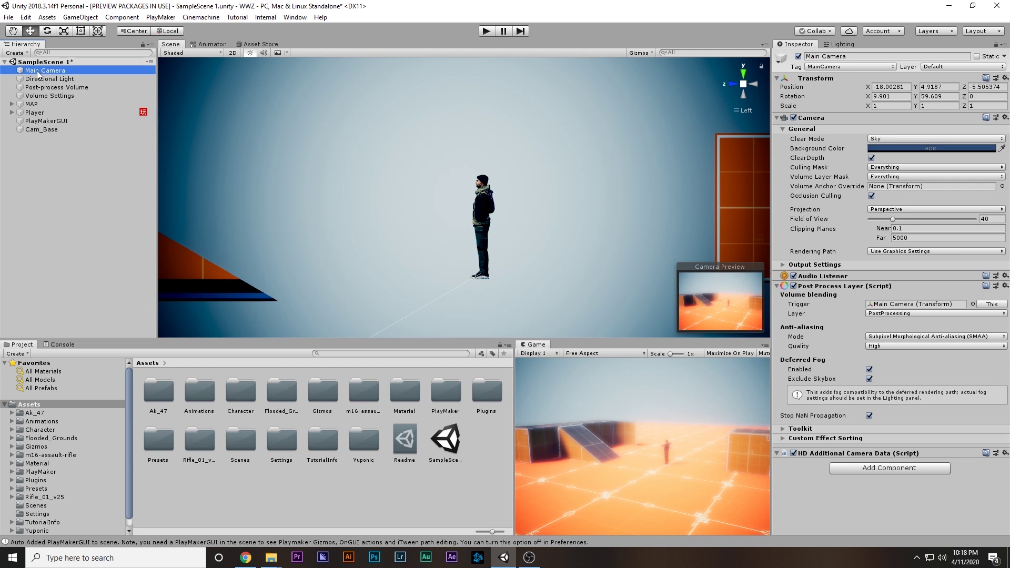
{"action": "left_click_drag", "start_coordinate": [38, 77], "coordinate": [52, 132]}
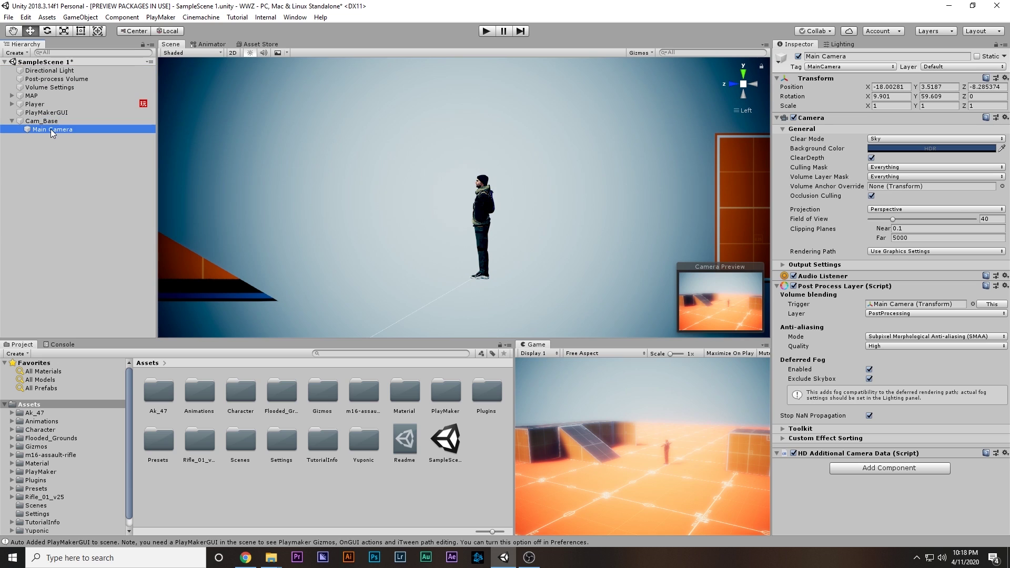
{"action": "left_click", "coordinate": [1004, 79]}
{"action": "left_click", "coordinate": [909, 82]}
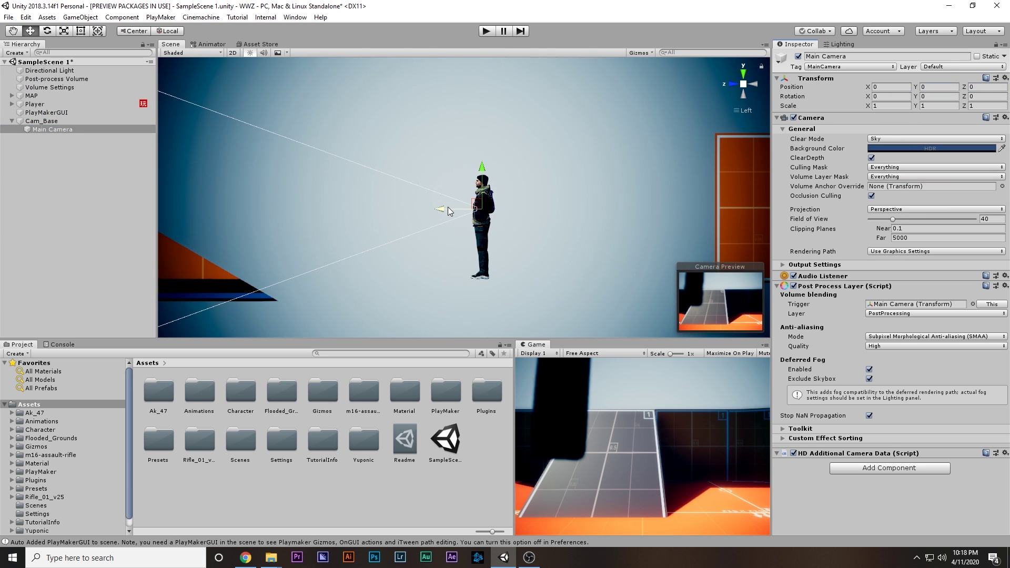
Step: Move Main Camera behind and above the player to about Y 0.8, Z -3.26, and tilt it down about 16 degrees
{"action": "left_click_drag", "start_coordinate": [448, 208], "coordinate": [617, 219]}
{"action": "left_click_drag", "start_coordinate": [650, 185], "coordinate": [633, 130]}
{"action": "key", "text": "e"}
{"action": "key", "text": "w"}
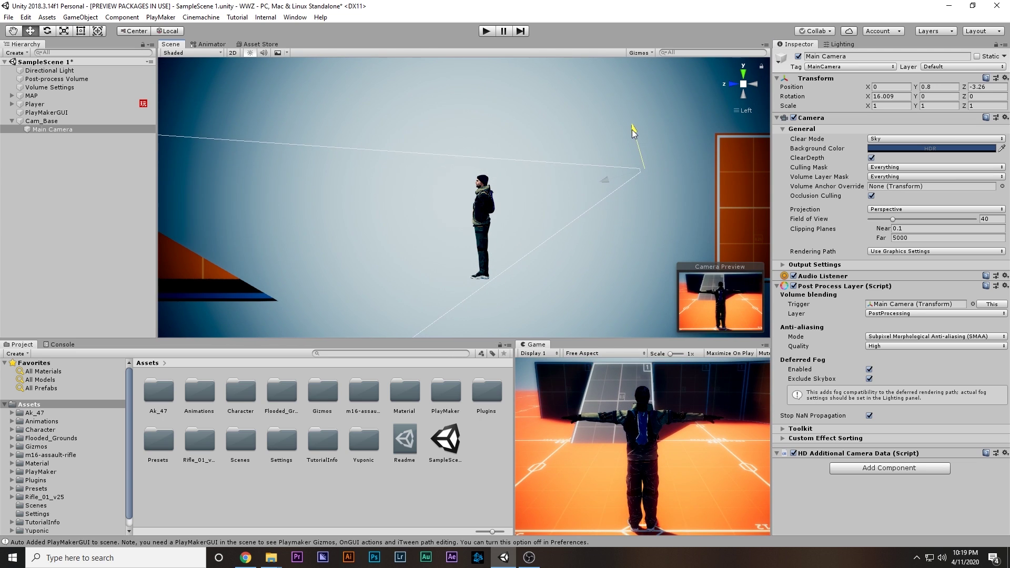
Step: Offset Main Camera sideways to X -0.41 and pull it up and back to about Y 1.03, Z -3.73
{"action": "left_click", "coordinate": [743, 84]}
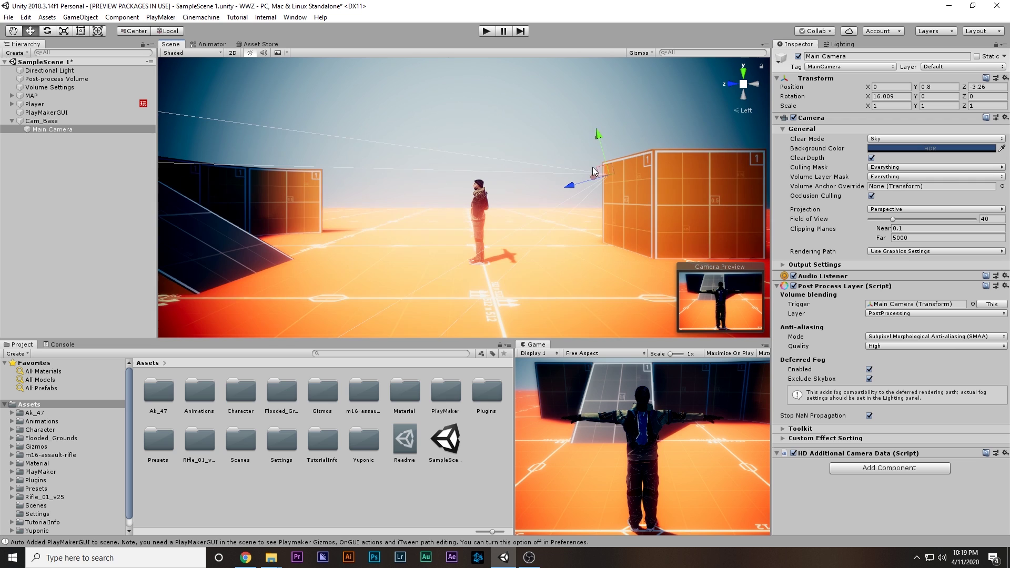
{"action": "left_click", "coordinate": [751, 85]}
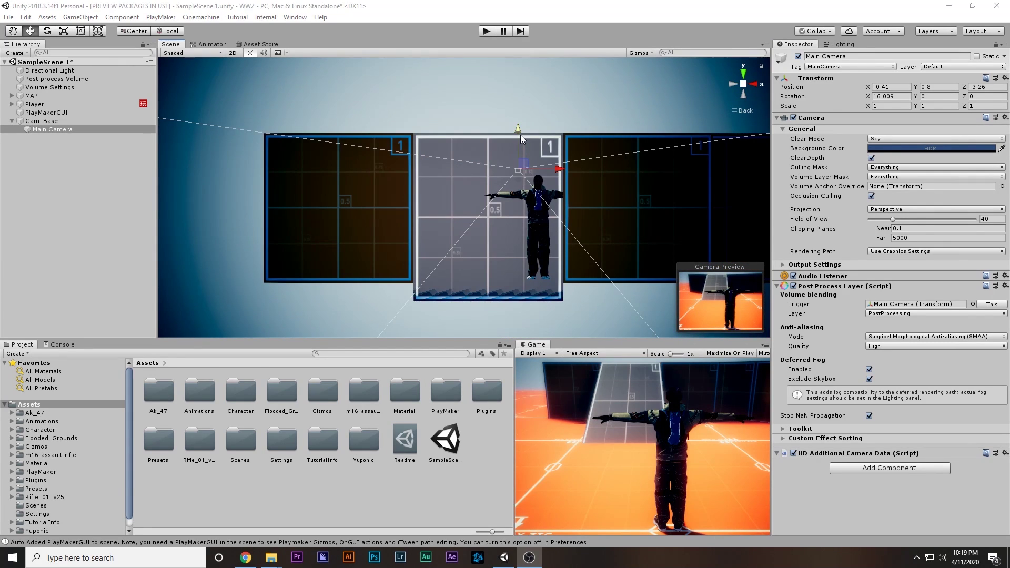
{"action": "left_click_drag", "start_coordinate": [521, 138], "coordinate": [520, 128]}
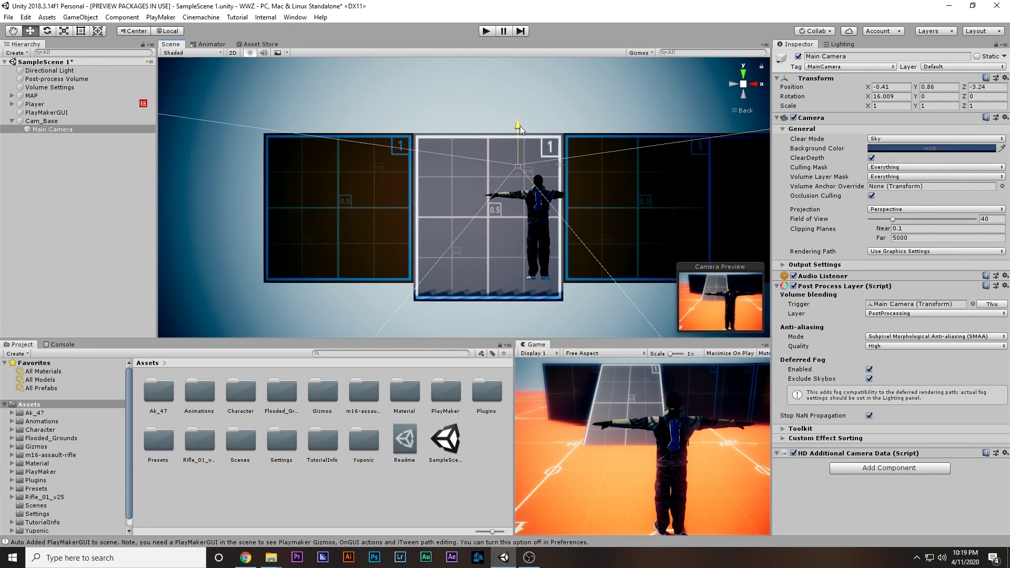
{"action": "left_click", "coordinate": [733, 84]}
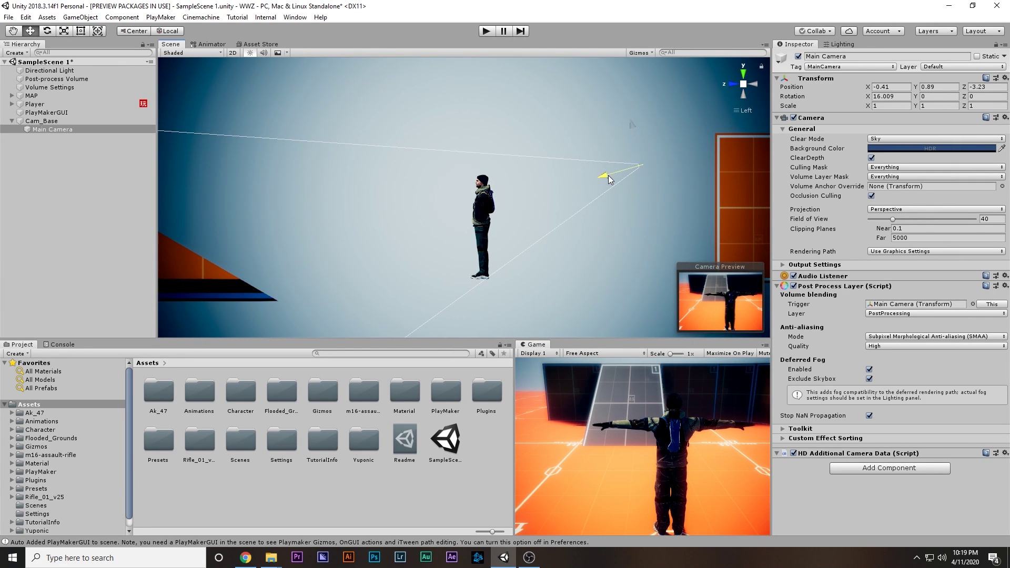
{"action": "left_click_drag", "start_coordinate": [605, 175], "coordinate": [635, 173]}
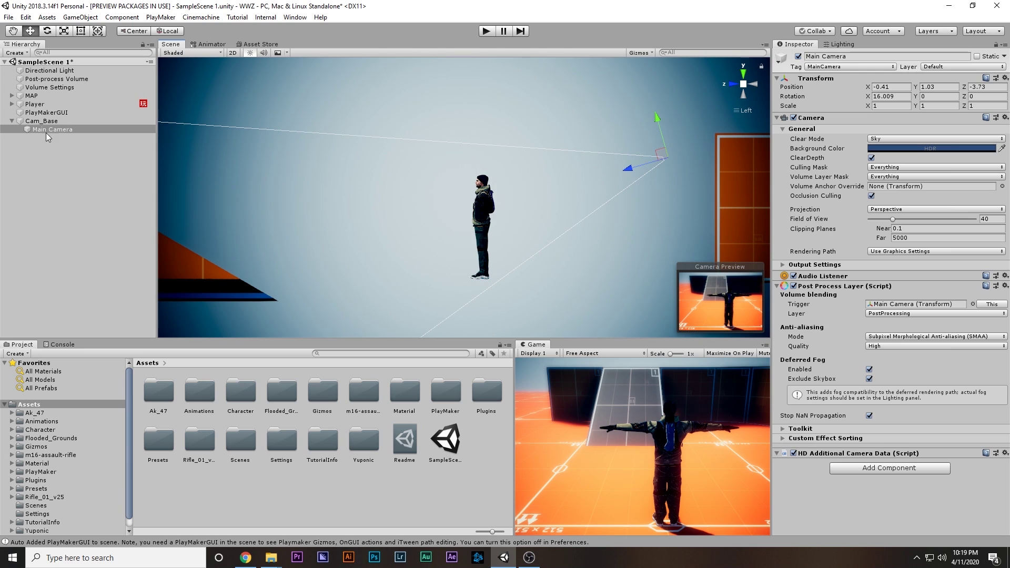
Step: Add a PlayMaker FSM to Cam_Base and give its State 1 a Move Towards action
{"action": "left_click", "coordinate": [15, 122]}
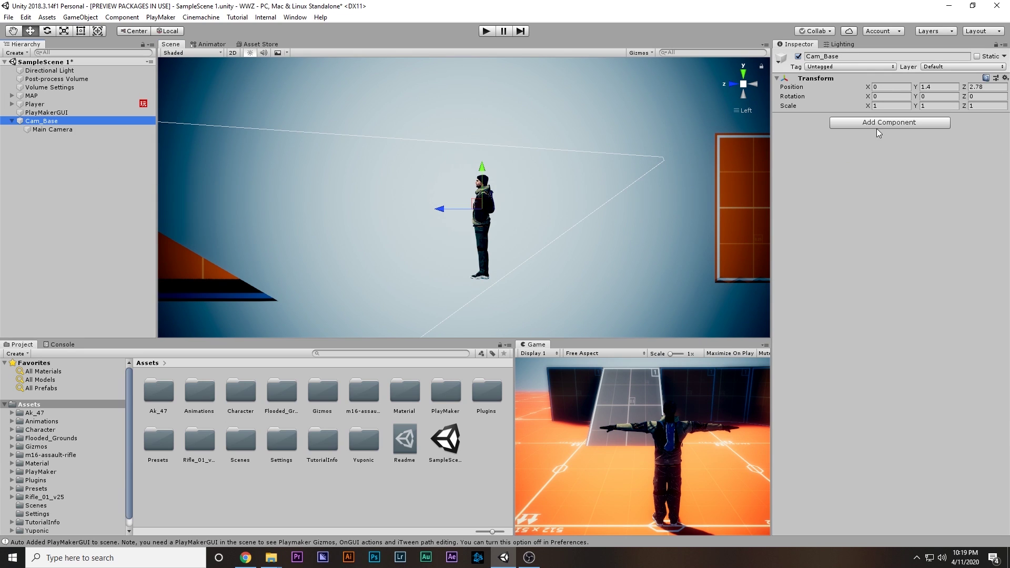
{"action": "left_click", "coordinate": [881, 125]}
{"action": "left_click", "coordinate": [876, 164]}
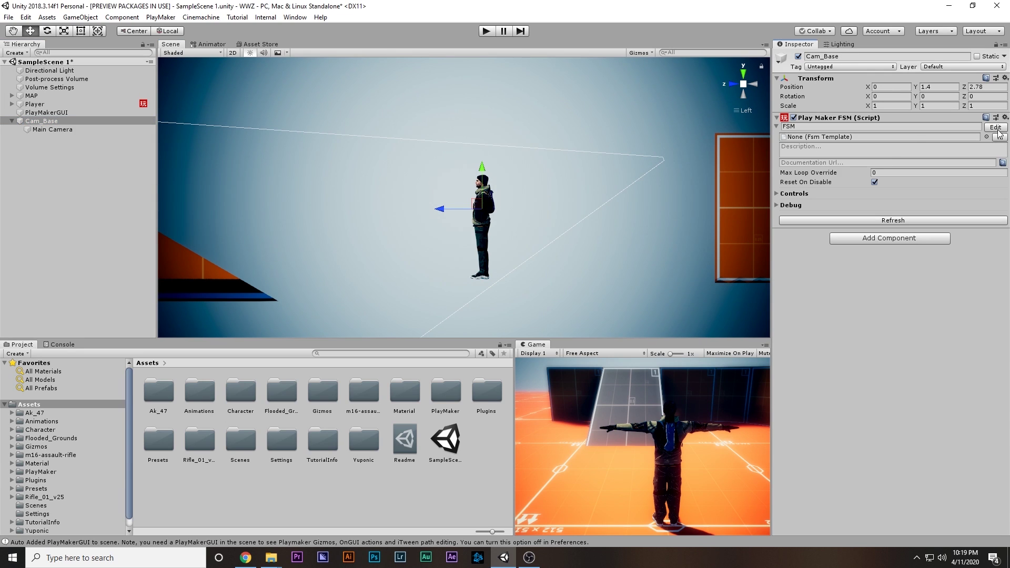
{"action": "left_click", "coordinate": [996, 128]}
{"action": "key", "text": "grave"}
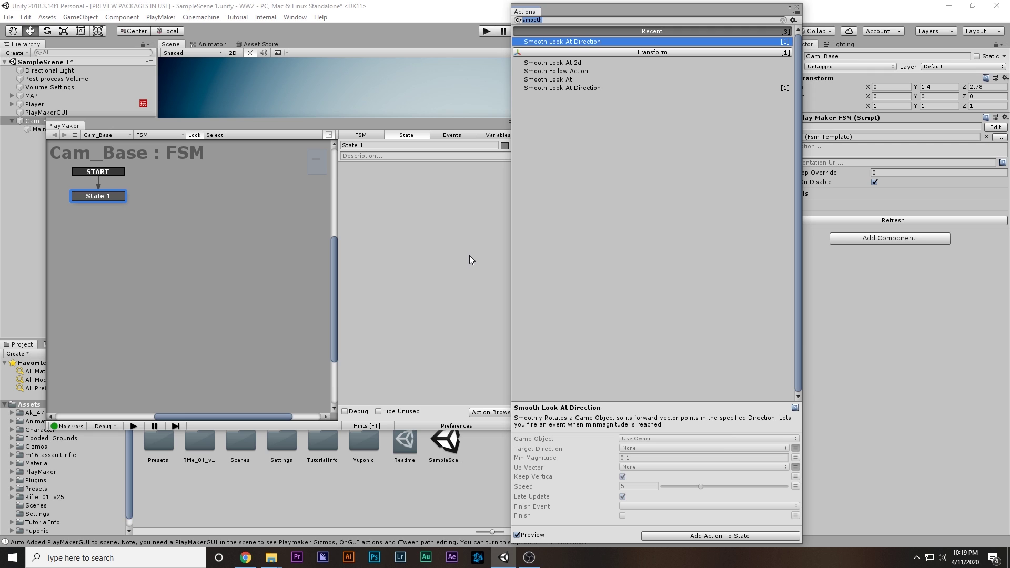
{"action": "type", "text": "move"}
{"action": "key", "text": "Return"}
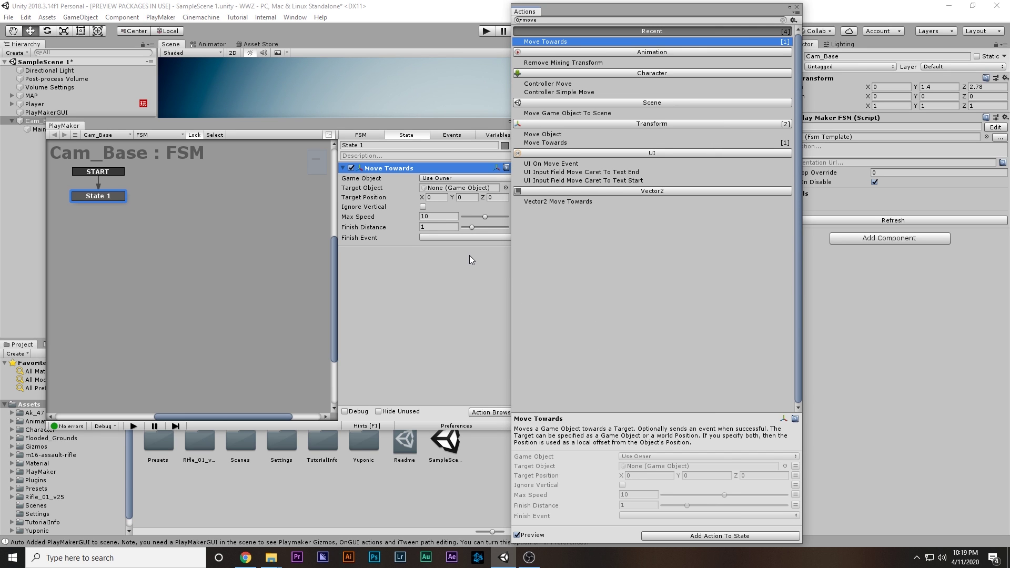
{"action": "left_click", "coordinate": [797, 7]}
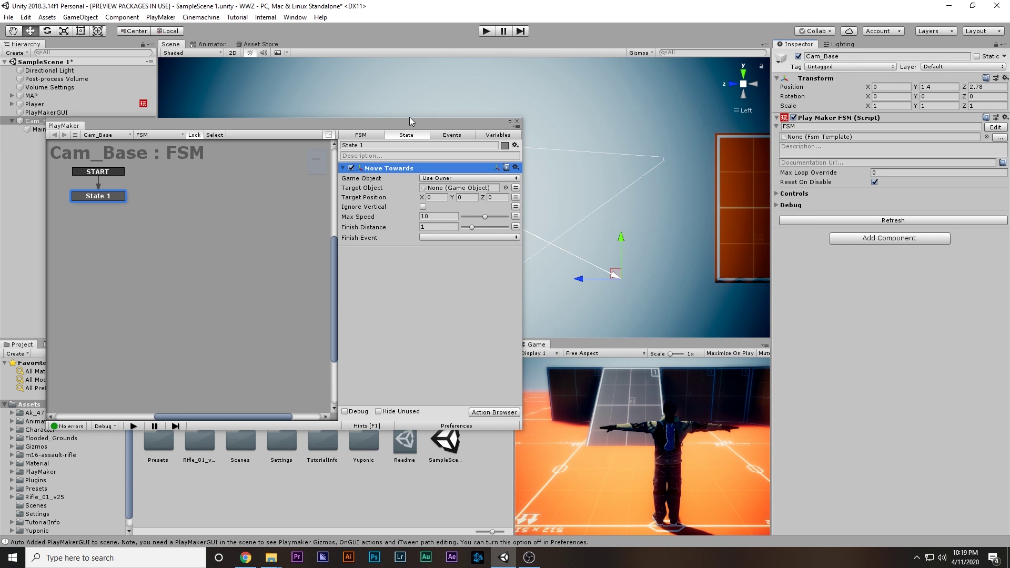
Step: Set the Move Towards target object to Player's Cam_follow and the finish distance to 0
{"action": "left_click_drag", "start_coordinate": [409, 117], "coordinate": [507, 113]}
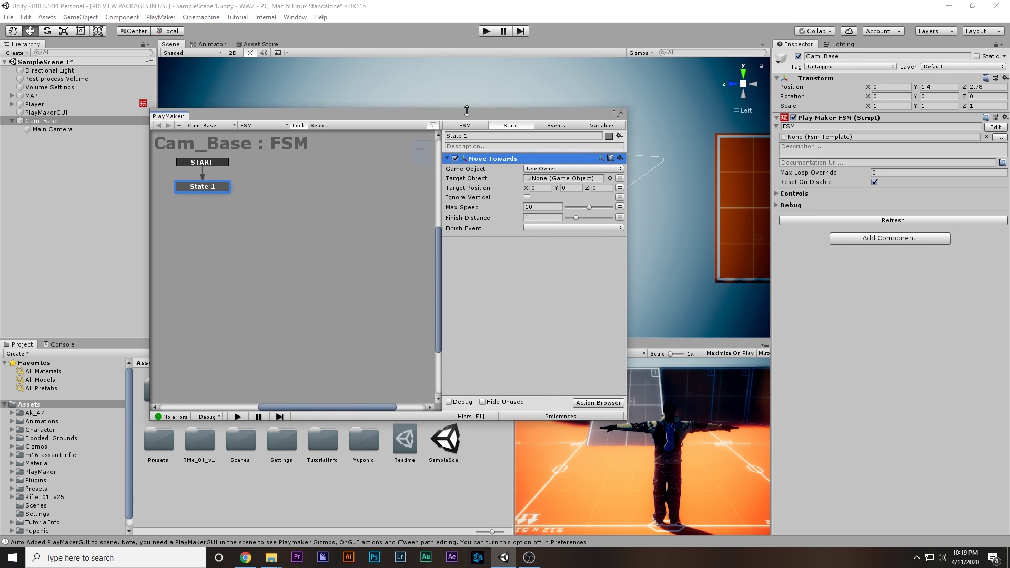
{"action": "left_click", "coordinate": [12, 103]}
{"action": "left_click_drag", "start_coordinate": [62, 265], "coordinate": [550, 179]}
{"action": "left_click", "coordinate": [534, 218]}
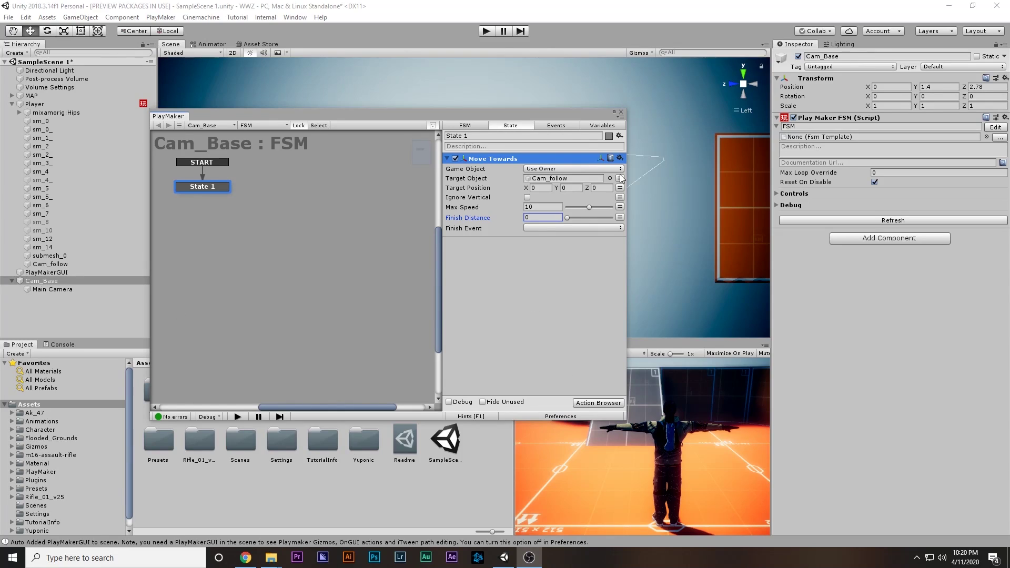
{"action": "left_click", "coordinate": [347, 229], "text": "ctrl"}
{"action": "key", "text": "Delete"}
{"action": "left_click", "coordinate": [213, 187]}
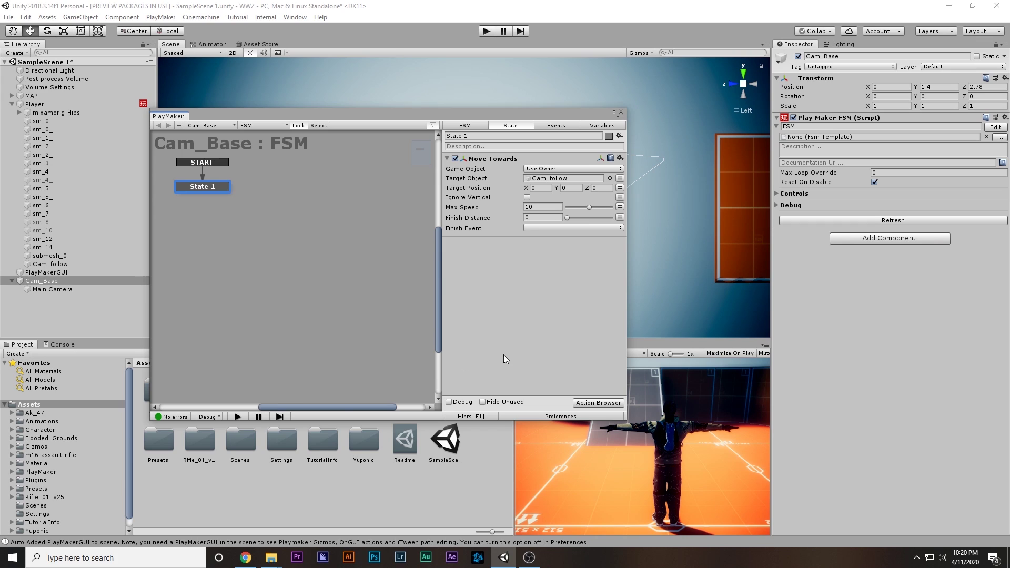
Step: Add a Mouse Look action to State 1 of the Cam_Base FSM and close the action browser
{"action": "key", "text": "grave"}
{"action": "type", "text": "mouse"}
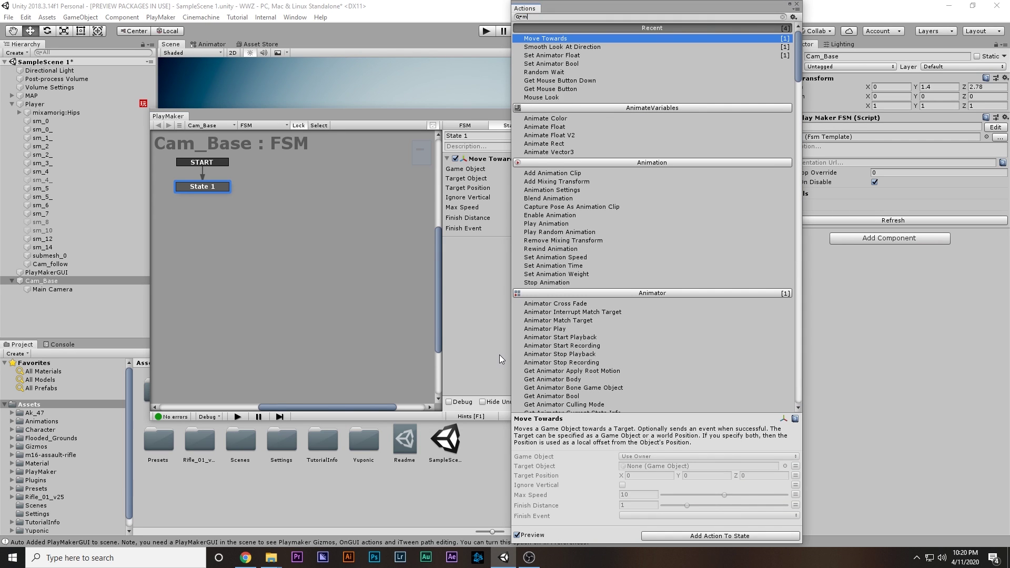
{"action": "key", "text": "Down"}
{"action": "key", "text": "Down"}
{"action": "key", "text": "Return"}
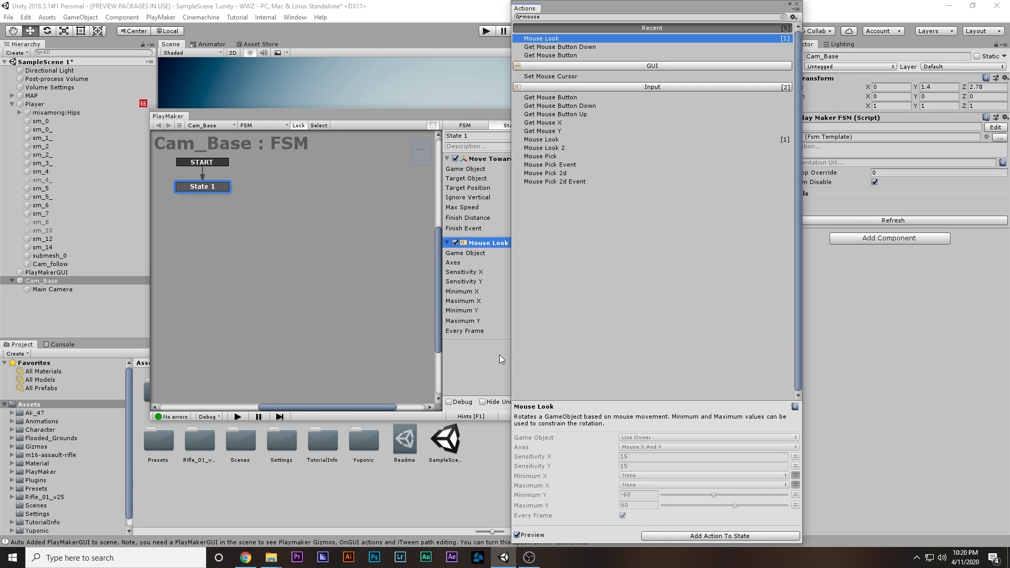
{"action": "left_click", "coordinate": [797, 4]}
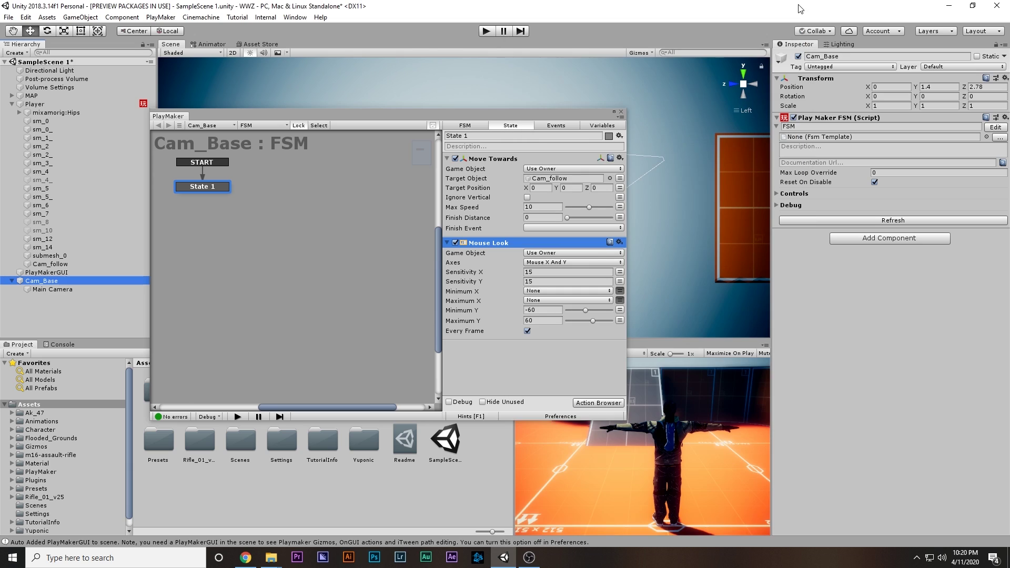
Step: Set the Mouse Look action's Sensitivity X and Sensitivity Y to 3
{"action": "left_click", "coordinate": [536, 270]}
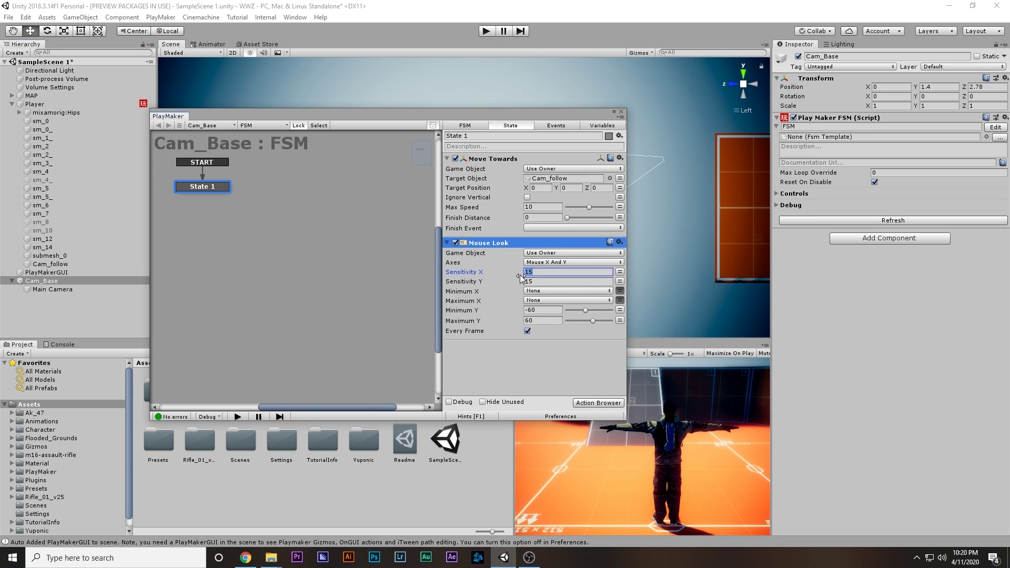
{"action": "type", "text": "3"}
{"action": "left_click", "coordinate": [541, 282]}
{"action": "type", "text": "3"}
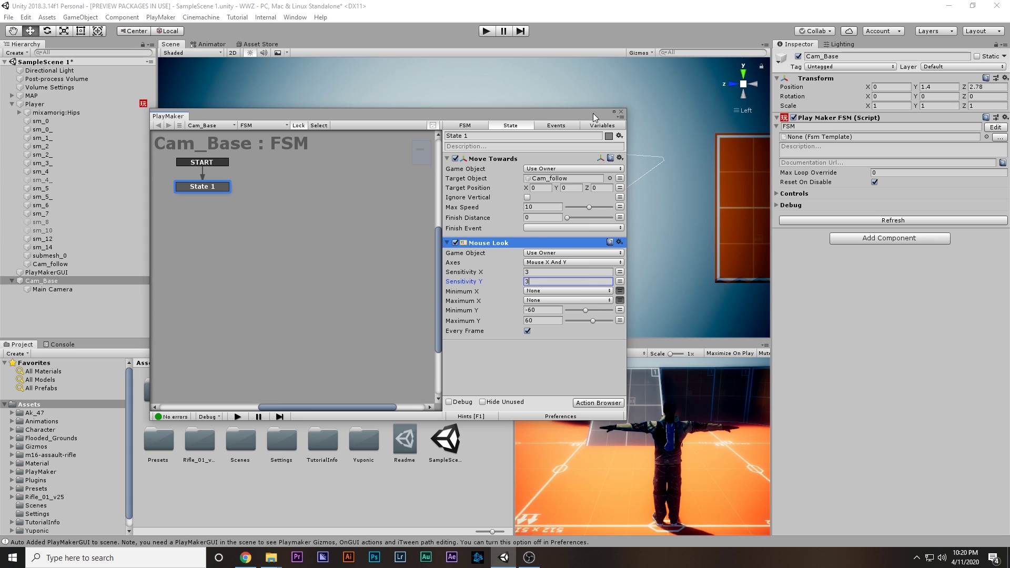
Step: Play-test the camera while walking the player, trying a Mouse Look Sensitivity Y of -3, and stop play mode
{"action": "left_click_drag", "start_coordinate": [593, 117], "coordinate": [426, 128]}
{"action": "key", "text": "ctrl+p"}
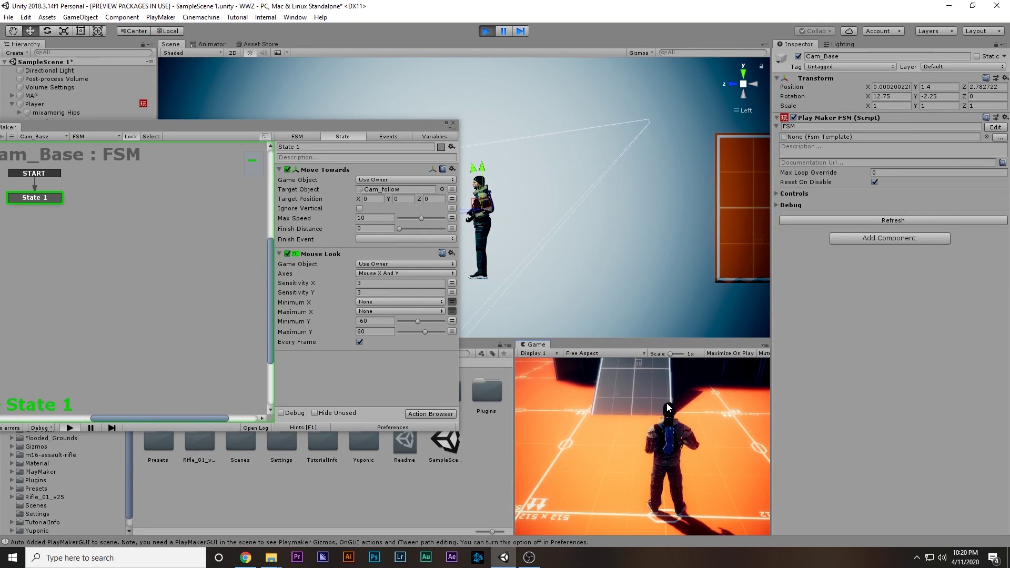
{"action": "left_click", "coordinate": [371, 291]}
{"action": "type", "text": "-"}
{"action": "key", "text": "Return"}
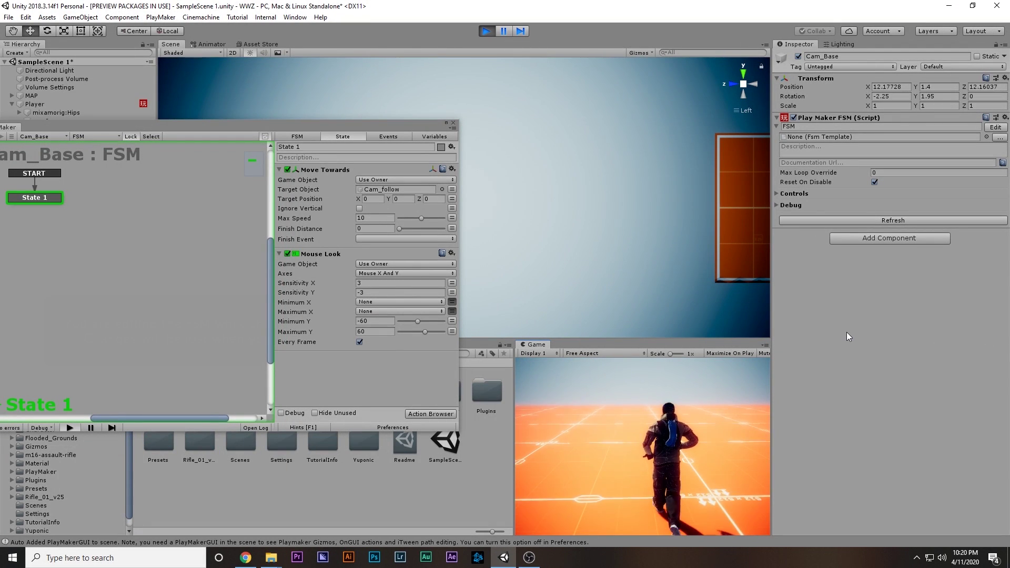
{"action": "key", "text": "w"}
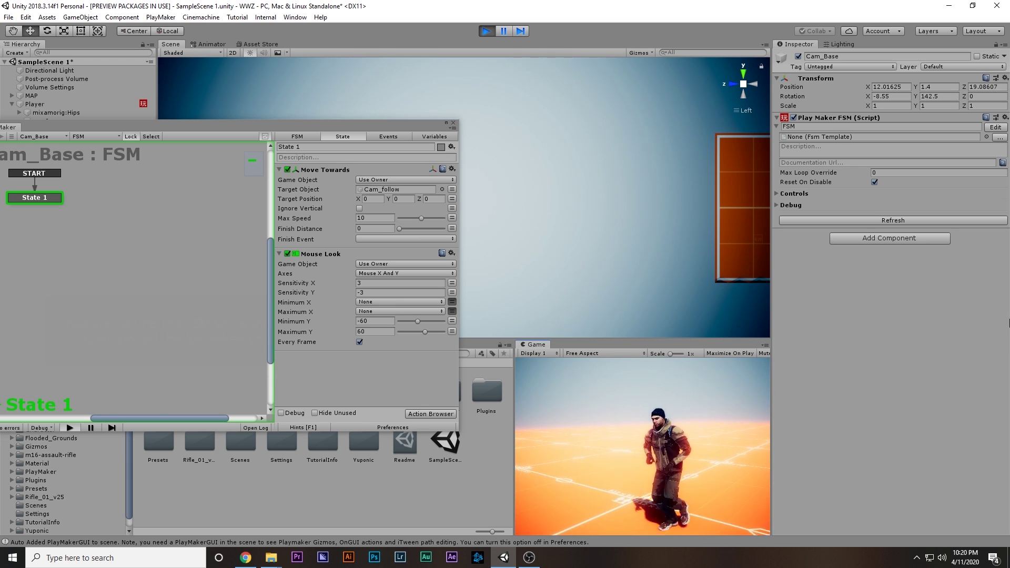
{"action": "key", "text": "w"}
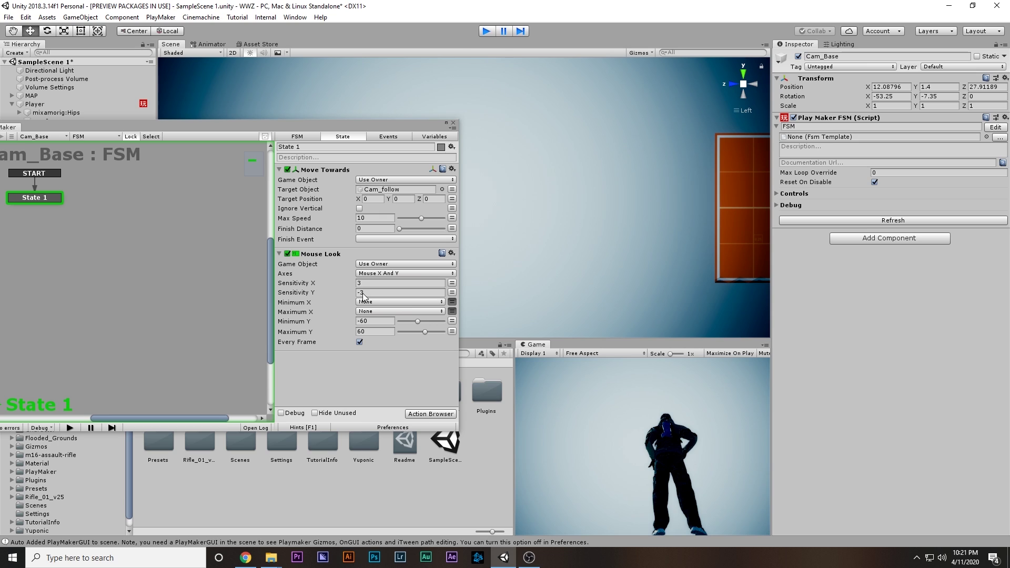
{"action": "key", "text": "ctrl+p"}
Step: Set the Mouse Look Sensitivity Y to -3 outside play mode and close the PlayMaker editor
{"action": "left_click", "coordinate": [364, 292]}
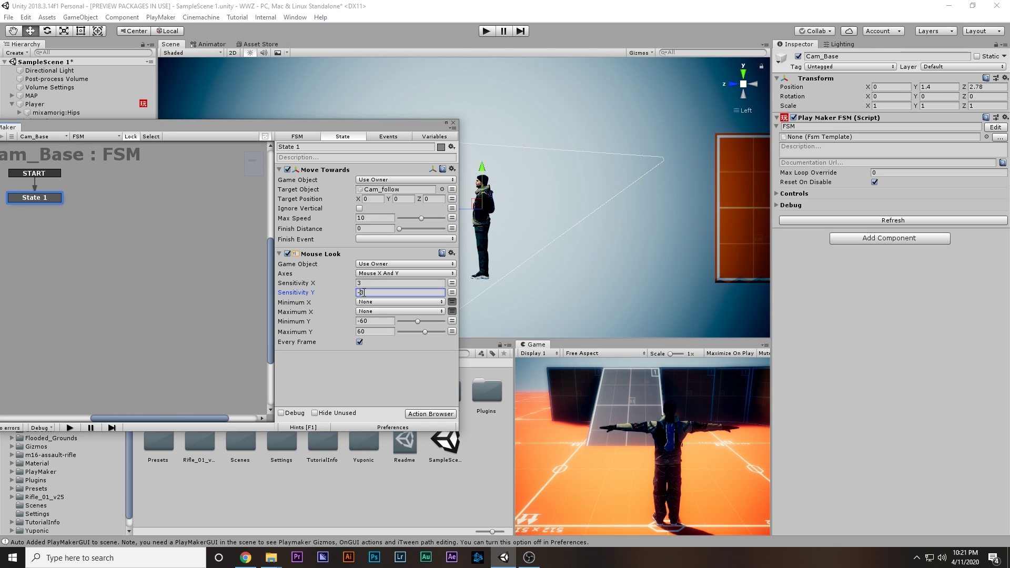
{"action": "left_click_drag", "start_coordinate": [336, 126], "coordinate": [498, 131]}
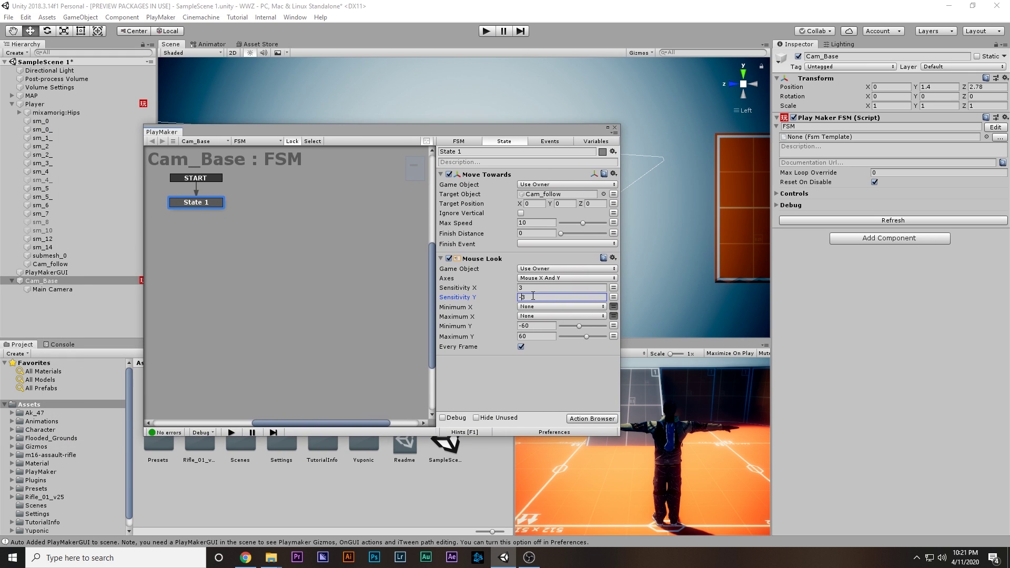
{"action": "key", "text": "Return"}
{"action": "left_click", "coordinate": [615, 128]}
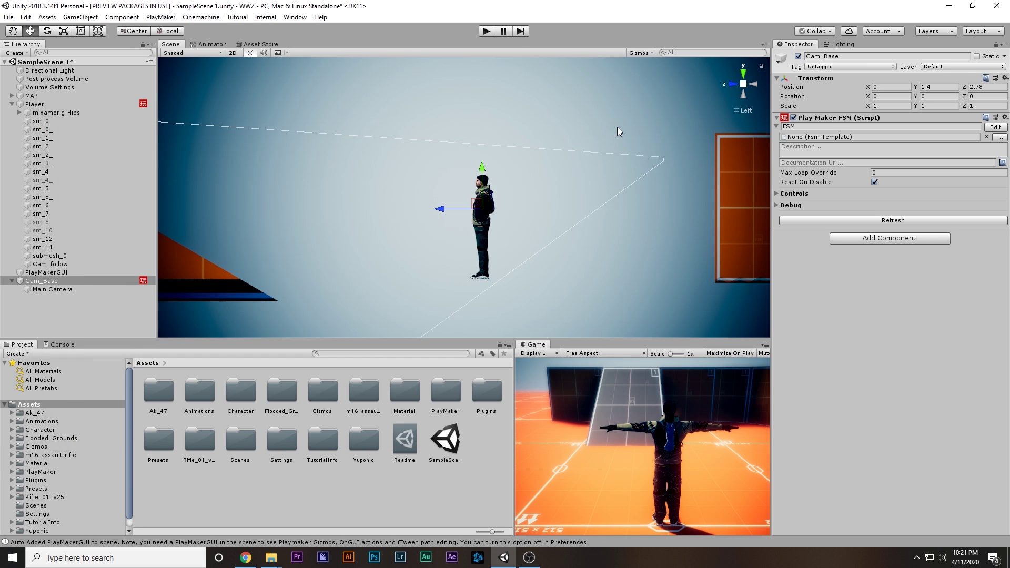
Step: In the Player FSM, make Get Axis Vector relative to Main Camera, and close the PlayMaker editor
{"action": "left_click", "coordinate": [61, 107]}
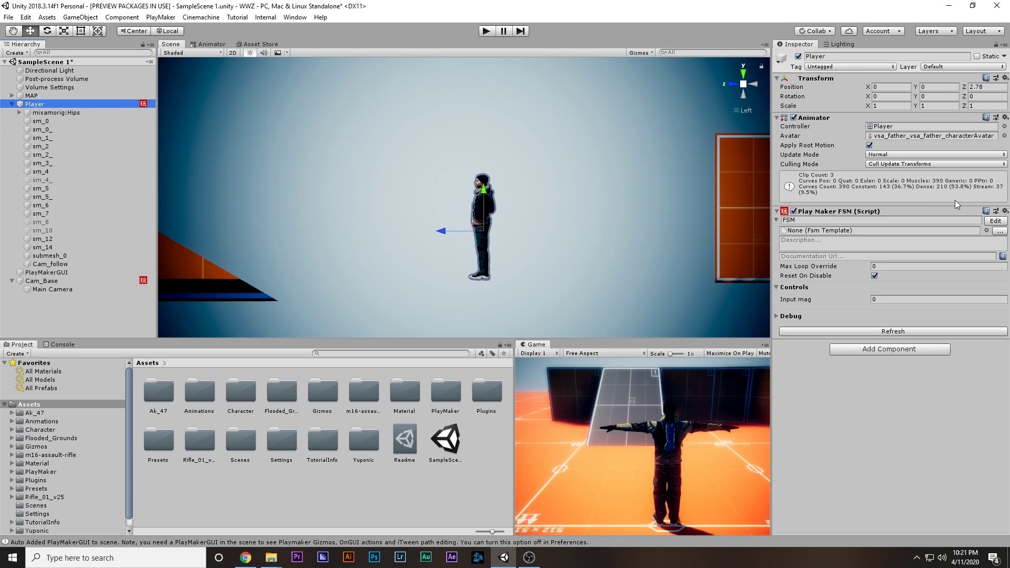
{"action": "left_click", "coordinate": [996, 221]}
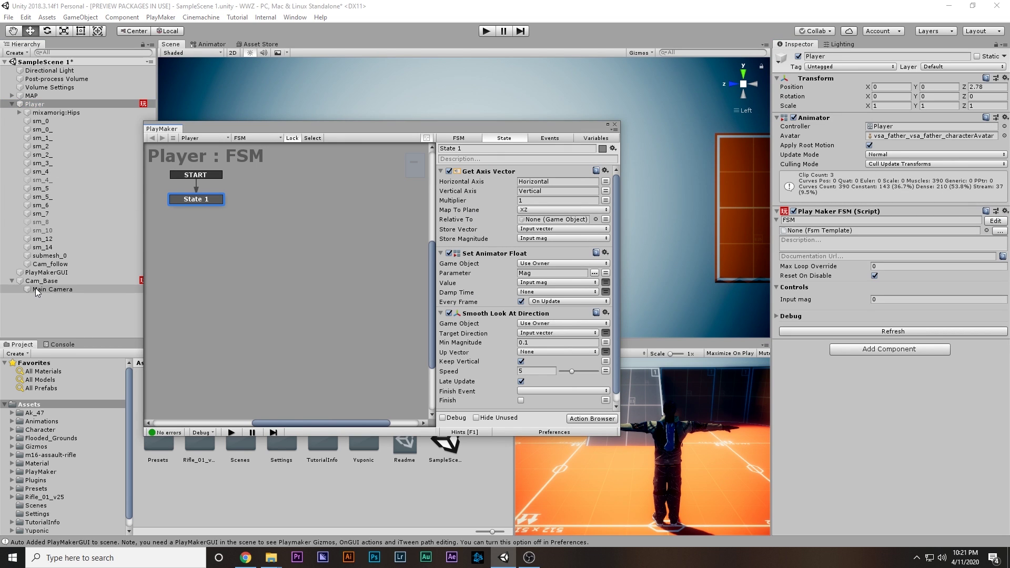
{"action": "left_click_drag", "start_coordinate": [36, 289], "coordinate": [530, 221]}
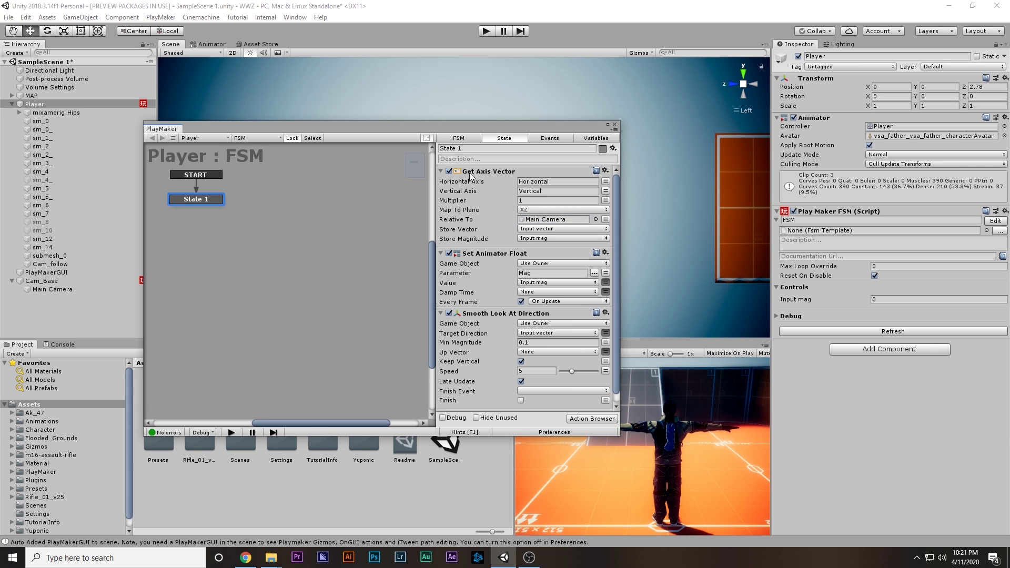
{"action": "left_click", "coordinate": [614, 126]}
Step: Save the scene and start play mode with the Game view maximized to test the camera rig
{"action": "key", "text": "shift+space"}
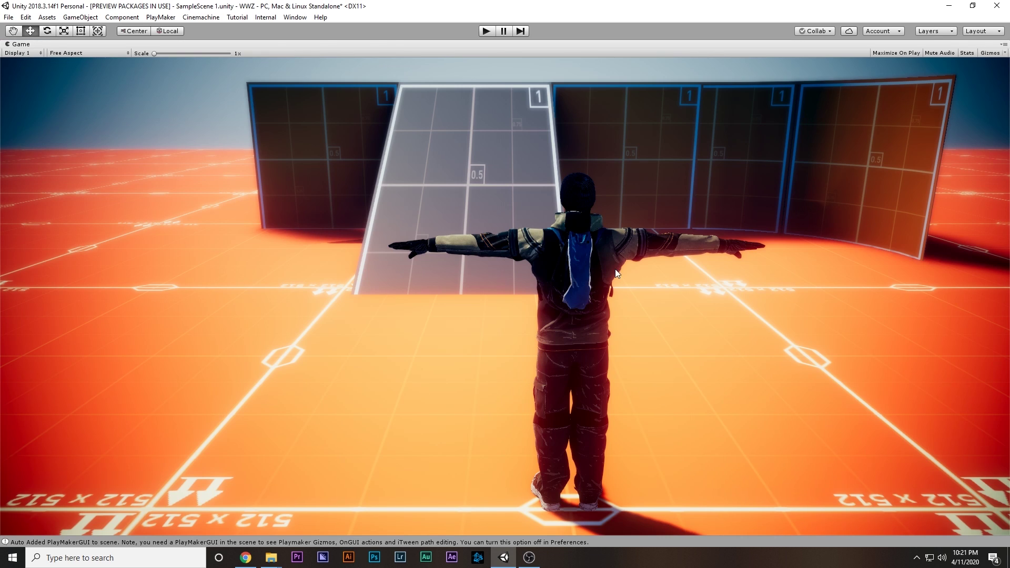
{"action": "key", "text": "ctrl+s"}
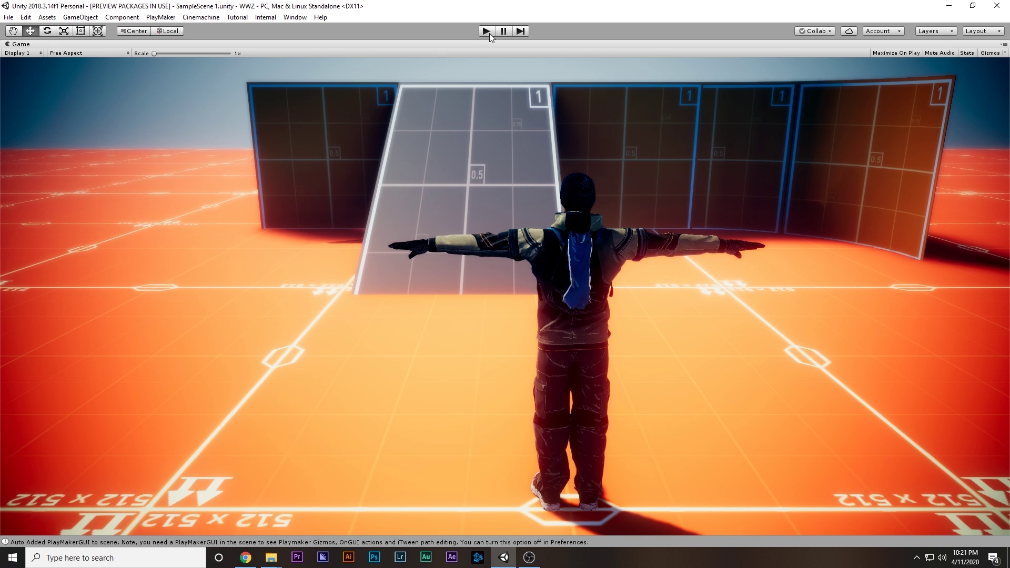
{"action": "left_click", "coordinate": [488, 32]}
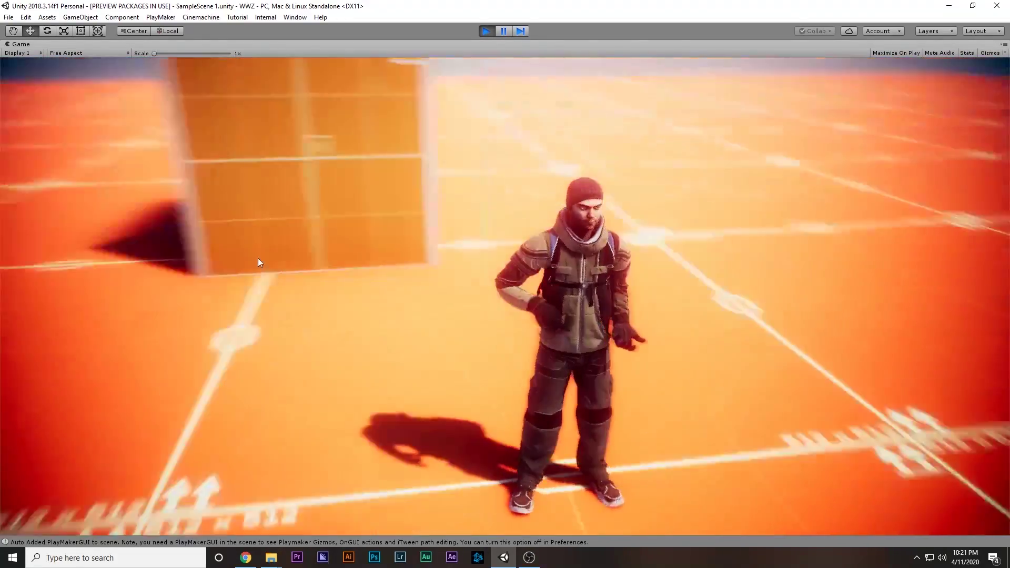
Step: Play-test camera-relative movement by walking the character around the map and into the ramp, and stop play mode
{"action": "key", "text": "w"}
{"action": "key", "text": "d"}
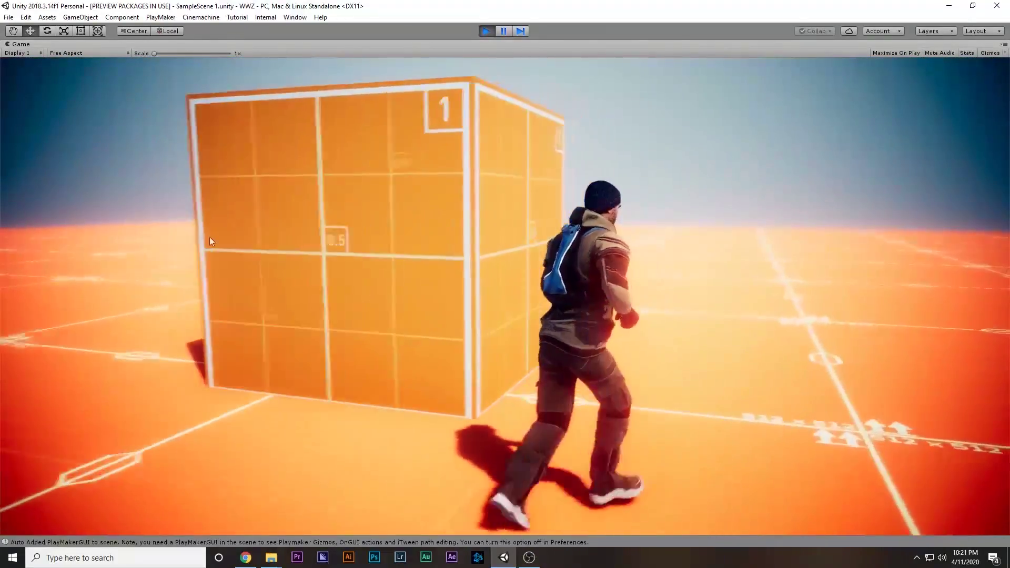
{"action": "key", "text": "w"}
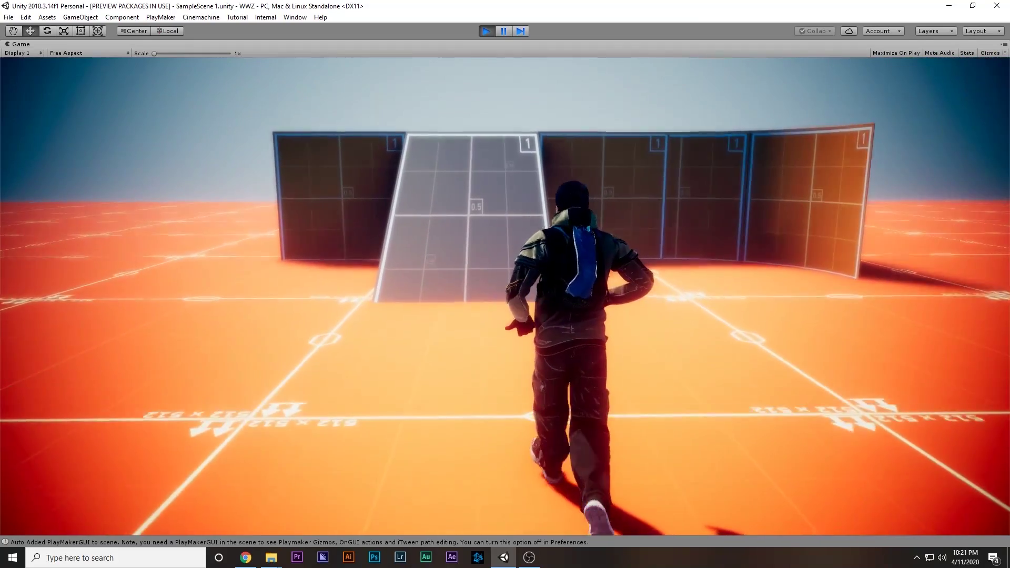
{"action": "key", "text": "d"}
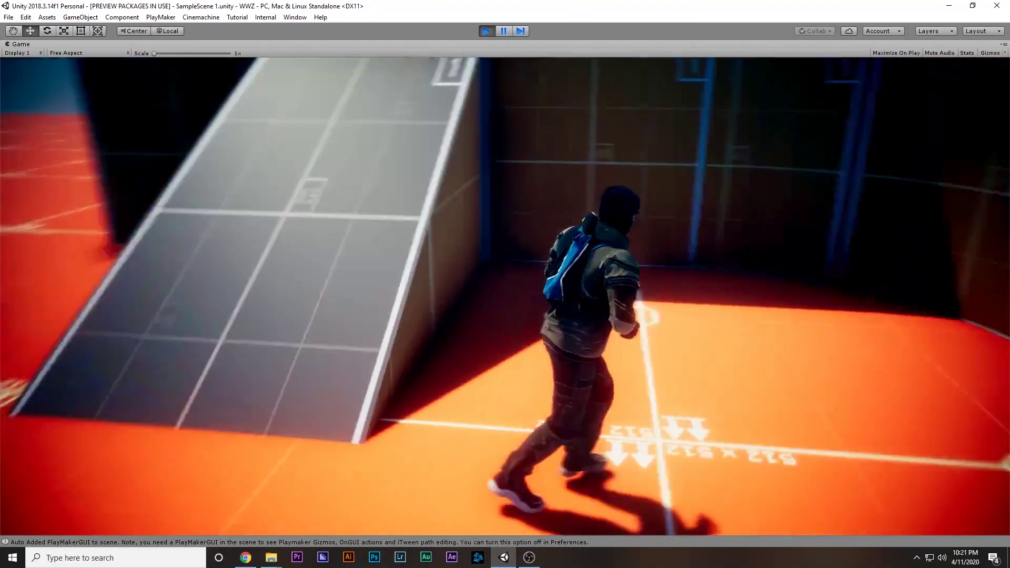
{"action": "key", "text": "s"}
{"action": "key", "text": "a"}
{"action": "key", "text": "w"}
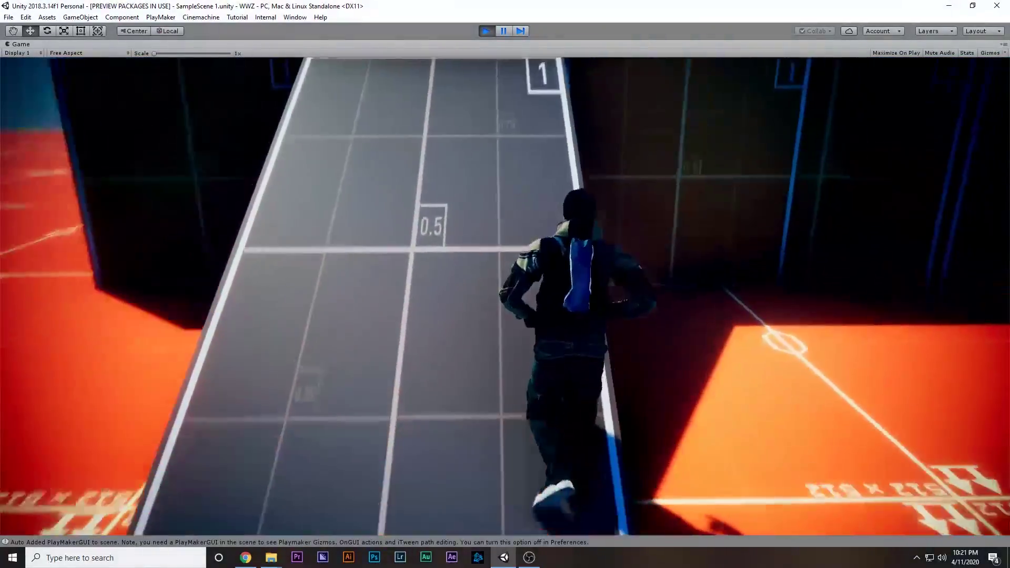
{"action": "key", "text": "s"}
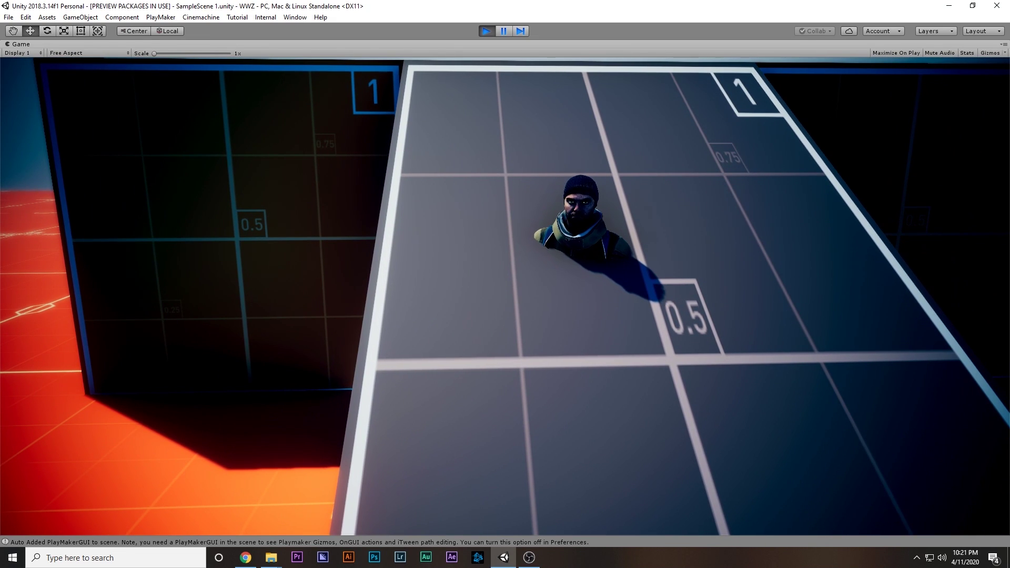
{"action": "key", "text": "Escape"}
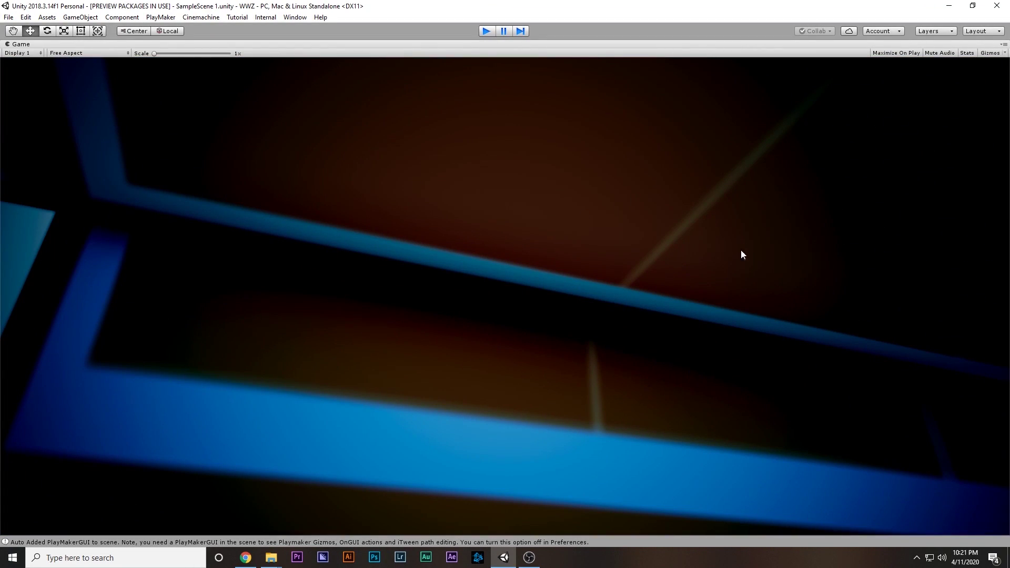
{"action": "key", "text": "ctrl+p"}
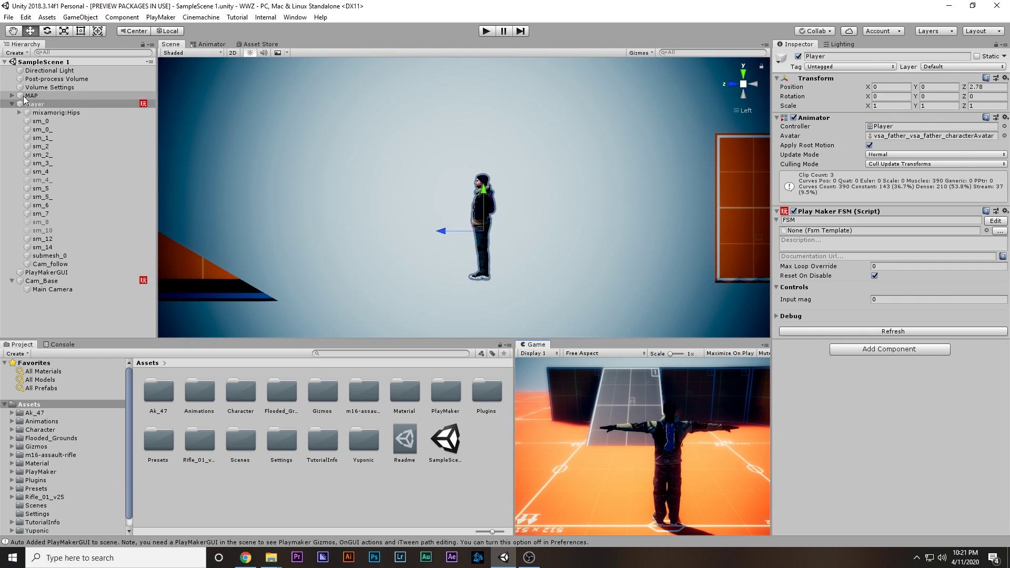
Step: Add a Character Controller to the Player and fit its capsule with Center Y 1.01, Radius 0.38 and Height 2.14
{"action": "left_click", "coordinate": [11, 104]}
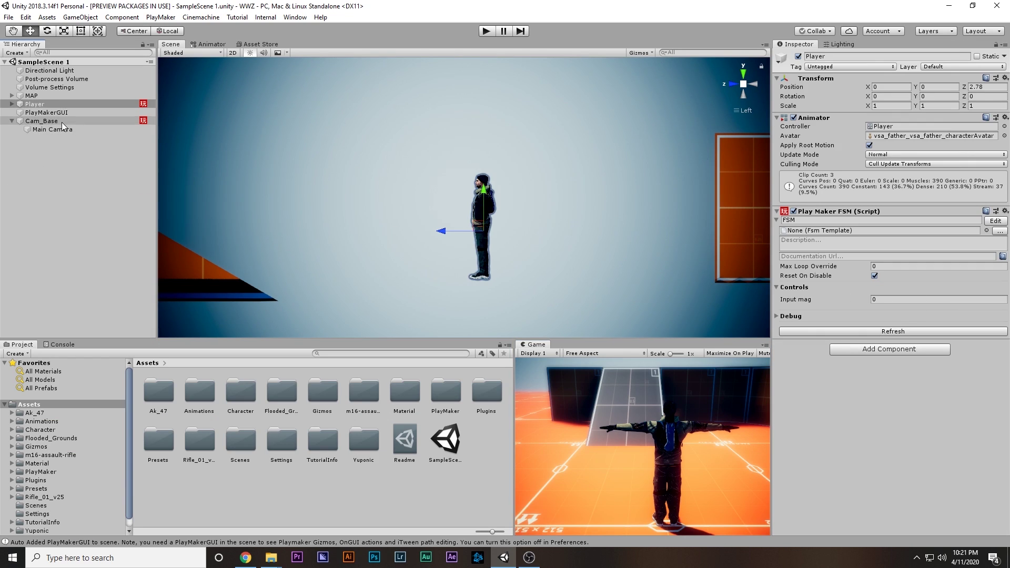
{"action": "left_click", "coordinate": [888, 350]}
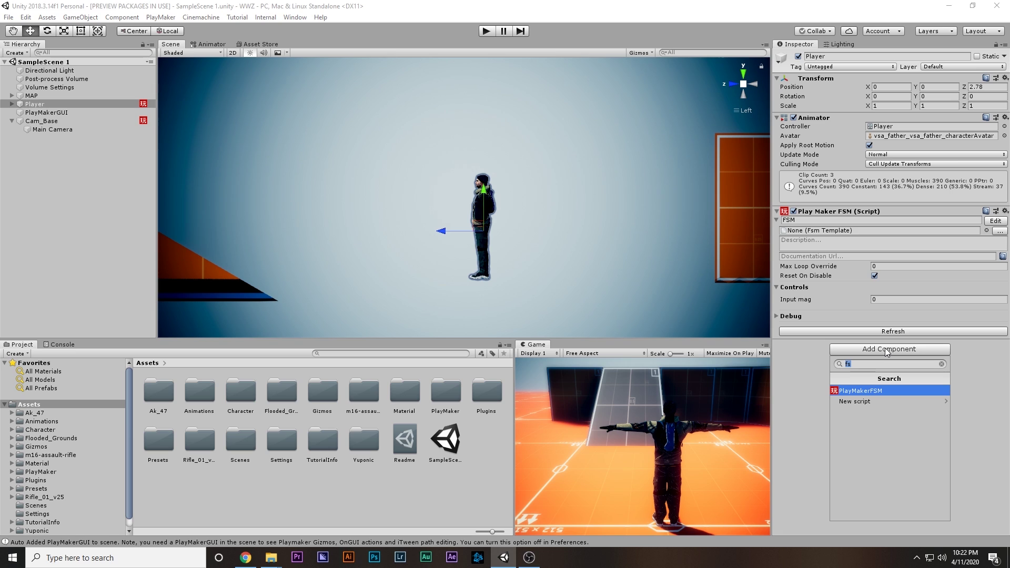
{"action": "type", "text": "chae"}
{"action": "key", "text": "BackSpace"}
{"action": "key", "text": "Return"}
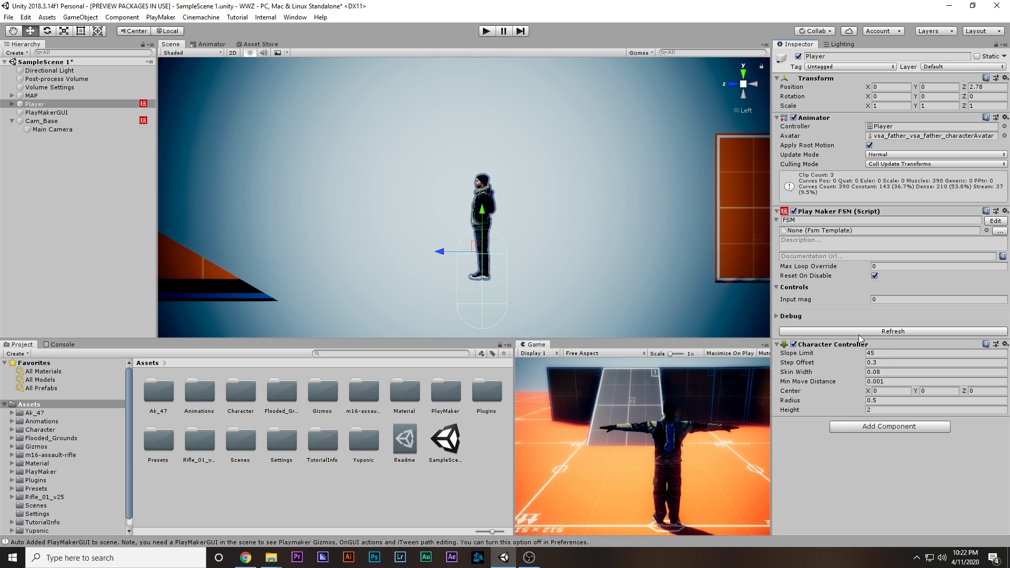
{"action": "left_click_drag", "start_coordinate": [916, 391], "coordinate": [987, 396], "text": "alt"}
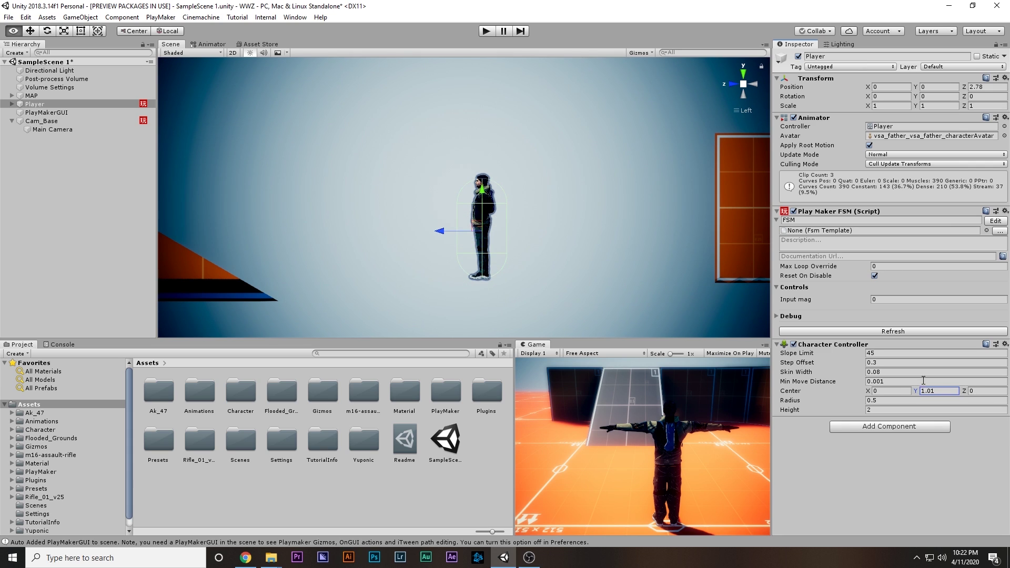
{"action": "mouse_move", "coordinate": [866, 401]}
{"action": "left_mouse_down", "text": "alt"}
{"action": "mouse_move", "coordinate": [856, 403]}
{"action": "mouse_move", "coordinate": [871, 416]}
{"action": "mouse_move", "coordinate": [866, 402]}
{"action": "left_mouse_up", "text": "alt"}
Step: Save the scene and start play mode with the Game view maximized to test the Character Controller
{"action": "key", "text": "shift+space"}
{"action": "key", "text": "ctrl+s"}
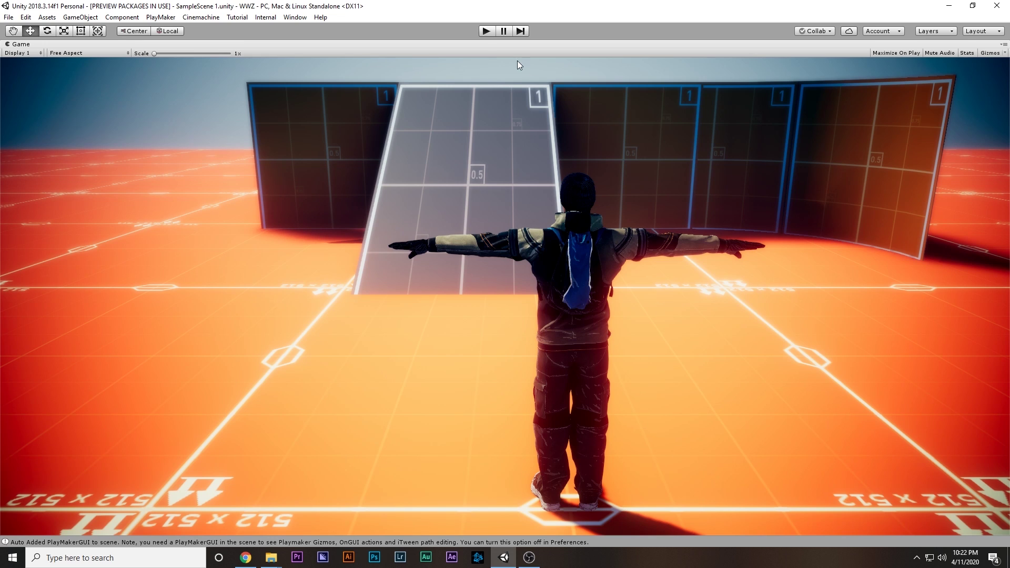
{"action": "left_click", "coordinate": [486, 31]}
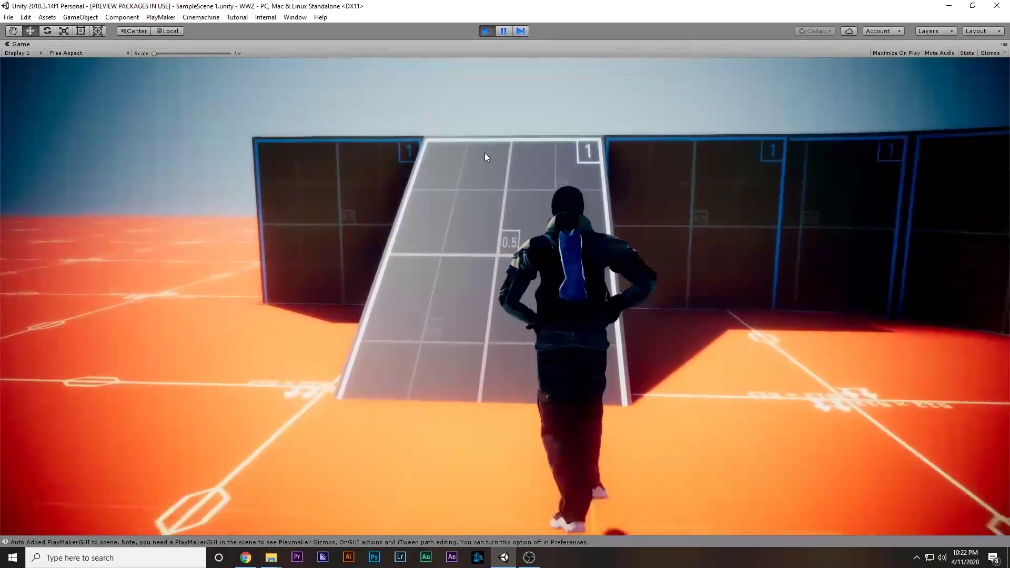
Step: Play-test collisions by walking the character up the ramp, off the platform and against the walls, and stop play mode
{"action": "key", "text": "w"}
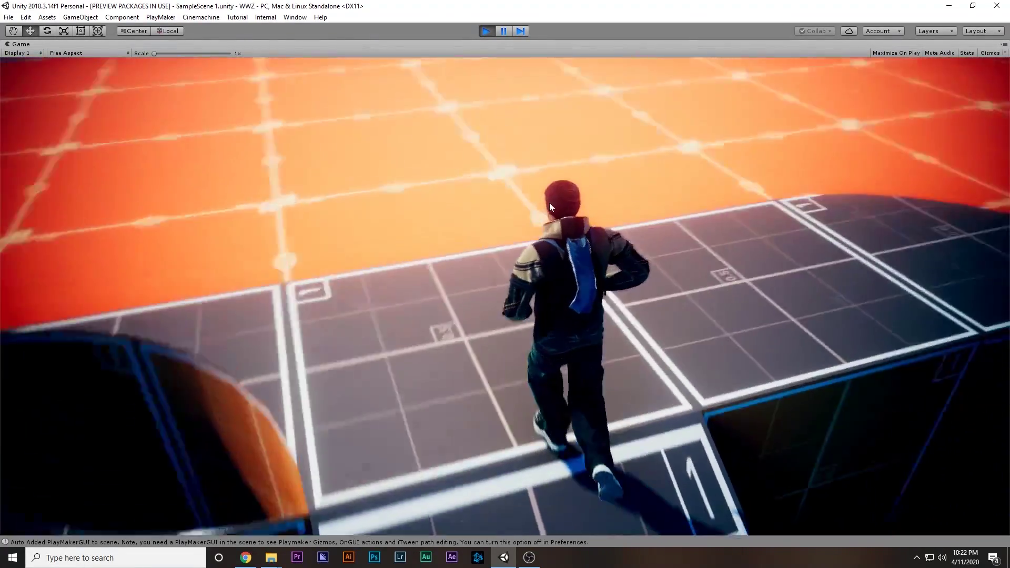
{"action": "key", "text": "w"}
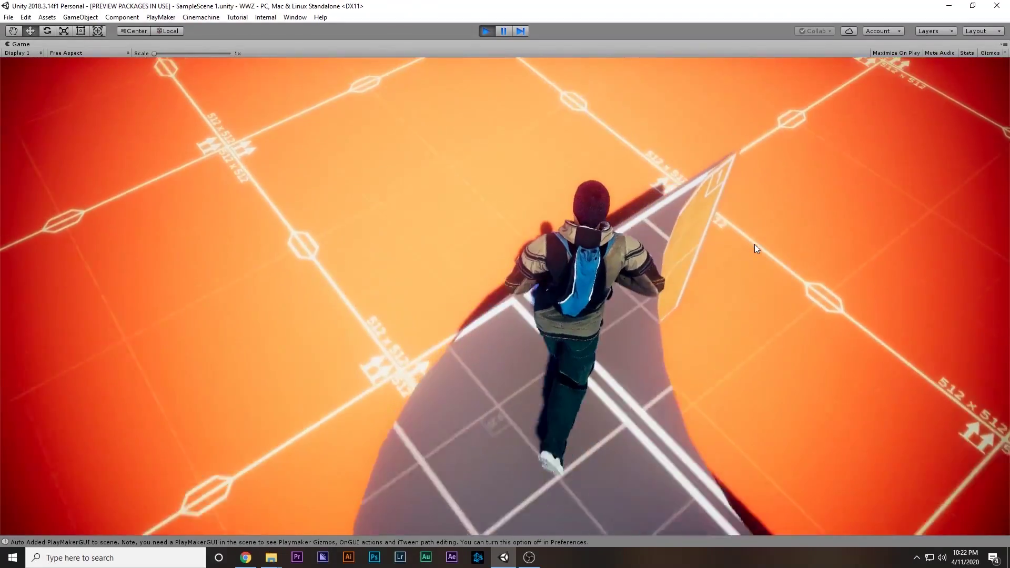
{"action": "key", "text": "w"}
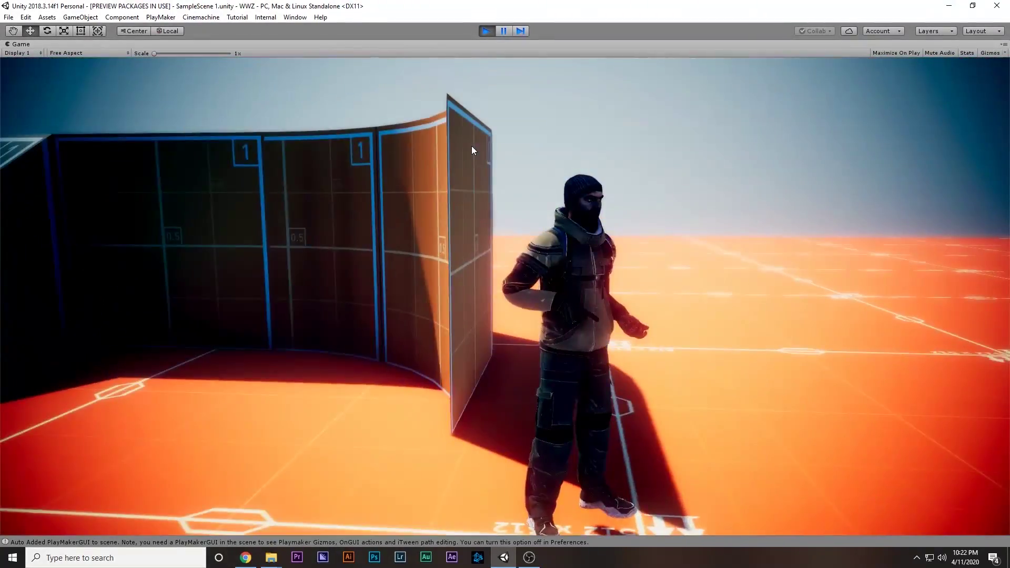
{"action": "key", "text": "w"}
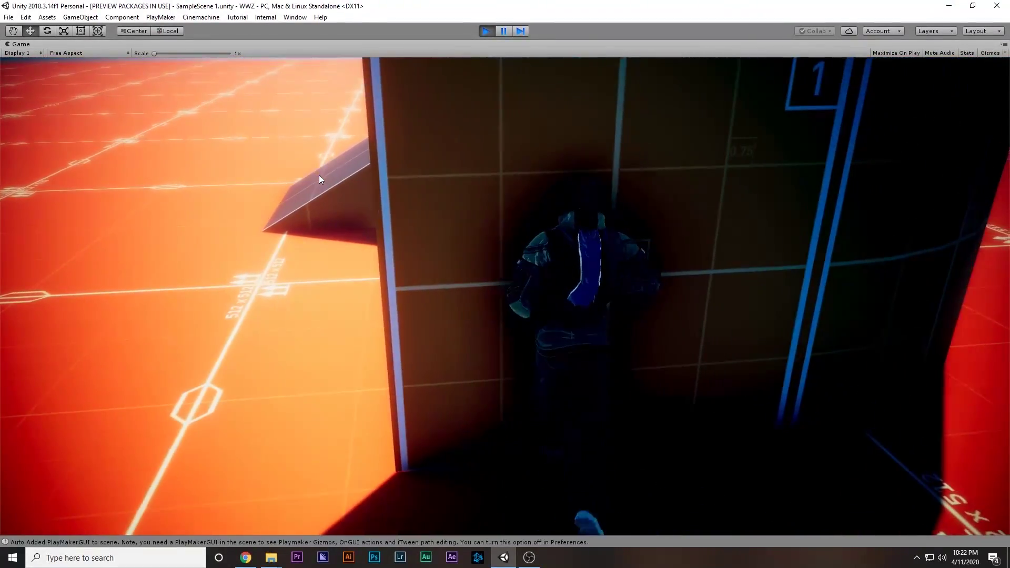
{"action": "key", "text": "a"}
{"action": "key", "text": "w"}
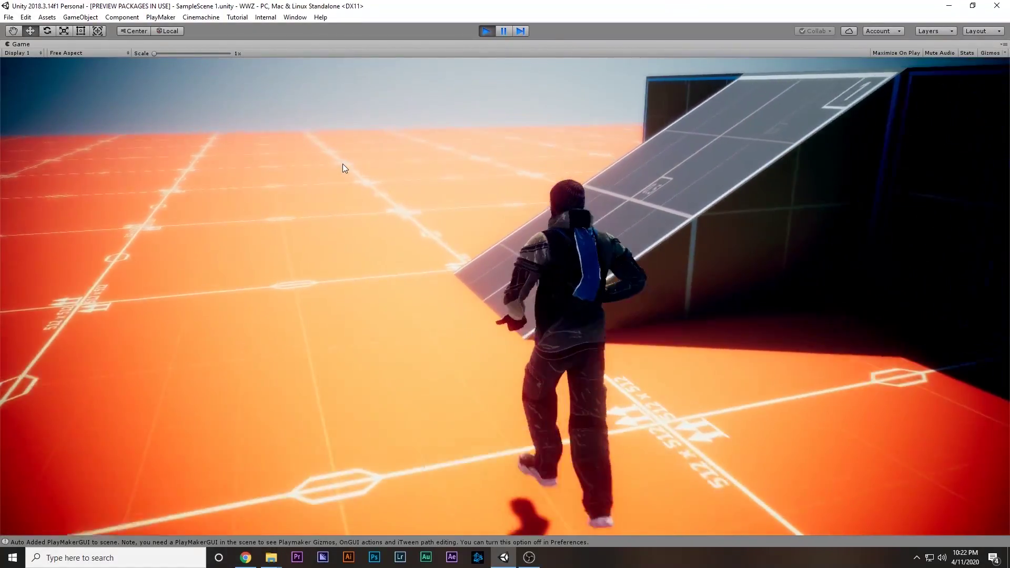
{"action": "key", "text": "w"}
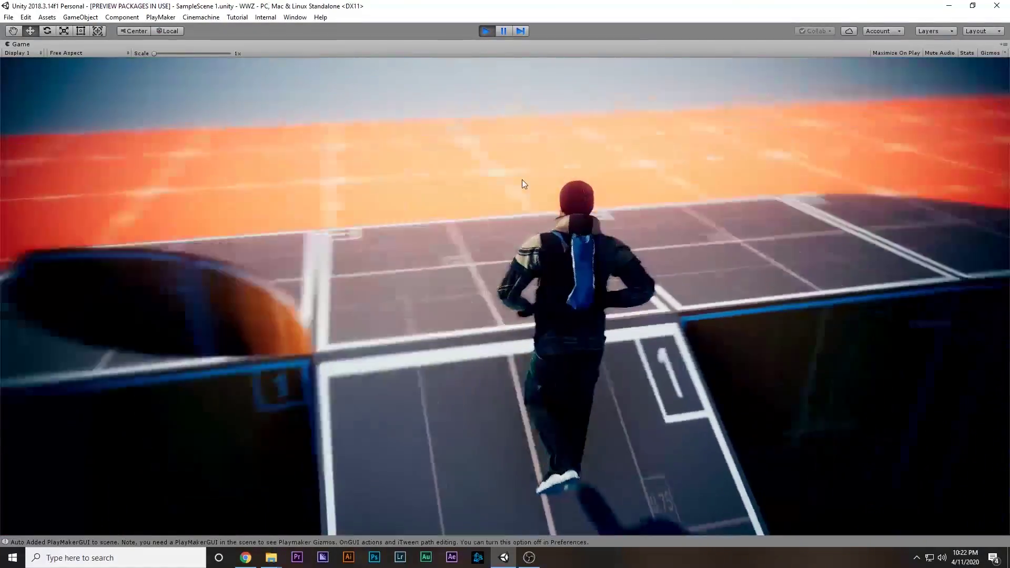
{"action": "key", "text": "w"}
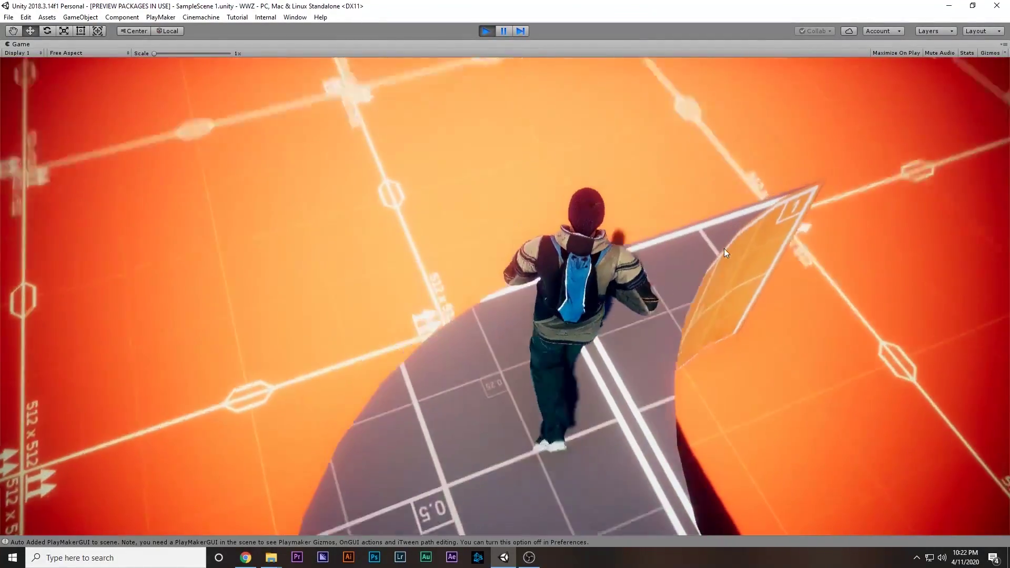
{"action": "key", "text": "w"}
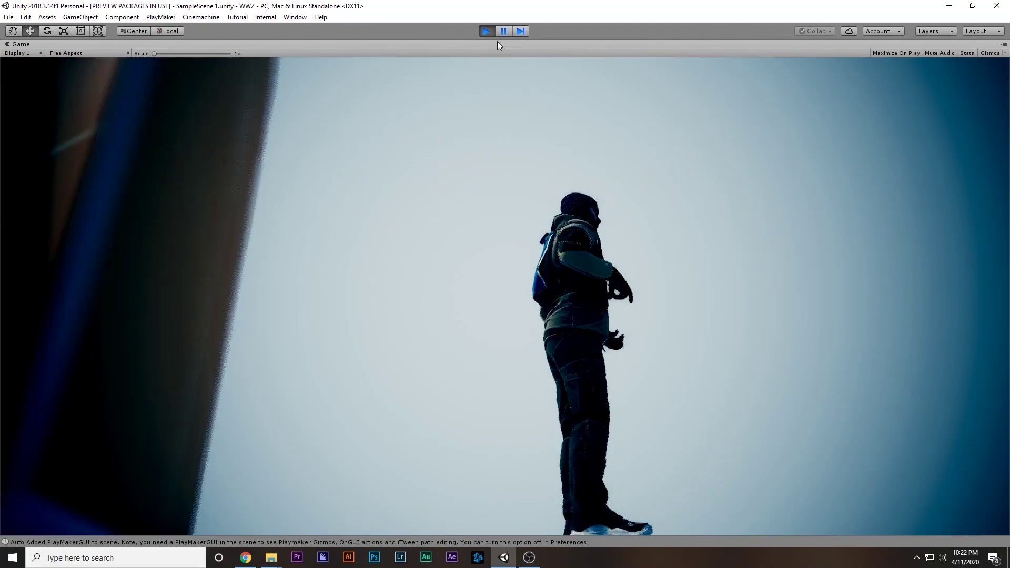
{"action": "left_click", "coordinate": [489, 34]}
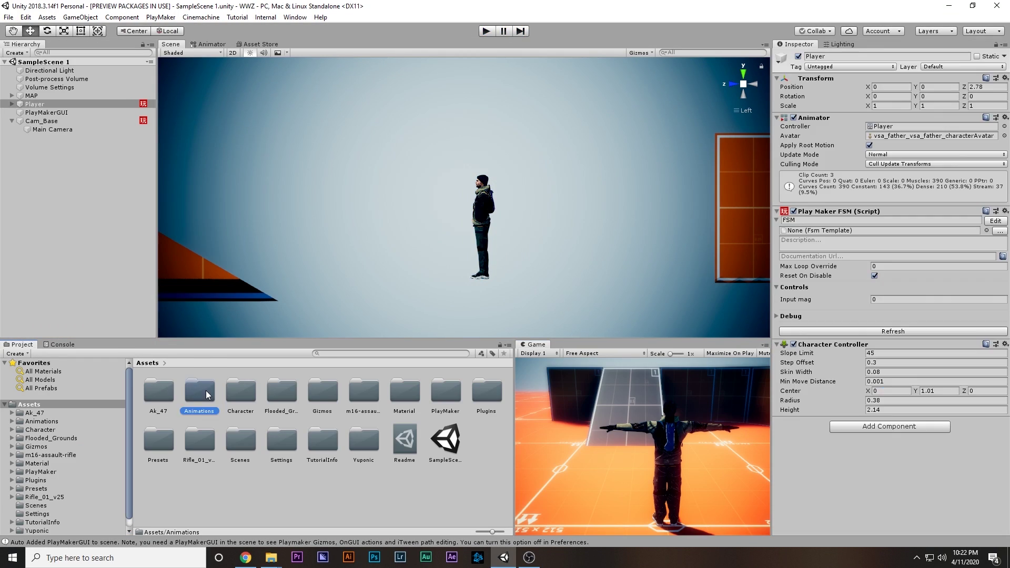
Step: Review the loop and root transform import settings of the Jog, Idle and Run clips in the Animations folder
{"action": "double_click", "coordinate": [206, 394]}
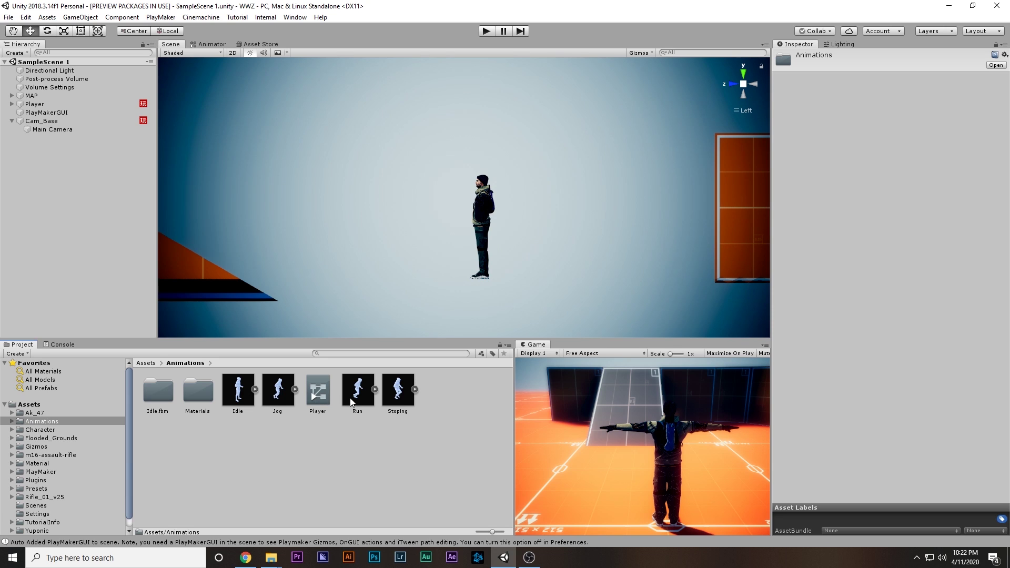
{"action": "left_click", "coordinate": [277, 392]}
{"action": "scroll", "coordinate": [897, 187], "scroll_direction": "down", "scroll_amount": 5}
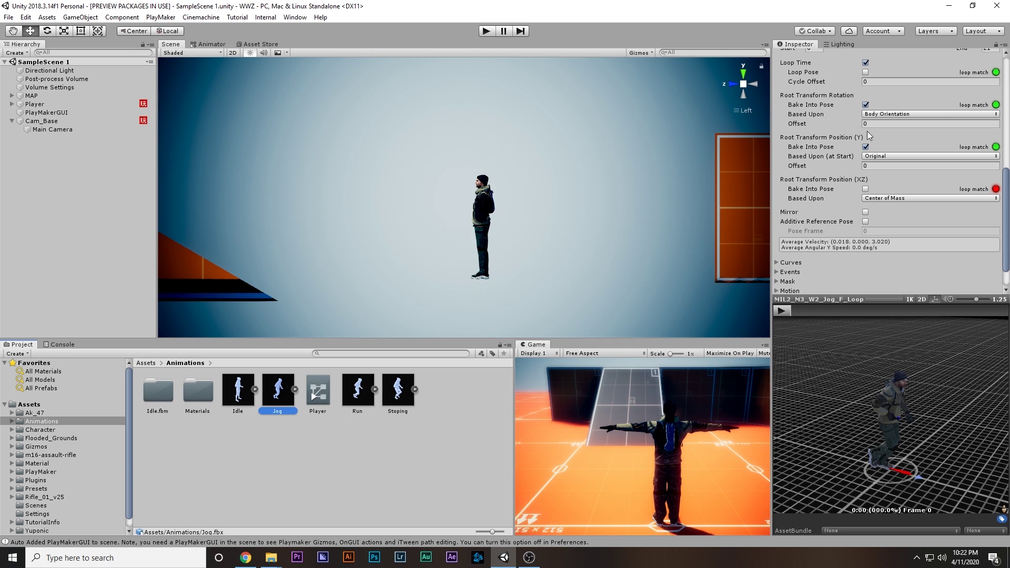
{"action": "left_click", "coordinate": [237, 390]}
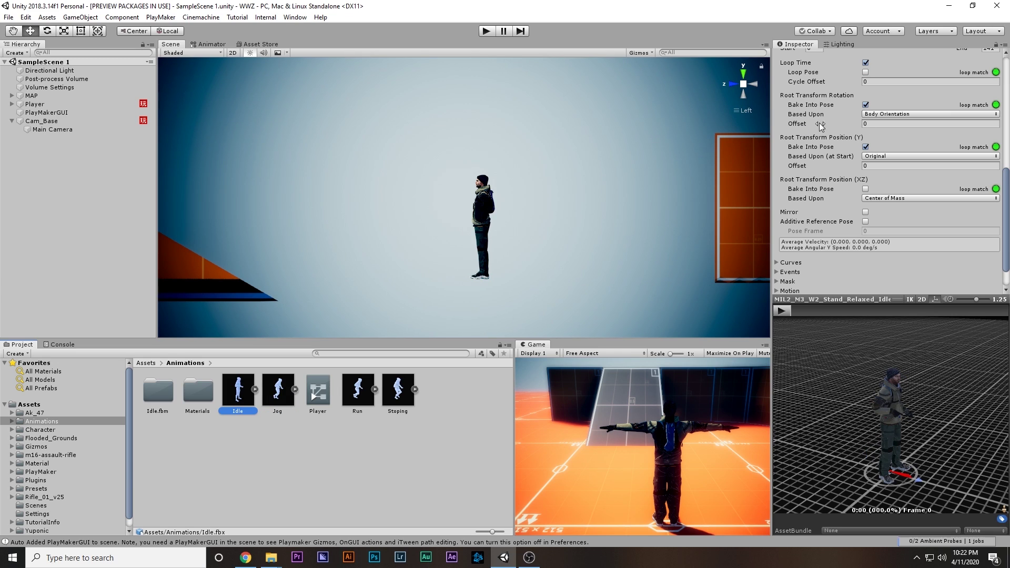
{"action": "left_click", "coordinate": [375, 389]}
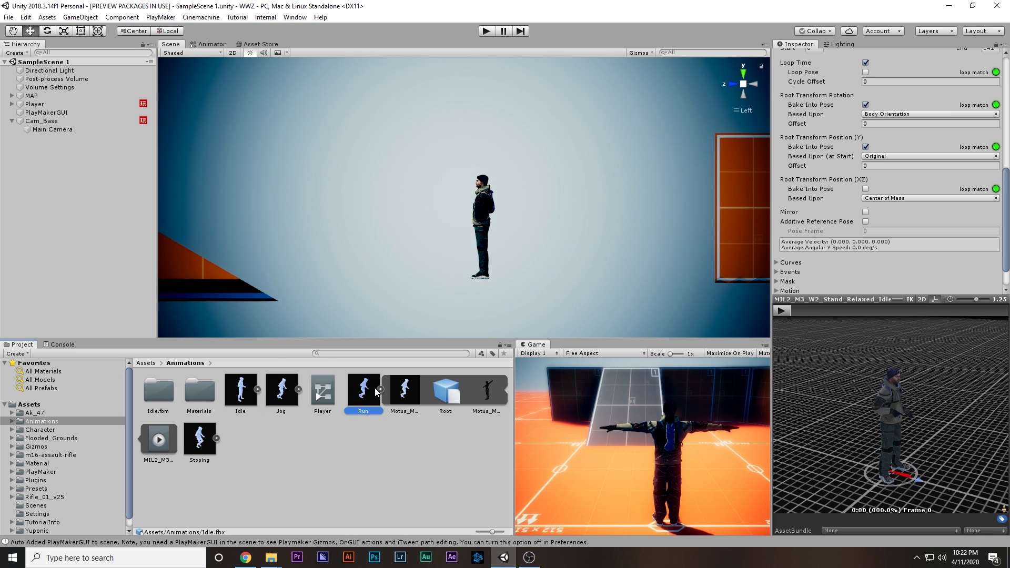
{"action": "left_click", "coordinate": [375, 387]}
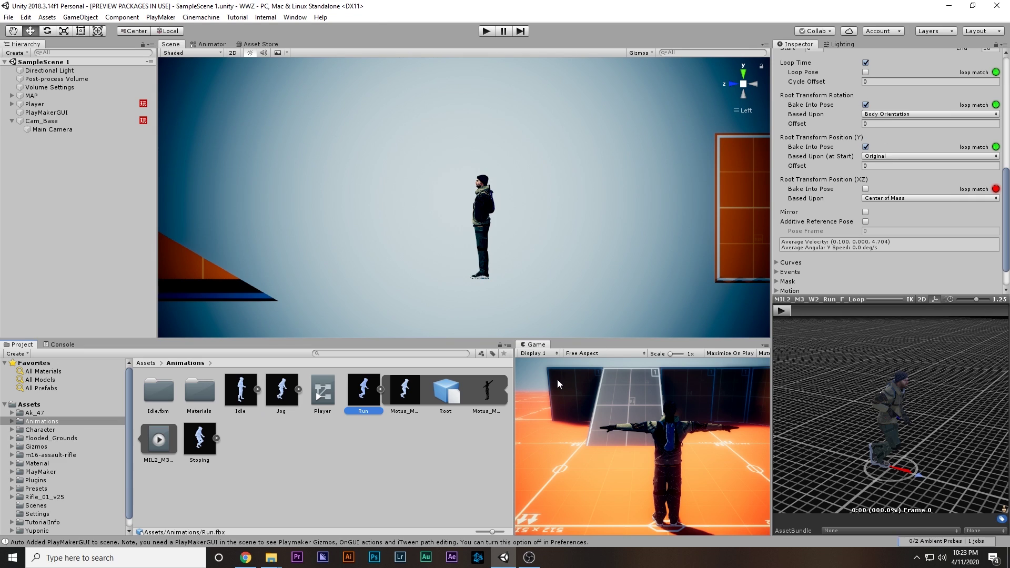
{"action": "left_click", "coordinate": [380, 390]}
{"action": "left_click", "coordinate": [343, 424]}
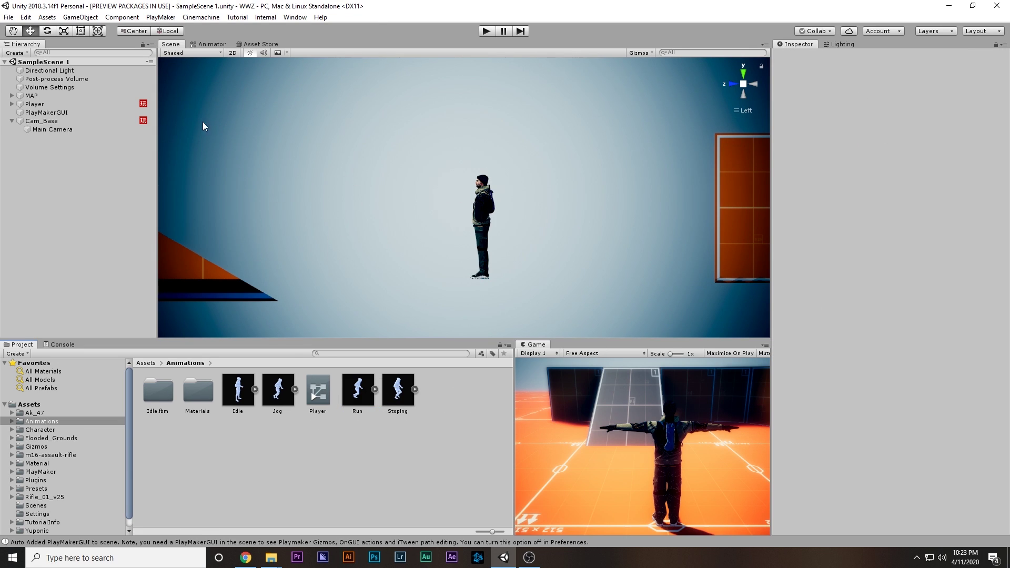
Step: Collapse Cam_Base, select the Player and view it in perspective in the Scene view
{"action": "left_click", "coordinate": [12, 121]}
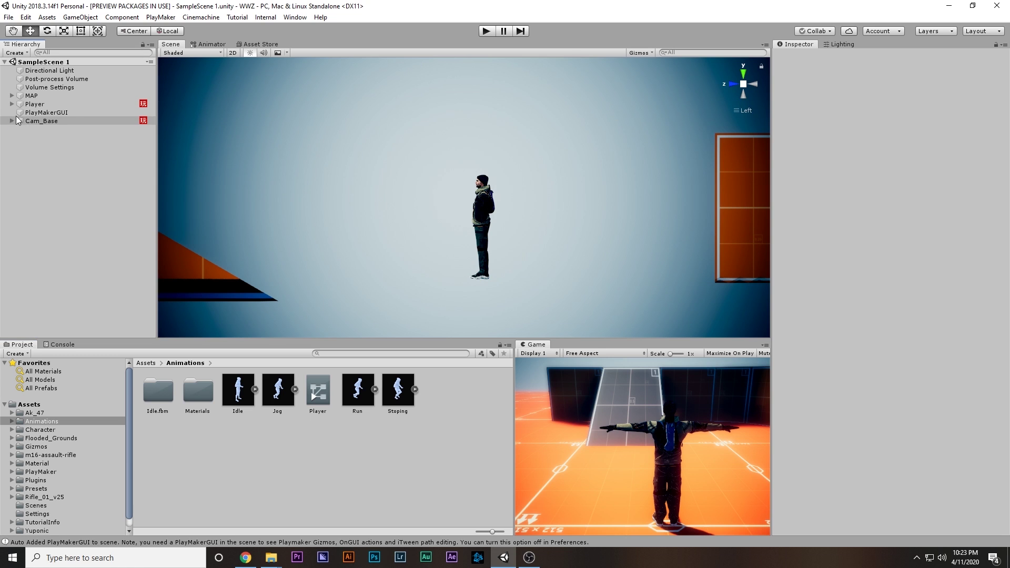
{"action": "left_click", "coordinate": [34, 103]}
{"action": "left_click", "coordinate": [743, 86]}
{"action": "left_click_drag", "start_coordinate": [655, 129], "coordinate": [509, 154], "text": "alt"}
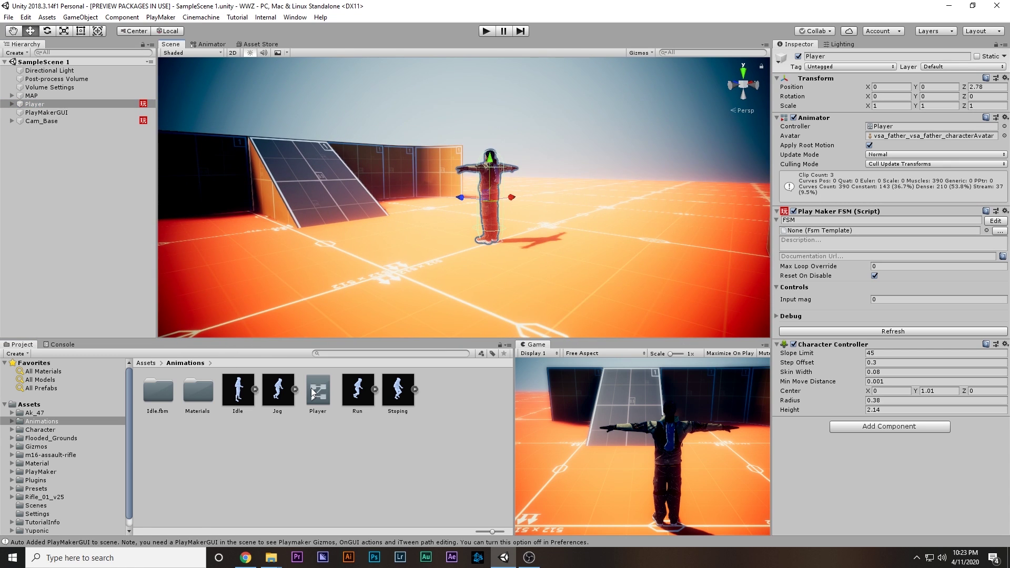
Step: In the Player animator controller, make transitions in both directions between the Walk and Run states
{"action": "double_click", "coordinate": [312, 389]}
{"action": "scroll", "coordinate": [588, 220], "scroll_direction": "up", "scroll_amount": 3}
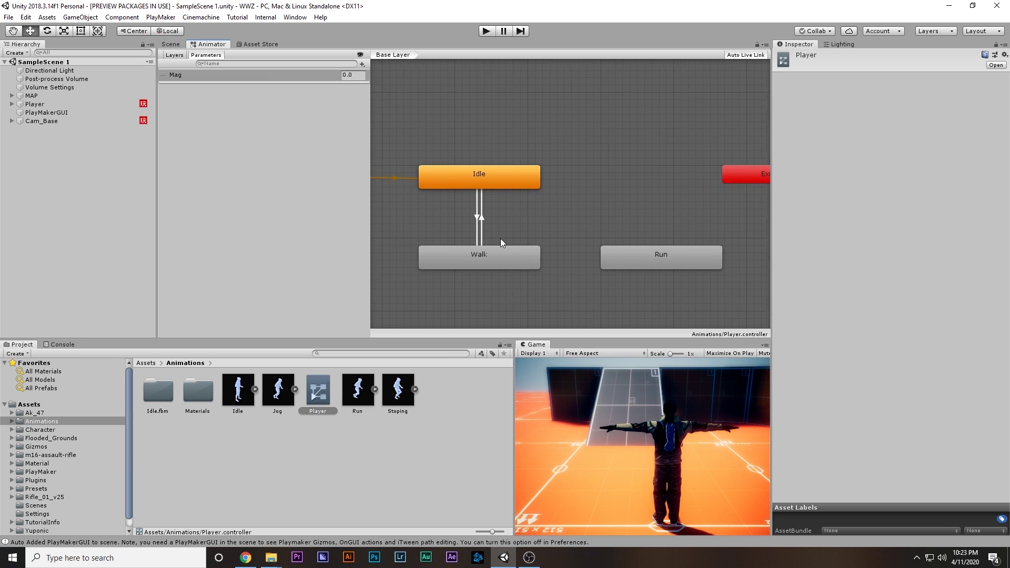
{"action": "left_click", "coordinate": [478, 242]}
{"action": "right_click", "coordinate": [477, 243]}
{"action": "left_click", "coordinate": [490, 250]}
{"action": "left_click", "coordinate": [629, 248]}
{"action": "right_click", "coordinate": [630, 248]}
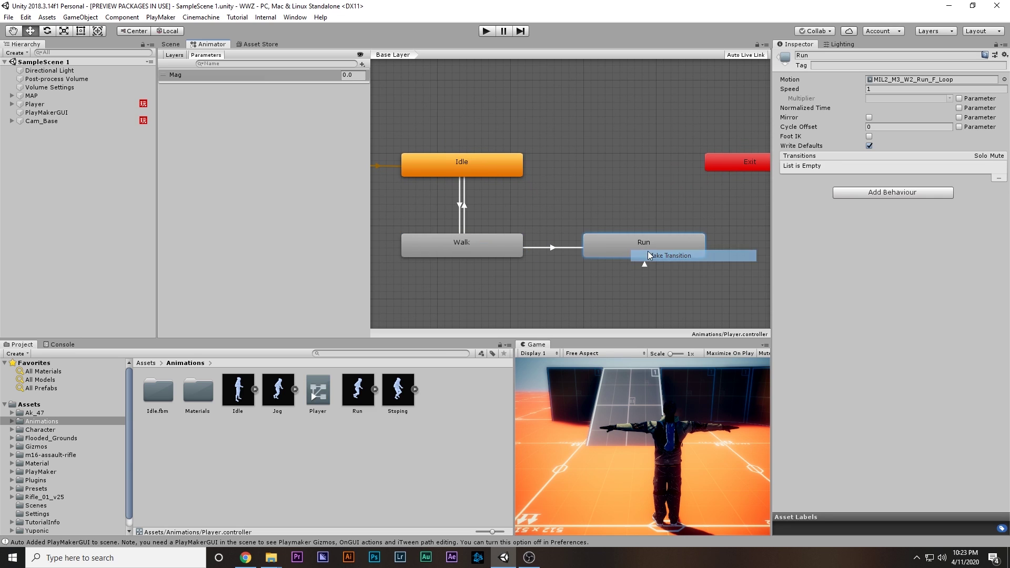
{"action": "left_click", "coordinate": [649, 256]}
{"action": "left_click", "coordinate": [494, 252]}
Step: Add a Bool parameter named Run to the Player animator controller
{"action": "left_click", "coordinate": [362, 63]}
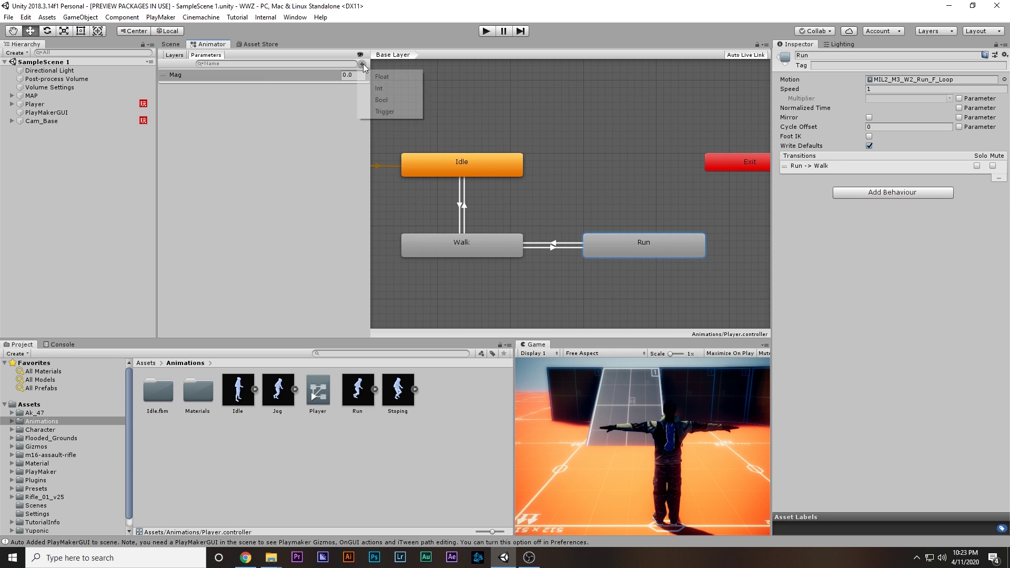
{"action": "left_click", "coordinate": [384, 100]}
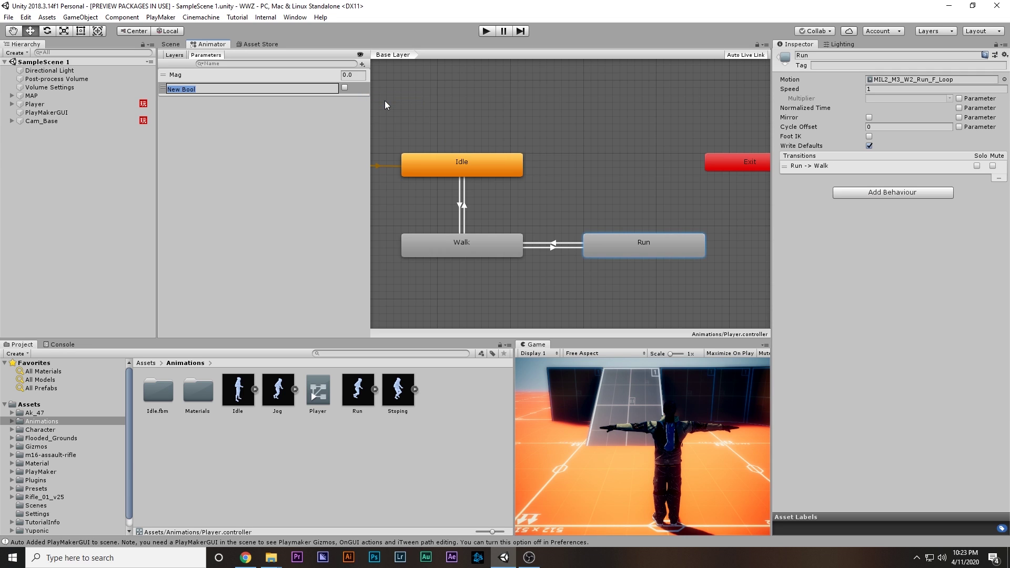
{"action": "type", "text": "Run"}
{"action": "key", "text": "Return"}
Step: Give the Walk to Run transition a condition of Run true and turn off its exit time
{"action": "left_click", "coordinate": [563, 247]}
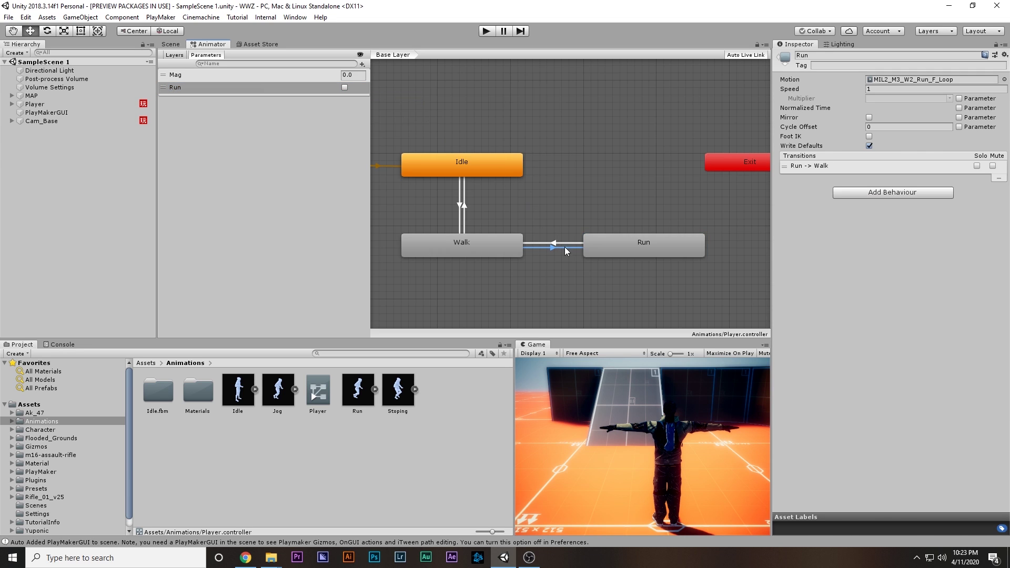
{"action": "left_click", "coordinate": [984, 266]}
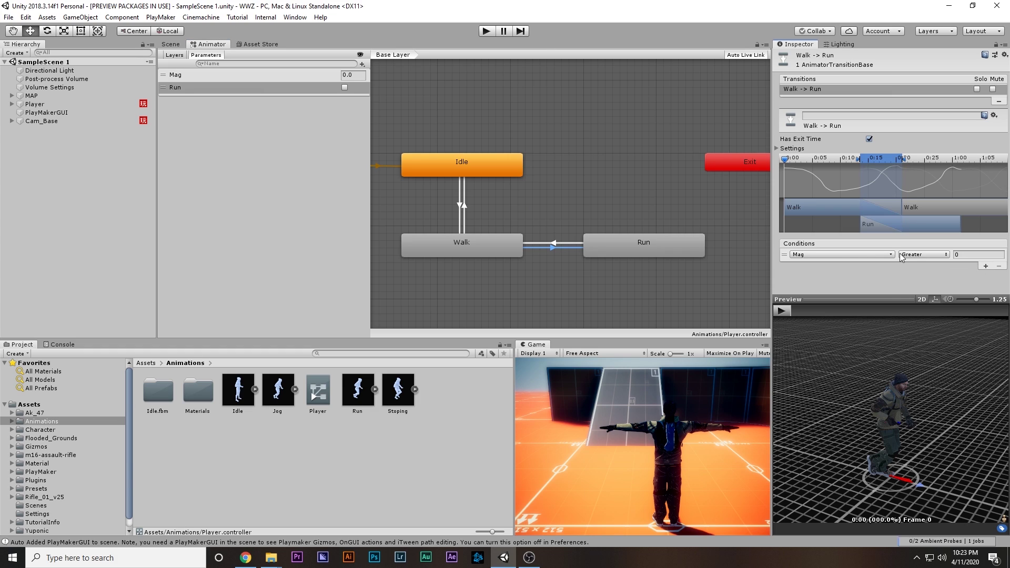
{"action": "left_click", "coordinate": [871, 255]}
{"action": "left_click", "coordinate": [866, 296]}
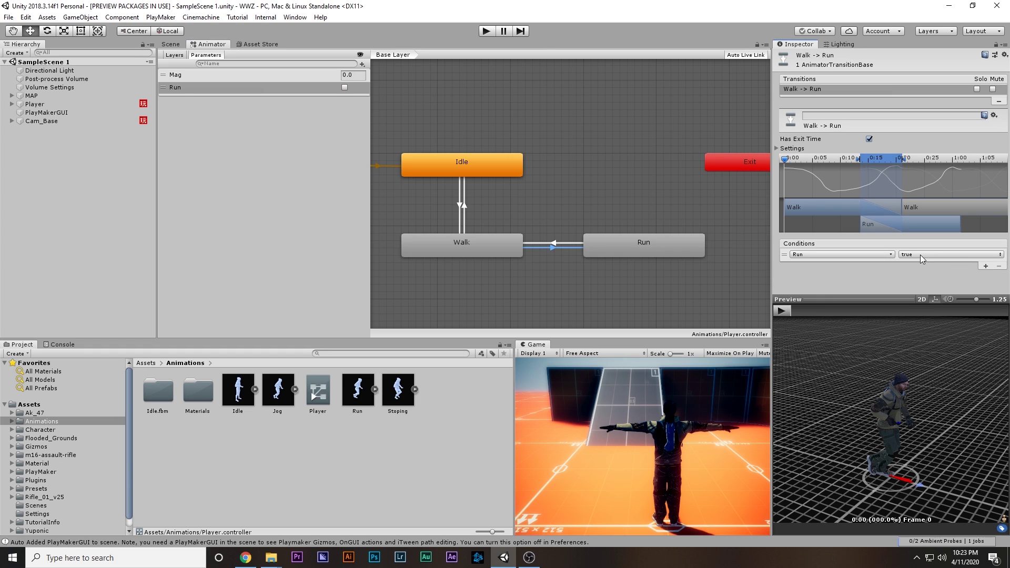
{"action": "left_click", "coordinate": [869, 139]}
Step: Give the Run to Walk transition a condition of Run false and turn off its exit time
{"action": "left_click", "coordinate": [577, 243]}
{"action": "left_click", "coordinate": [986, 266]}
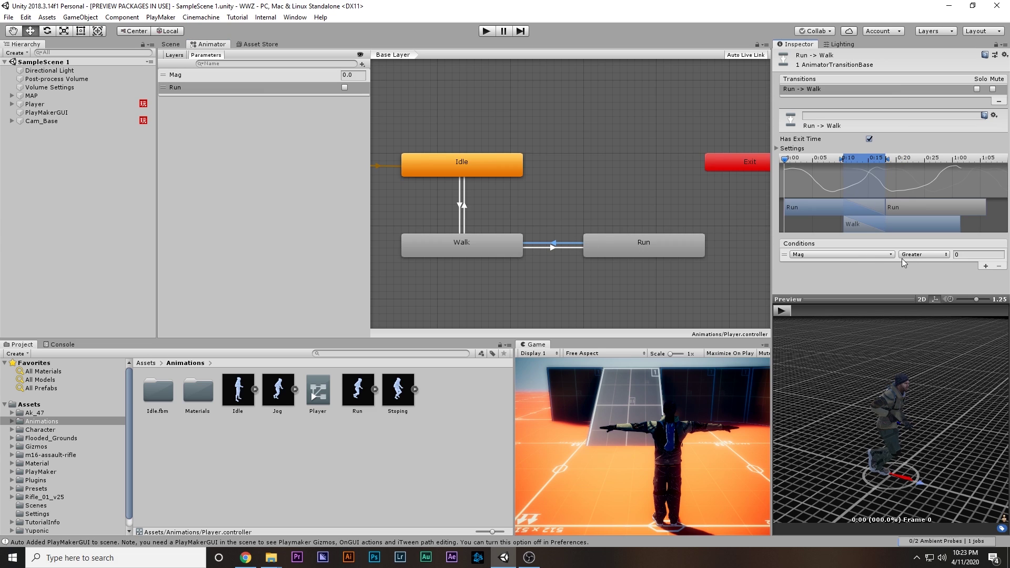
{"action": "left_click", "coordinate": [863, 255]}
{"action": "left_click", "coordinate": [859, 298]}
{"action": "left_click", "coordinate": [923, 255]}
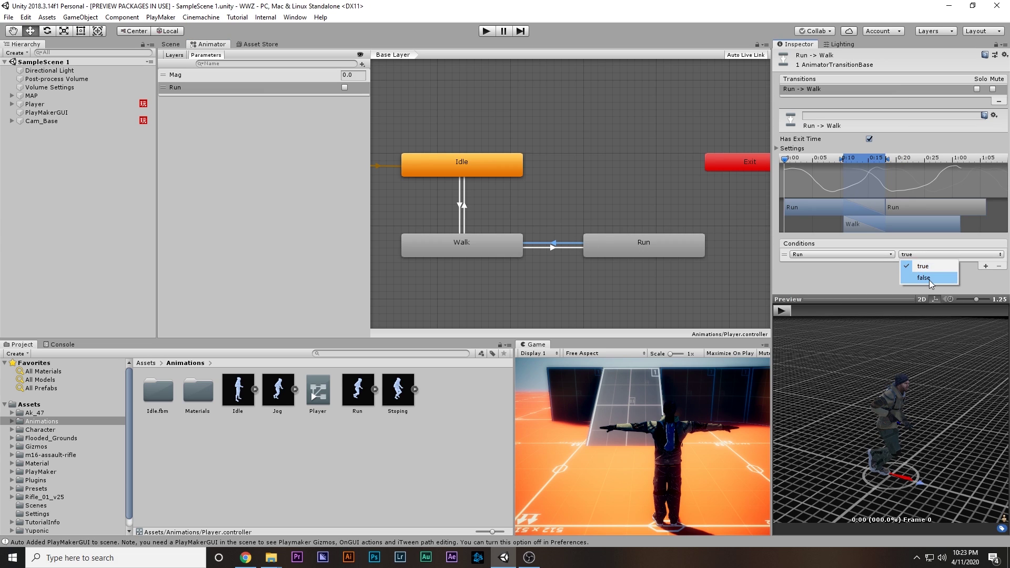
{"action": "left_click", "coordinate": [924, 278]}
{"action": "left_click", "coordinate": [869, 139]}
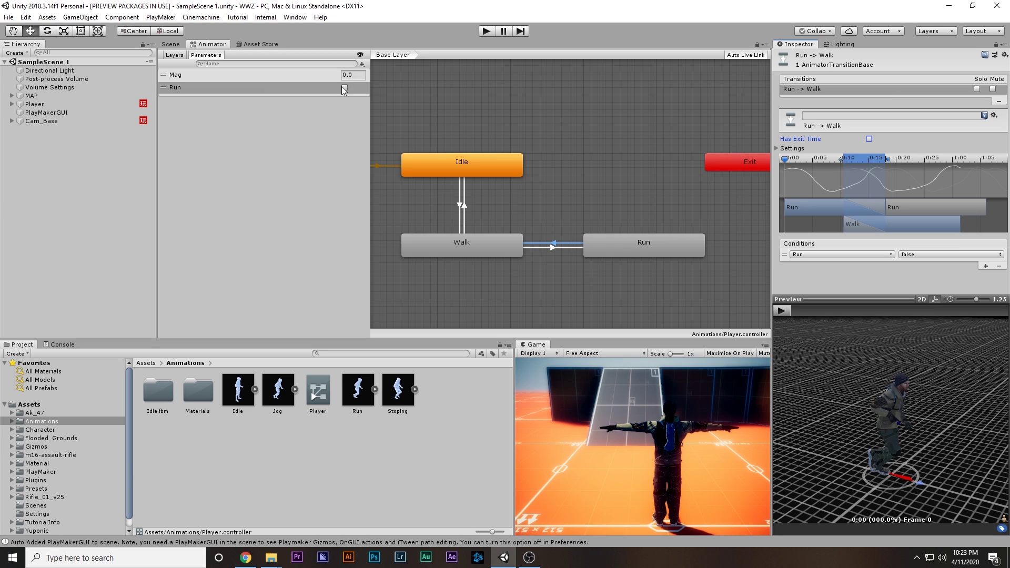
Step: Open the Player's FSM for editing, duplicate State 1 as State 2 and place the copy beside State 1
{"action": "left_click", "coordinate": [45, 106]}
{"action": "left_click", "coordinate": [994, 216]}
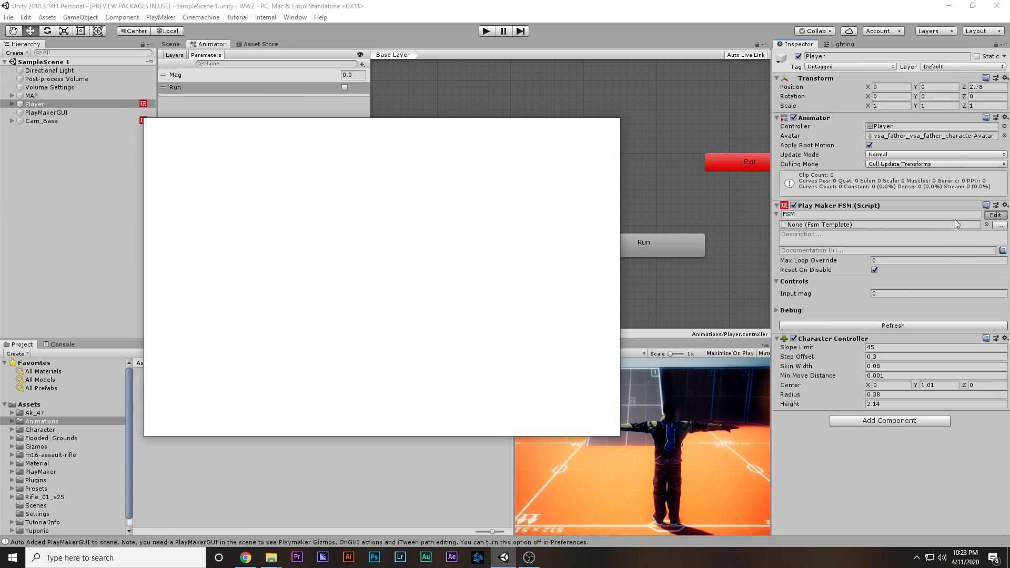
{"action": "right_click", "coordinate": [212, 195]}
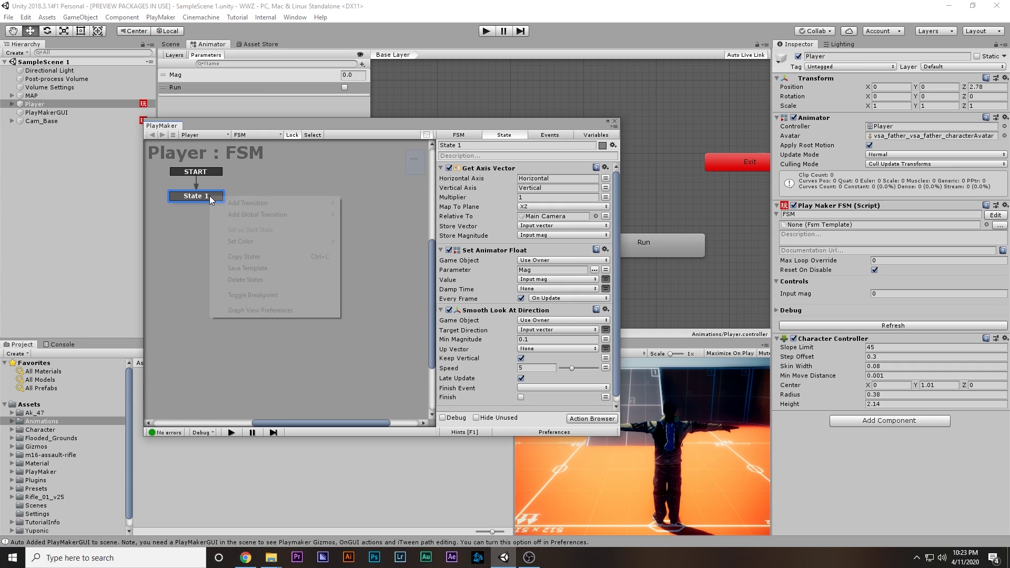
{"action": "left_click", "coordinate": [200, 201]}
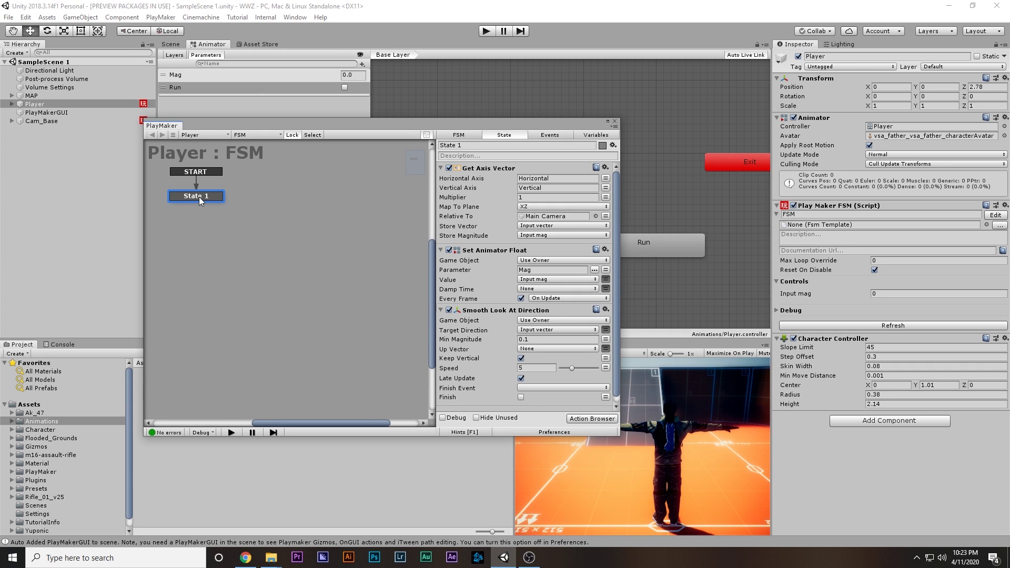
{"action": "left_click", "coordinate": [275, 197]}
{"action": "left_click", "coordinate": [566, 297]}
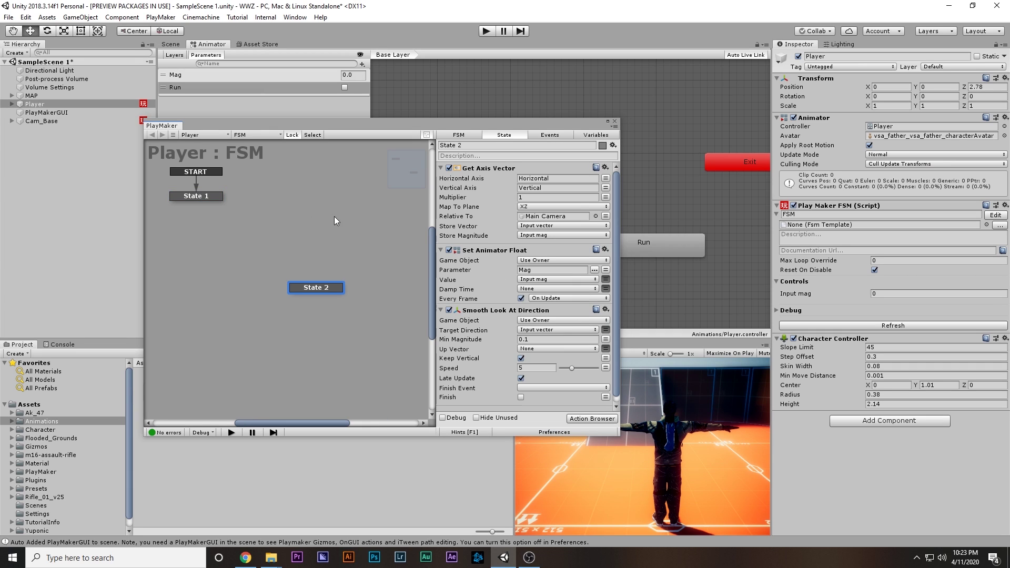
{"action": "left_click_drag", "start_coordinate": [330, 285], "coordinate": [300, 193]}
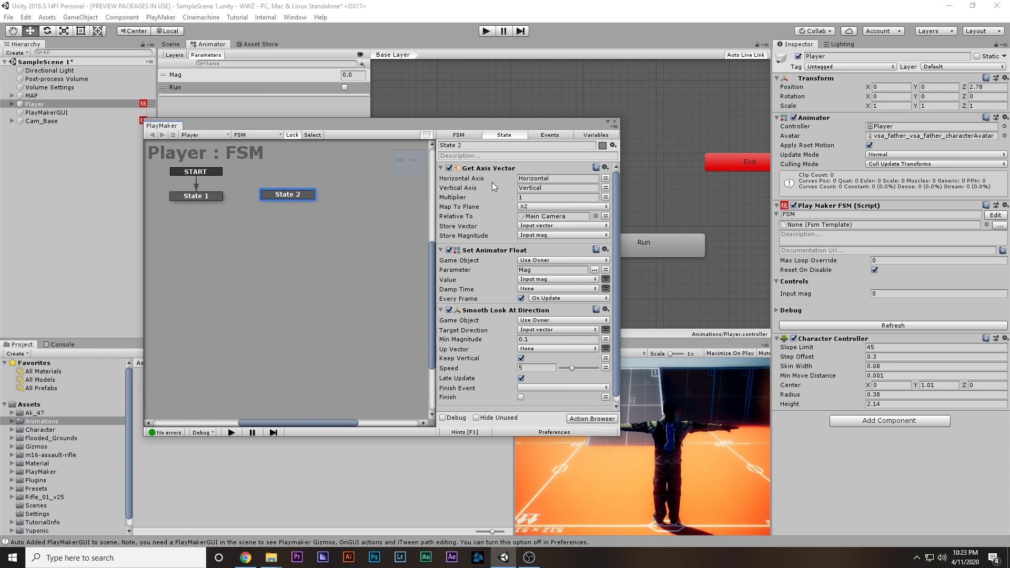
Step: In State 2, replace the Set Animator Float action with a Set Animator Bool action
{"action": "left_click", "coordinate": [496, 251]}
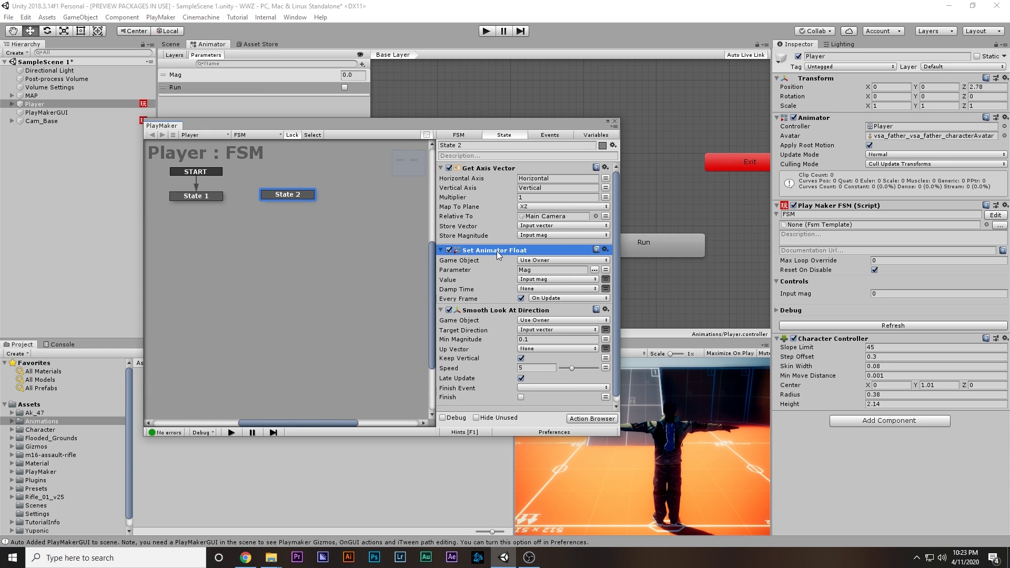
{"action": "key", "text": "Delete"}
{"action": "double_click", "coordinate": [513, 374]}
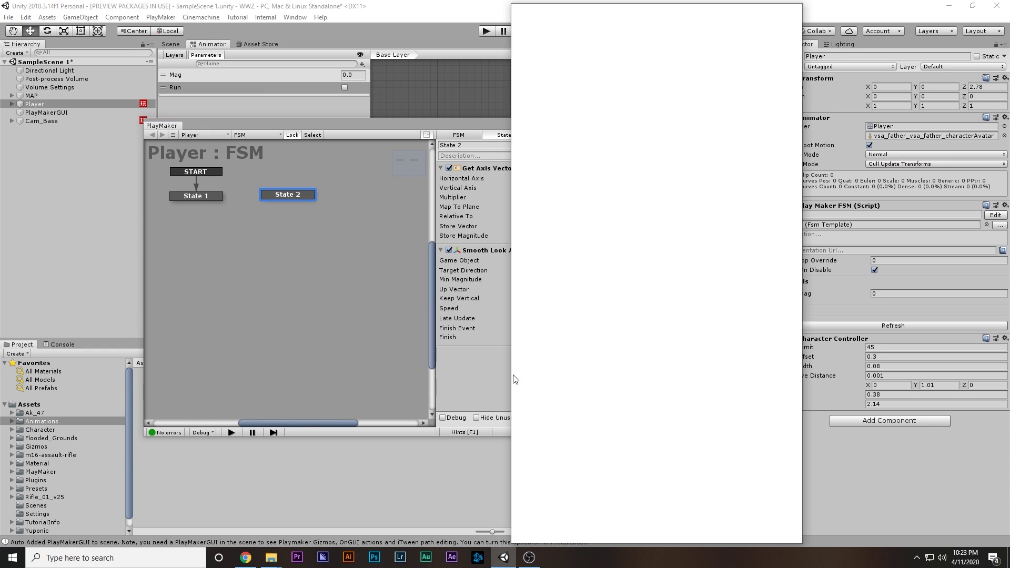
{"action": "type", "text": "sert"}
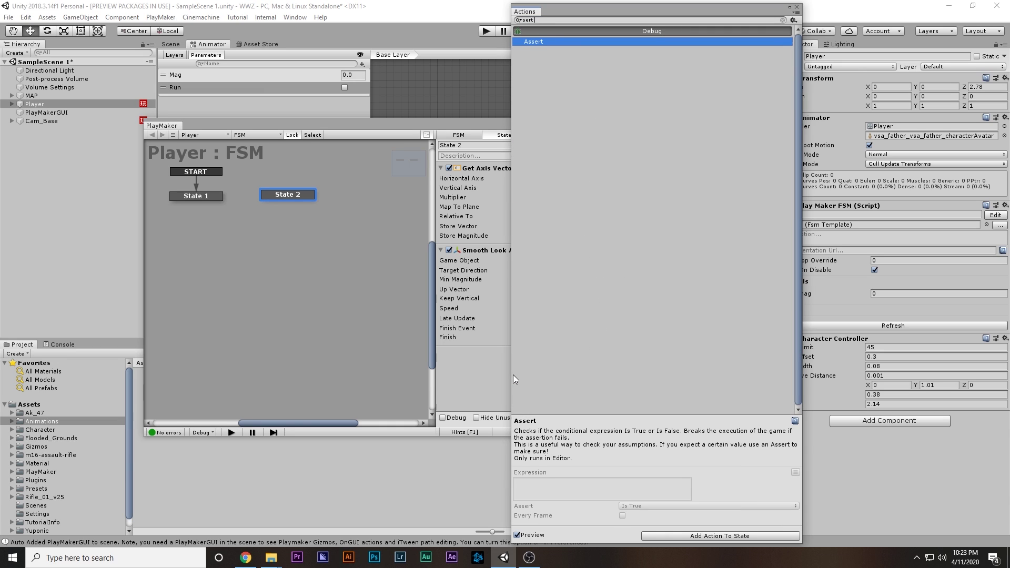
{"action": "key", "text": "BackSpace"}
{"action": "key", "text": "BackSpace"}
{"action": "key", "text": "BackSpace"}
{"action": "key", "text": "BackSpace"}
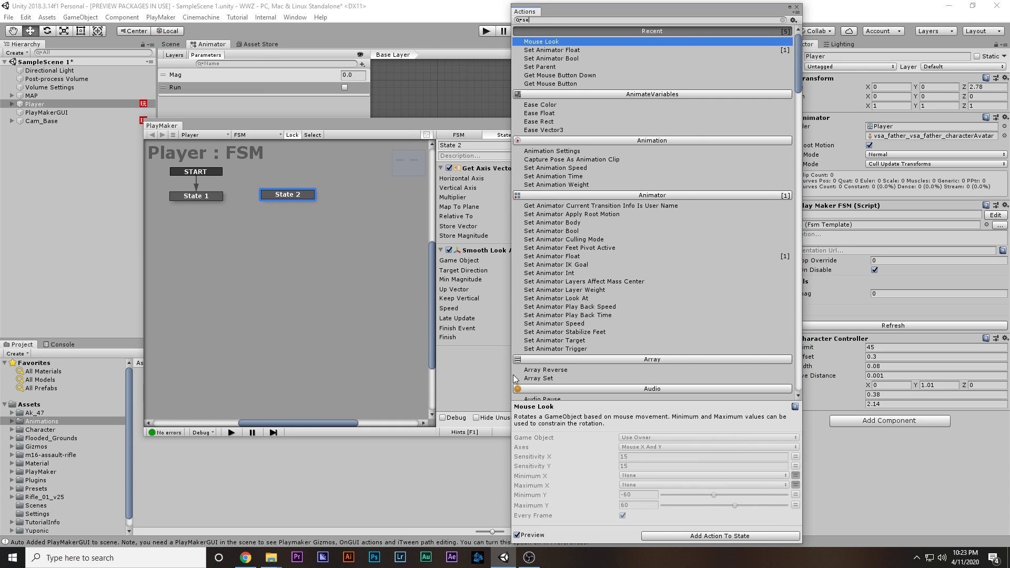
{"action": "type", "text": "t a"}
{"action": "key", "text": "Down"}
{"action": "key", "text": "Return"}
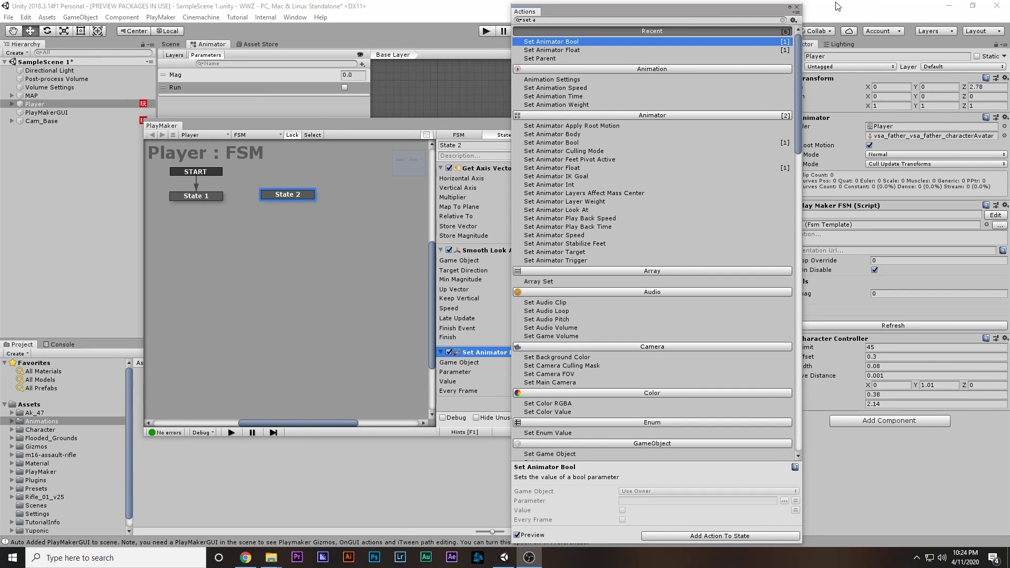
{"action": "left_click", "coordinate": [797, 7]}
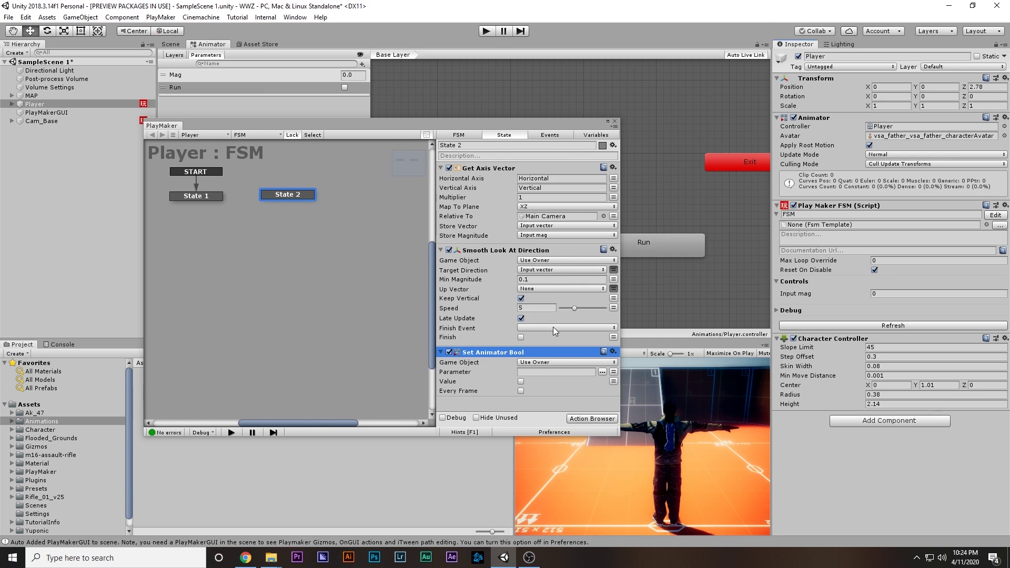
Step: Move State 2's Set Animator Bool above Smooth Look At Direction, with parameter Run and its value enabled
{"action": "left_click_drag", "start_coordinate": [495, 352], "coordinate": [490, 251]}
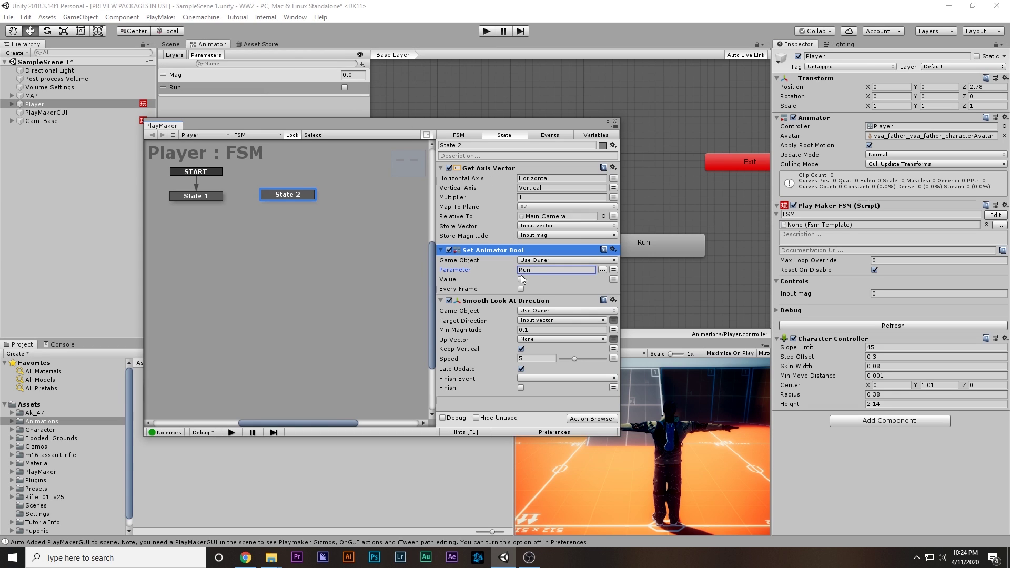
{"action": "left_click", "coordinate": [520, 279]}
Step: Add a Set Animator Bool to State 1 with parameter Run and value off, and collapse all of the state's actions
{"action": "left_click", "coordinate": [216, 197]}
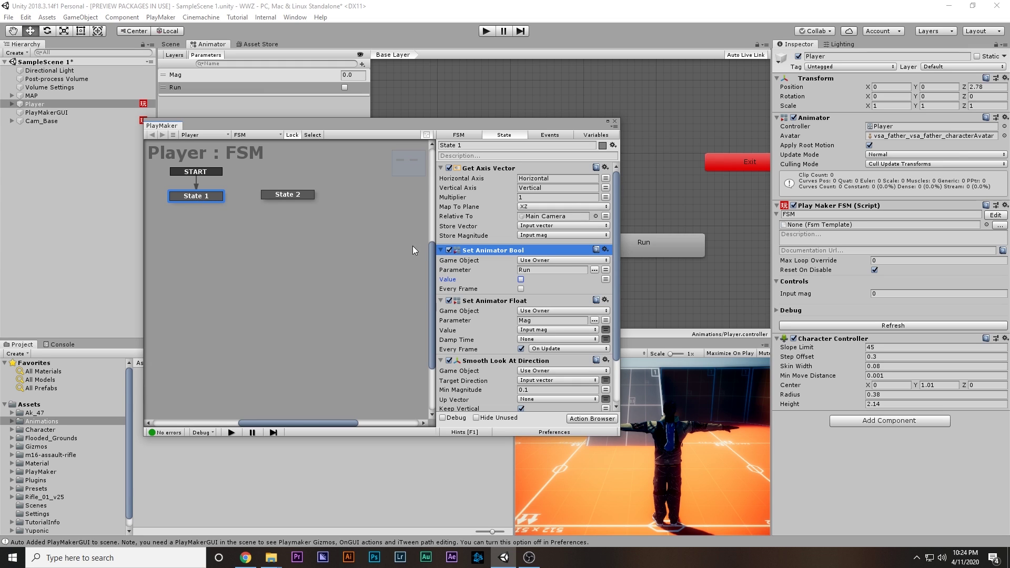
{"action": "left_click", "coordinate": [441, 168]}
{"action": "left_click", "coordinate": [441, 179]}
{"action": "left_click", "coordinate": [443, 191]}
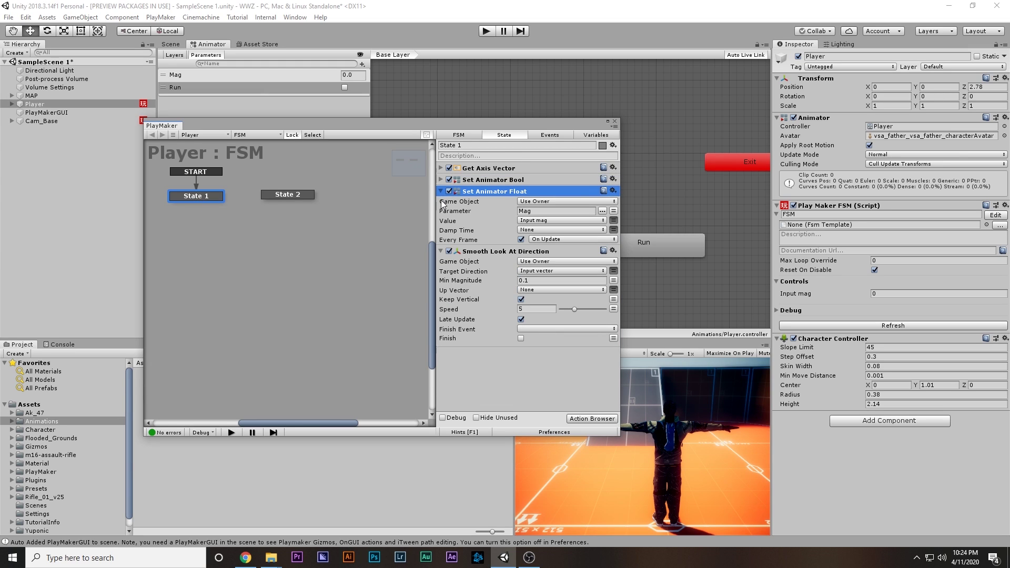
{"action": "left_click", "coordinate": [440, 191]}
{"action": "left_click", "coordinate": [441, 203]}
{"action": "left_click", "coordinate": [463, 233]}
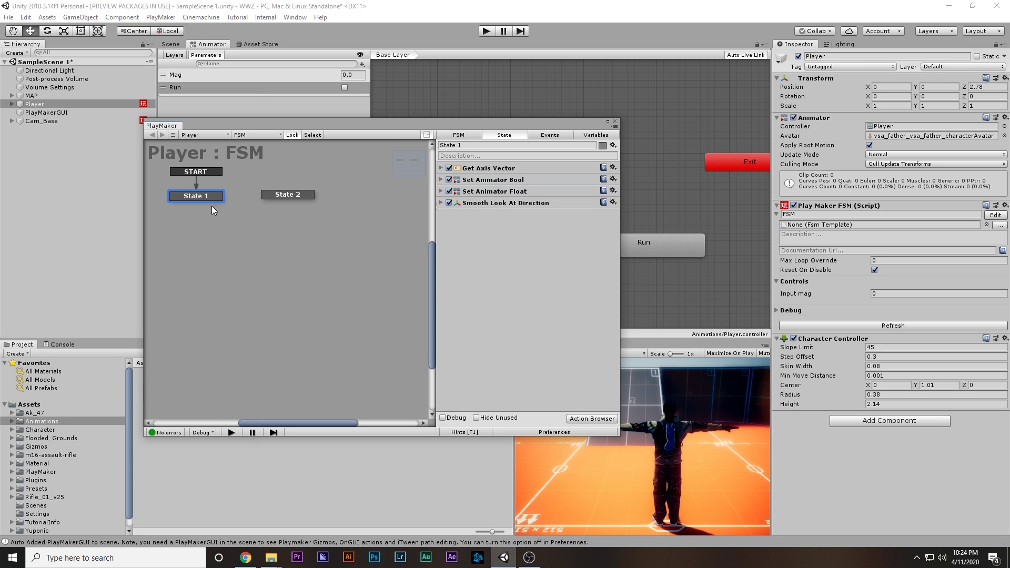
Step: Check the name and positive button of the Fire3 axis in the project's Input settings
{"action": "left_click", "coordinate": [26, 17]}
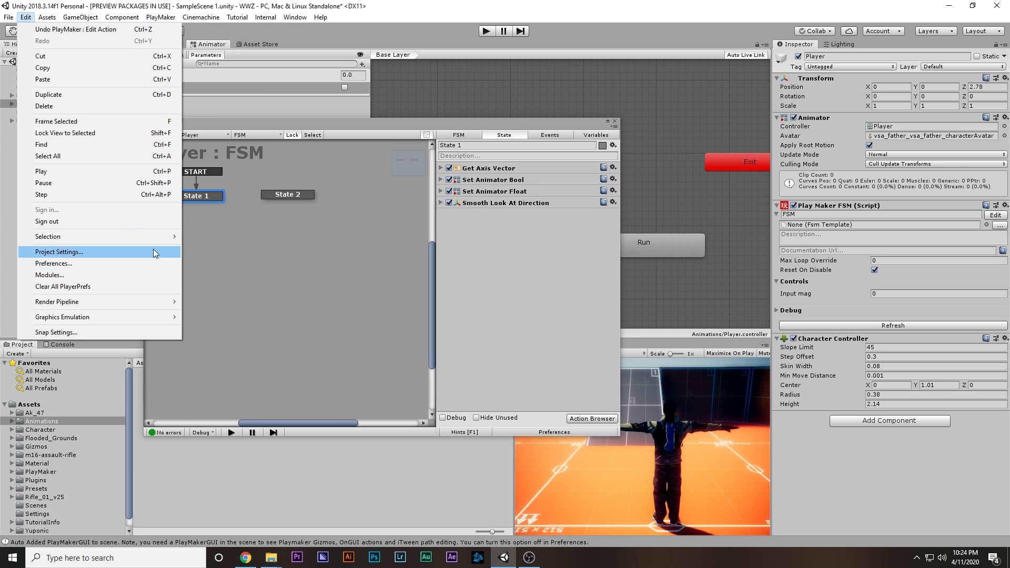
{"action": "left_click", "coordinate": [153, 250]}
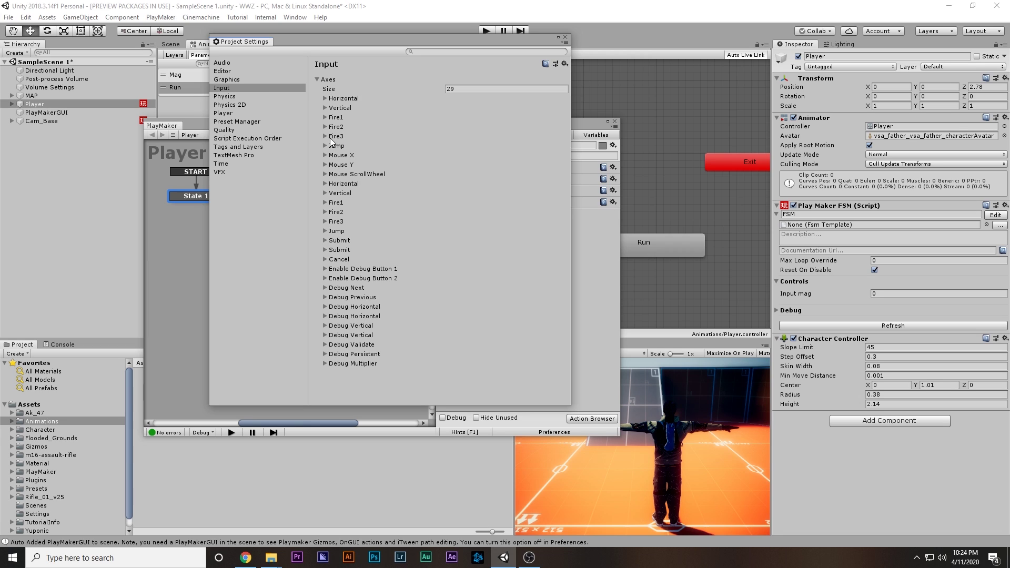
{"action": "left_click", "coordinate": [325, 137]}
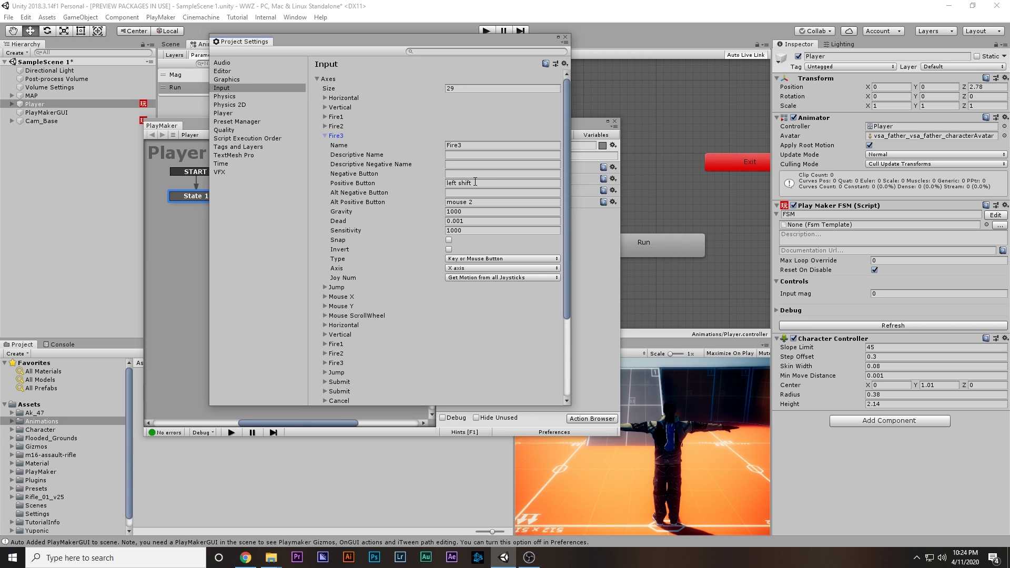
{"action": "left_click", "coordinate": [447, 182]}
{"action": "left_click", "coordinate": [465, 146]}
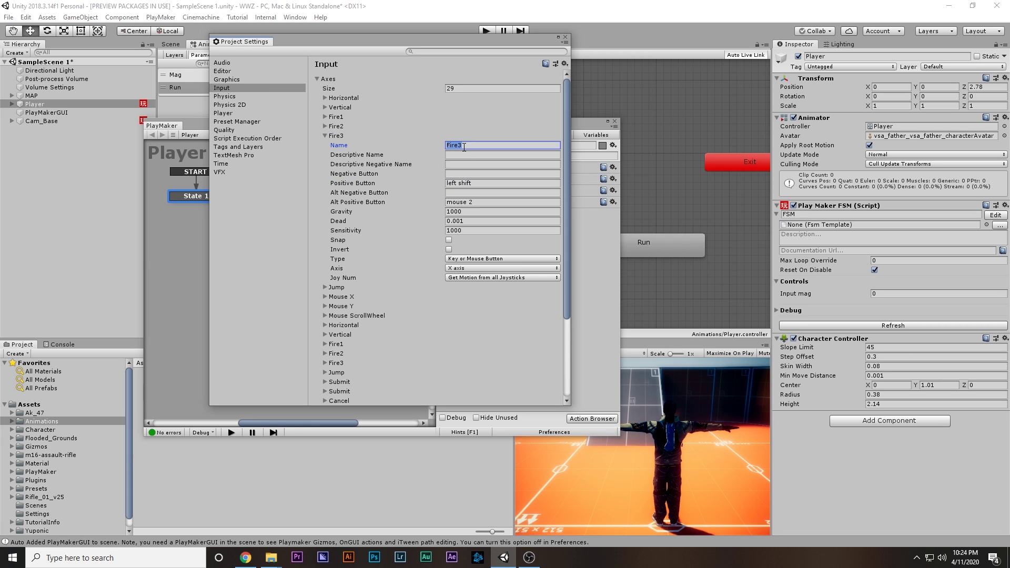
{"action": "left_click", "coordinate": [482, 182]}
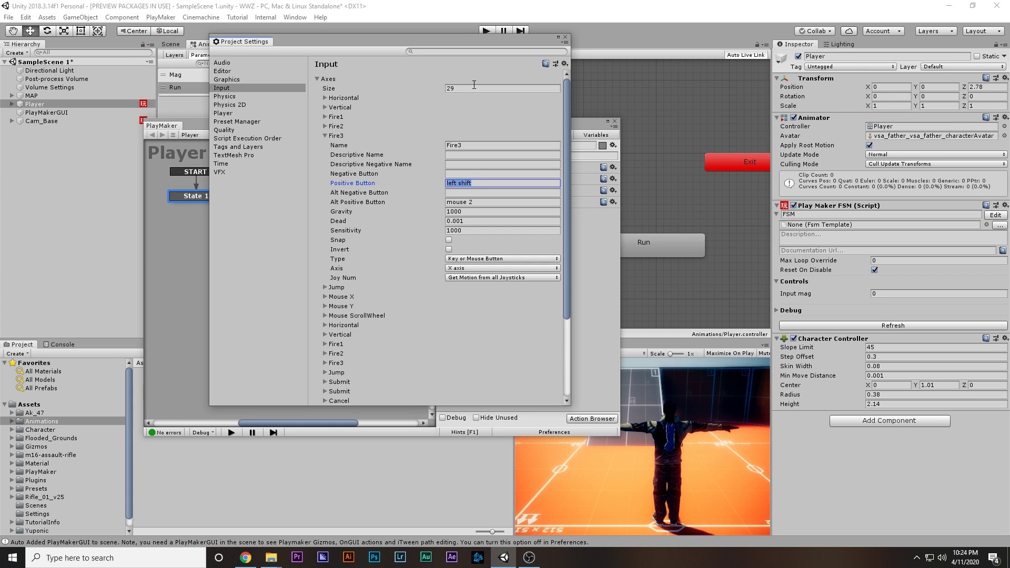
{"action": "left_click", "coordinate": [566, 39]}
Step: Add a Get Button Down action to State 1
{"action": "left_click", "coordinate": [536, 293]}
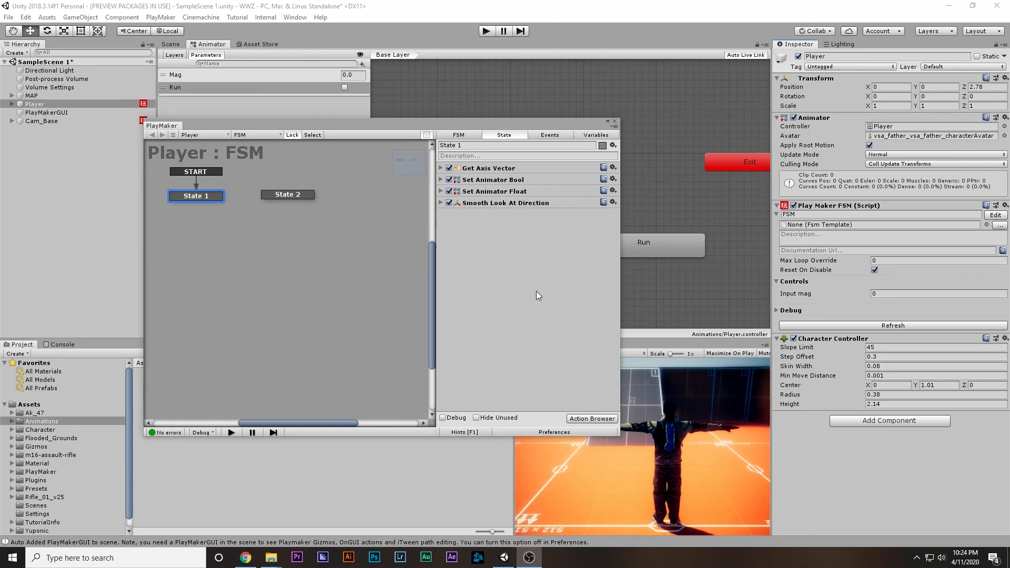
{"action": "key", "text": "grave"}
{"action": "type", "text": "get butt"}
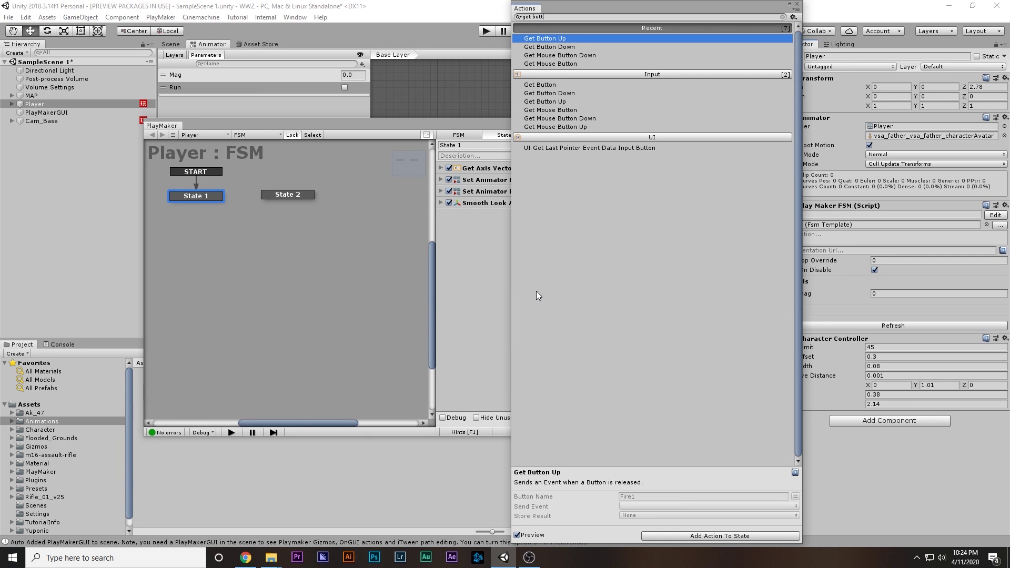
{"action": "key", "text": "Down"}
{"action": "key", "text": "Return"}
{"action": "left_click", "coordinate": [530, 258]}
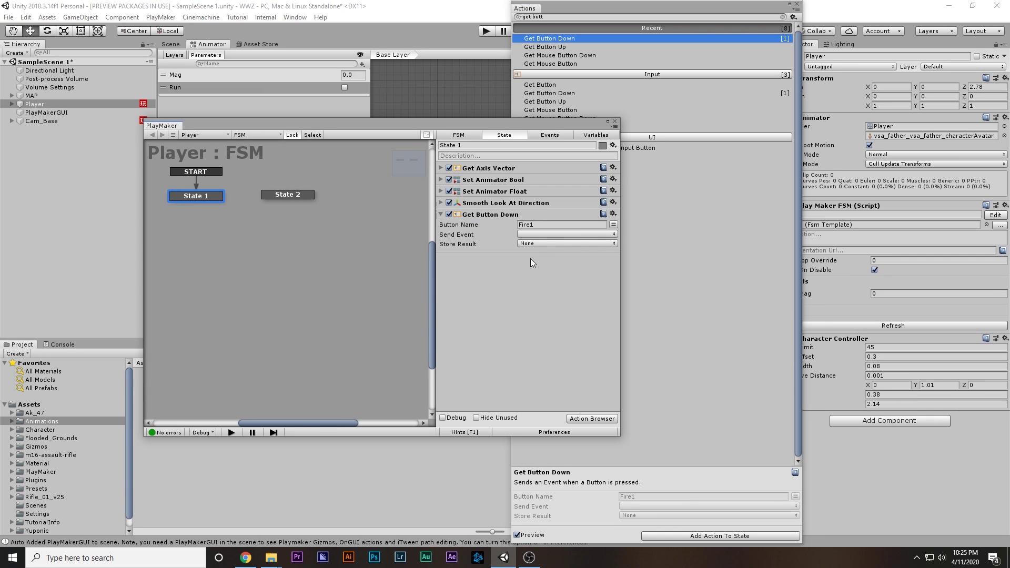
Step: Set Get Button Down's button name to Fire3 and make it send a new event named Run
{"action": "left_click", "coordinate": [547, 223]}
{"action": "type", "text": "3"}
{"action": "left_click", "coordinate": [550, 234]}
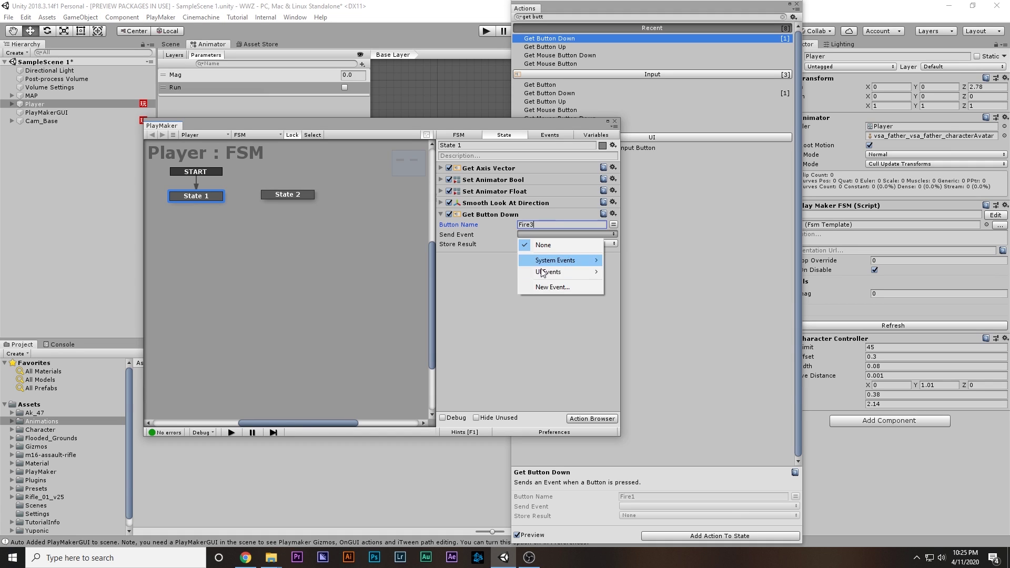
{"action": "left_click", "coordinate": [550, 287]}
{"action": "type", "text": "Run"}
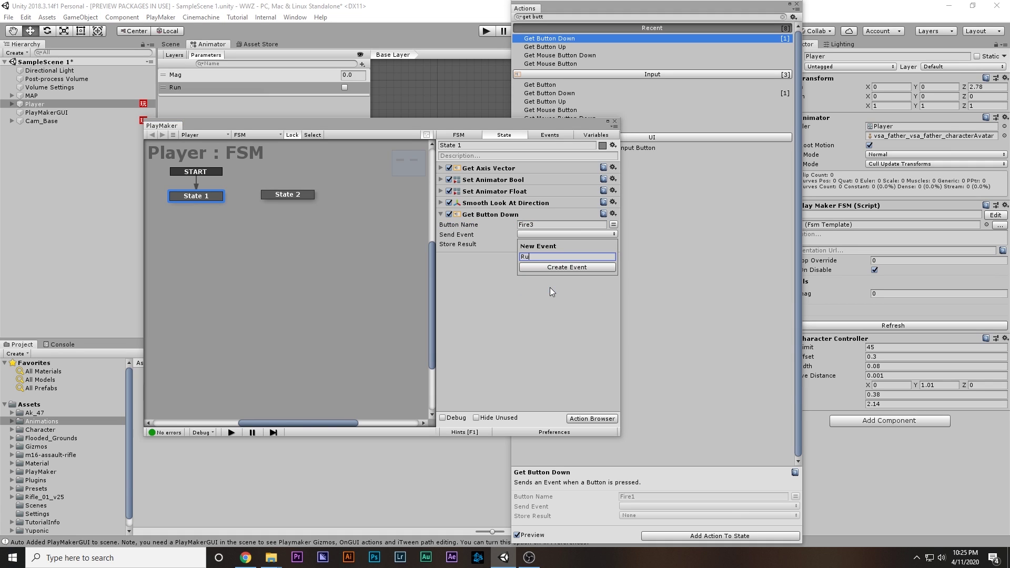
{"action": "key", "text": "Return"}
Step: Add a Run transition to State 1 and link it to State 2
{"action": "right_click", "coordinate": [194, 196]}
{"action": "mouse_move", "coordinate": [221, 212]}
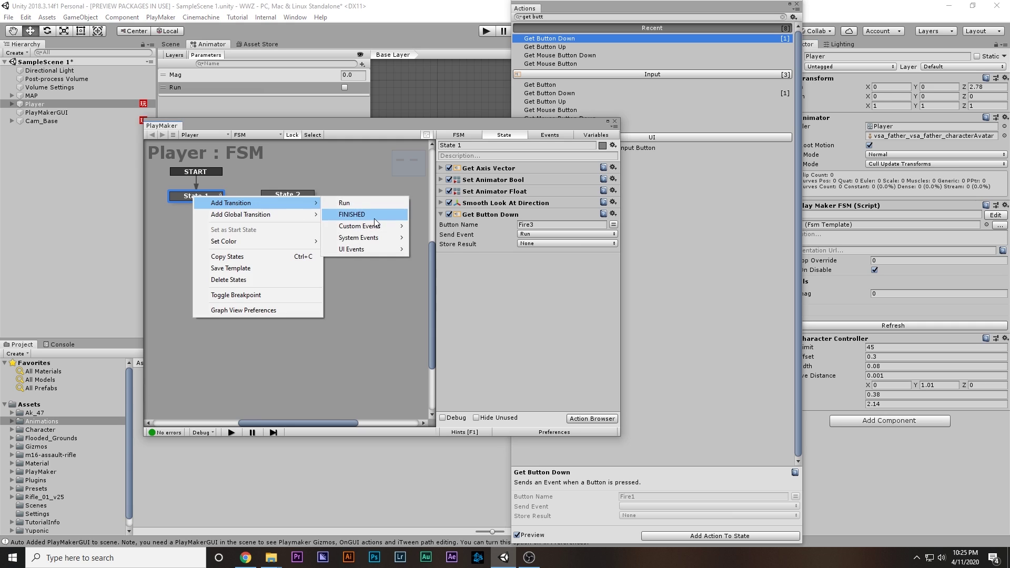
{"action": "left_click", "coordinate": [361, 208]}
{"action": "left_click_drag", "start_coordinate": [211, 205], "coordinate": [310, 201]}
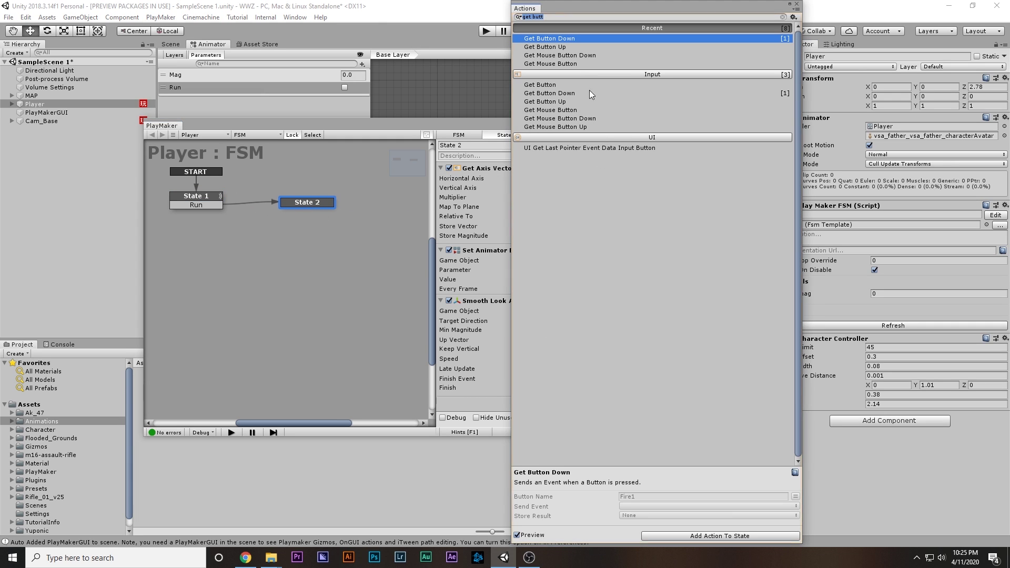
Step: Add a Get Button Up action to State 2 with button name Fire3, sending a new event named Walk
{"action": "double_click", "coordinate": [548, 49]}
{"action": "left_click", "coordinate": [480, 363]}
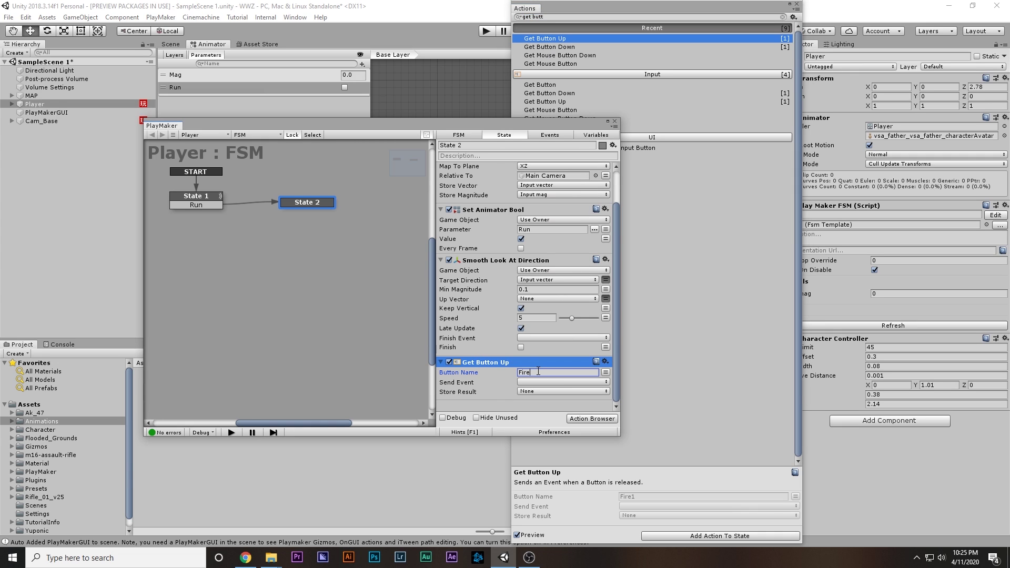
{"action": "left_click", "coordinate": [541, 381]}
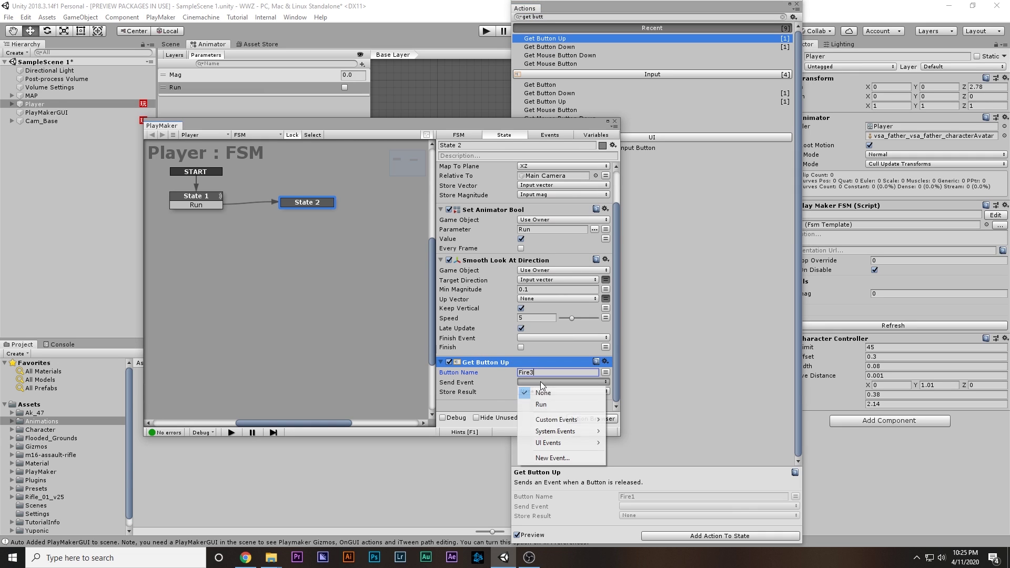
{"action": "left_click", "coordinate": [554, 462]}
{"action": "type", "text": "Walk"}
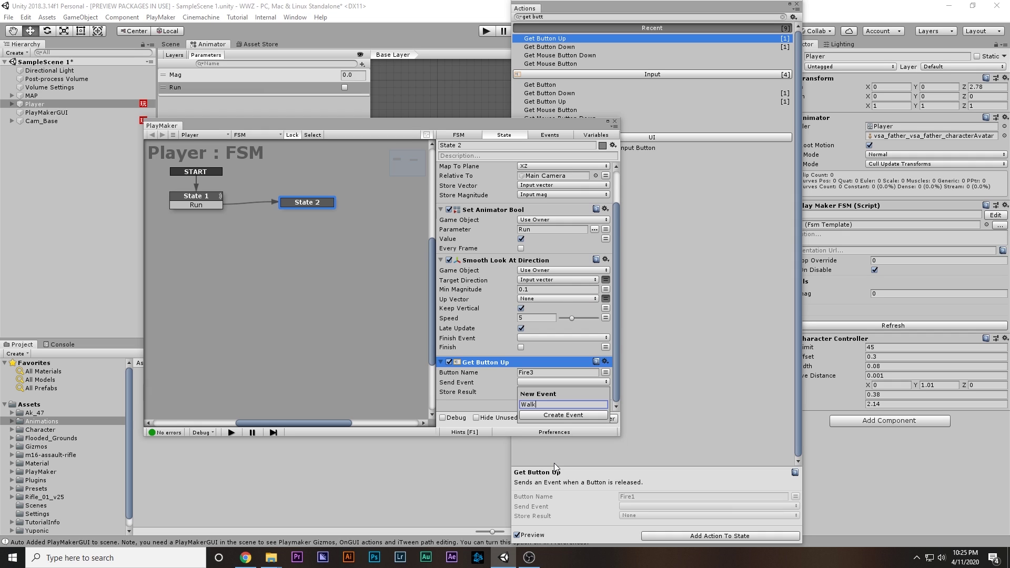
{"action": "key", "text": "Return"}
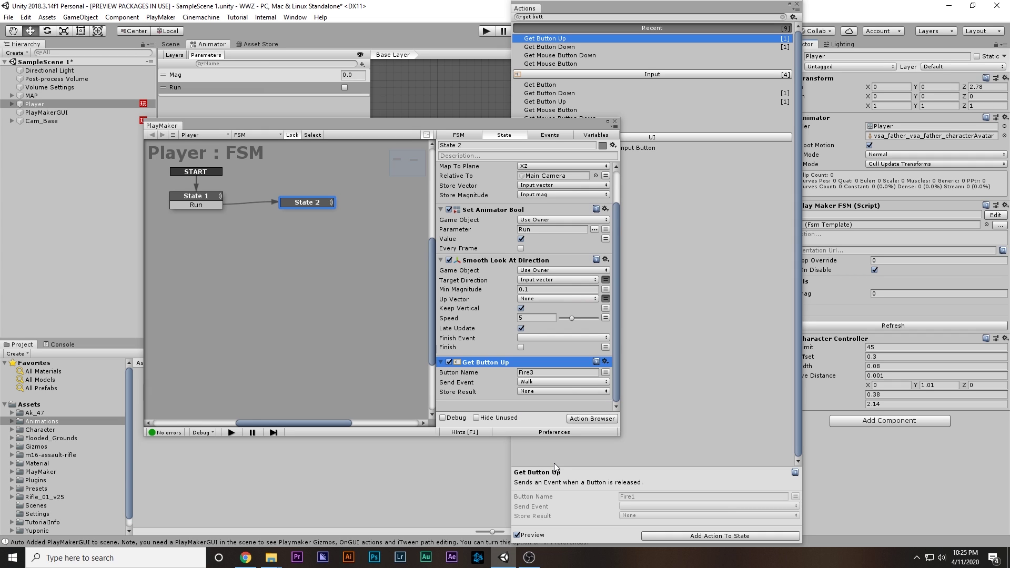
Step: Add a Walk transition to State 2, link it back to State 1, and close the PlayMaker windows
{"action": "right_click", "coordinate": [291, 202]}
{"action": "mouse_move", "coordinate": [336, 207]}
{"action": "left_click", "coordinate": [456, 208]}
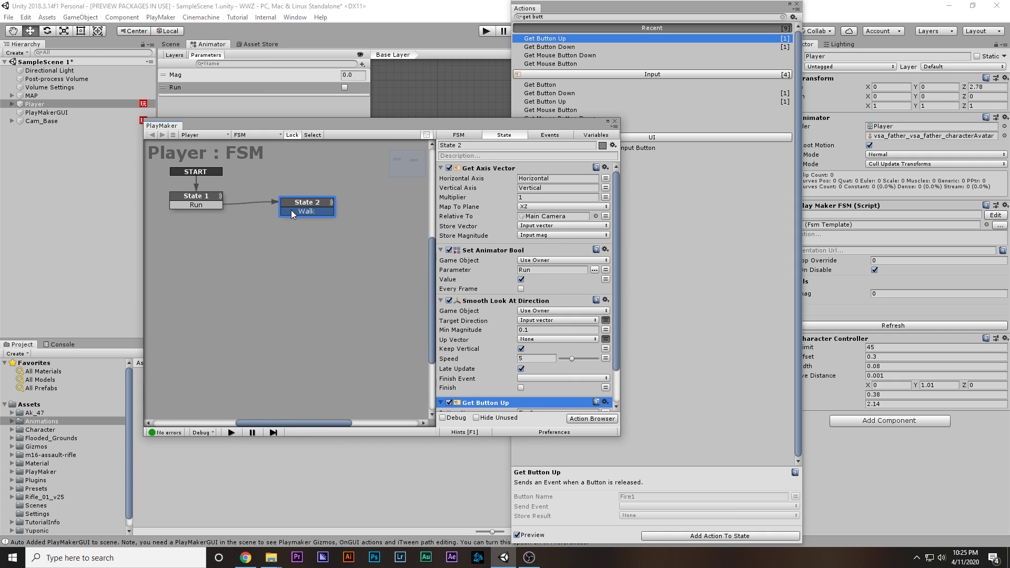
{"action": "left_click_drag", "start_coordinate": [292, 211], "coordinate": [203, 197]}
{"action": "left_click_drag", "start_coordinate": [313, 204], "coordinate": [324, 197]}
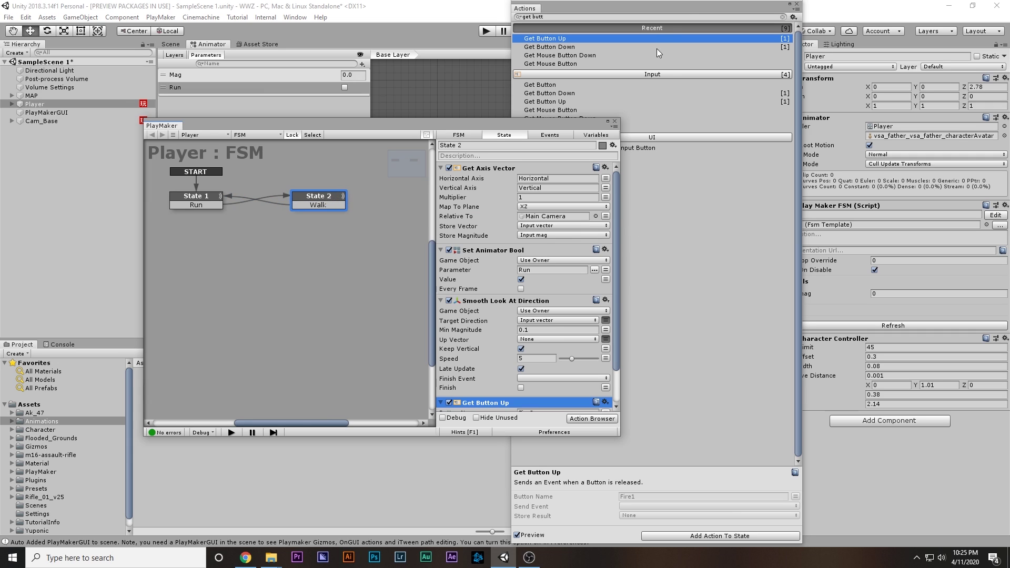
{"action": "left_click", "coordinate": [797, 5]}
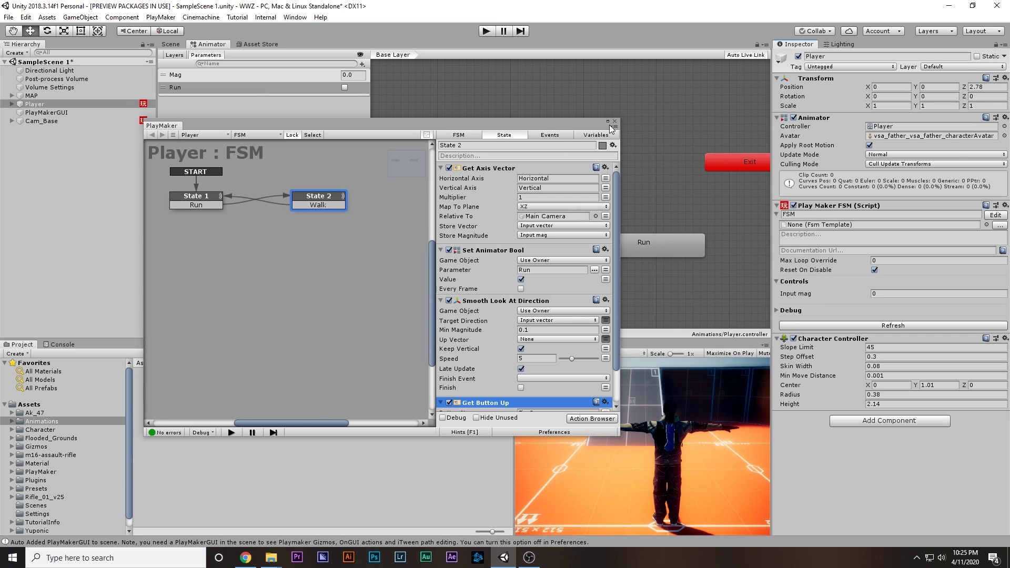
{"action": "left_click", "coordinate": [615, 121]}
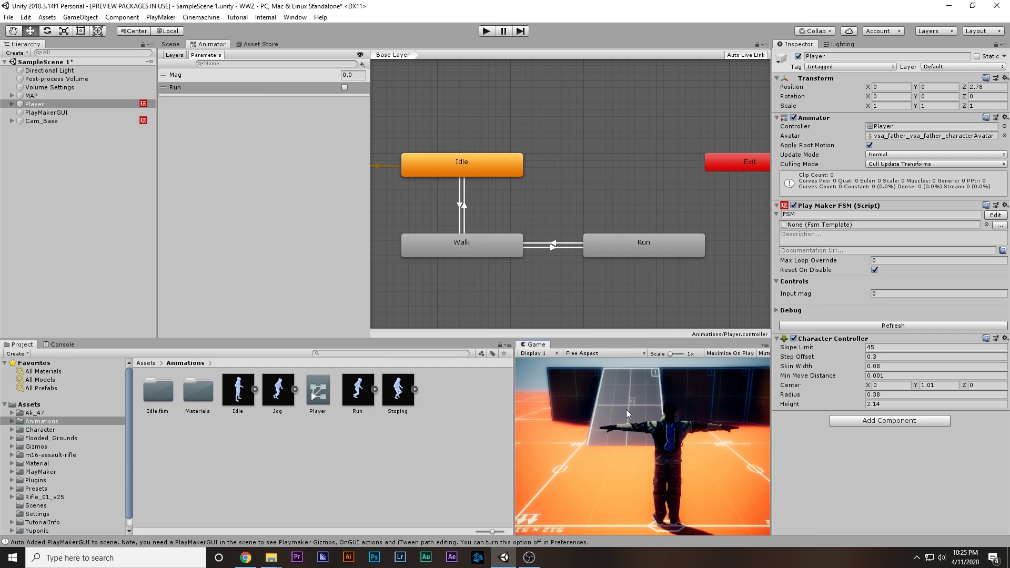
Step: Save the scene and play-test the character's movement in a maximized Game view
{"action": "key", "text": "shift+space"}
{"action": "key", "text": "ctrl+s"}
{"action": "left_click", "coordinate": [491, 29]}
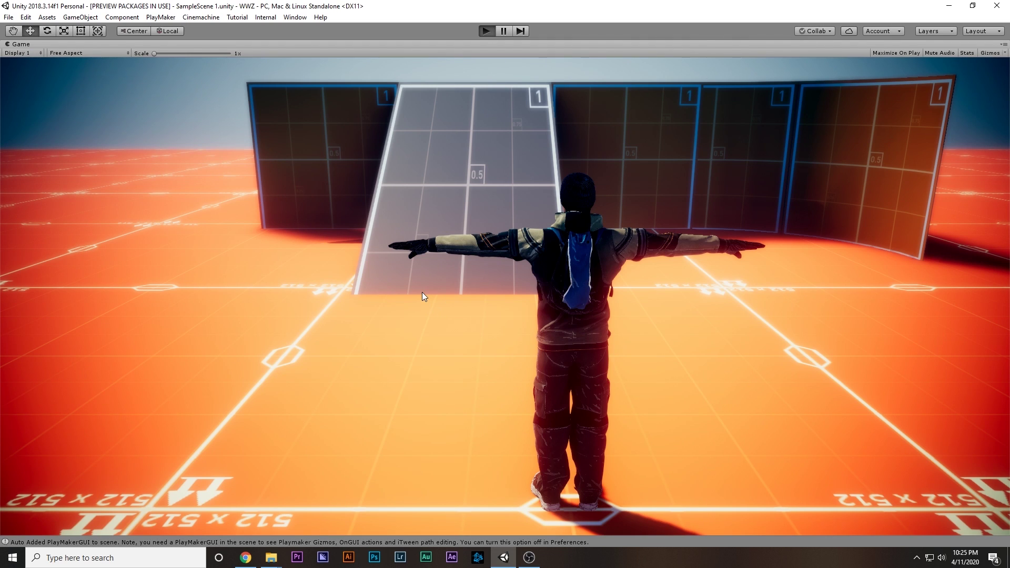
{"action": "key", "text": "w"}
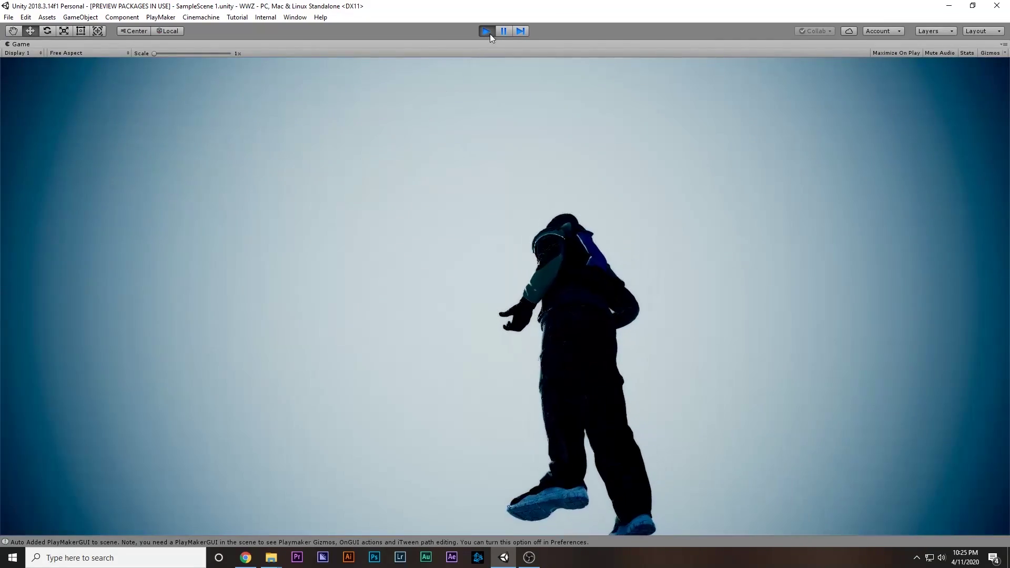
{"action": "left_click", "coordinate": [489, 32]}
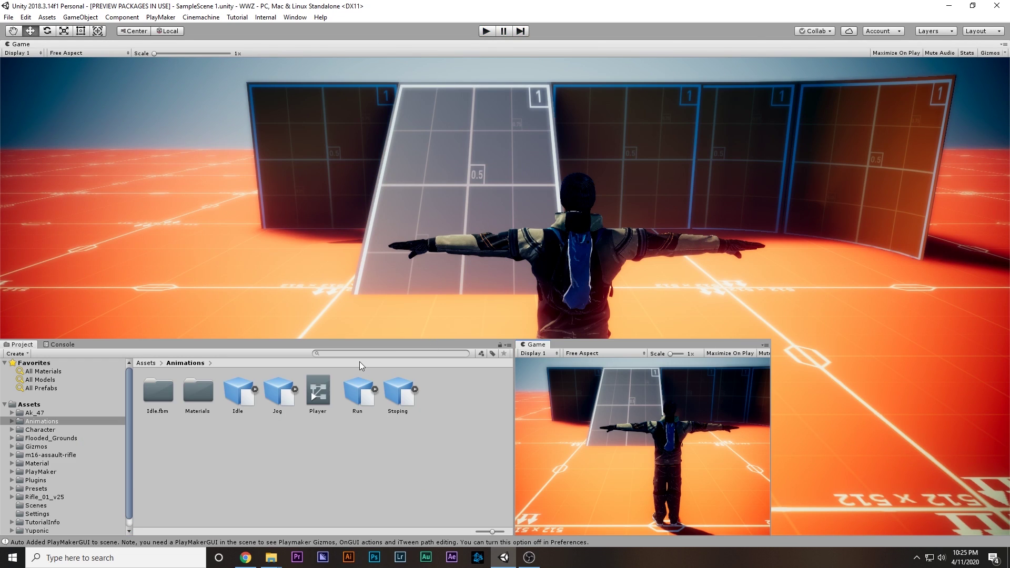
Step: Find and preview the MIL2_M3_W2_Walk_F_Loop animation, and assign it as the motion of the Animator's Walk state
{"action": "left_click", "coordinate": [345, 356]}
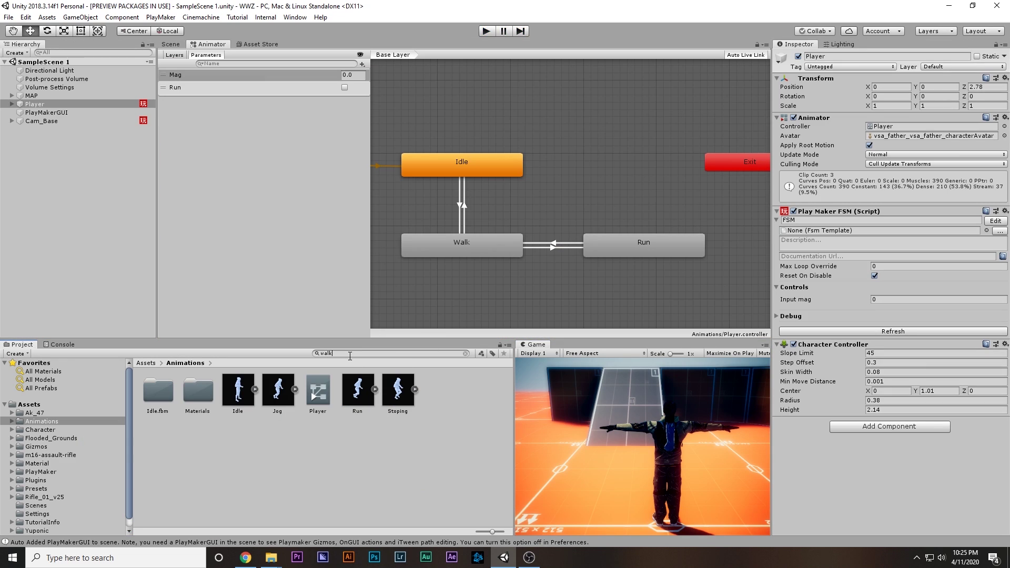
{"action": "type", "text": "walk floop"}
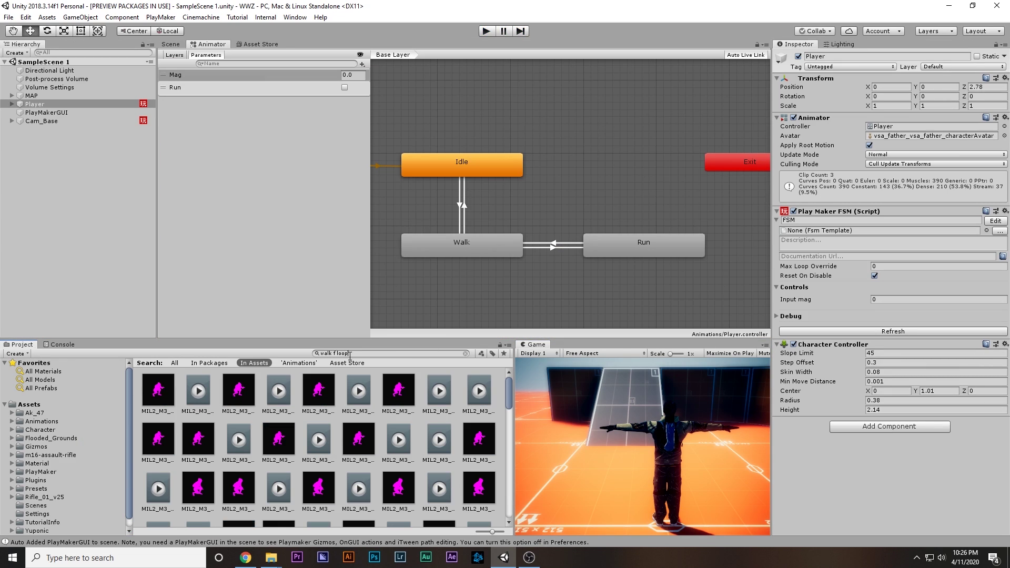
{"action": "scroll", "coordinate": [251, 417], "scroll_direction": "down", "scroll_amount": 2}
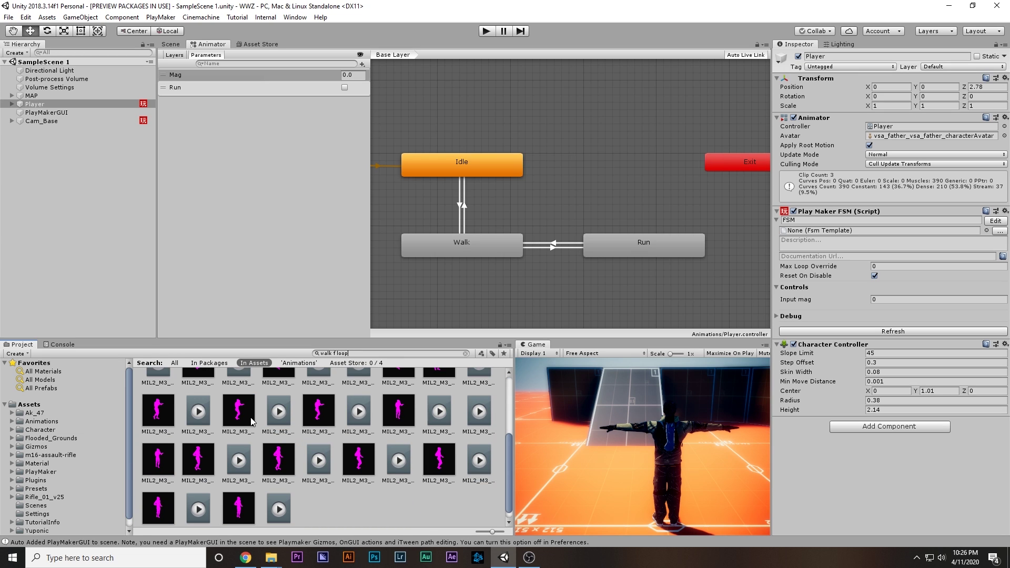
{"action": "left_click", "coordinate": [196, 464]}
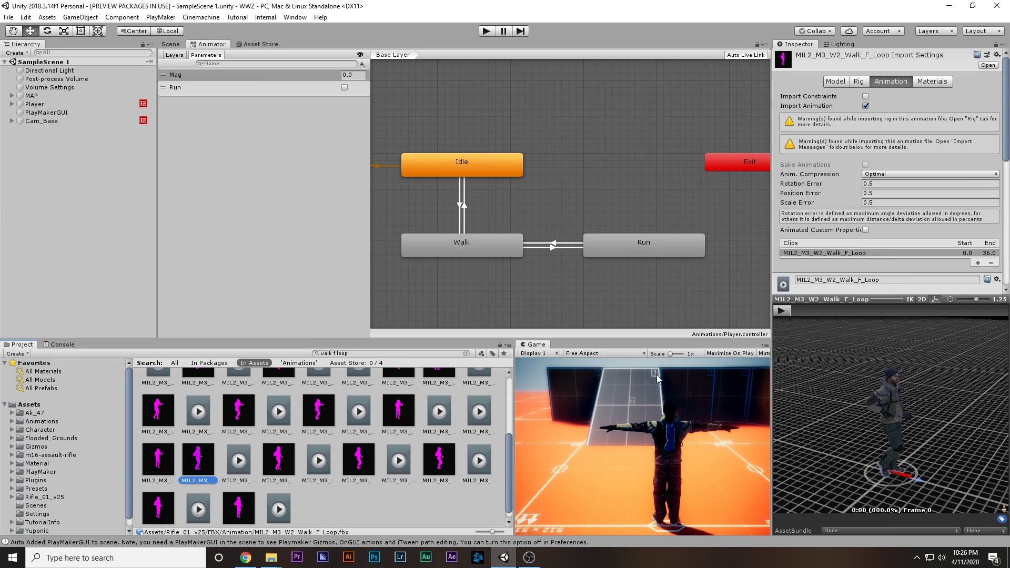
{"action": "left_click", "coordinate": [783, 310]}
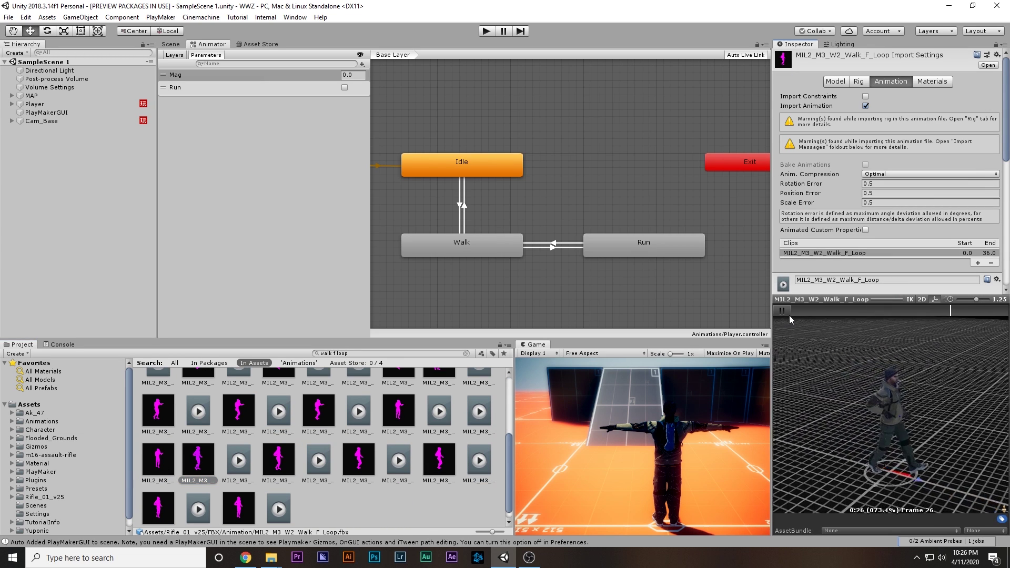
{"action": "left_click", "coordinate": [781, 311]}
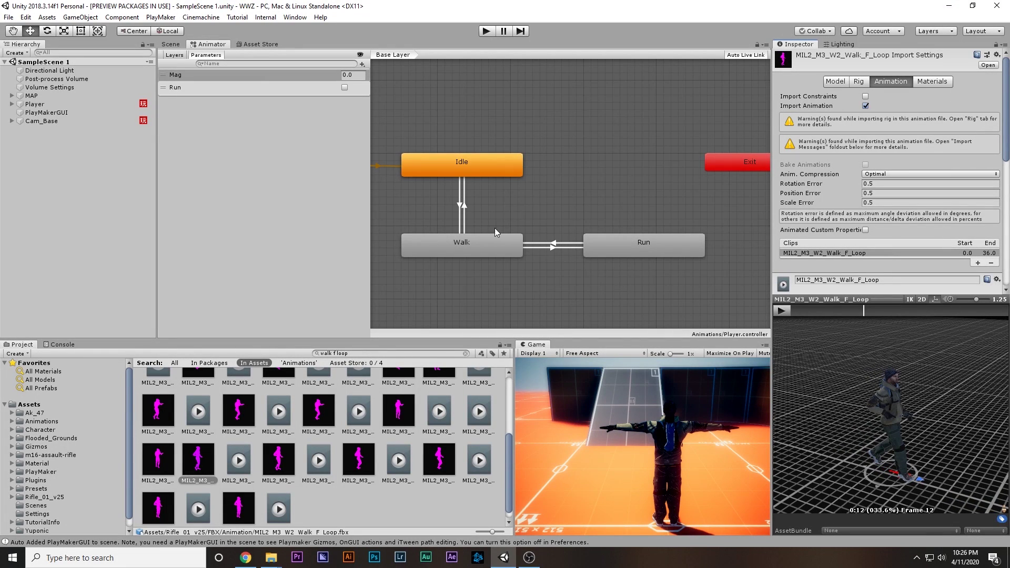
{"action": "left_click", "coordinate": [487, 243]}
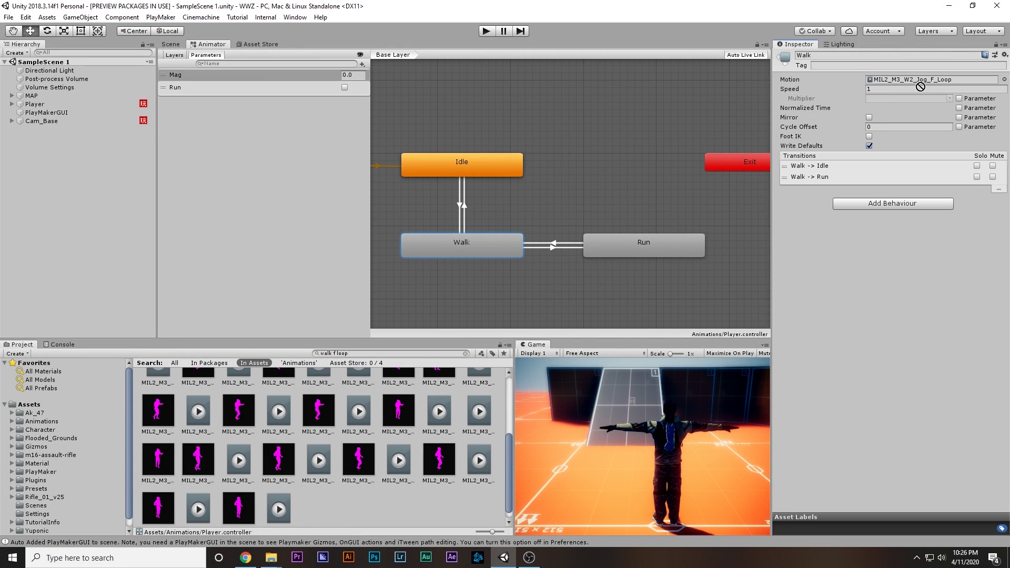
Step: Play-test the character with the new walk animation in a maximized Game view
{"action": "key", "text": "shift+space"}
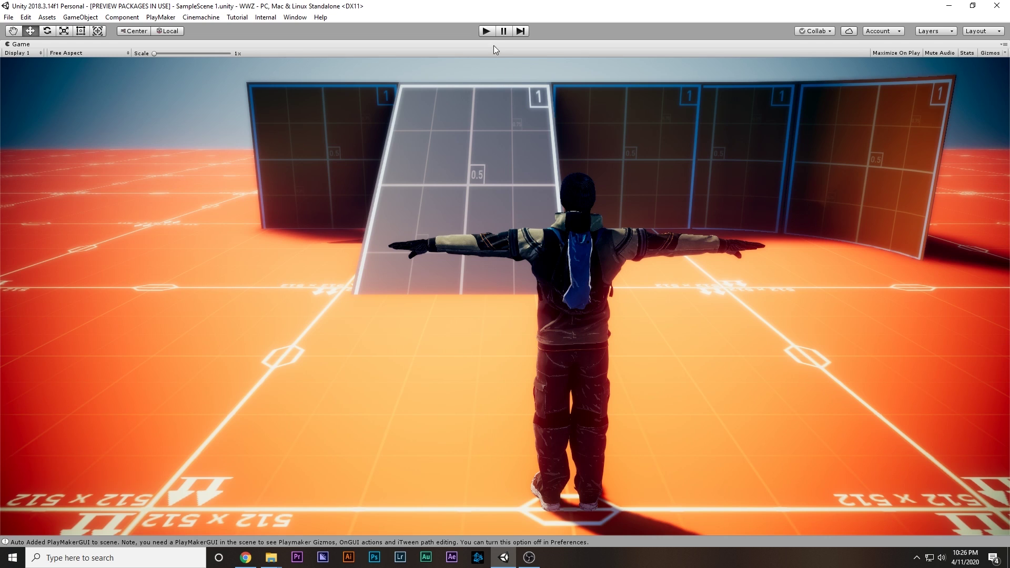
{"action": "left_click", "coordinate": [486, 30]}
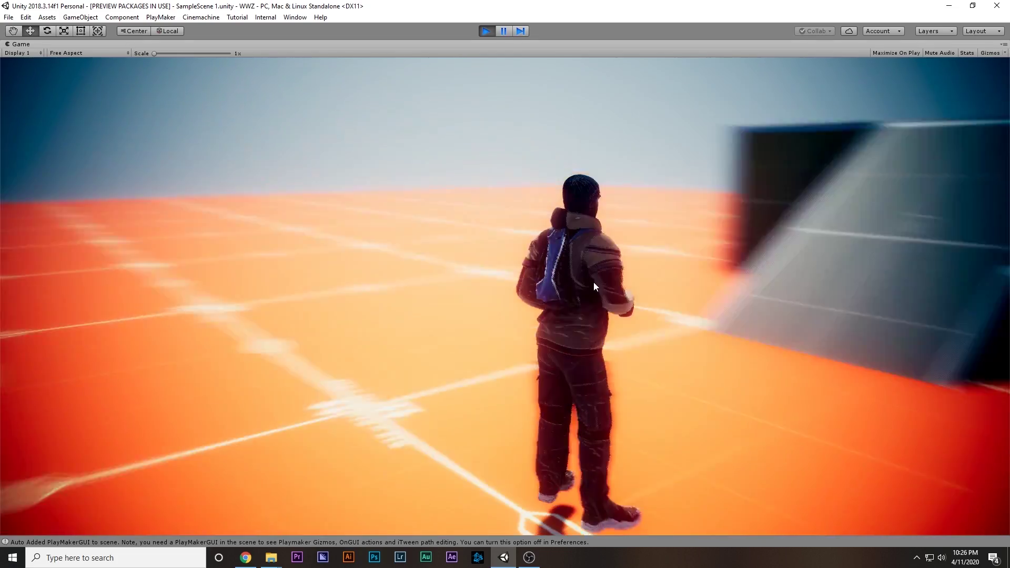
{"action": "key", "text": "w"}
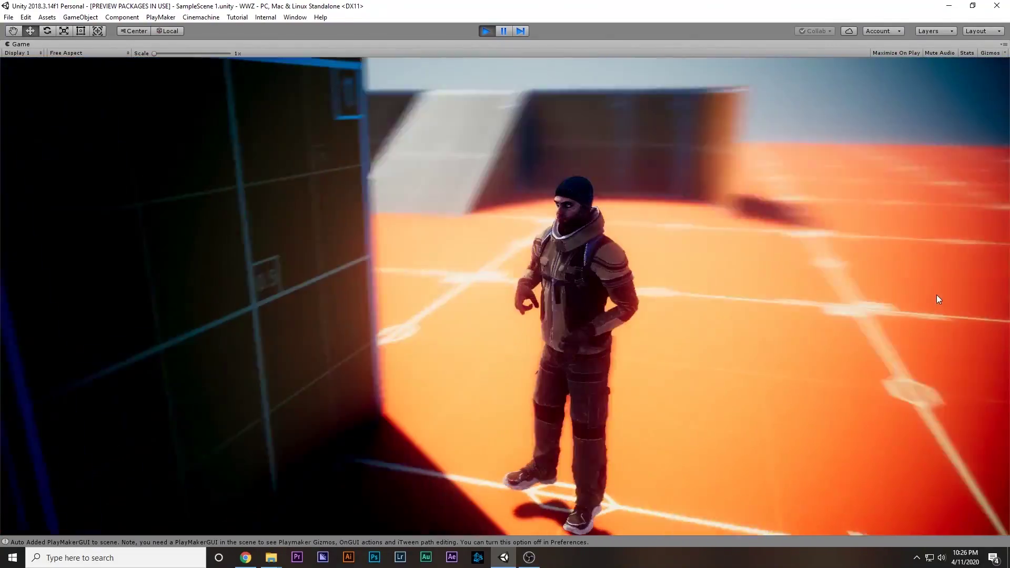
{"action": "key", "text": "w"}
{"action": "key", "text": "s"}
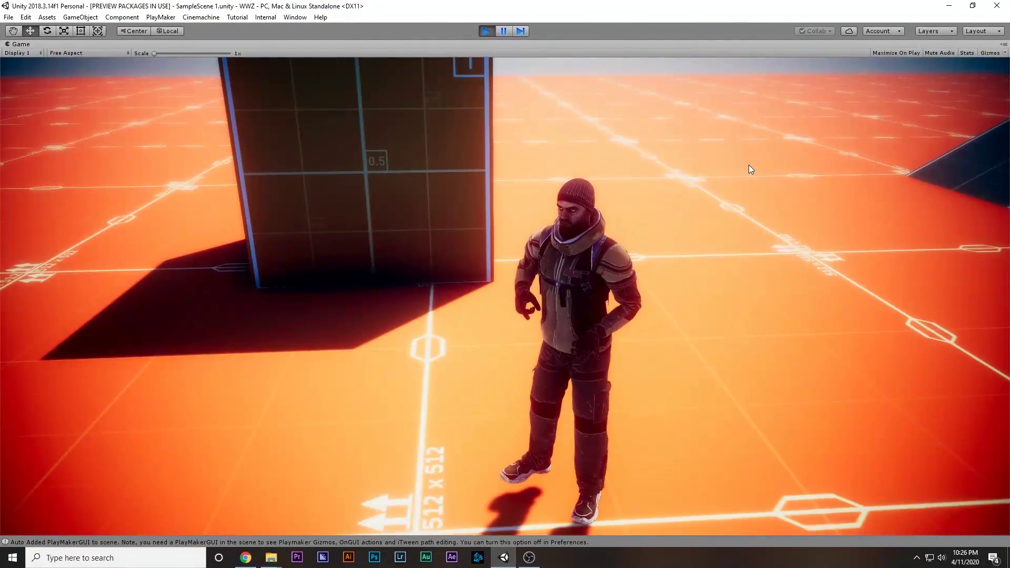
Step: Inspect the paused Player's feet from the side and try reducing the Character Controller's height to about 1.96
{"action": "key", "text": "shift+space"}
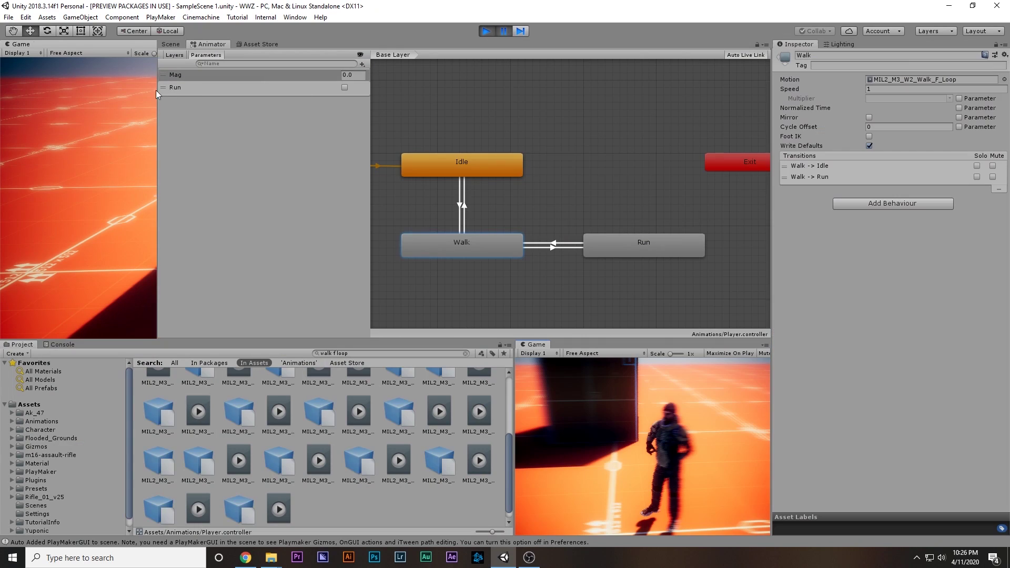
{"action": "double_click", "coordinate": [51, 103]}
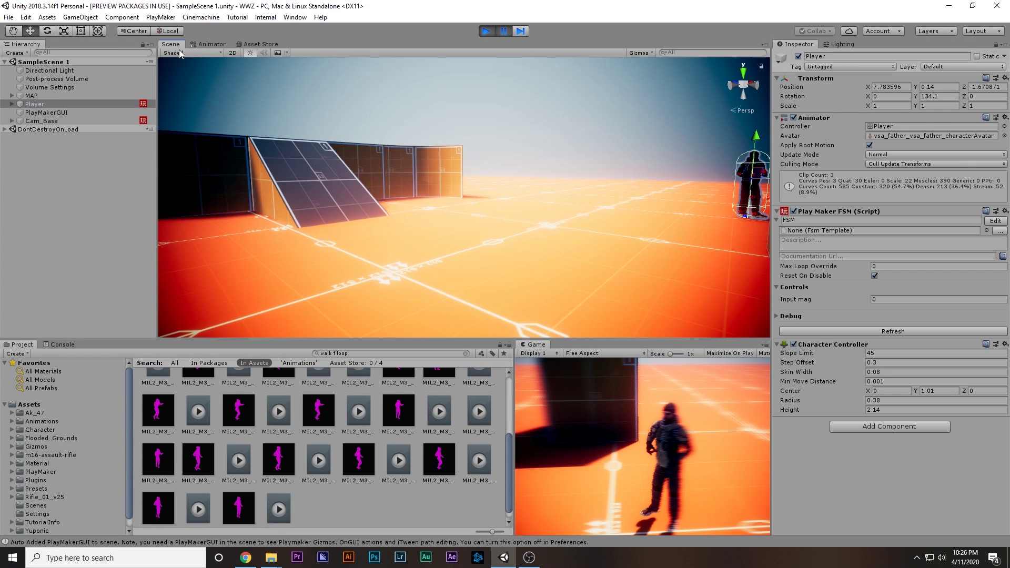
{"action": "left_click", "coordinate": [741, 85]}
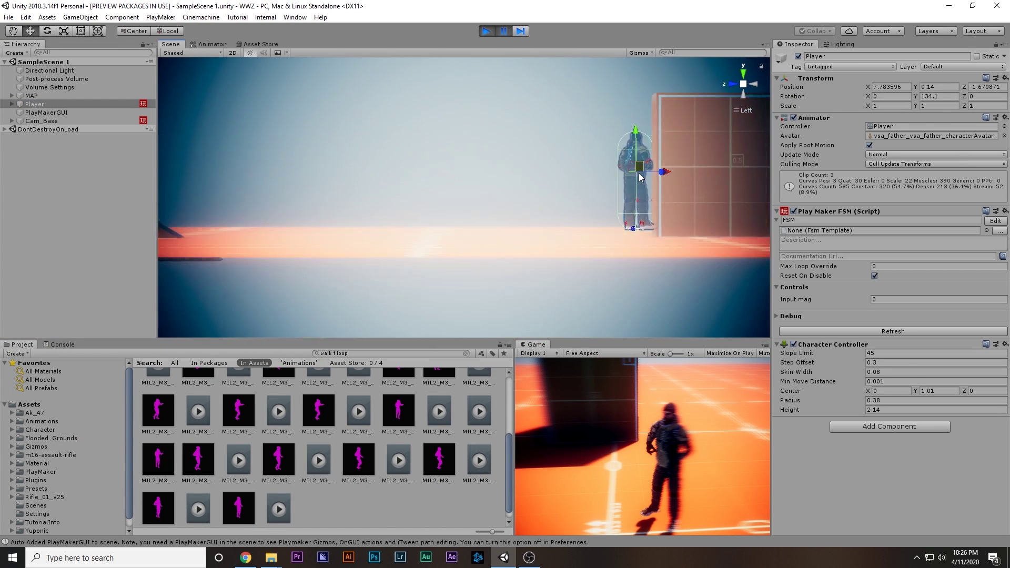
{"action": "scroll", "coordinate": [503, 221], "scroll_direction": "up", "scroll_amount": 3}
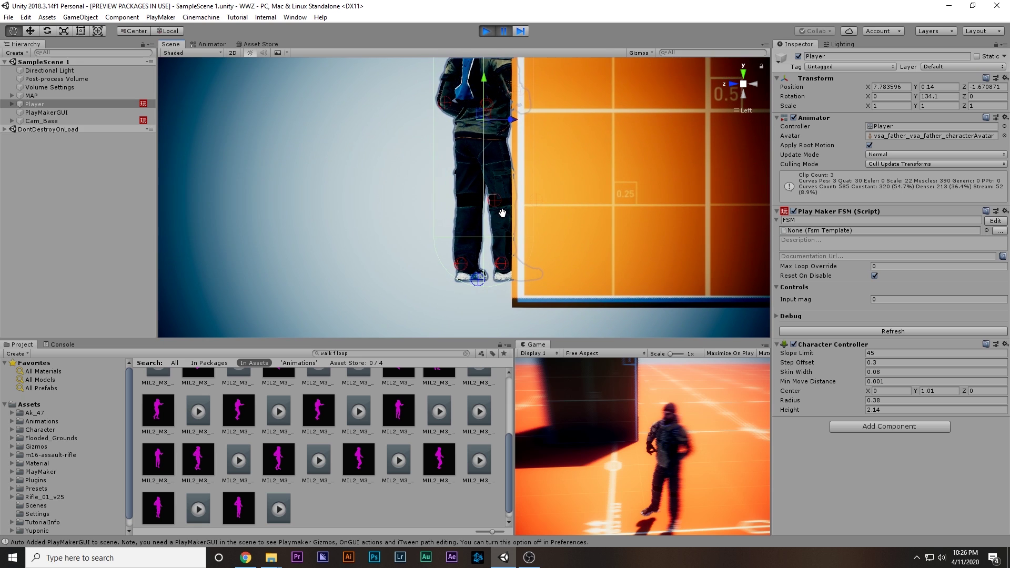
{"action": "right_click_drag", "start_coordinate": [506, 277], "coordinate": [511, 277]}
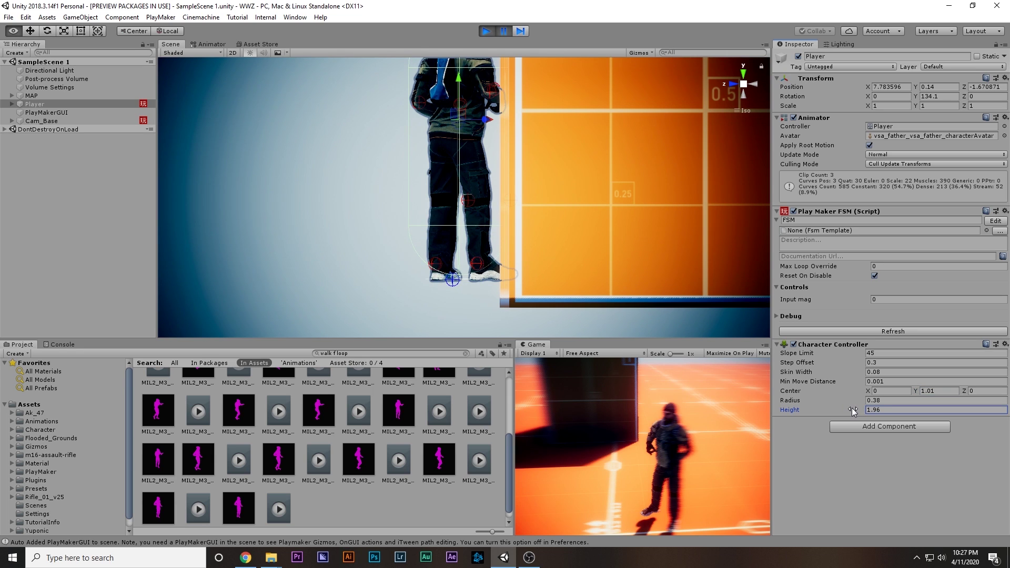
{"action": "left_click_drag", "start_coordinate": [852, 409], "coordinate": [853, 409]}
{"action": "left_click", "coordinate": [675, 480]}
Step: Resume the paused play session in a maximized Game view, test the character's movement again, and stop playing
{"action": "key", "text": "shift+space"}
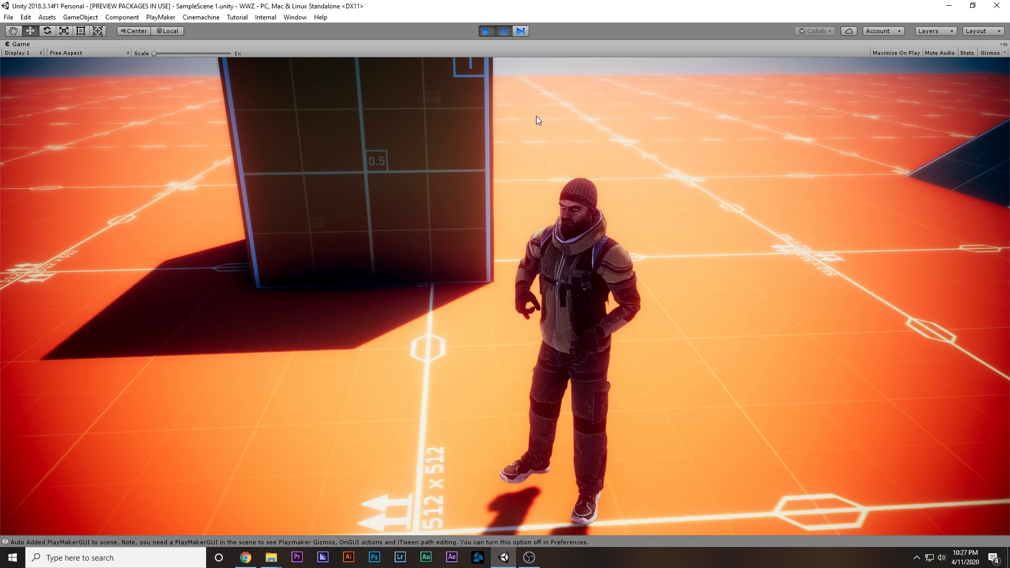
{"action": "left_click", "coordinate": [509, 26]}
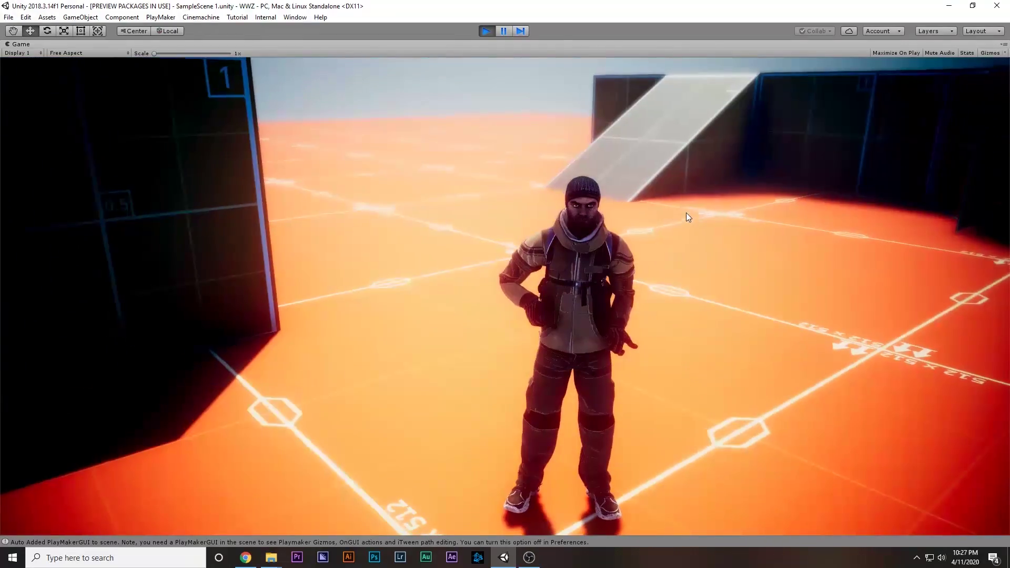
{"action": "key", "text": "w"}
{"action": "key", "text": "w"}
{"action": "key", "text": "w"}
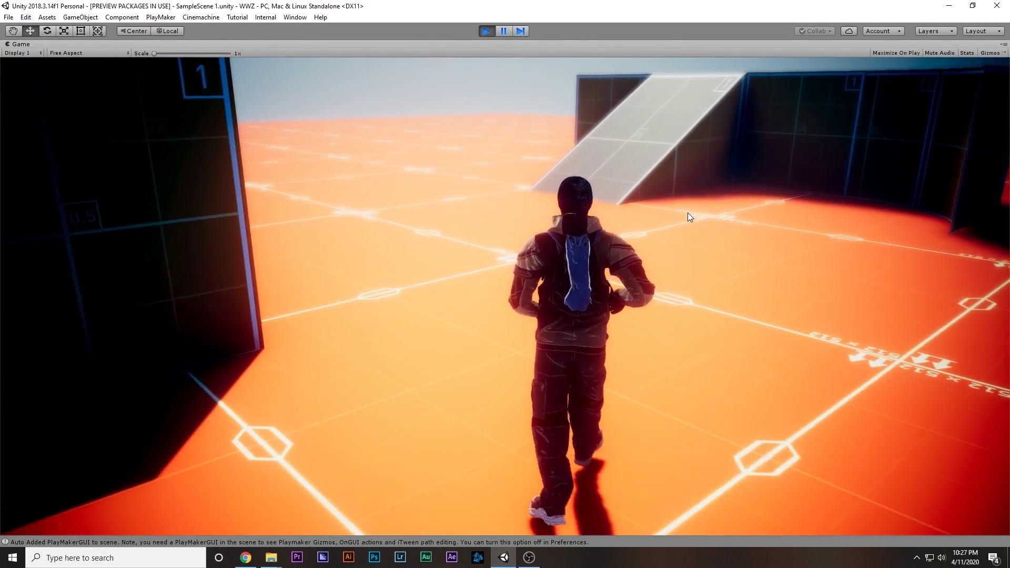
{"action": "key", "text": "d"}
{"action": "key", "text": "w"}
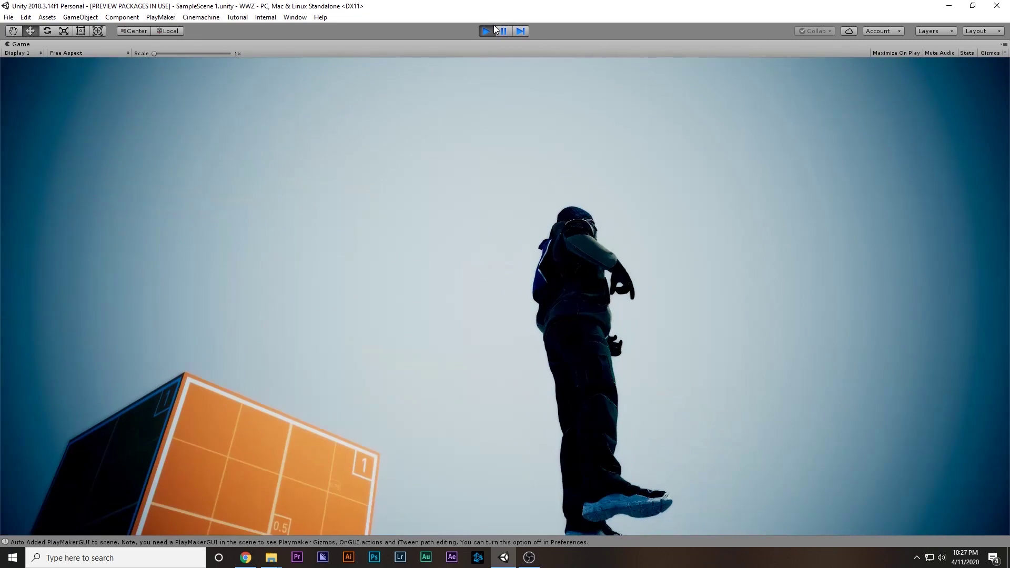
{"action": "left_click", "coordinate": [493, 27]}
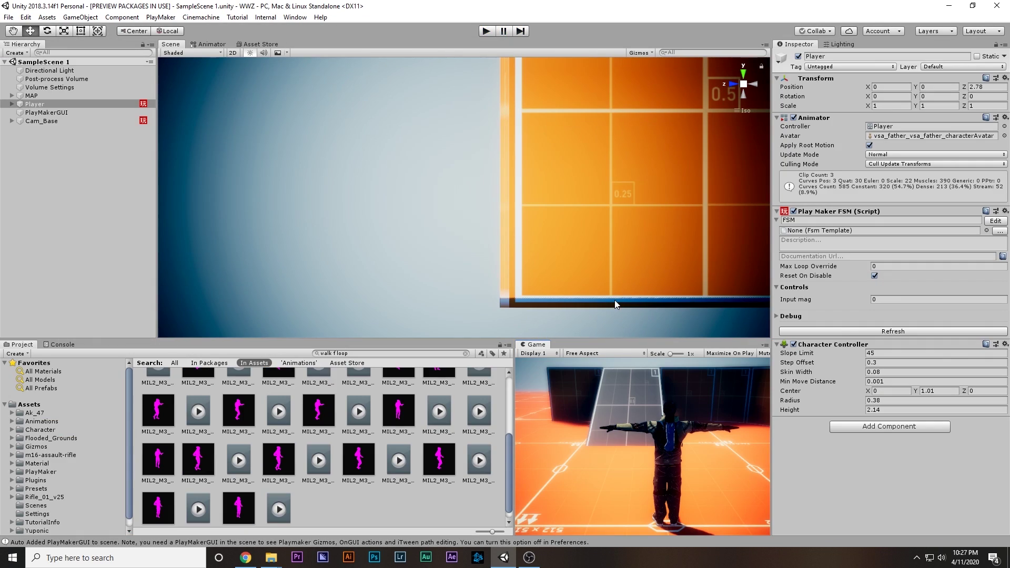
Step: Open the Rifle_01_v25 FBX folder and view the Model import settings of M4_Rifle_01
{"action": "left_click", "coordinate": [29, 404]}
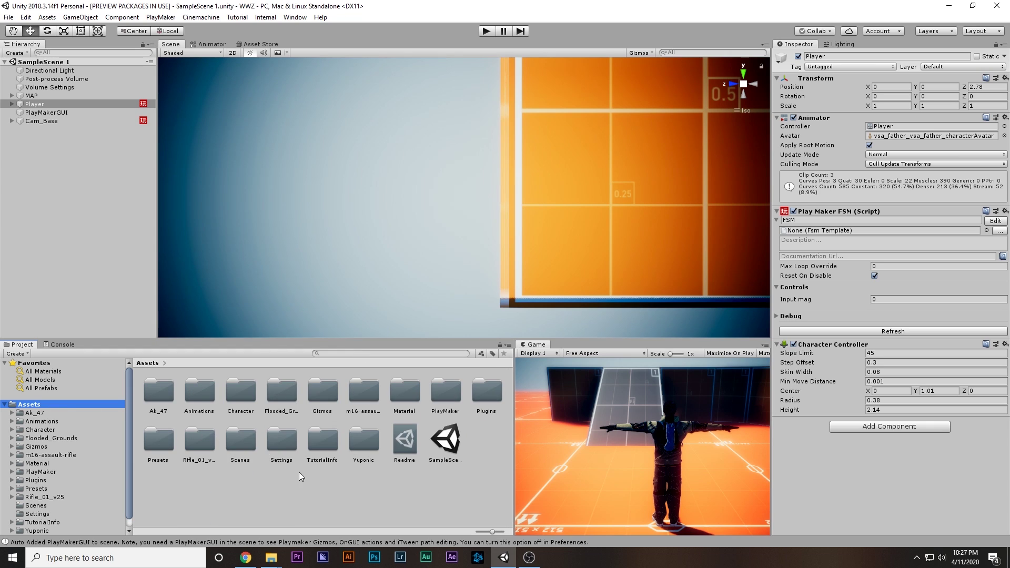
{"action": "double_click", "coordinate": [198, 443]}
{"action": "double_click", "coordinate": [197, 413]}
{"action": "left_click", "coordinate": [318, 390]}
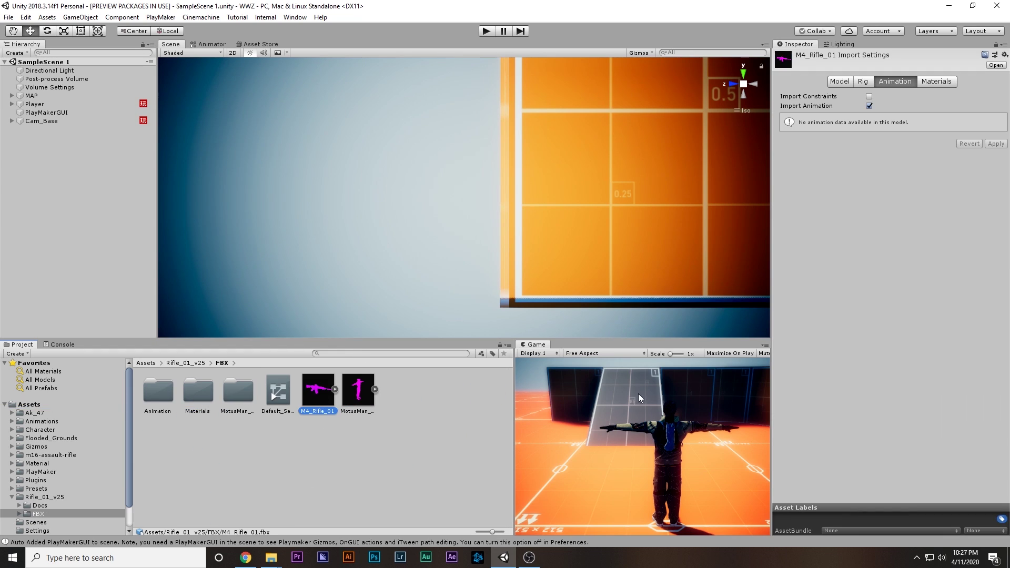
{"action": "left_click", "coordinate": [839, 81]}
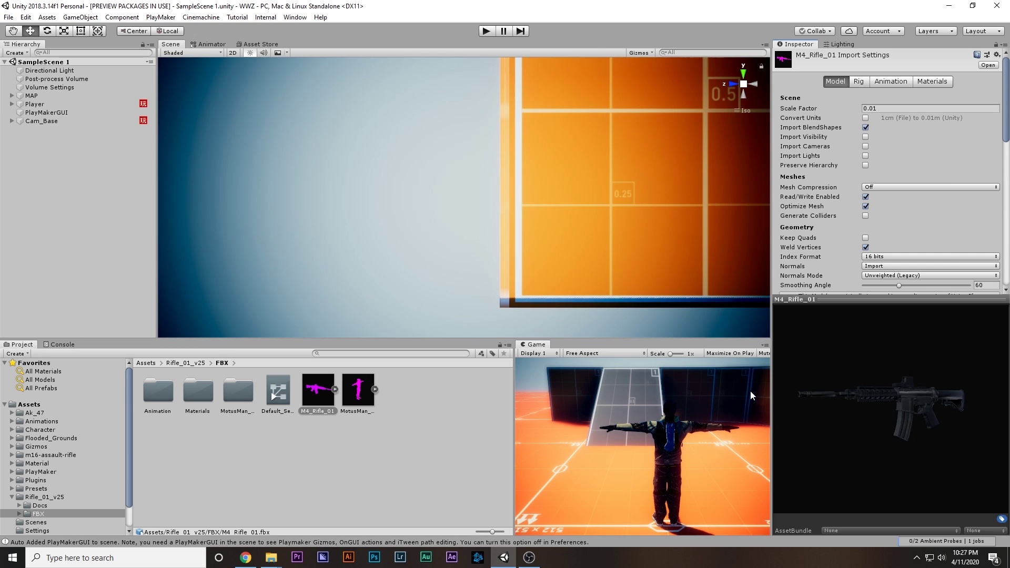
Step: Inspect the M4_Rifle_01 model in the preview, place it in the scene beside the cube, and return to the Assets folder
{"action": "left_click_drag", "start_coordinate": [899, 405], "coordinate": [879, 403]}
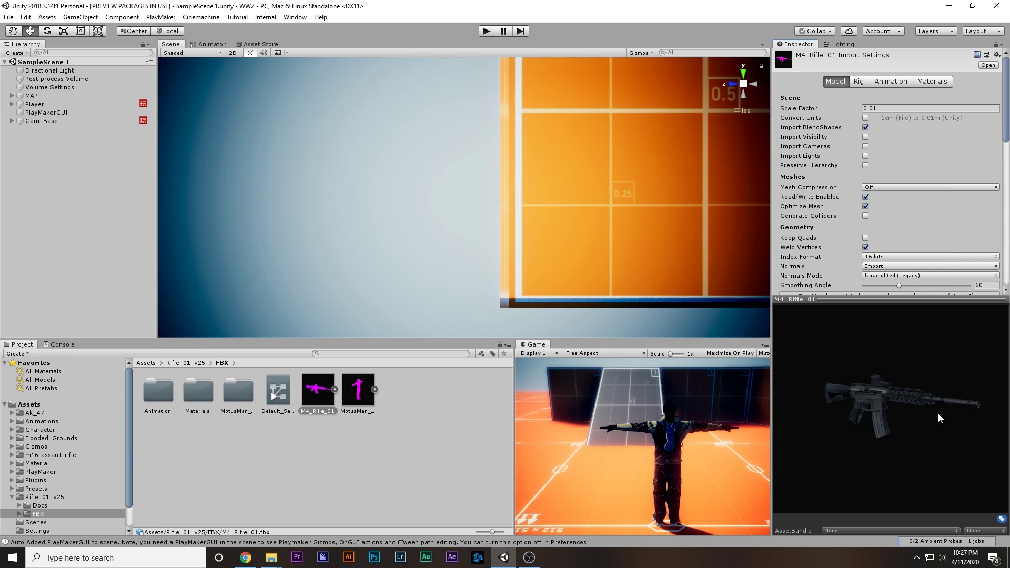
{"action": "left_click_drag", "start_coordinate": [940, 418], "coordinate": [1002, 415]}
{"action": "scroll", "coordinate": [507, 204], "scroll_direction": "down", "scroll_amount": 1}
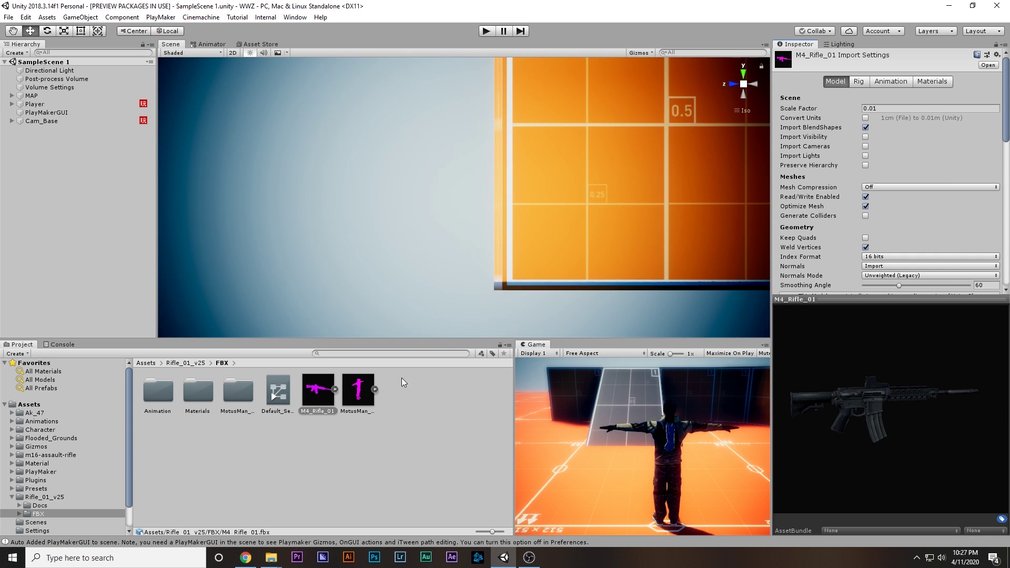
{"action": "left_click_drag", "start_coordinate": [379, 240], "coordinate": [380, 241]}
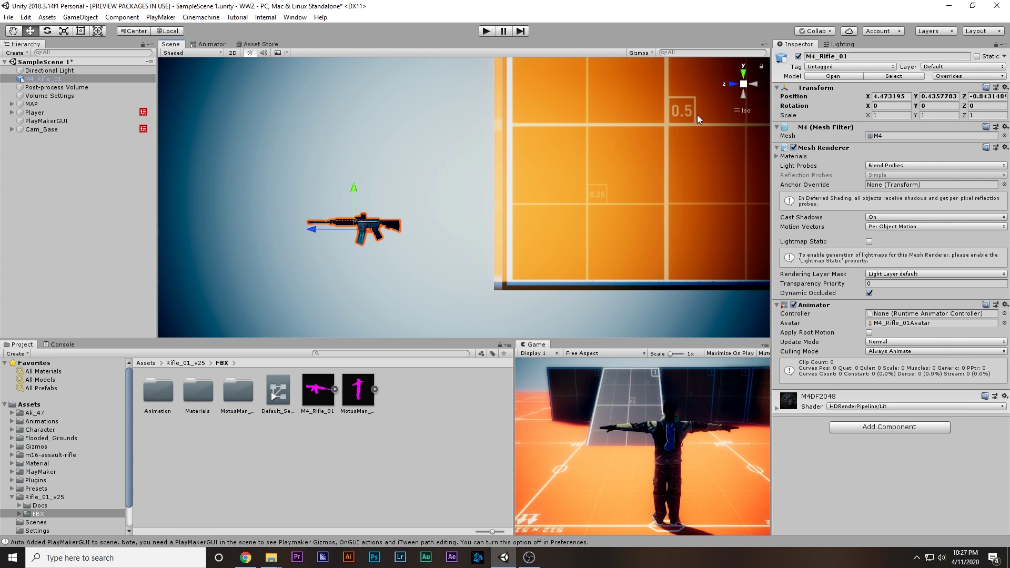
{"action": "left_click", "coordinate": [56, 405]}
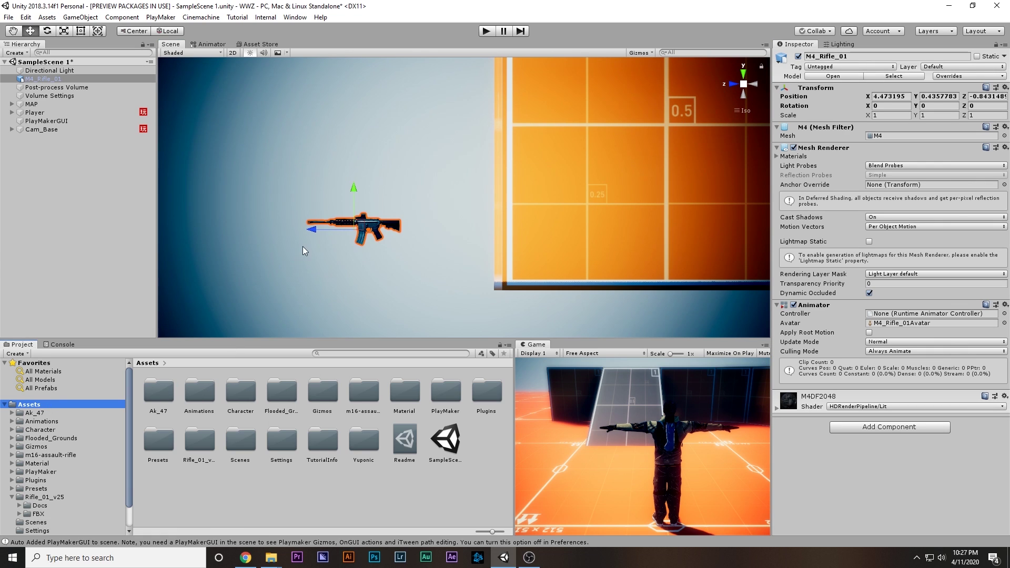
Step: Move the rifle next to the Player's outstretched hand, to about X 1.15 and Z 2.82
{"action": "left_click", "coordinate": [743, 77]}
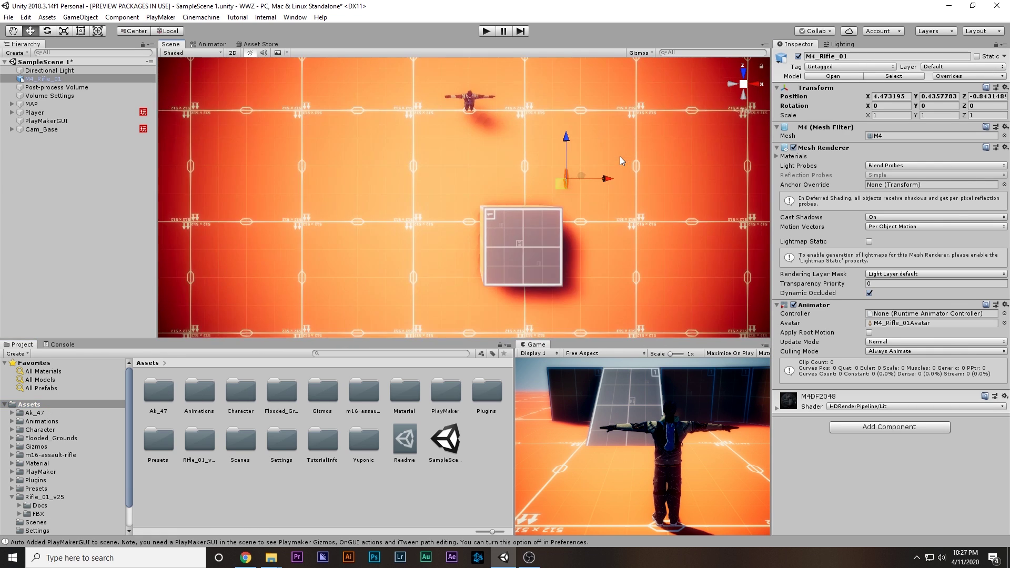
{"action": "left_click_drag", "start_coordinate": [532, 203], "coordinate": [477, 149]}
{"action": "key", "text": "f"}
{"action": "scroll", "coordinate": [475, 193], "scroll_direction": "down", "scroll_amount": 5}
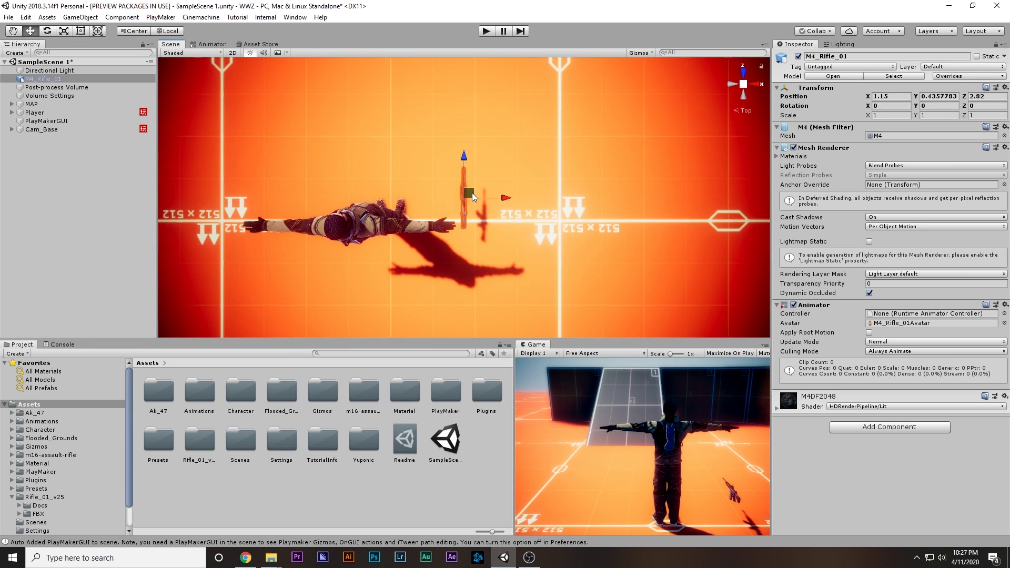
Step: Rotate the rifle to about 90 degrees on Y and -90 degrees on Z, seen from above
{"action": "left_click", "coordinate": [744, 84]}
{"action": "key", "text": "e"}
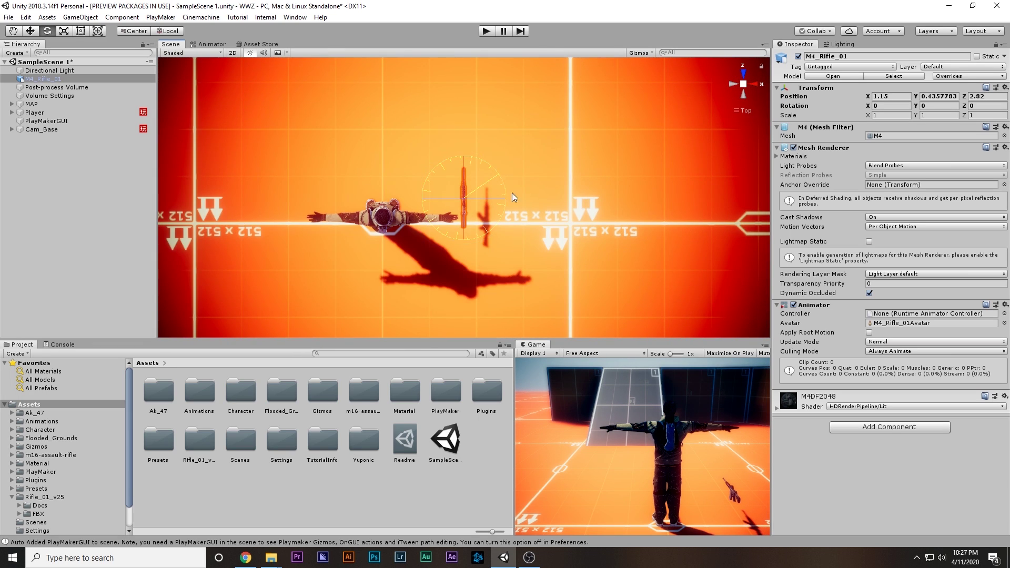
{"action": "left_click_drag", "start_coordinate": [513, 193], "coordinate": [570, 272], "text": "ctrl"}
{"action": "left_click_drag", "start_coordinate": [469, 176], "coordinate": [489, 274], "text": "ctrl"}
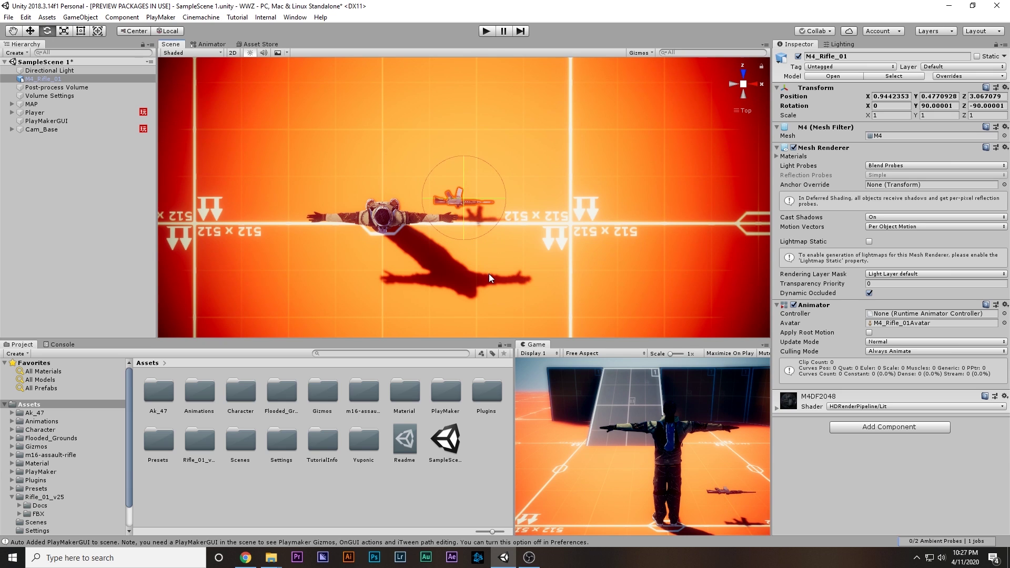
Step: Scale the rifle uniformly to about 1.651 and raise it to arm height at about Y 1.669
{"action": "key", "text": "r"}
{"action": "left_click_drag", "start_coordinate": [471, 197], "coordinate": [497, 188]}
{"action": "left_click", "coordinate": [743, 72]}
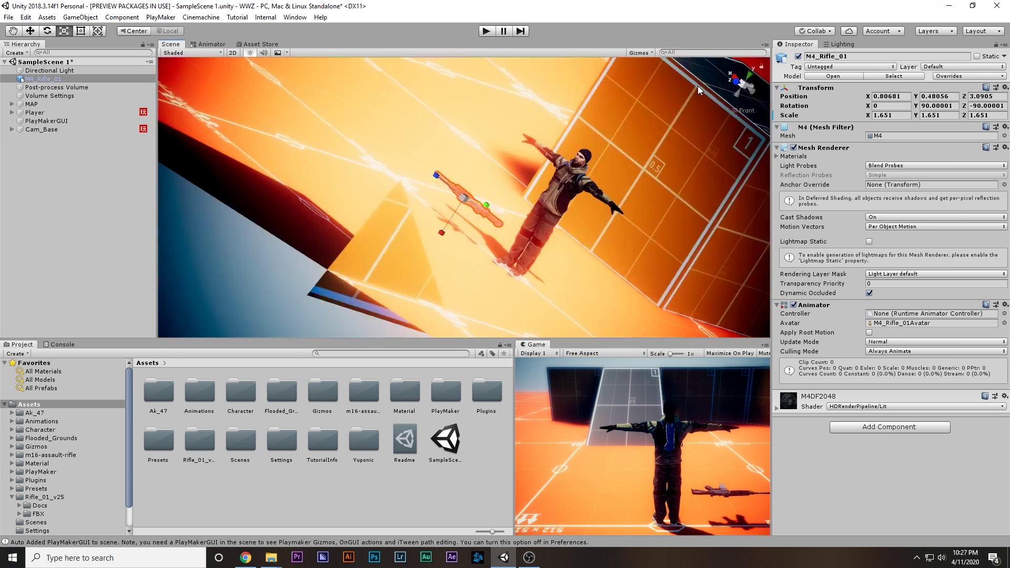
{"action": "key", "text": "w"}
{"action": "left_click_drag", "start_coordinate": [463, 235], "coordinate": [487, 152]}
{"action": "left_click", "coordinate": [744, 74]}
Step: Flip the rifle to a Z rotation of -270 and align it with the Player's hand at about X 0.957, Z 2.763
{"action": "key", "text": "e"}
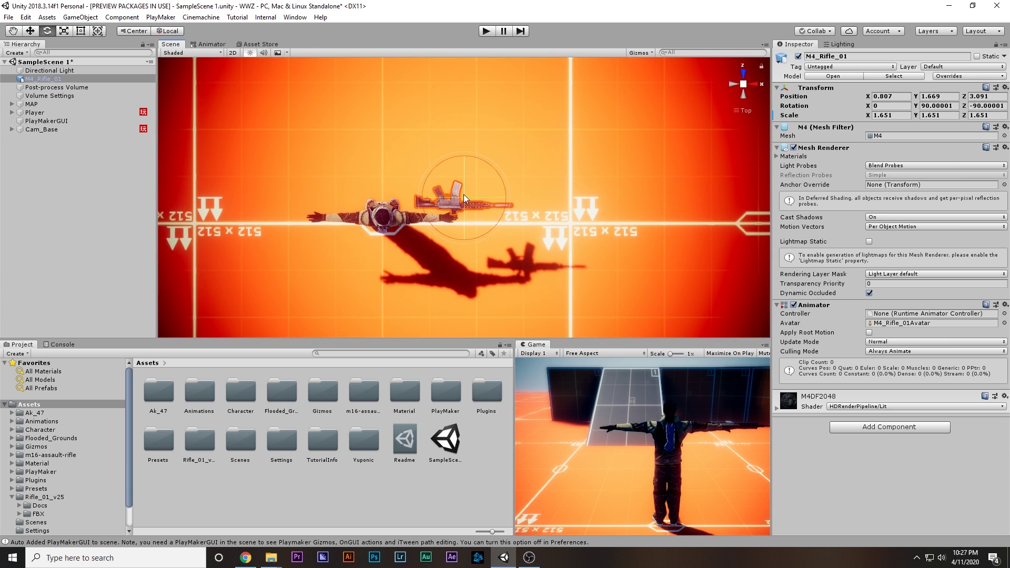
{"action": "left_click_drag", "start_coordinate": [463, 194], "coordinate": [502, 386]}
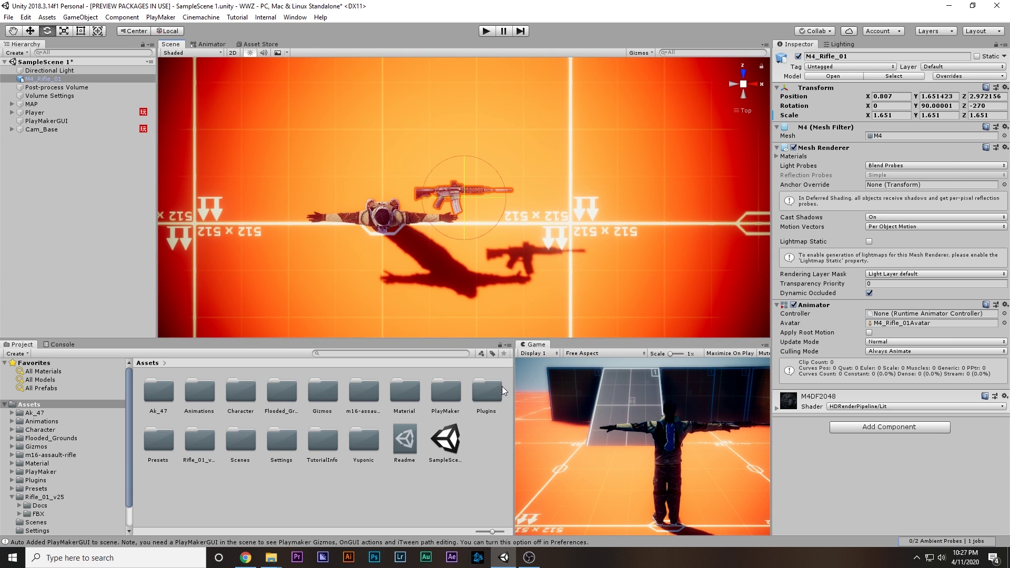
{"action": "key", "text": "w"}
{"action": "left_click_drag", "start_coordinate": [469, 176], "coordinate": [478, 190]}
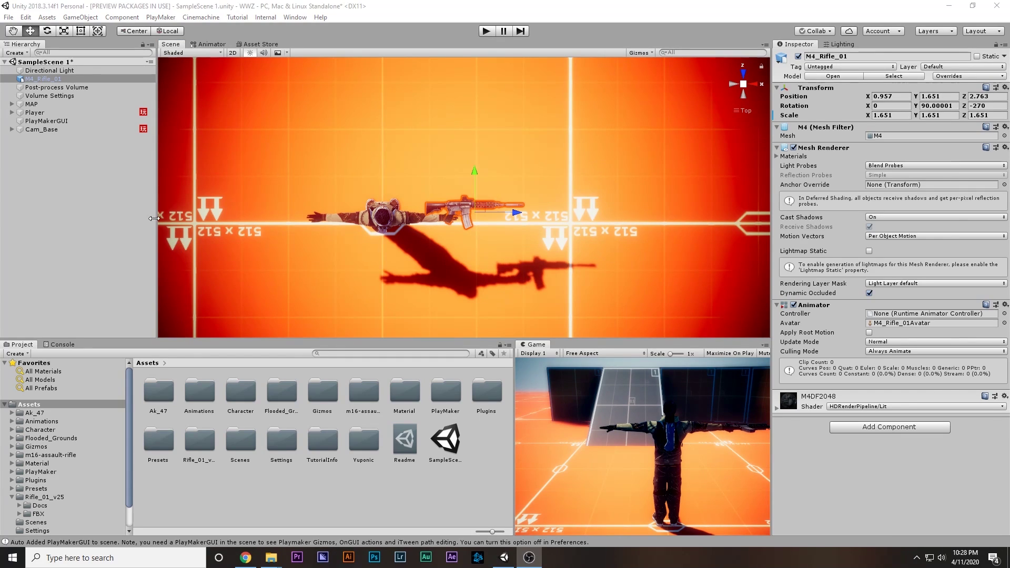
Step: Expand the Player's bone hierarchy from mixamorig:Hips through the spine bones to mixamorig:Spine2
{"action": "left_click", "coordinate": [51, 112]}
{"action": "key", "text": "Right"}
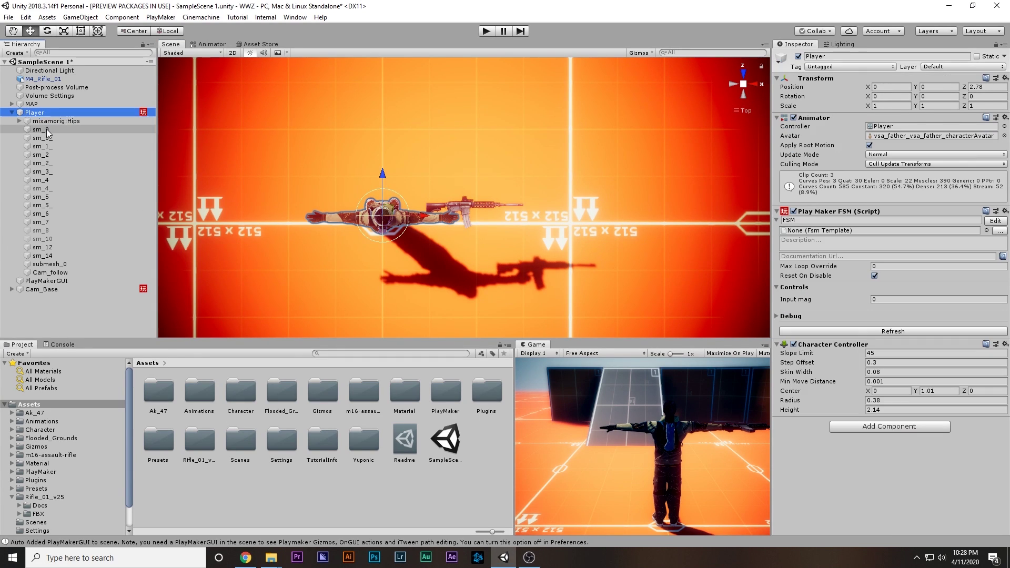
{"action": "left_click", "coordinate": [51, 122]}
{"action": "key", "text": "Right"}
{"action": "left_click", "coordinate": [89, 151]}
{"action": "left_click", "coordinate": [90, 147]}
{"action": "key", "text": "Right"}
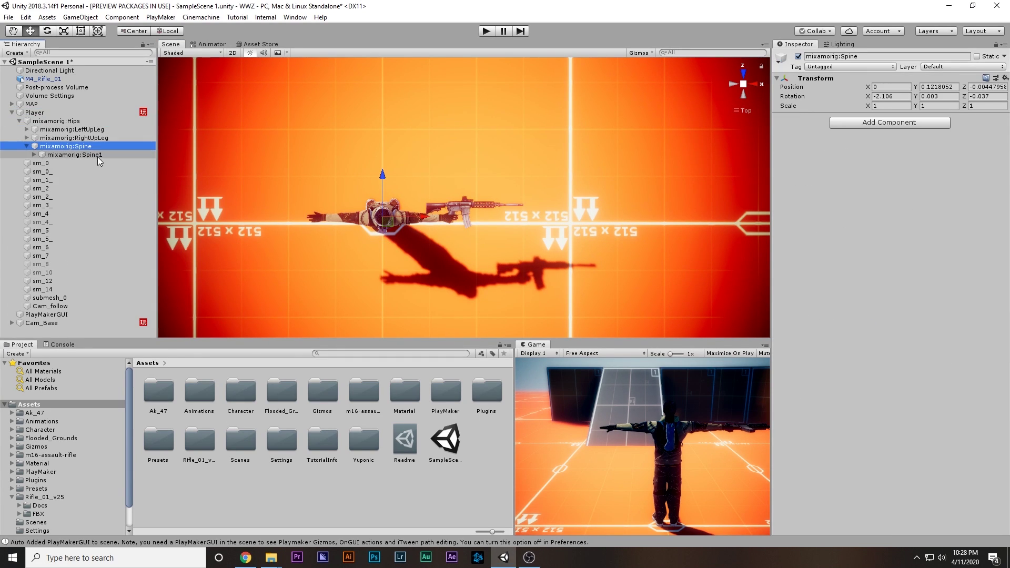
{"action": "left_click", "coordinate": [97, 156]}
{"action": "key", "text": "Right"}
{"action": "left_click", "coordinate": [101, 163]}
{"action": "key", "text": "Right"}
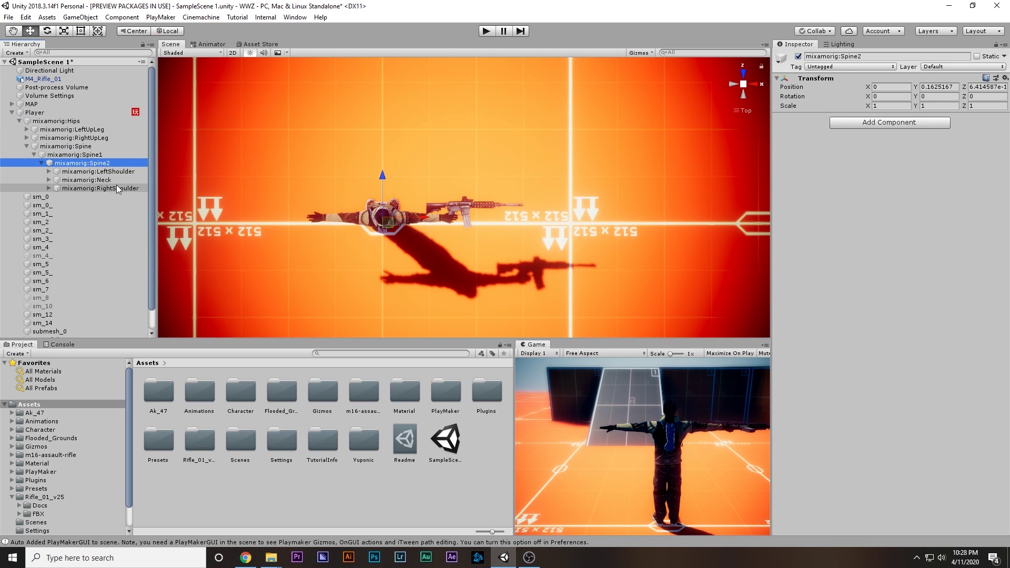
Step: Expand the right arm bones from mixamorig:RightShoulder down to mixamorig:RightHand, widening the Hierarchy to read the names
{"action": "left_click", "coordinate": [118, 188]}
{"action": "key", "text": "Right"}
{"action": "left_click", "coordinate": [121, 197]}
{"action": "key", "text": "Right"}
{"action": "left_click", "coordinate": [125, 205]}
{"action": "key", "text": "Right"}
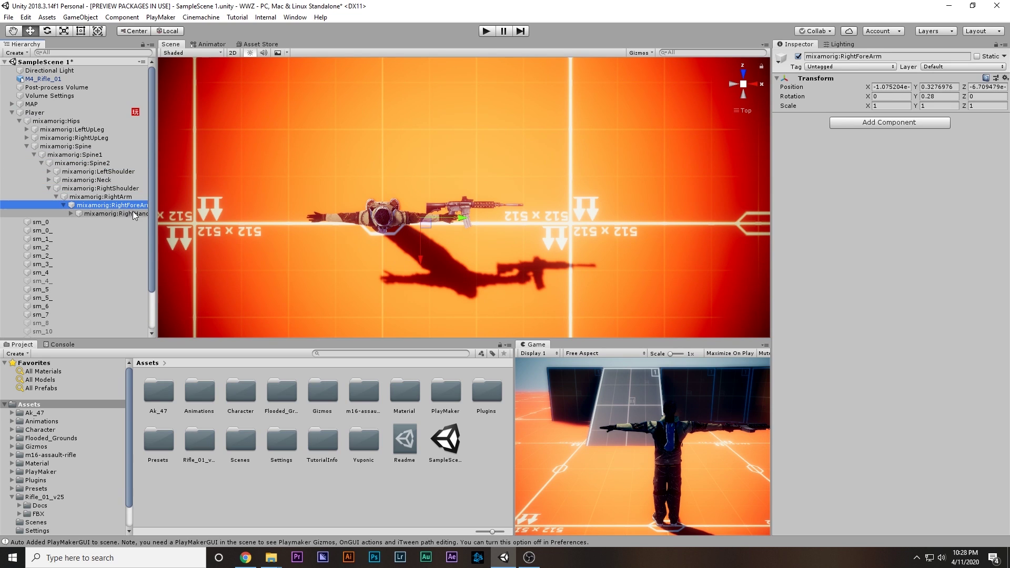
{"action": "left_click_drag", "start_coordinate": [155, 214], "coordinate": [193, 214]}
{"action": "left_click", "coordinate": [117, 214]}
{"action": "key", "text": "Right"}
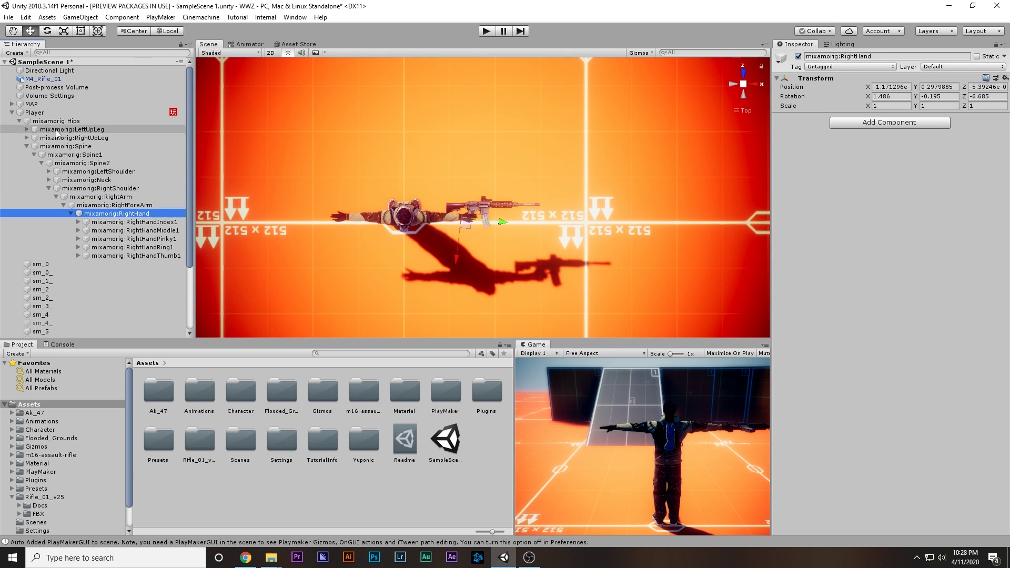
Step: Parent M4_Rifle_01 to the mixamorig:RightHand bone and unpack its prefab
{"action": "left_click_drag", "start_coordinate": [44, 83], "coordinate": [142, 216]}
{"action": "right_click", "coordinate": [113, 256]}
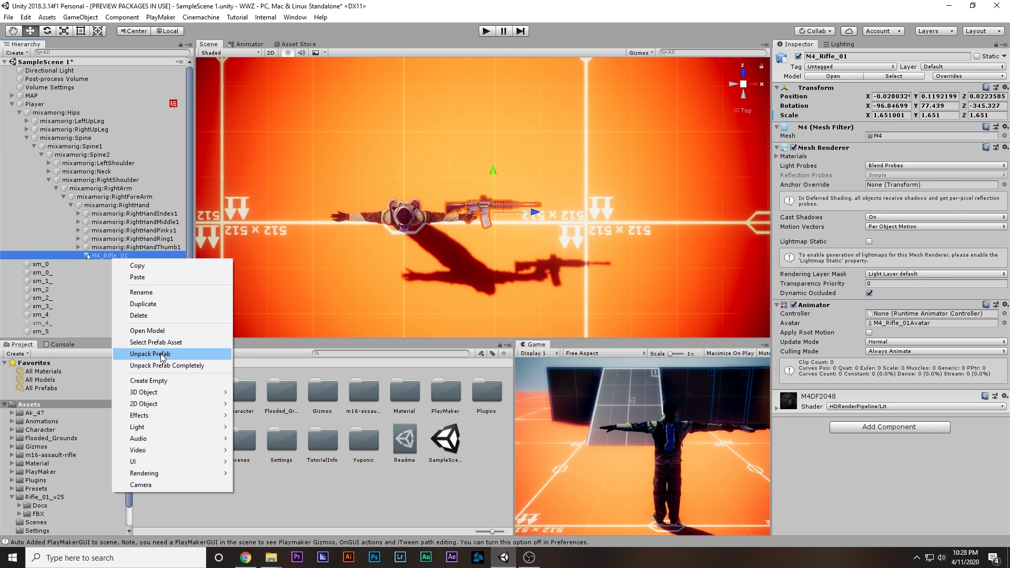
{"action": "left_click", "coordinate": [153, 354]}
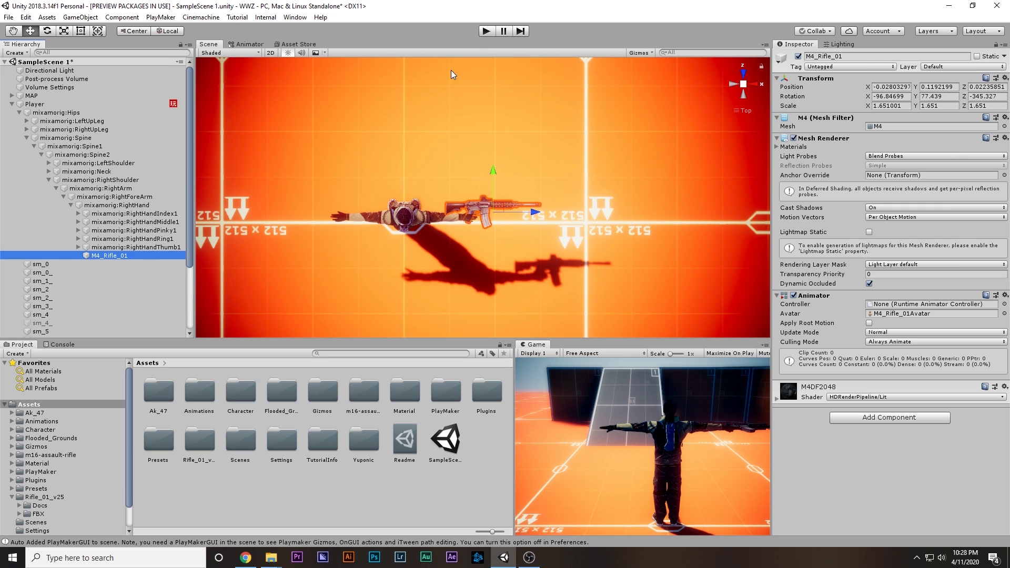
Step: Play the scene, pause it in the idle pose, and view the rifle close up from the character's side
{"action": "left_click", "coordinate": [487, 31]}
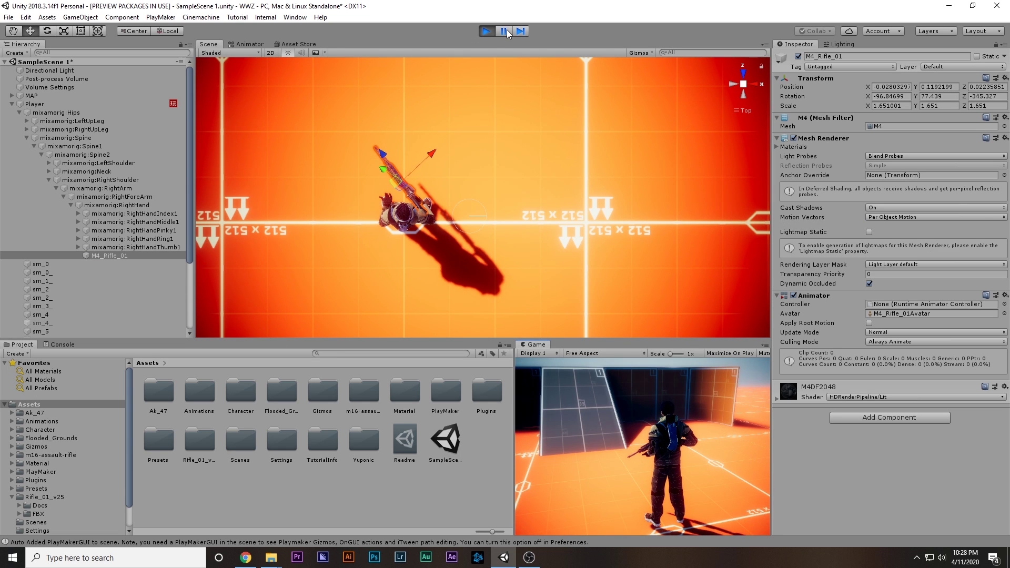
{"action": "left_click", "coordinate": [743, 73]}
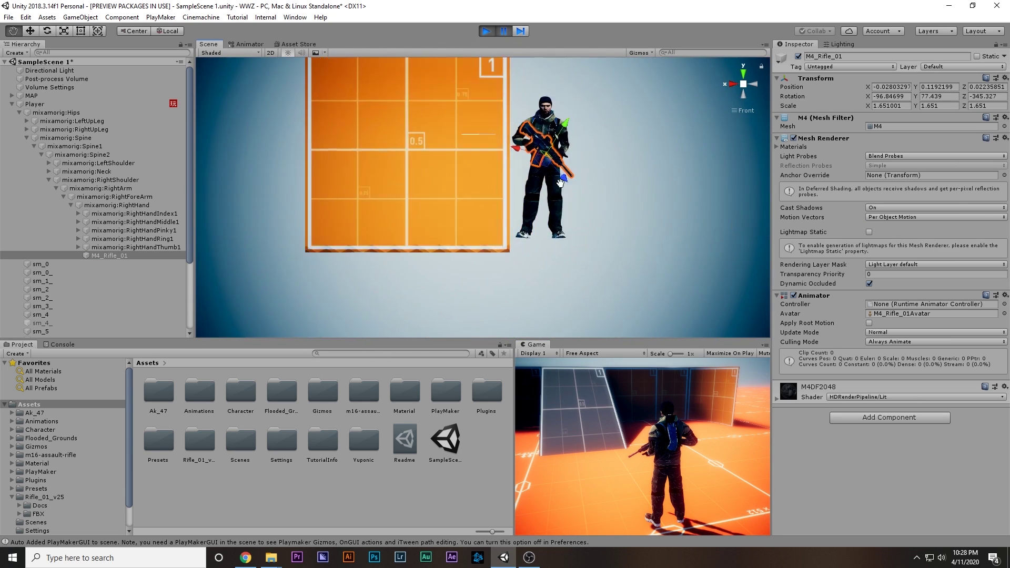
{"action": "left_click_drag", "start_coordinate": [735, 81], "coordinate": [363, 138], "text": "alt"}
{"action": "scroll", "coordinate": [358, 160], "scroll_direction": "up", "scroll_amount": 4}
{"action": "middle_click_drag", "start_coordinate": [363, 138], "coordinate": [415, 210]}
{"action": "key", "text": "e"}
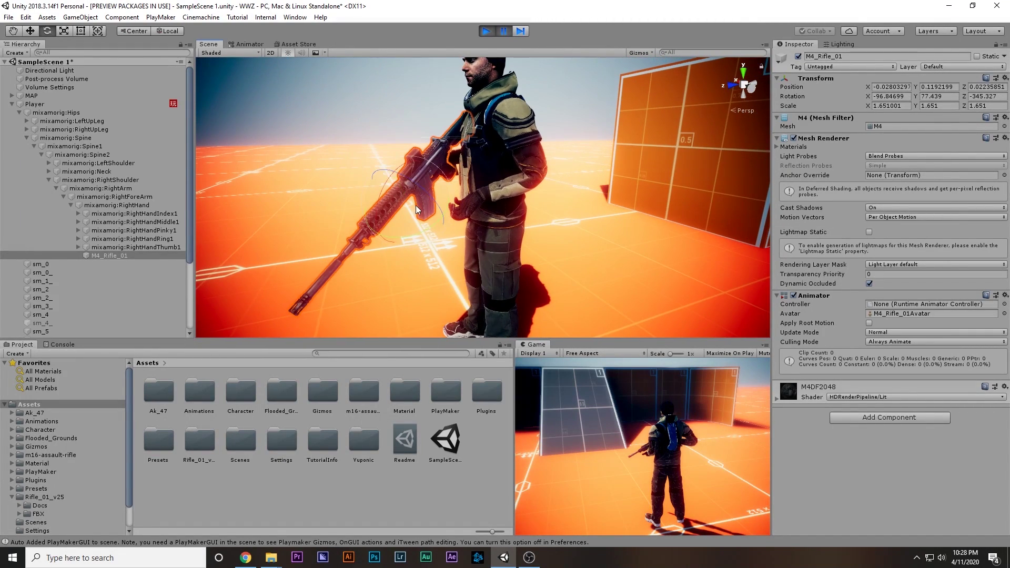
Step: Rotate and move the rifle into the character's hands at about -0.019, 0.116, 0.035, and scale it to 1.34015
{"action": "left_click_drag", "start_coordinate": [421, 226], "coordinate": [469, 223]}
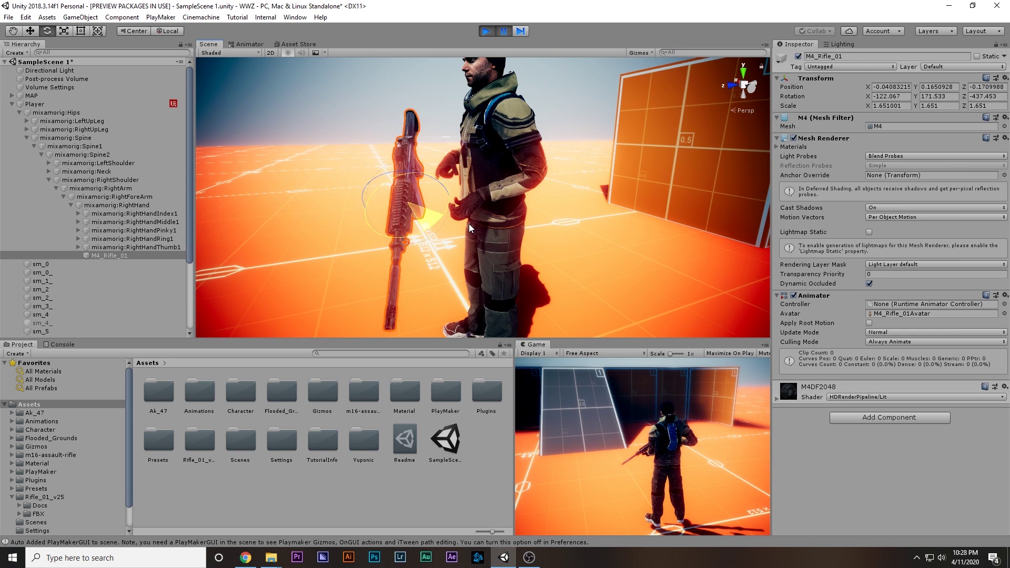
{"action": "key", "text": "w"}
{"action": "left_click_drag", "start_coordinate": [412, 207], "coordinate": [421, 208]}
{"action": "key", "text": "e"}
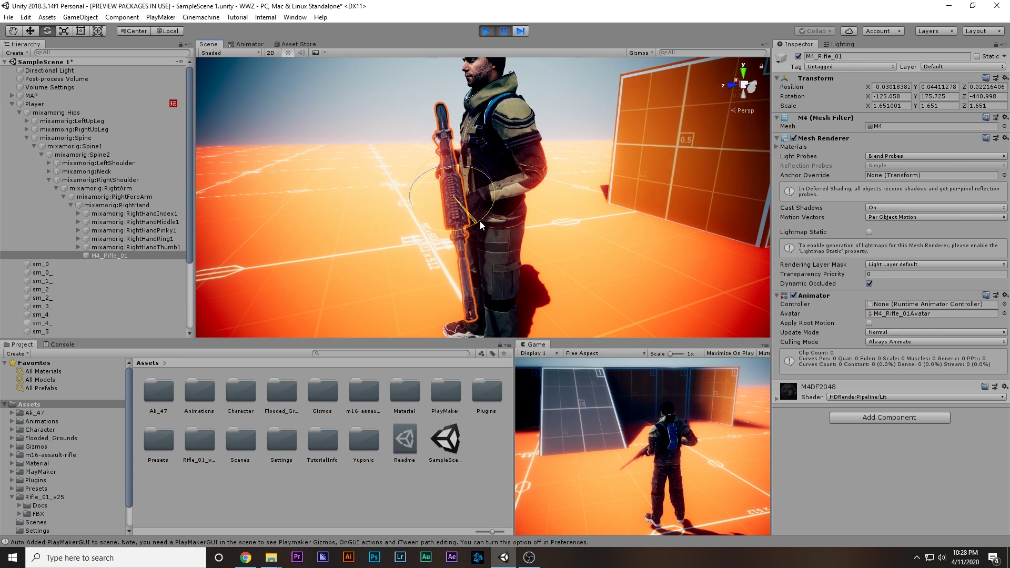
{"action": "left_click_drag", "start_coordinate": [575, 183], "coordinate": [677, 177], "text": "alt"}
{"action": "left_click_drag", "start_coordinate": [519, 225], "coordinate": [508, 222]}
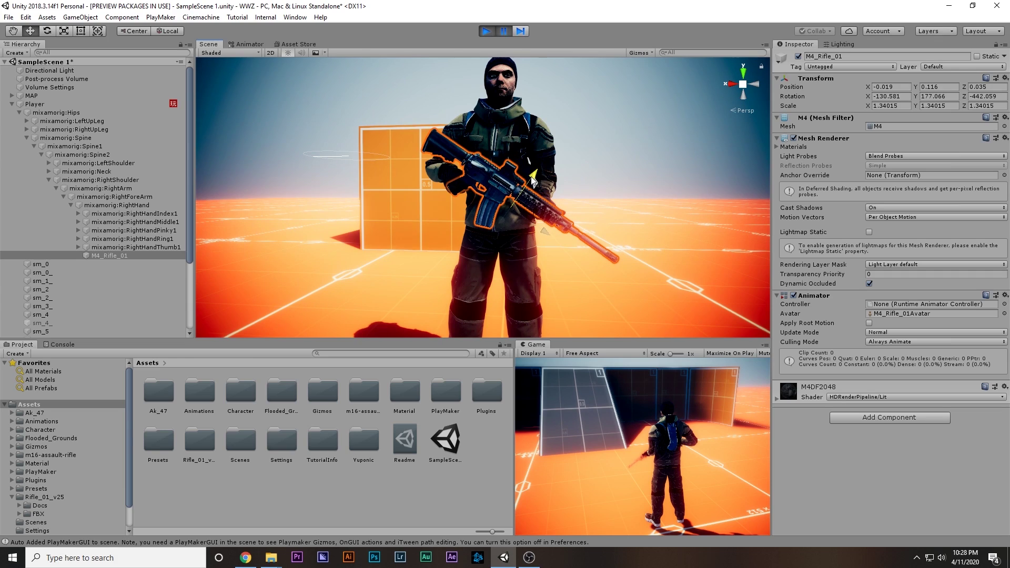
Step: Fine-tune the rifle's grip to position -0.018, 0.11, 0.041 and rotation -132.318, 177.425, -442.328
{"action": "left_click_drag", "start_coordinate": [532, 181], "coordinate": [257, 233], "text": "alt"}
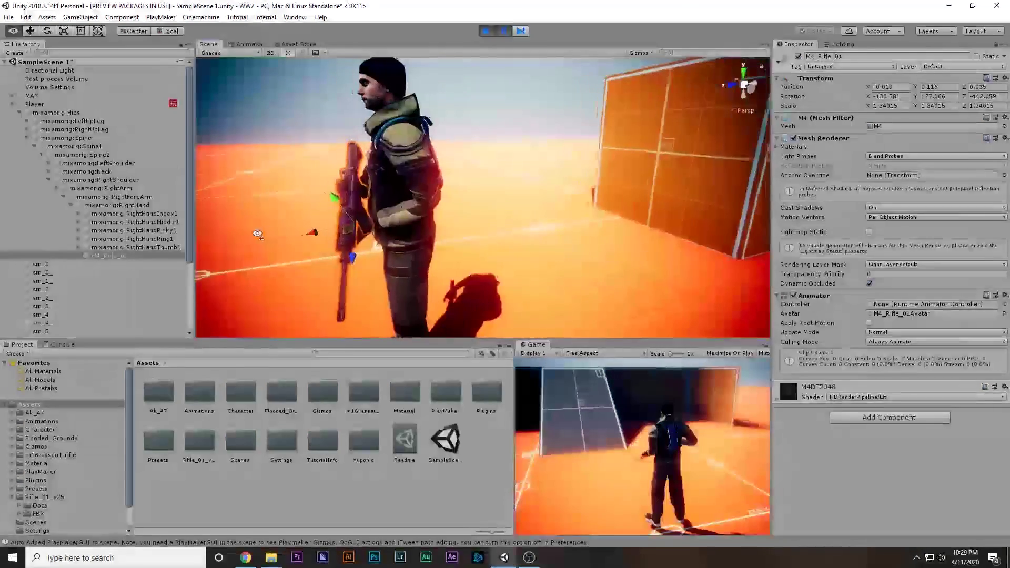
{"action": "right_click_drag", "start_coordinate": [257, 234], "coordinate": [391, 222]}
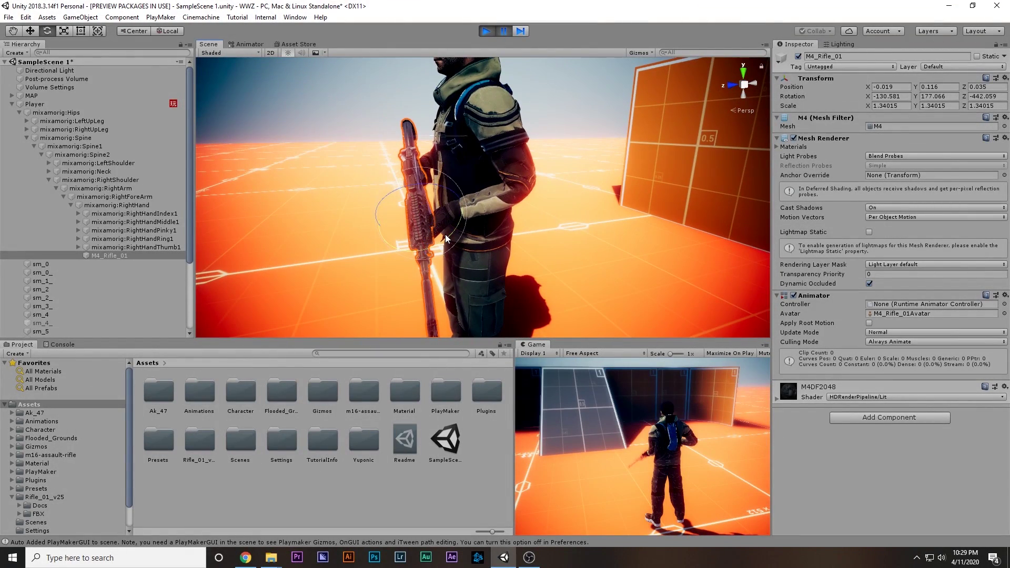
{"action": "left_click_drag", "start_coordinate": [377, 224], "coordinate": [501, 213]}
{"action": "middle_click_drag", "start_coordinate": [501, 213], "coordinate": [592, 181]}
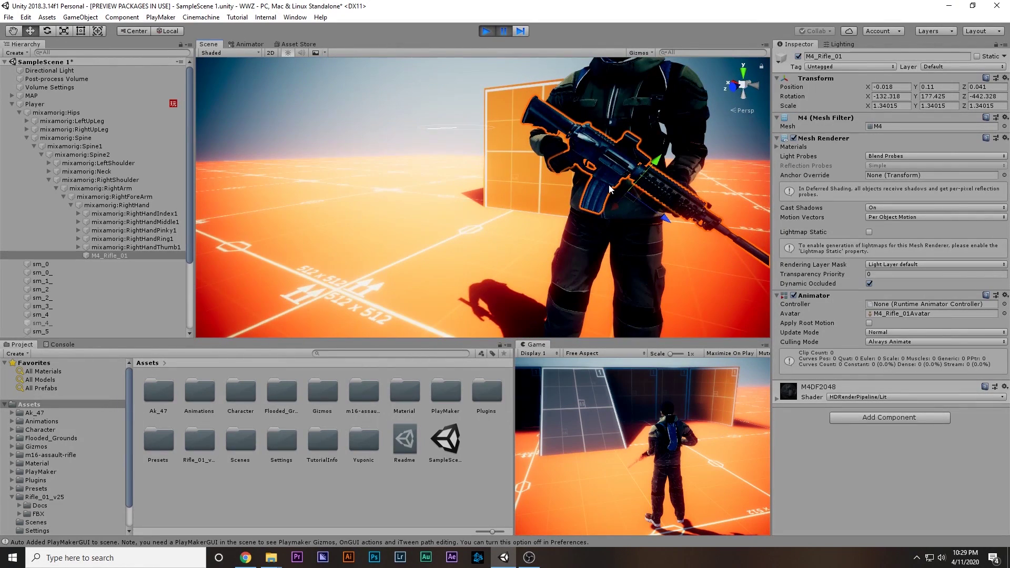
{"action": "right_click_drag", "start_coordinate": [608, 185], "coordinate": [660, 185]}
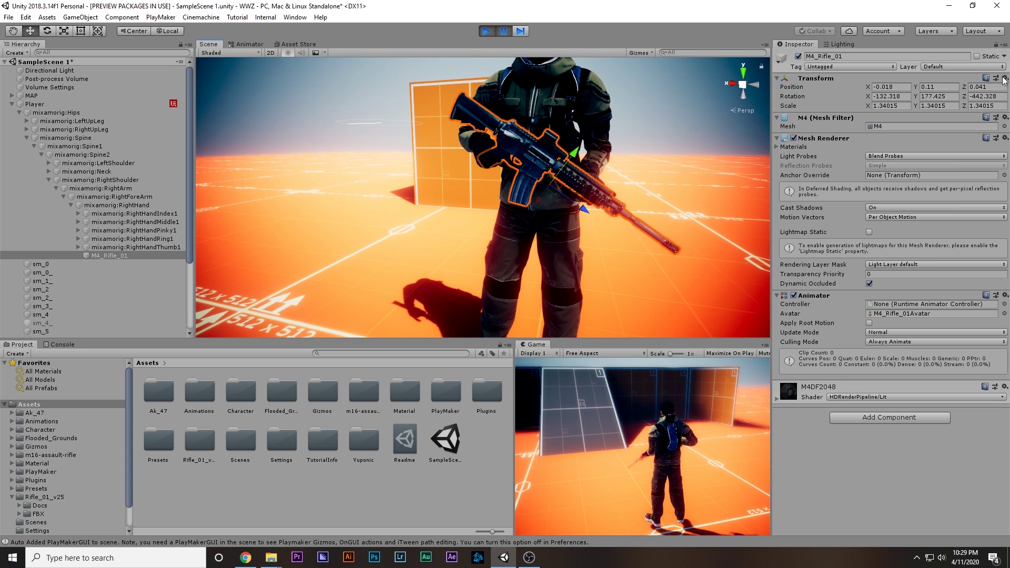
Step: Stop playing and apply the play-mode Transform values to M4_Rifle_01: position -0.018, 0.11, 0.041, rotation -132.318, 177.425, -442.328, scale 1.34015
{"action": "left_click", "coordinate": [500, 33]}
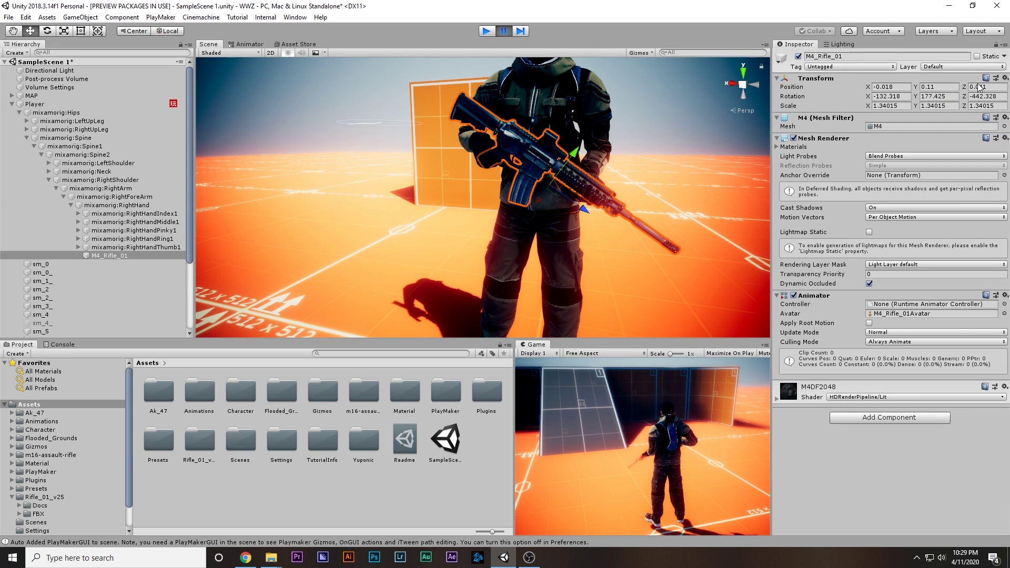
{"action": "key", "text": "ctrl+p"}
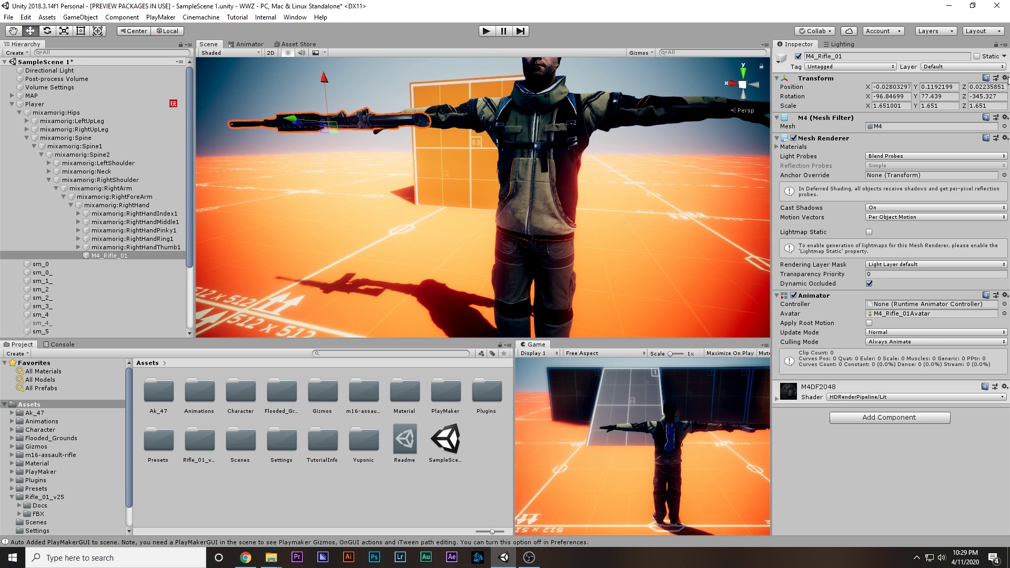
{"action": "scroll", "coordinate": [567, 151], "scroll_direction": "down", "scroll_amount": 5}
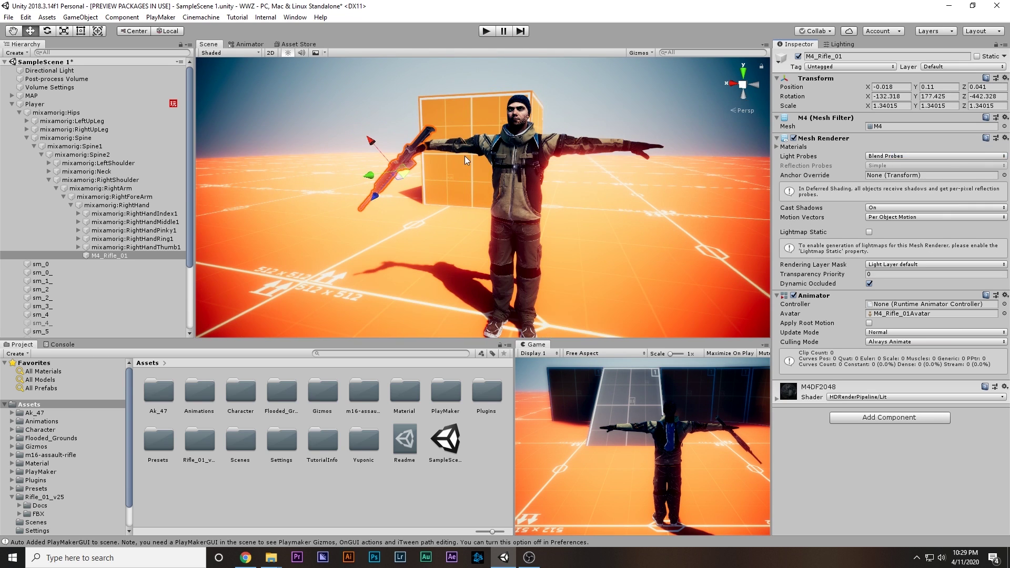
{"action": "middle_click_drag", "start_coordinate": [465, 156], "coordinate": [520, 151]}
Step: Play-test the character's movement with the rifle in a maximized Game view
{"action": "key", "text": "shift+space"}
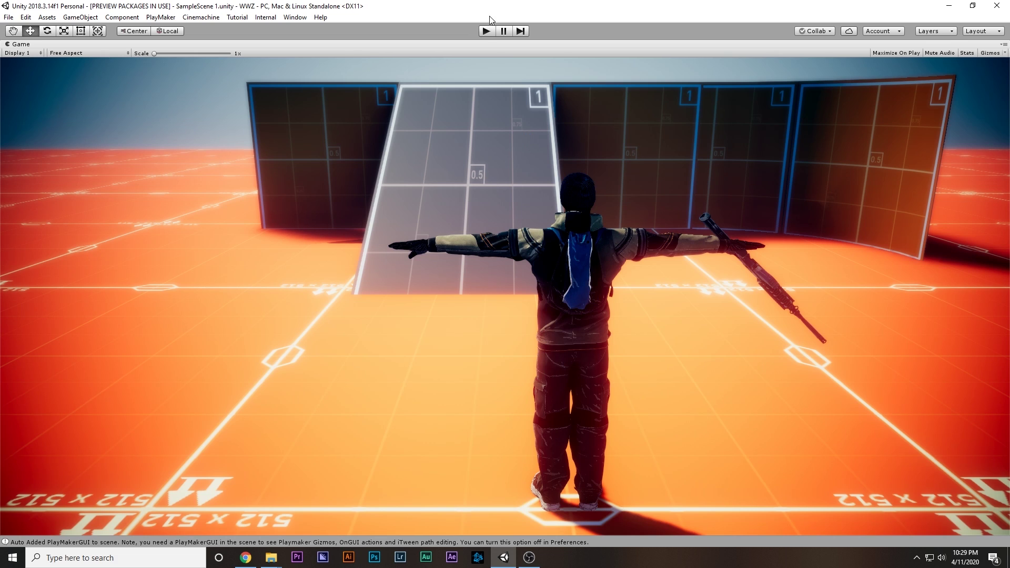
{"action": "left_click", "coordinate": [487, 31]}
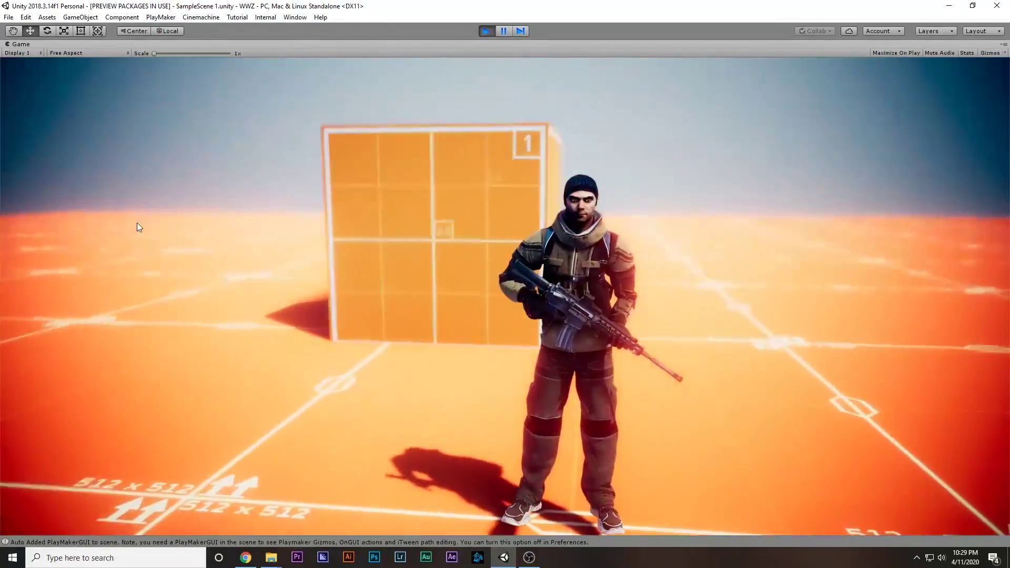
{"action": "key", "text": "w"}
{"action": "key", "text": "d"}
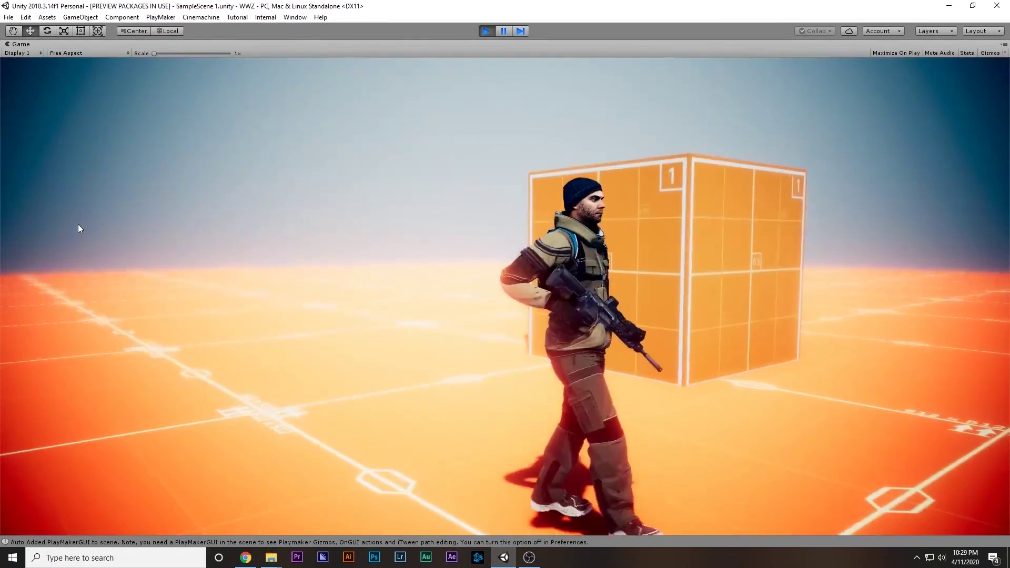
Step: Test the rifle hold while the character walks toward and away from the camera and switches to running
{"action": "key", "text": "s"}
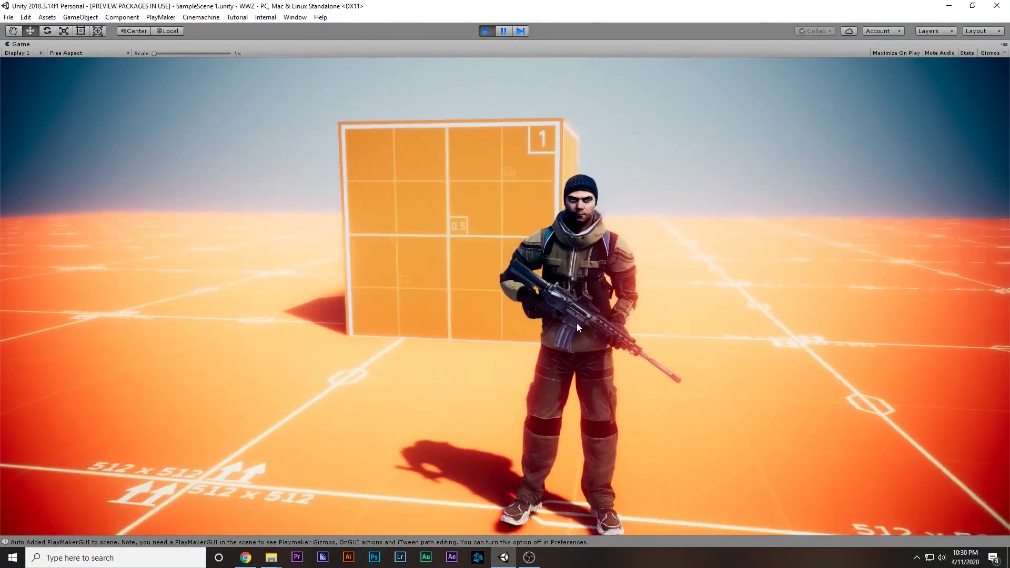
{"action": "key", "text": "w"}
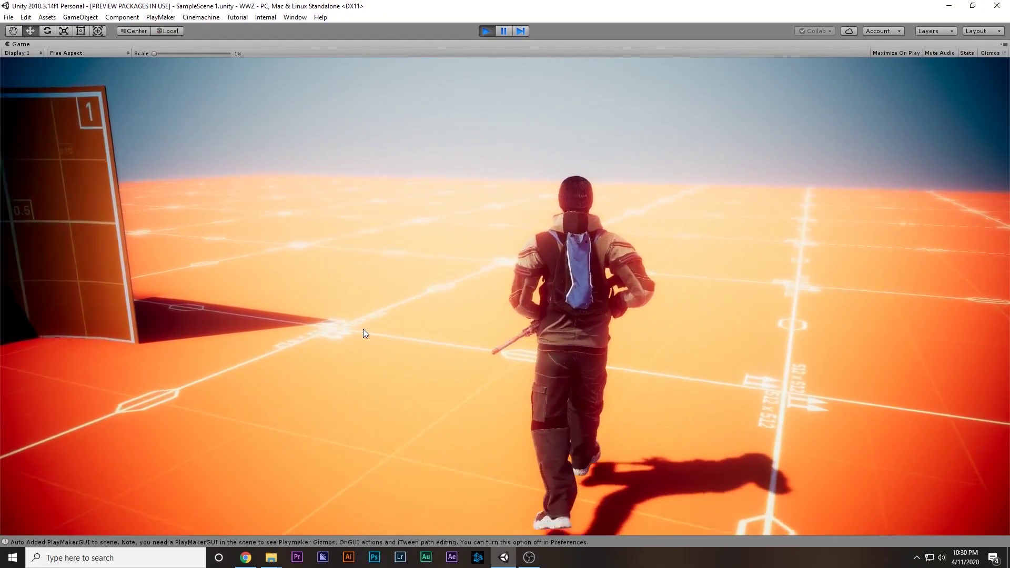
{"action": "key", "text": "shift"}
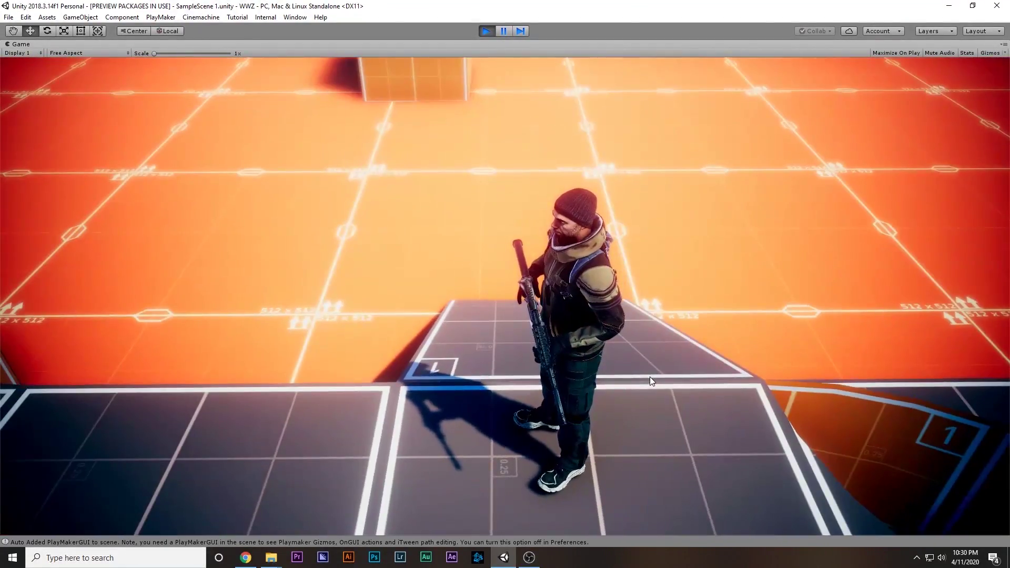
Step: Run the armed character off the ramp and around the large cube, then turn him to face the camera
{"action": "key", "text": "w"}
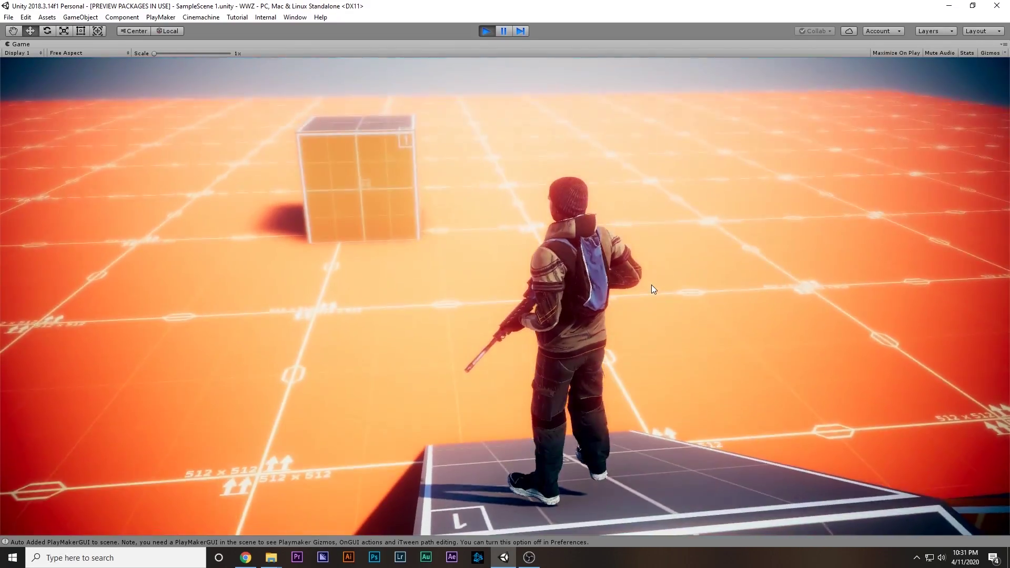
{"action": "key", "text": "w"}
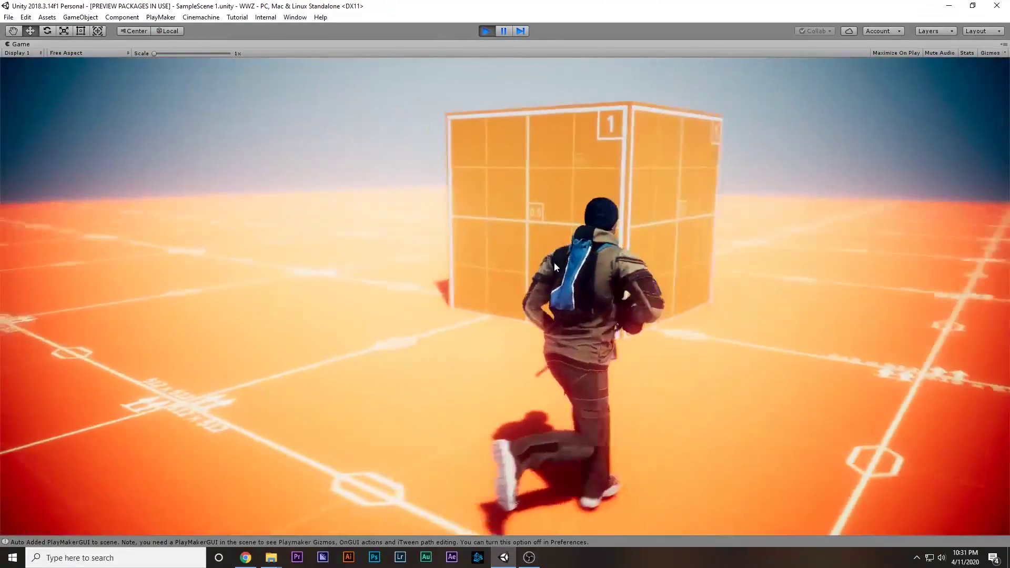
{"action": "key", "text": "d"}
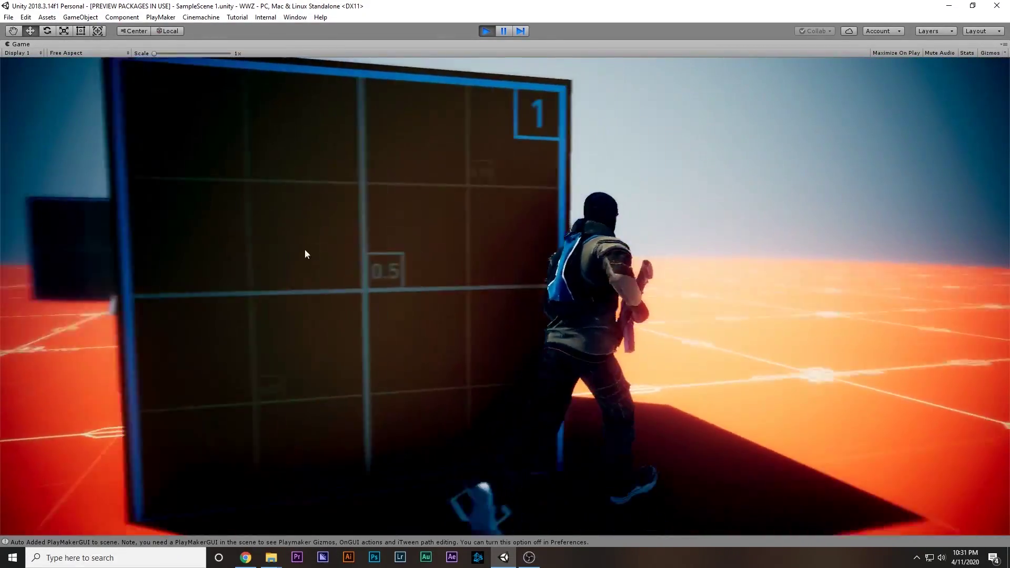
{"action": "key", "text": "w"}
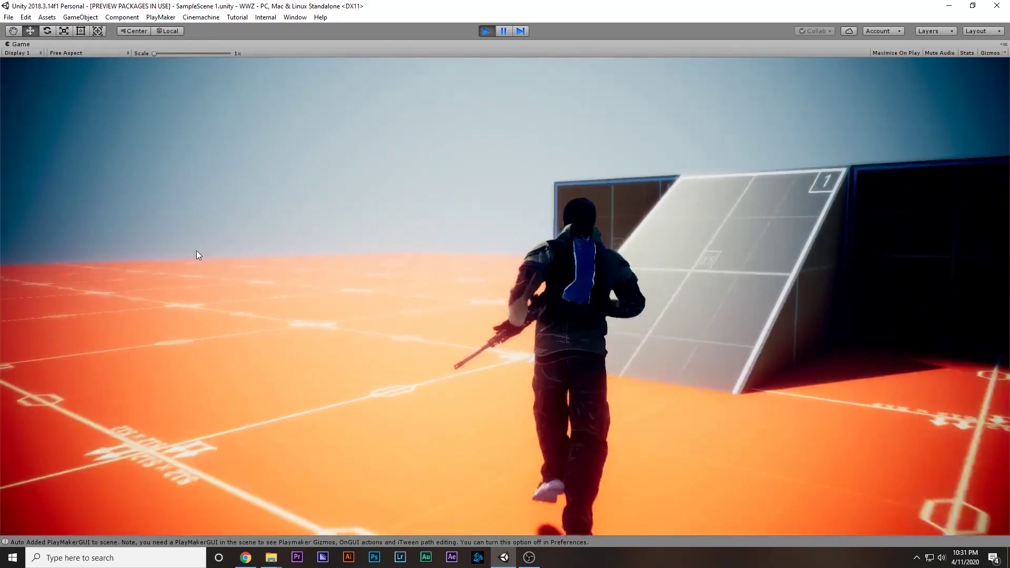
{"action": "key", "text": "a"}
{"action": "key", "text": "s"}
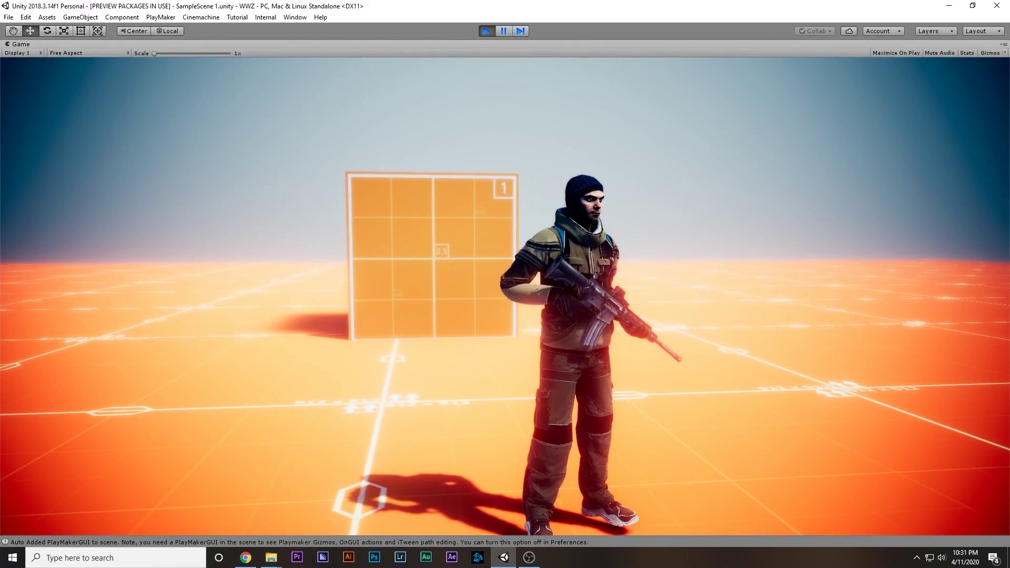
Step: Walk the armed character up the ramp onto the raised platform to check the rifle hold on the slope
{"action": "key", "text": "w"}
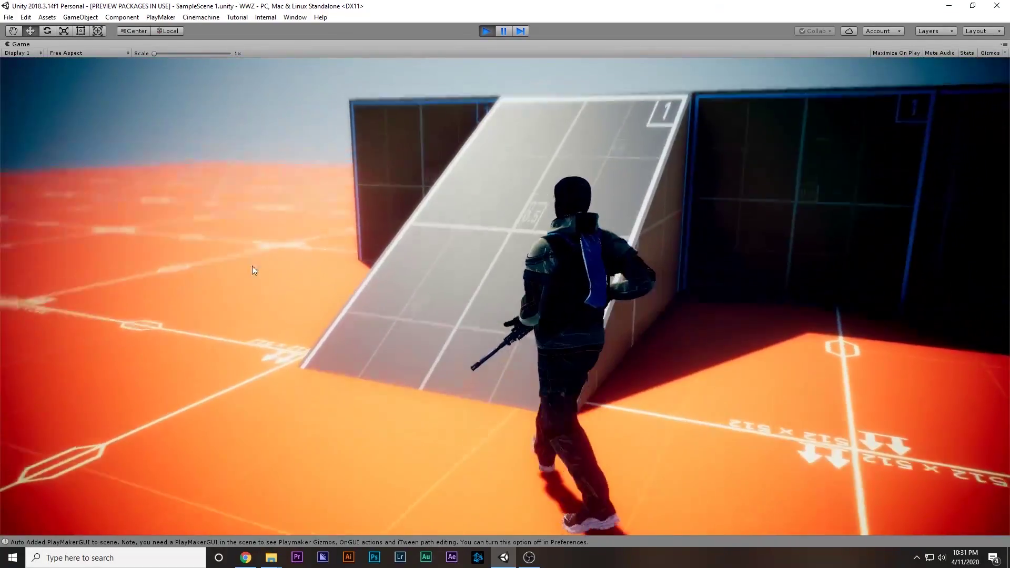
{"action": "key", "text": "w"}
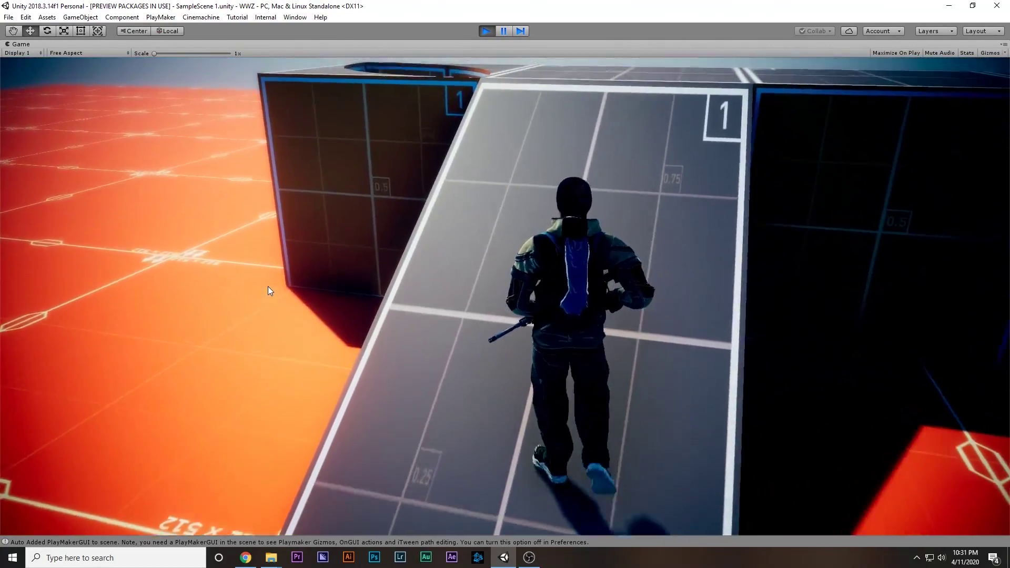
{"action": "key", "text": "w"}
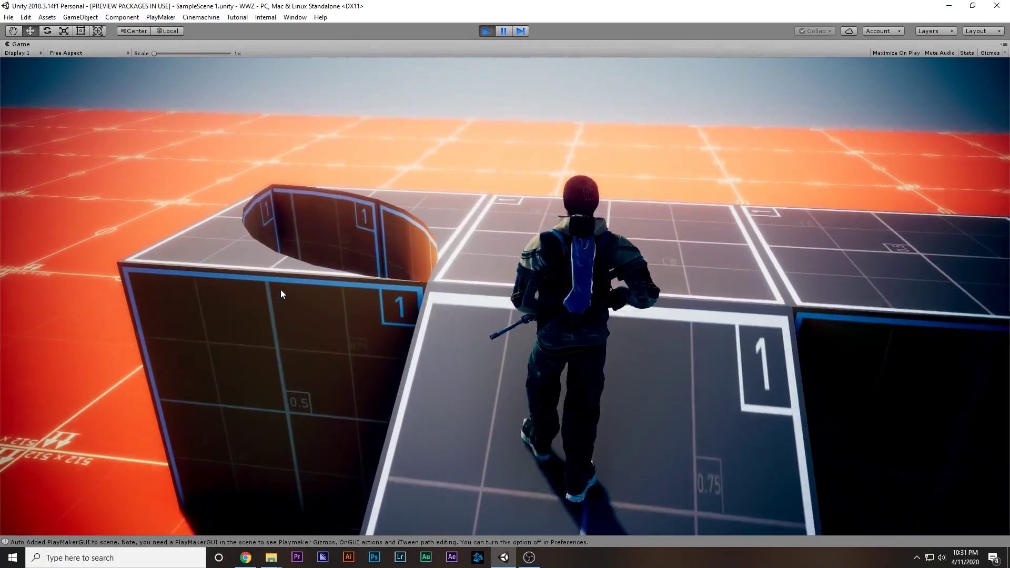
{"action": "key", "text": "w"}
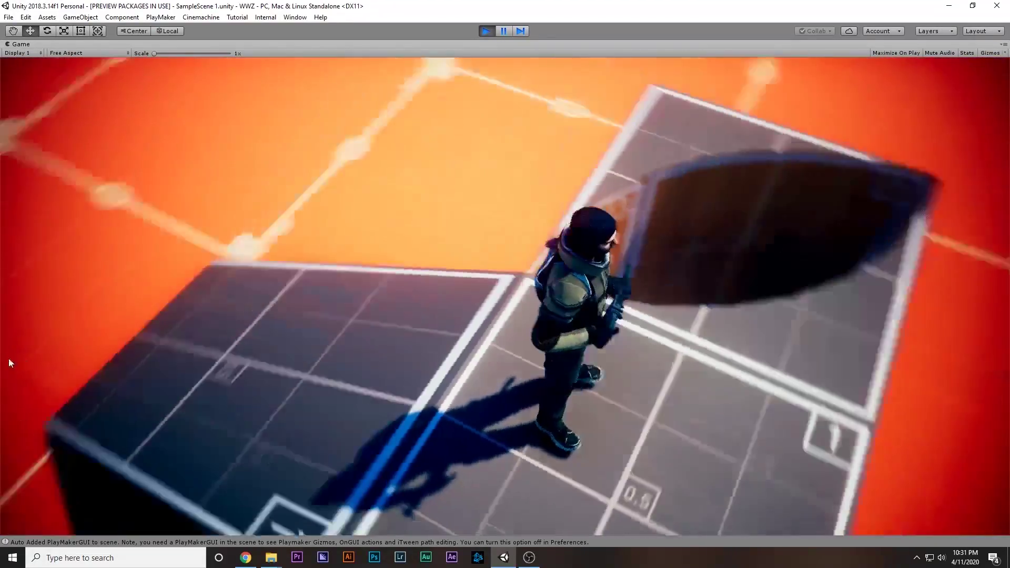